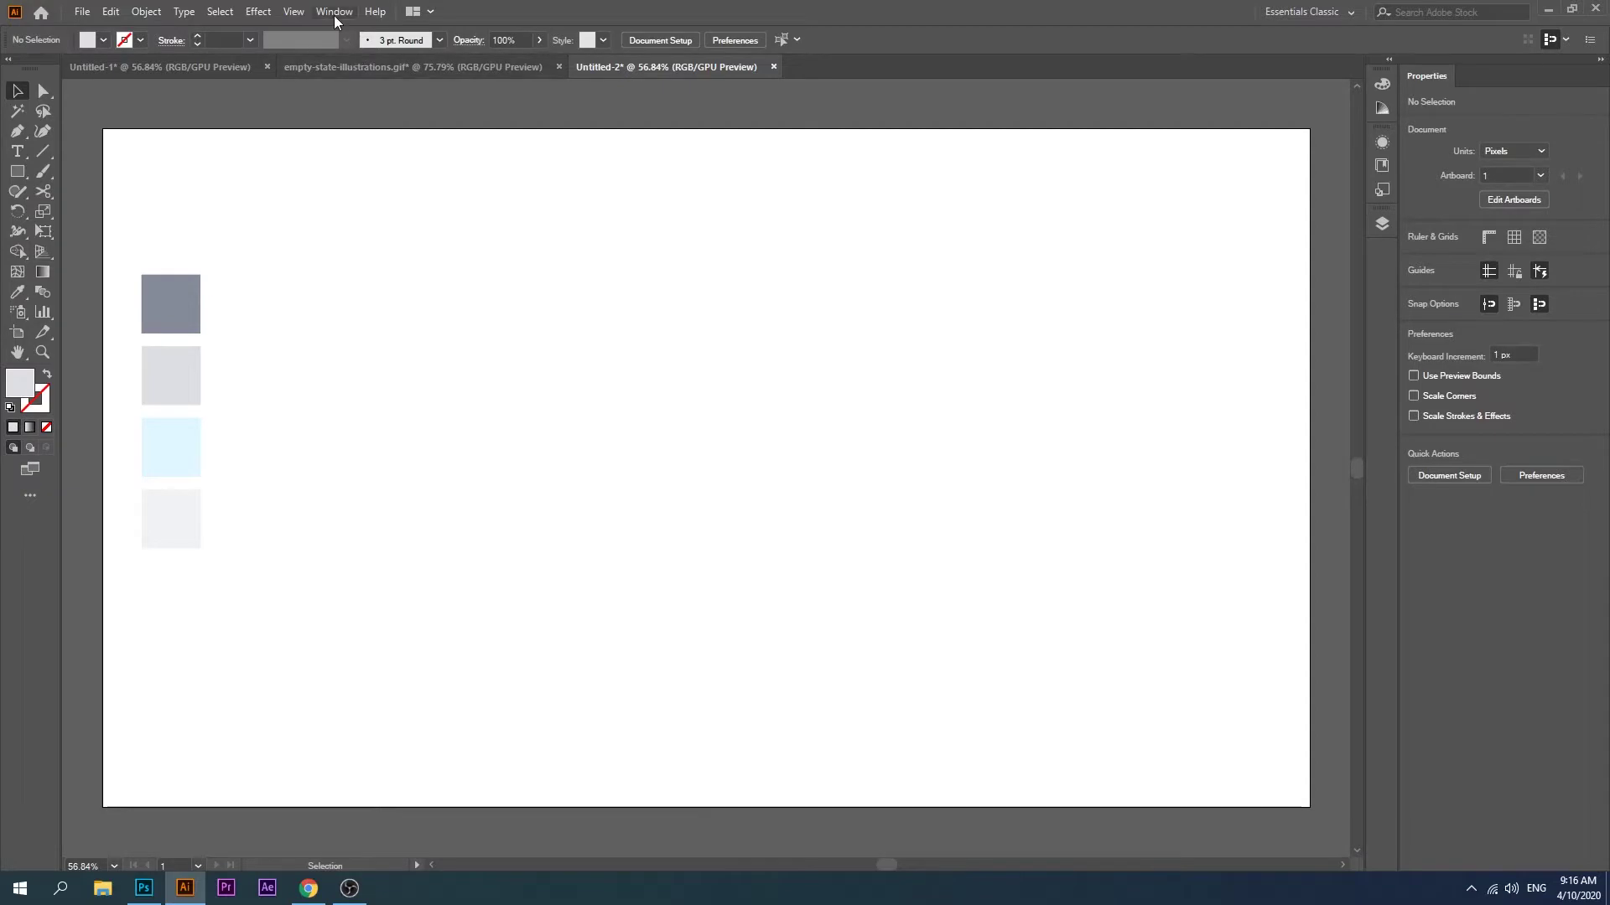
Step: Open the Window menu to list the panels that can be shown
click(334, 12)
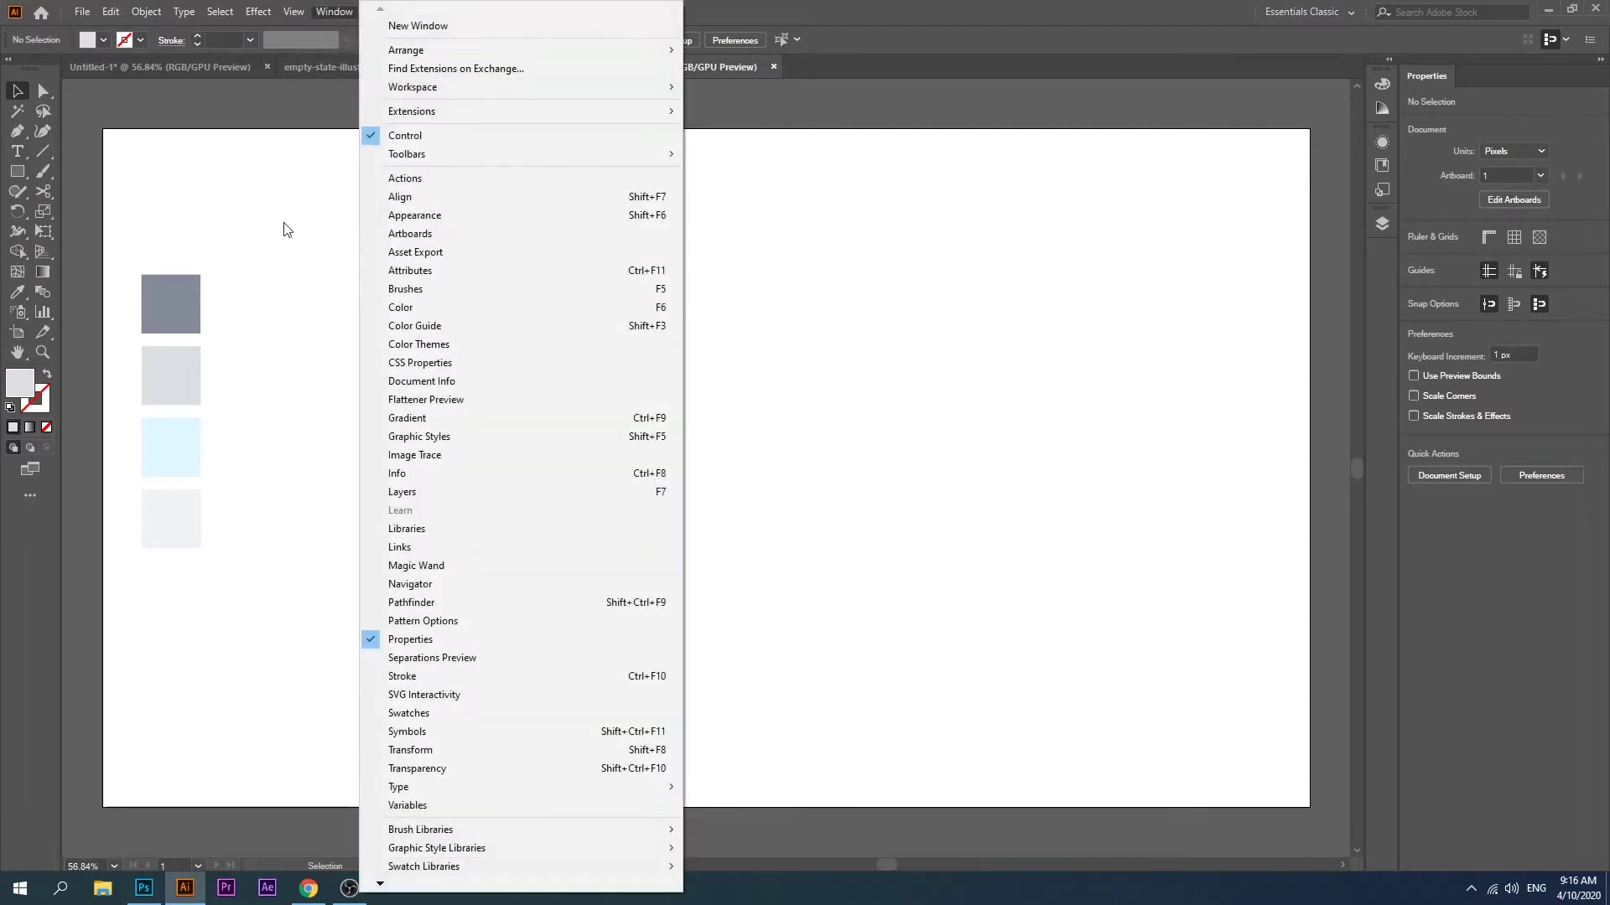
Step: Show Swatches and save the four gray and pale-blue squares as a new colour group
click(394, 713)
drag(220, 244, 154, 543)
click(459, 622)
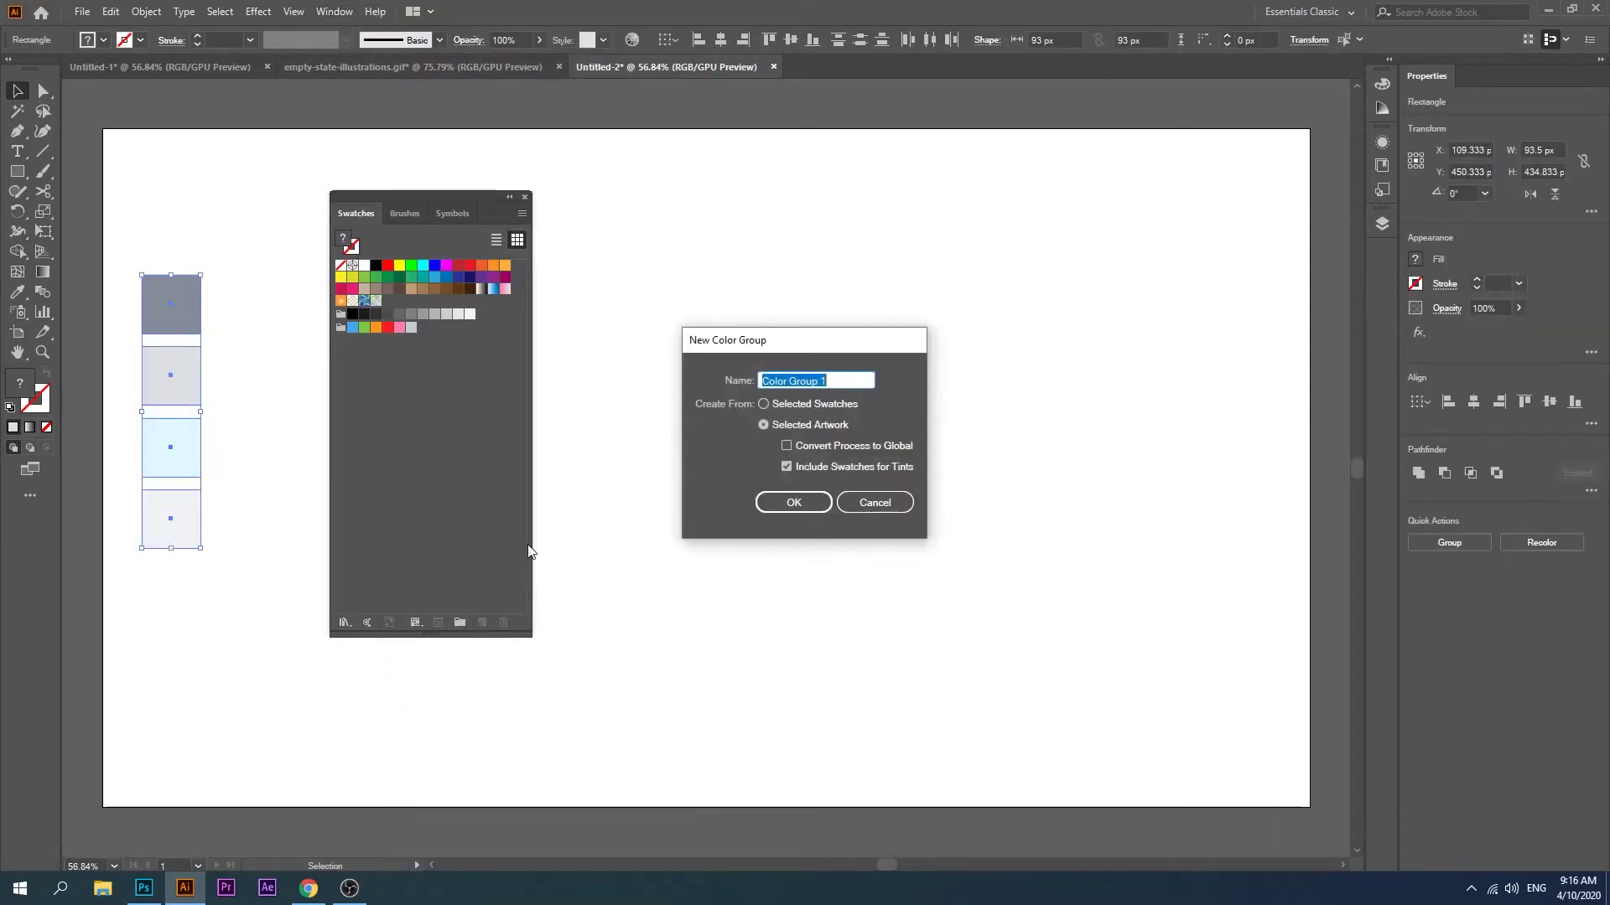
click(776, 503)
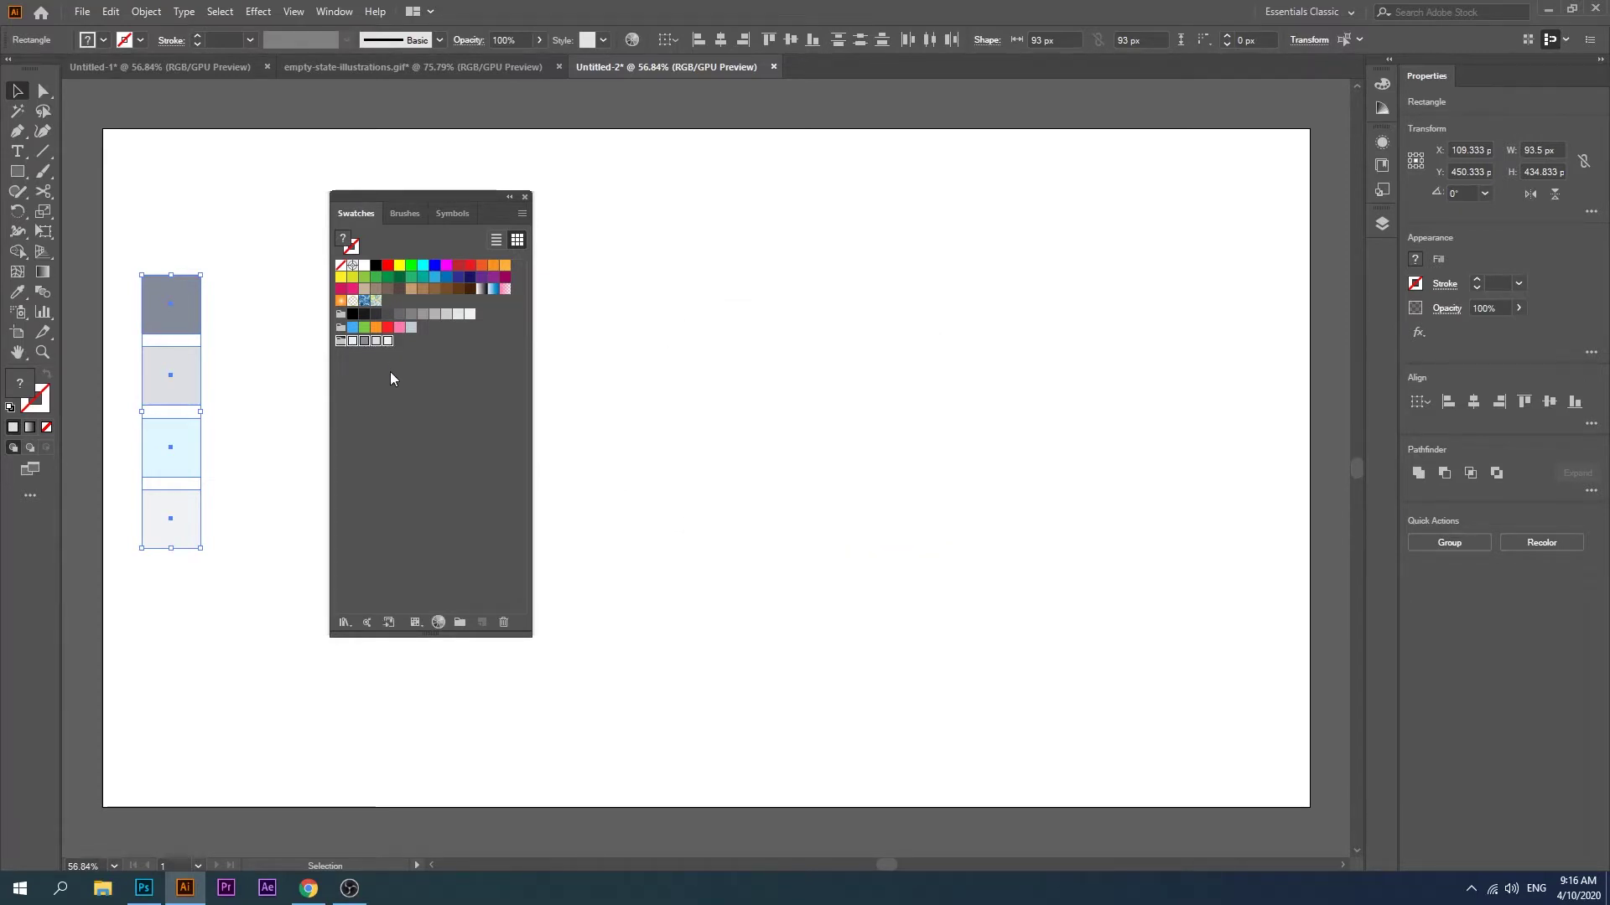
Step: Move the Swatches panel aside and deselect the sample squares
mouse_move(477, 201)
mouse_down()
mouse_move(322, 191)
mouse_move(249, 139)
mouse_up()
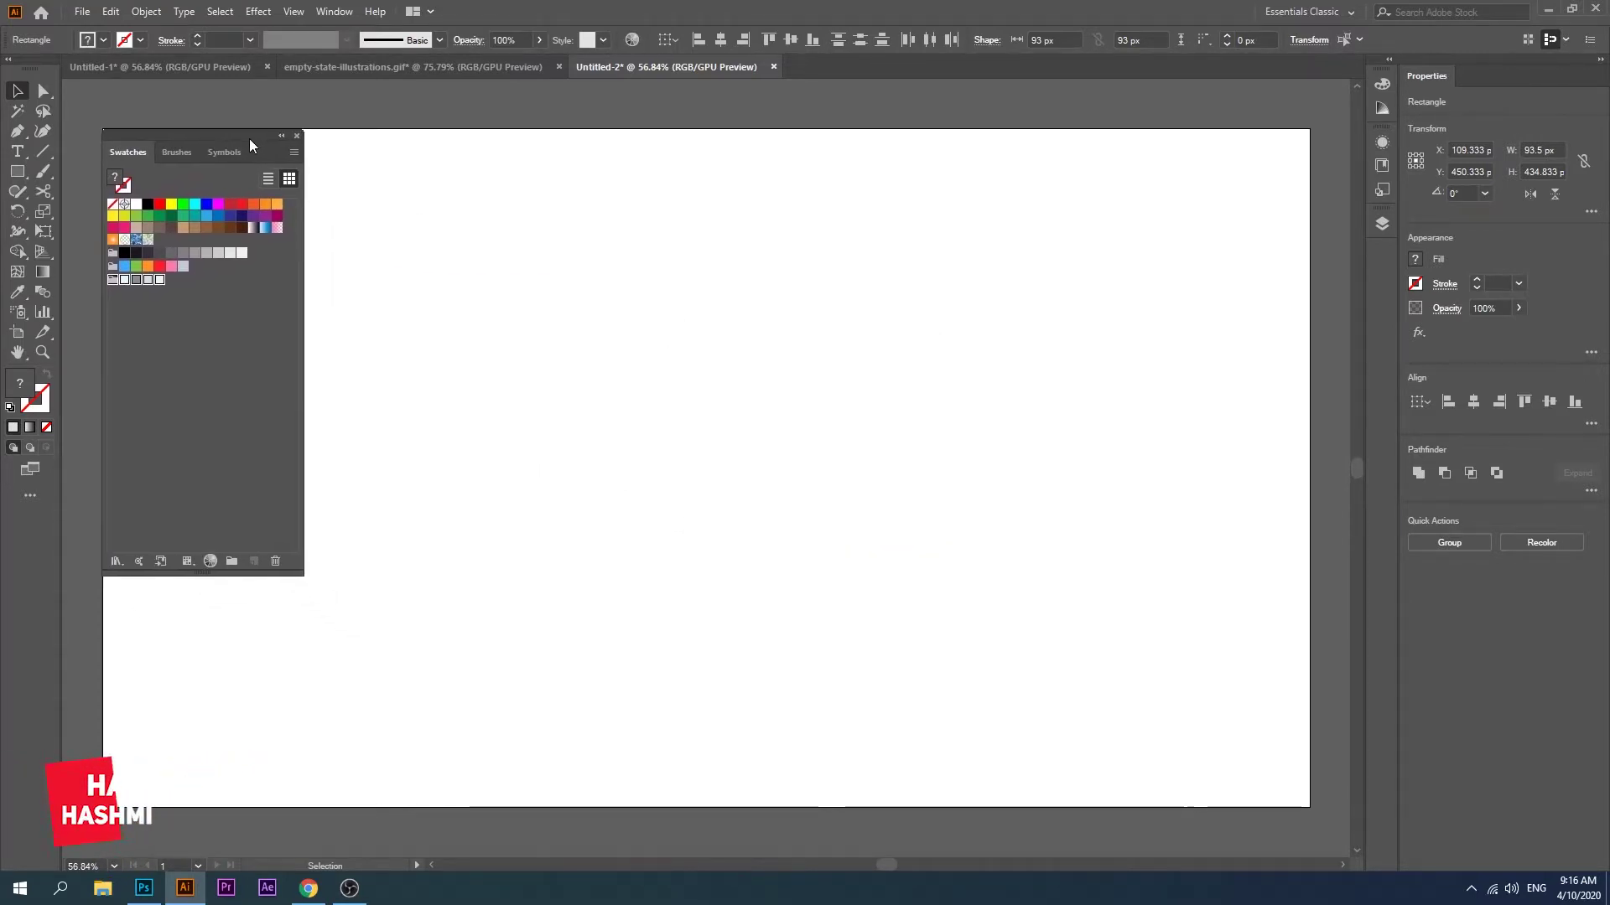
key(ctrl+shift+a)
click(16, 171)
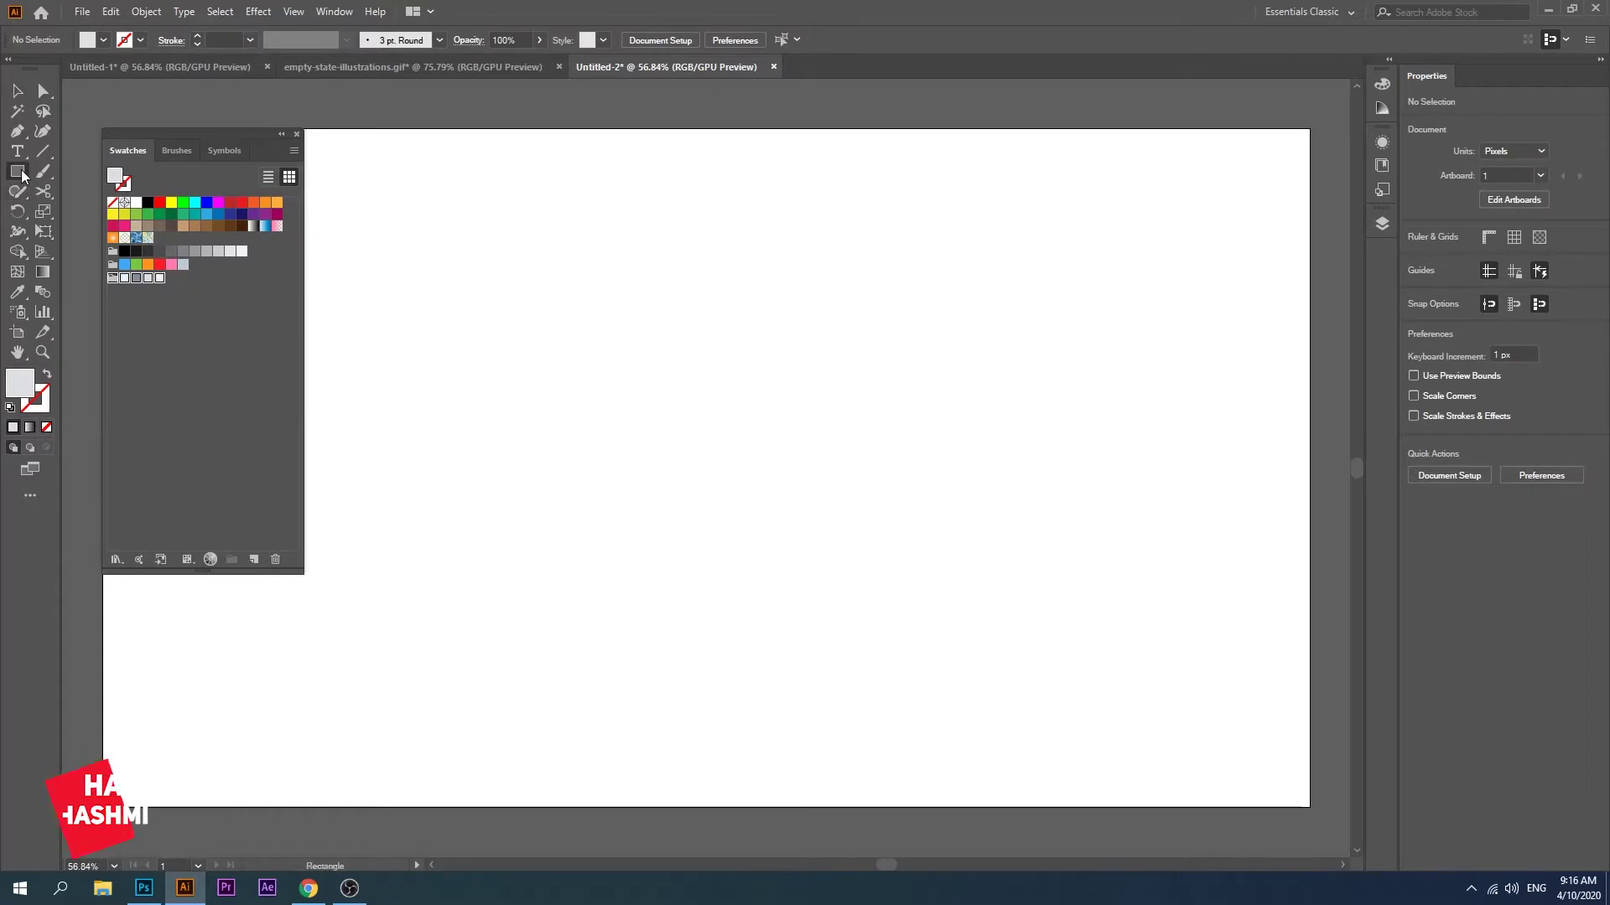
Step: Draw a 408 × 313 px rectangle and round its top corners to 204 px
mouse_move(662, 275)
mouse_down()
mouse_move(929, 502)
mouse_move(919, 472)
mouse_up()
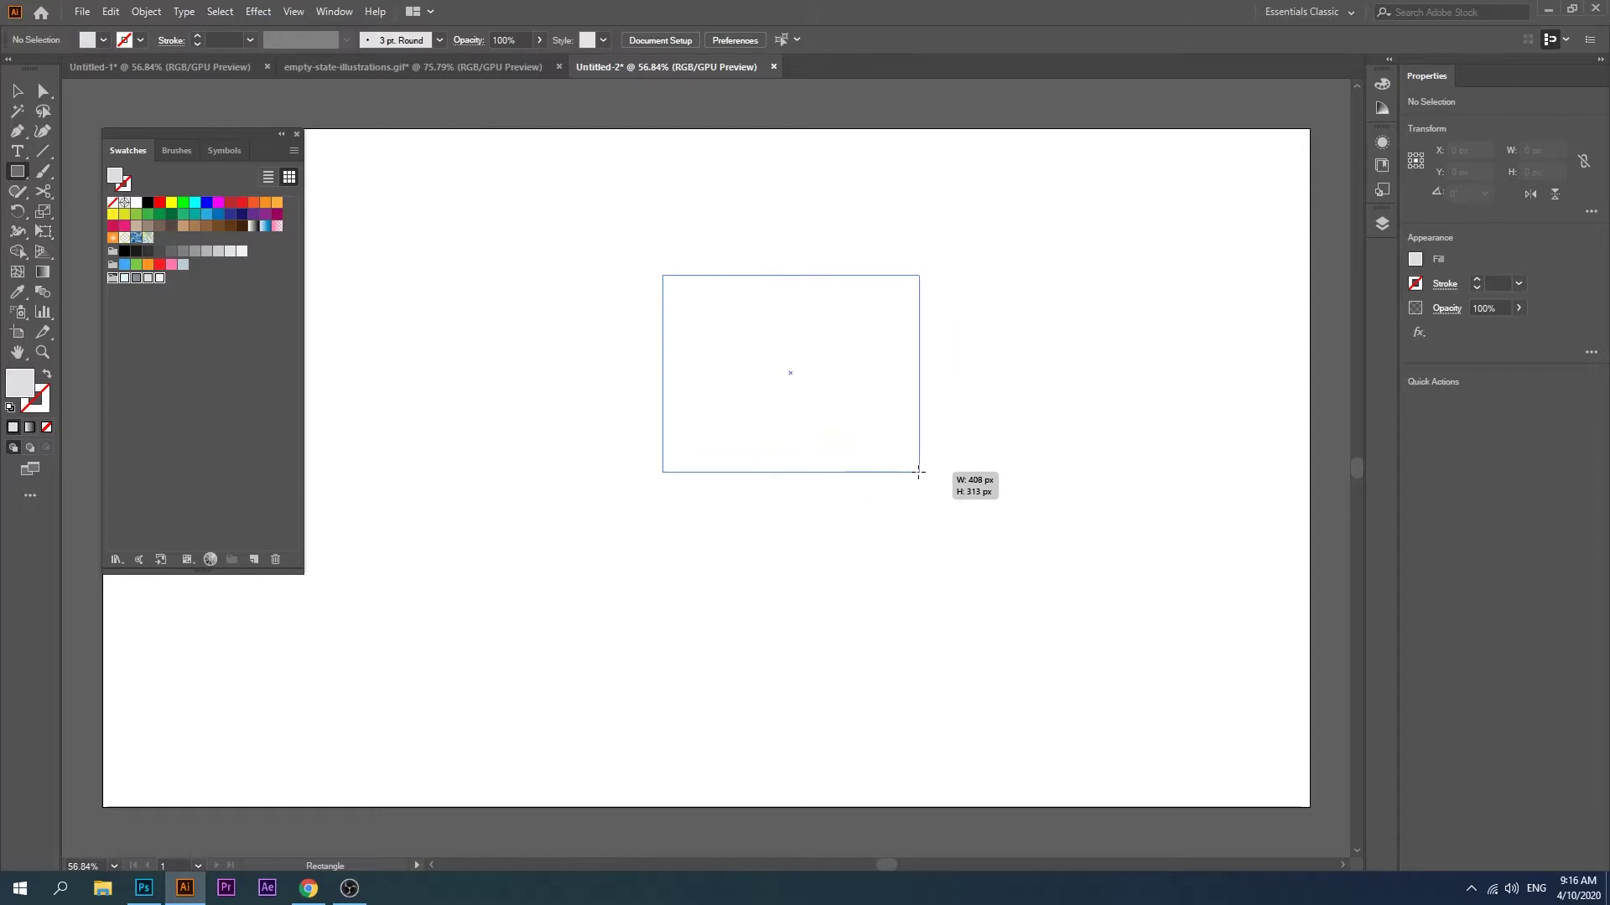
drag(920, 472, 918, 472)
key(a)
drag(689, 305, 871, 467)
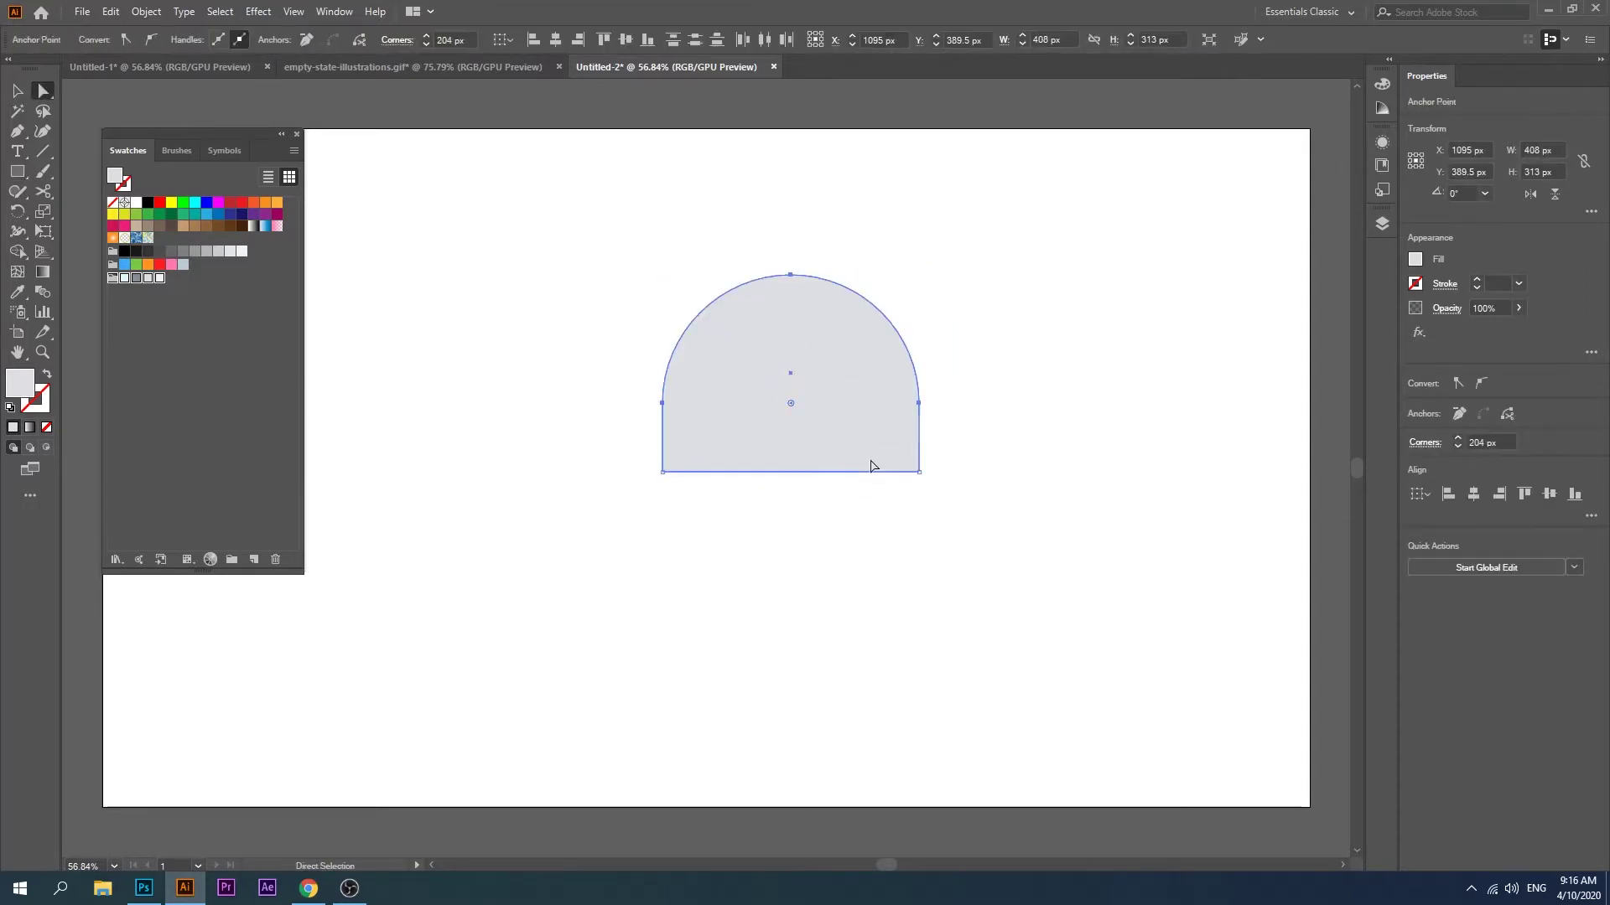
click(550, 334)
Step: Move the dome shape up and to the left
key(v)
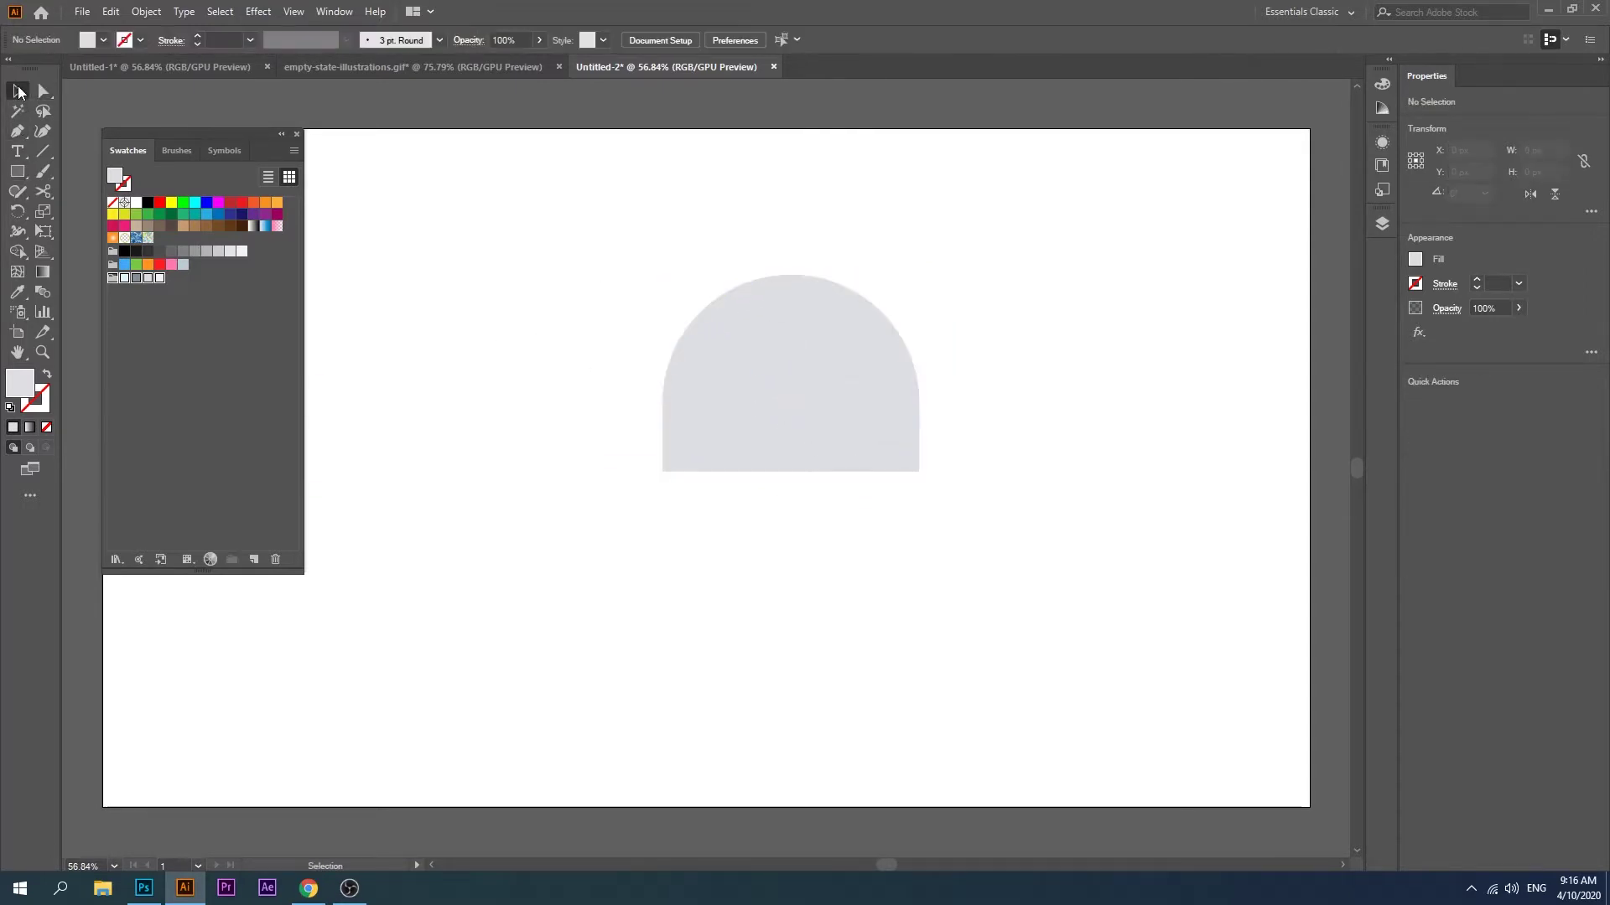
drag(844, 383, 721, 327)
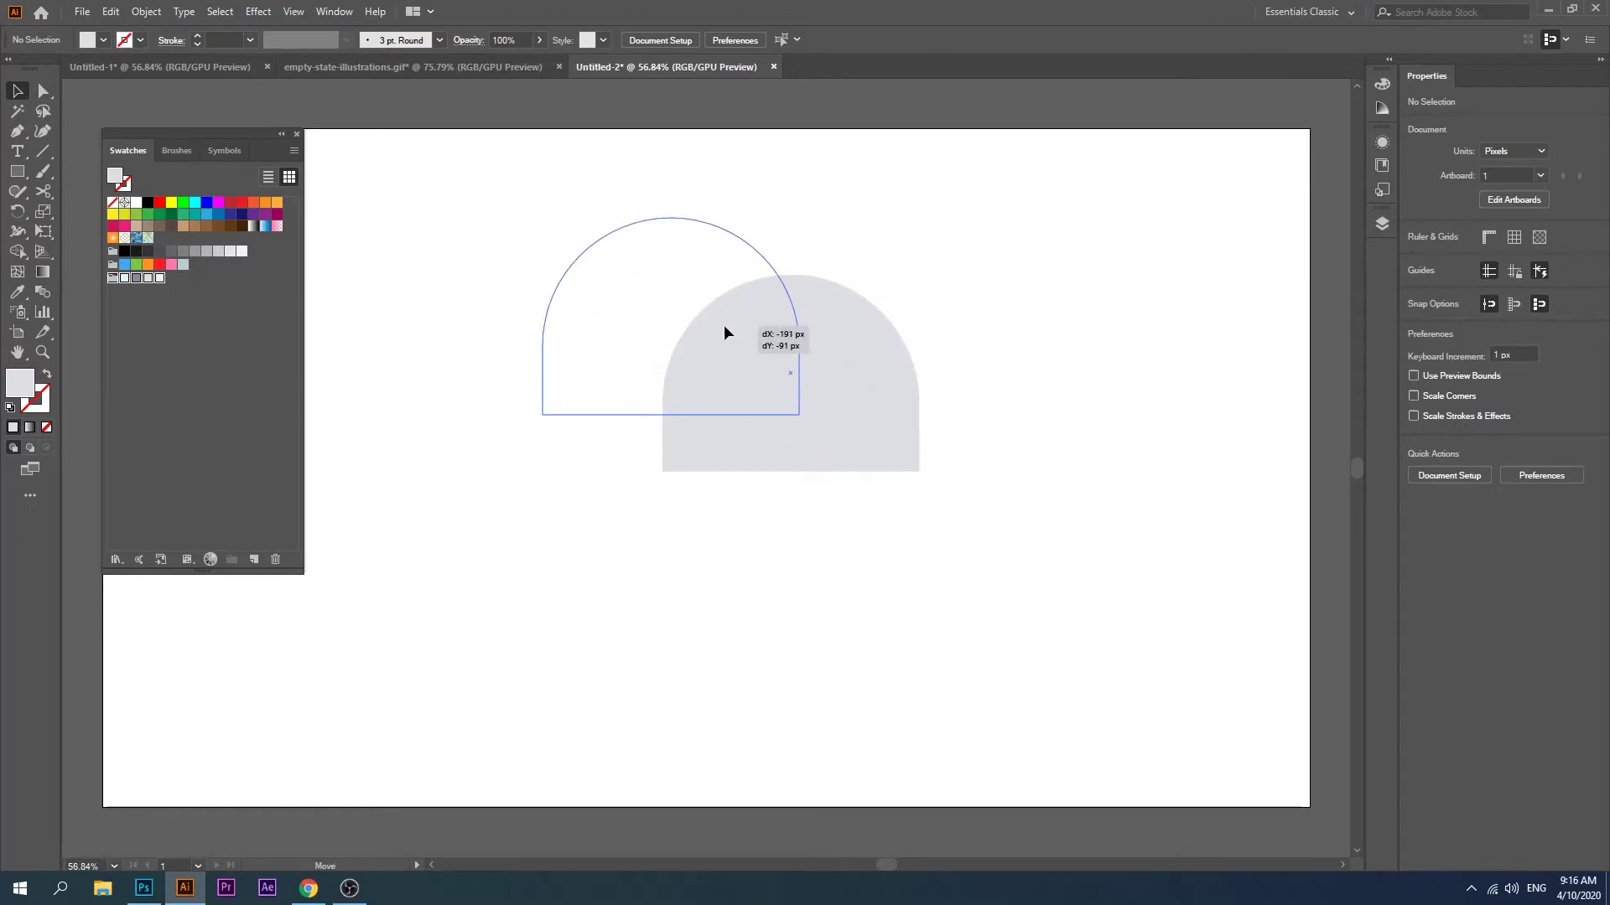
drag(719, 327, 716, 327)
click(719, 493)
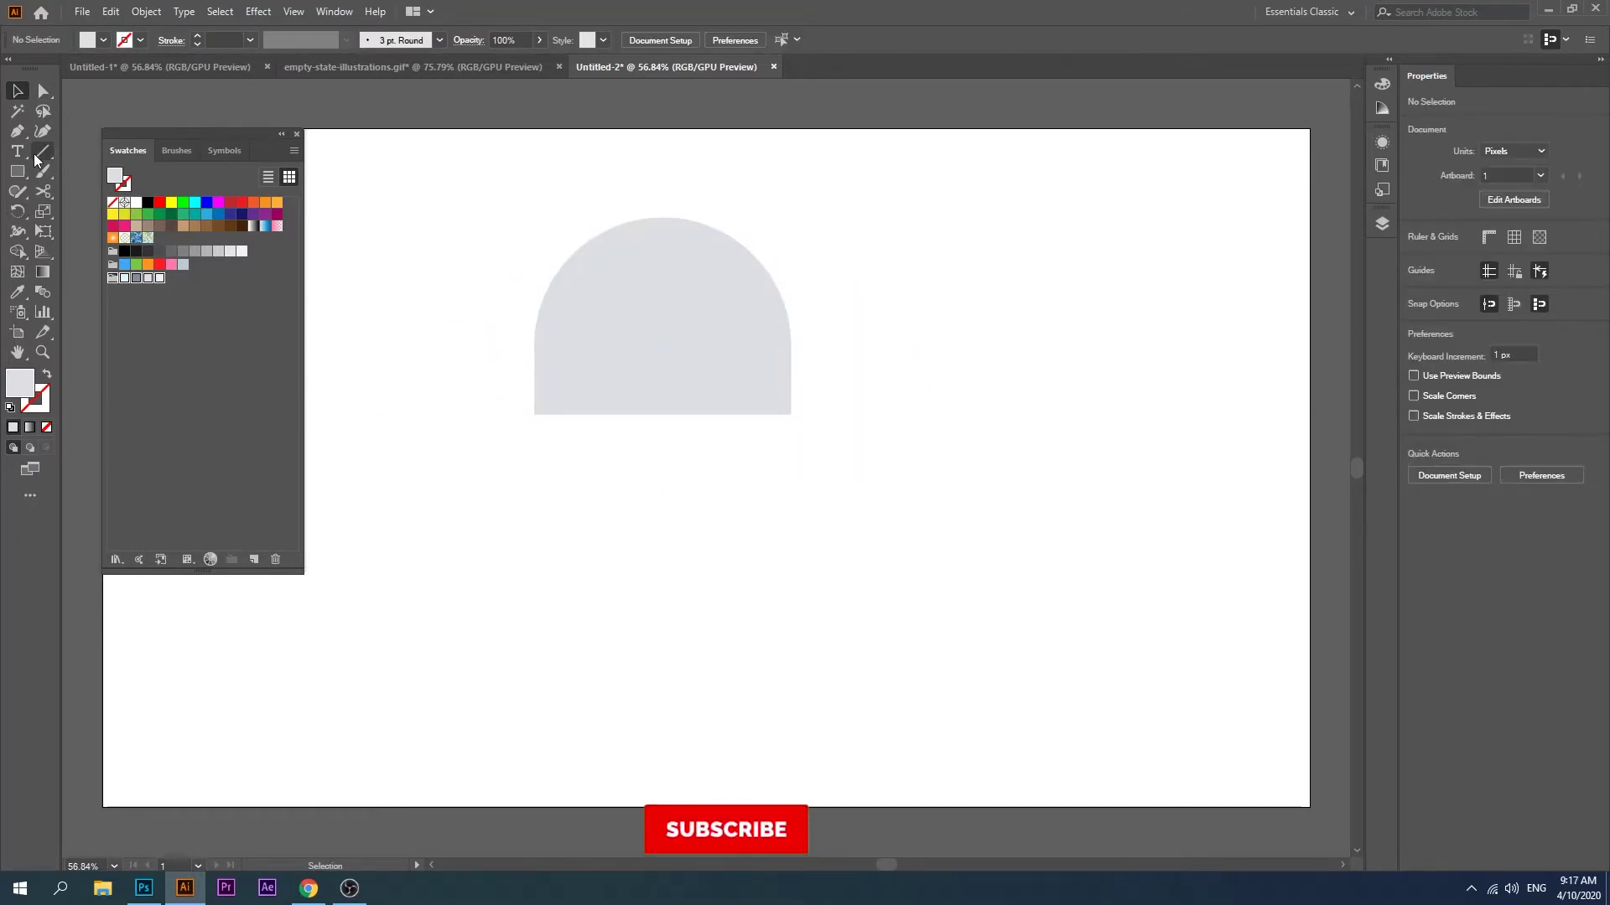
click(16, 171)
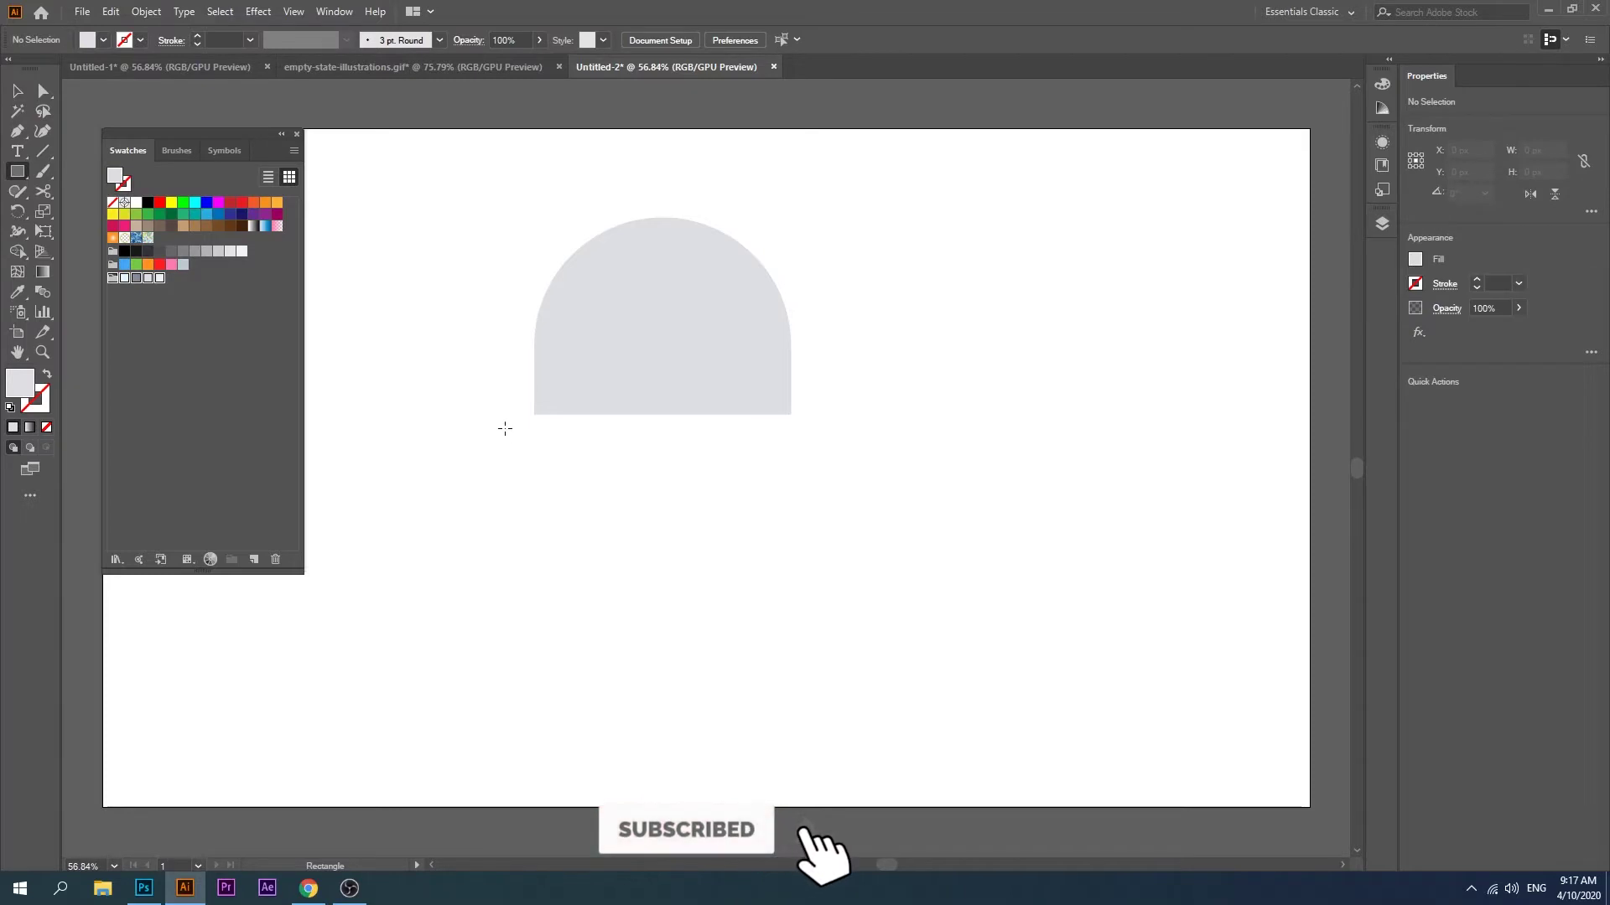
Step: Draw a 507 × 259 px rectangle below the dome with bottom corners rounded about 100 px
mouse_move(507, 422)
mouse_down()
mouse_move(817, 595)
mouse_move(827, 585)
mouse_up()
click(25, 91)
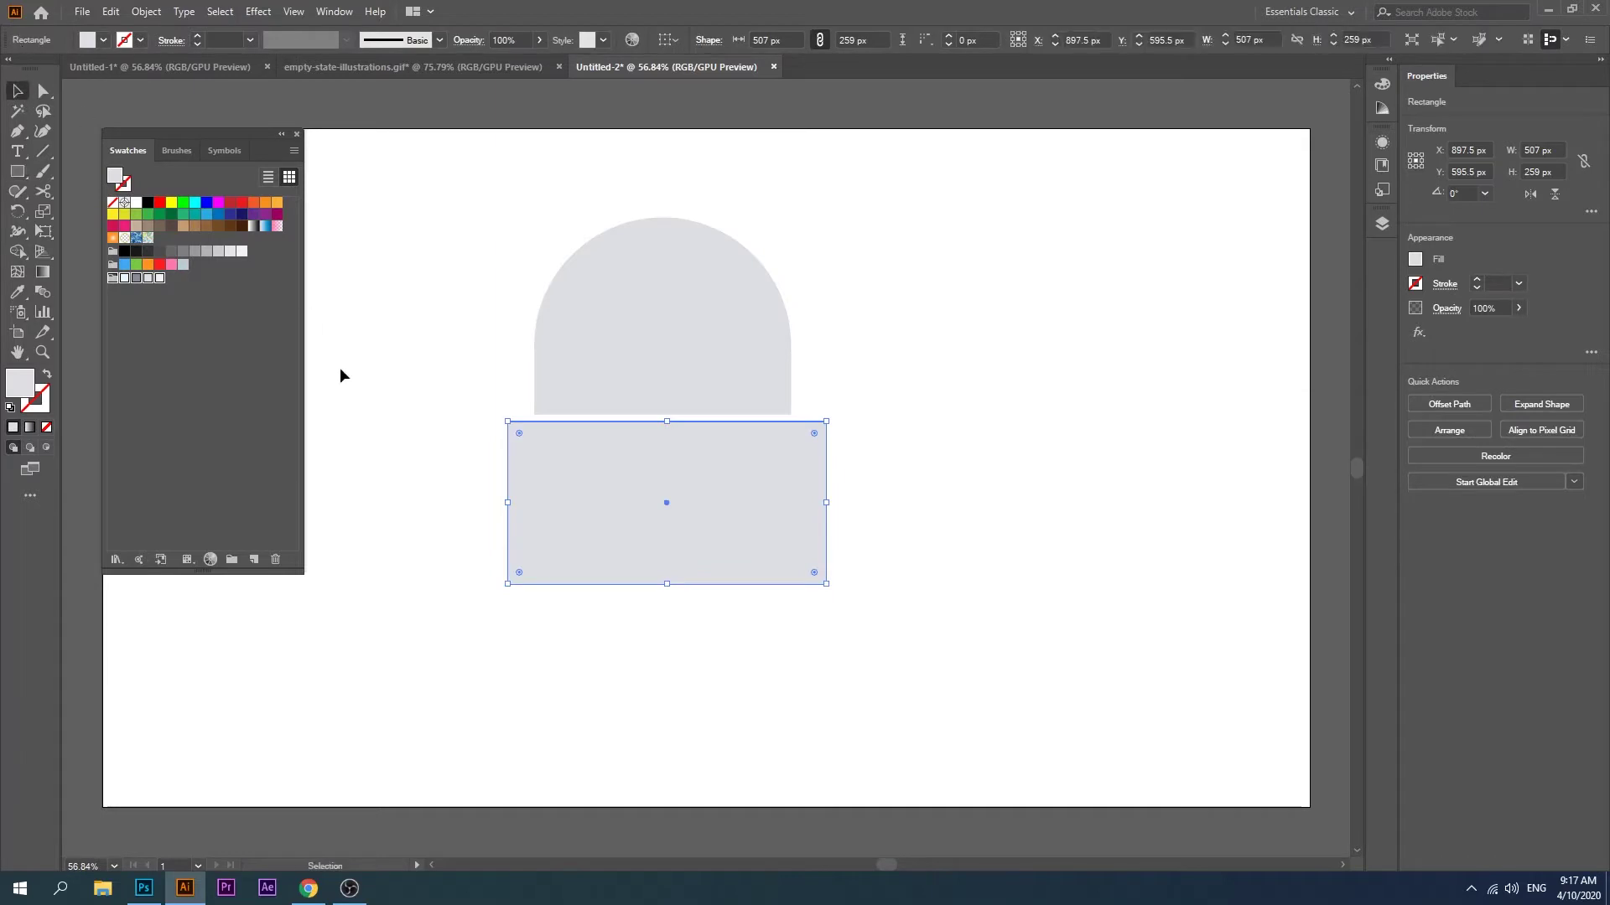
click(44, 92)
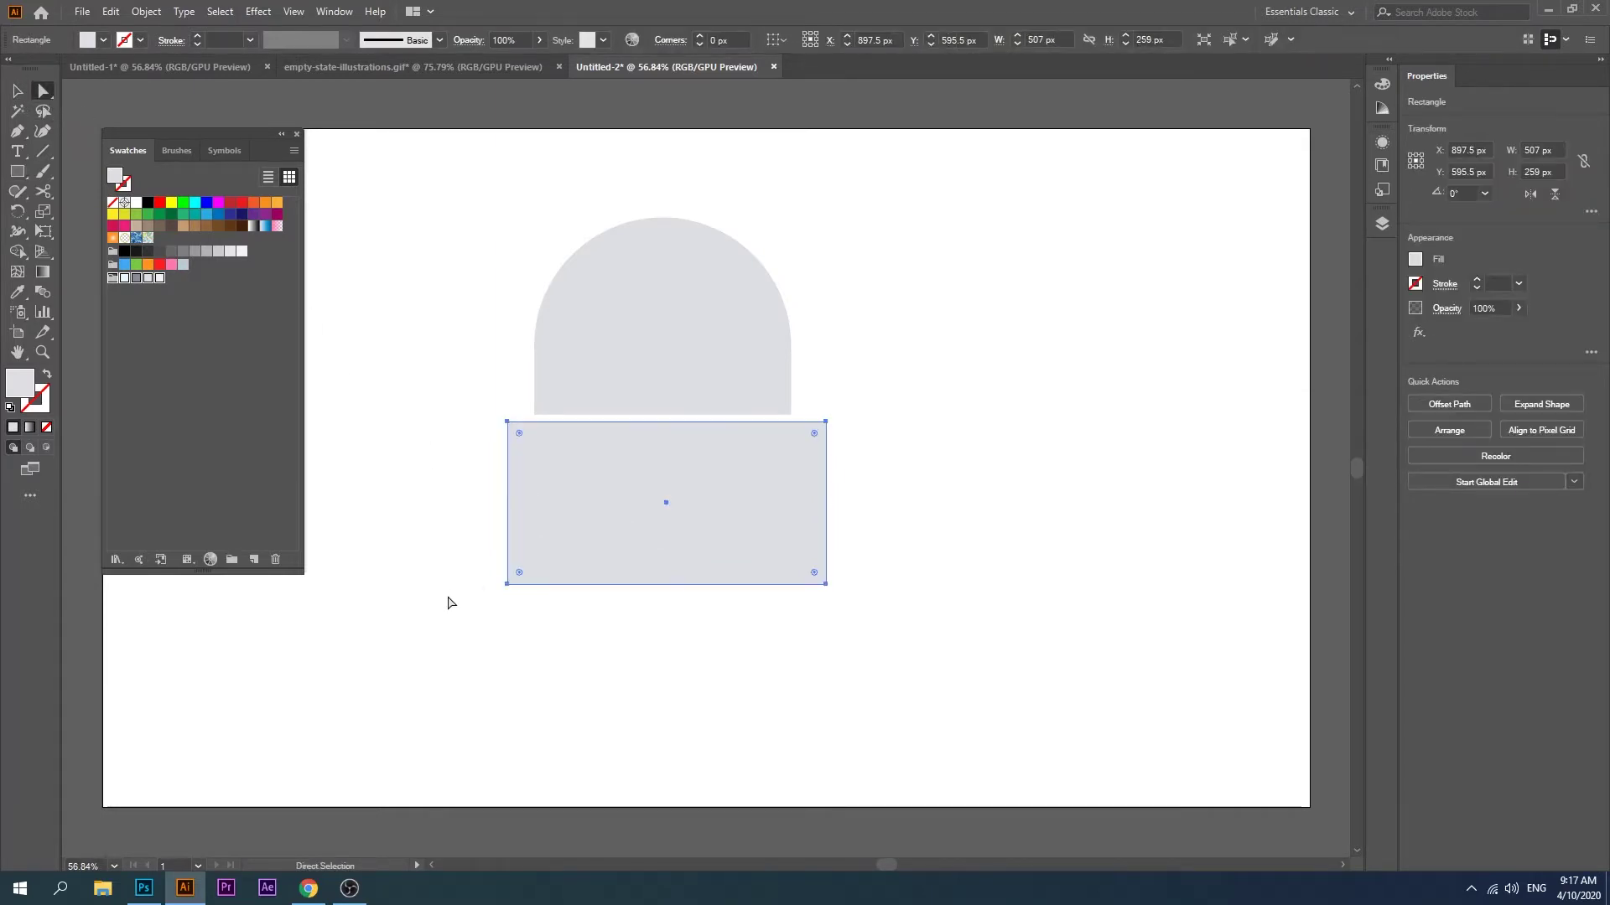
drag(470, 630, 879, 542)
drag(518, 575, 567, 526)
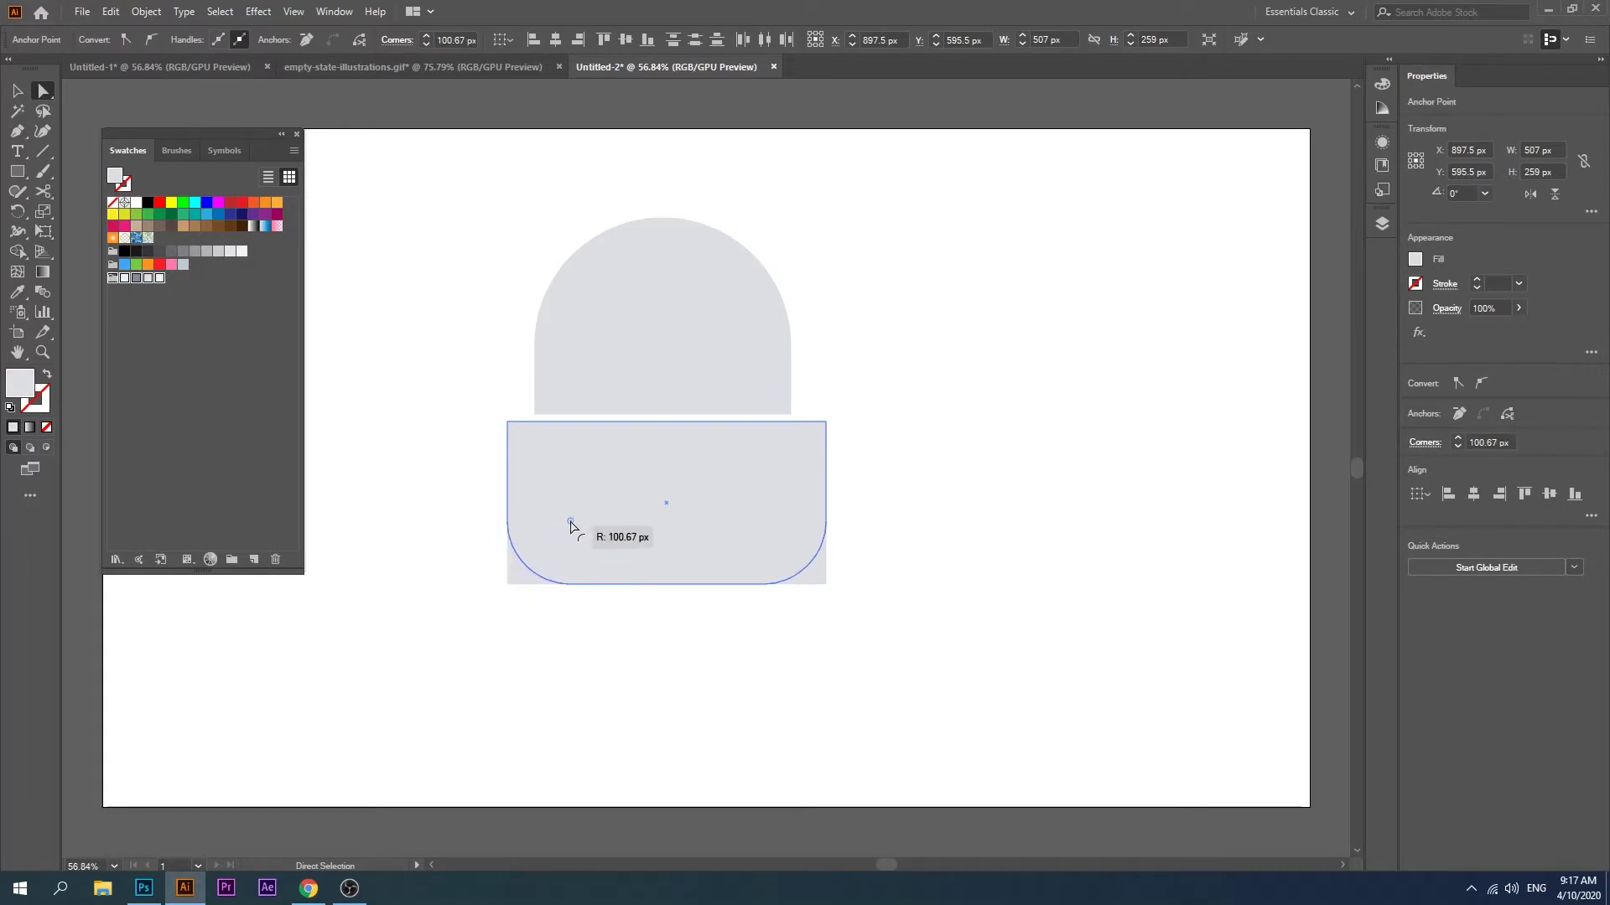
Step: Nudge the body shape down slightly, apart from the head
click(16, 91)
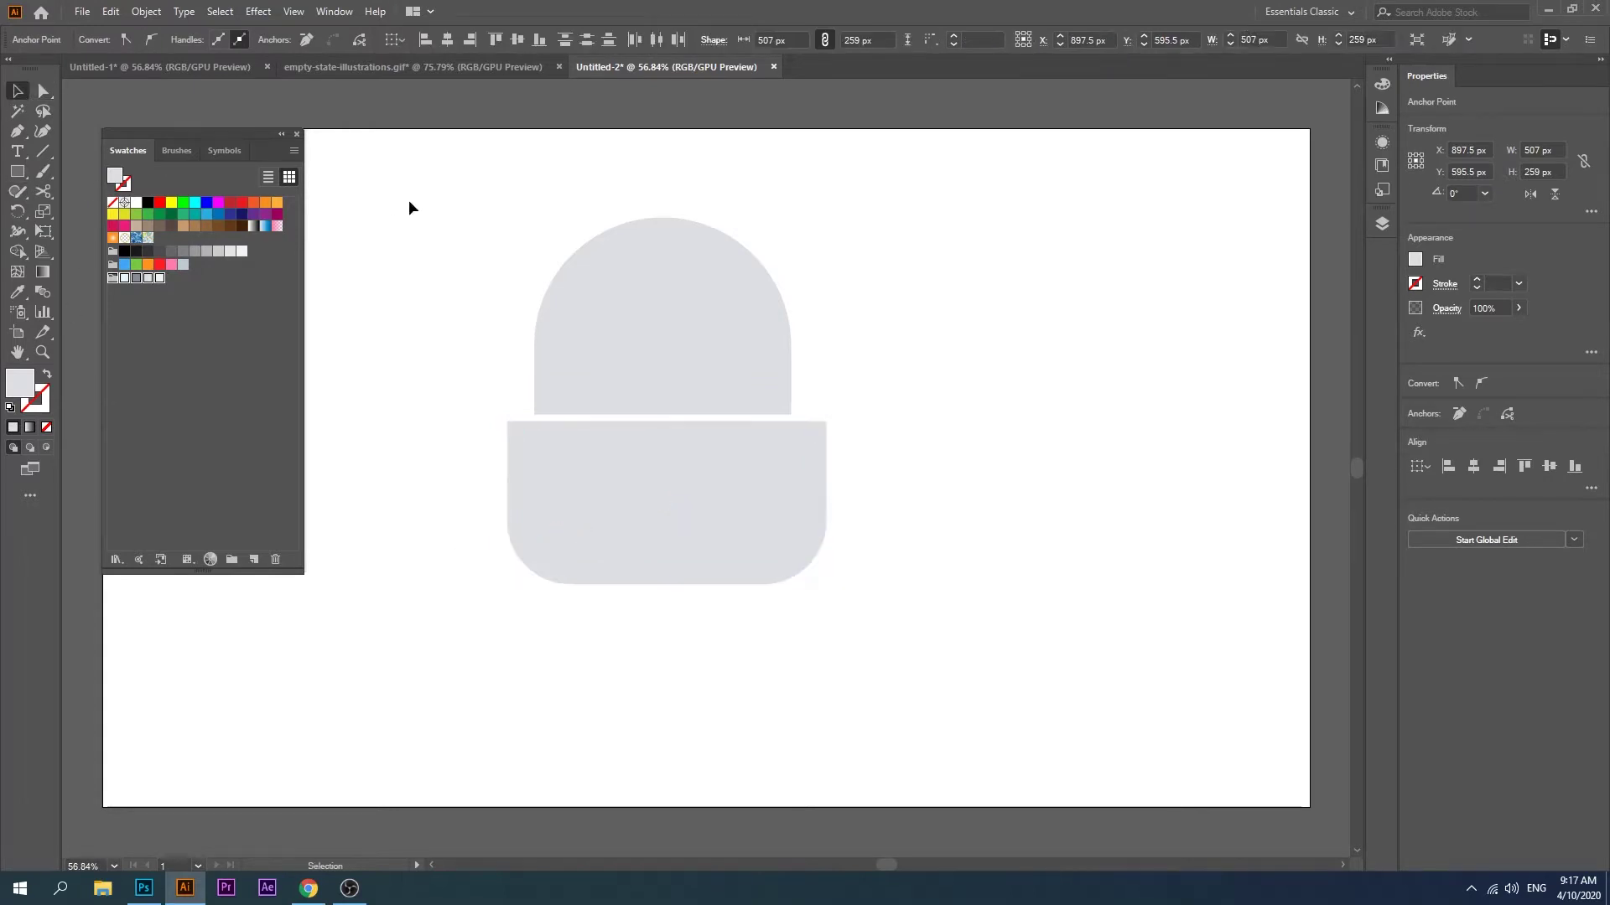
click(409, 207)
drag(746, 508, 745, 517)
click(394, 557)
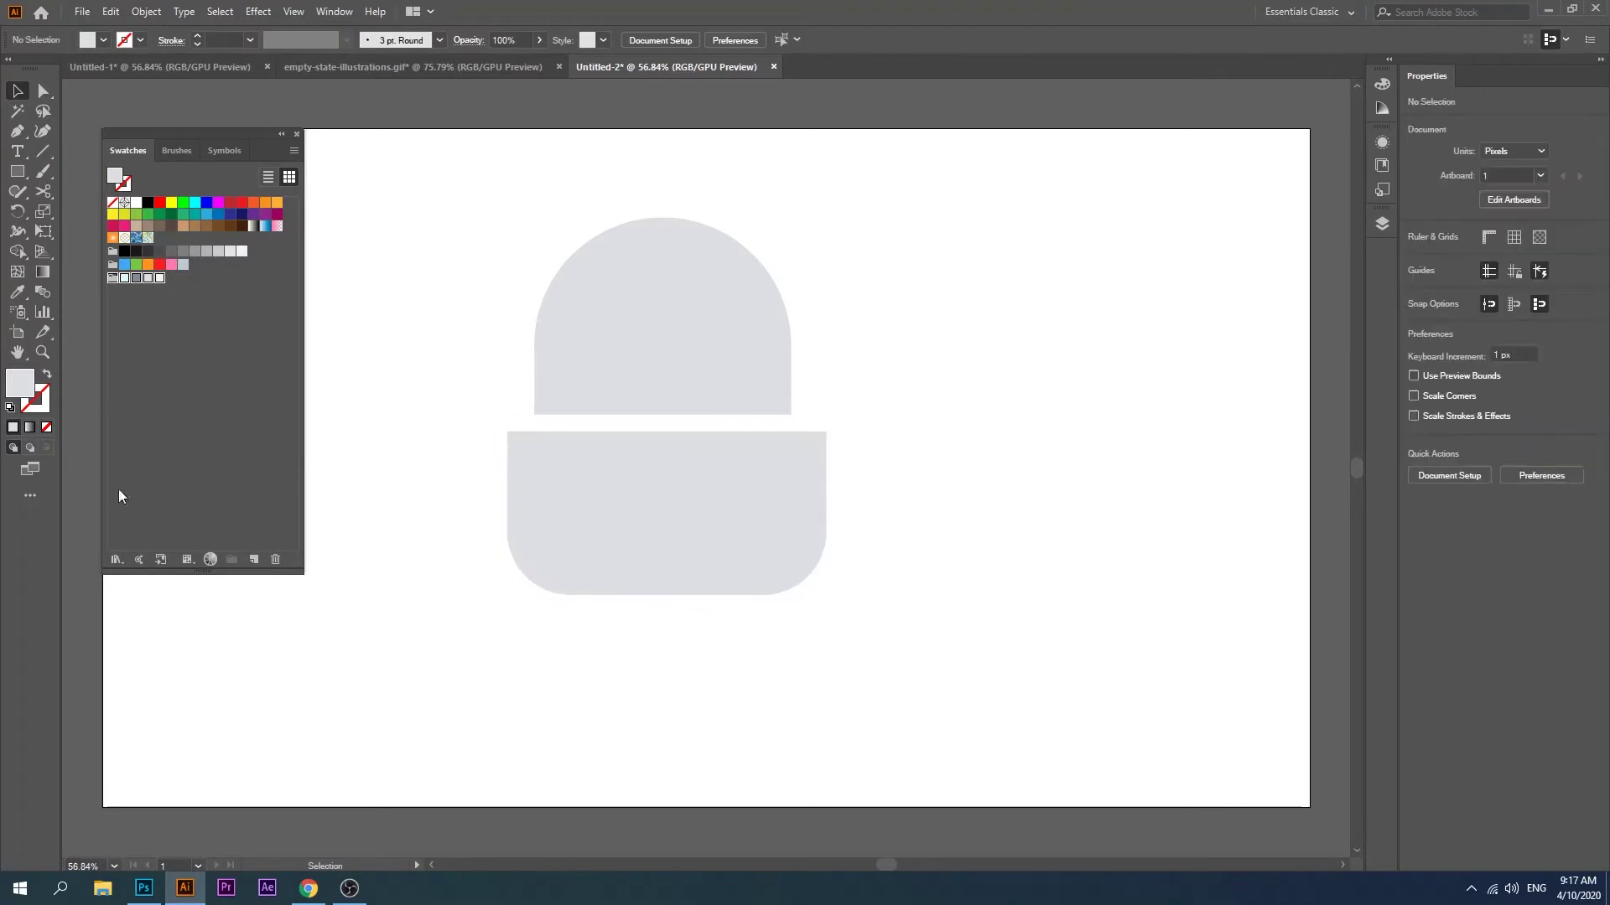
click(16, 171)
Step: Draw a 137 × 201 px rectangle below the body with 68.5 px rounded corners
mouse_move(619, 559)
mouse_down()
mouse_move(717, 658)
mouse_move(706, 685)
mouse_up()
drag(632, 571, 672, 682)
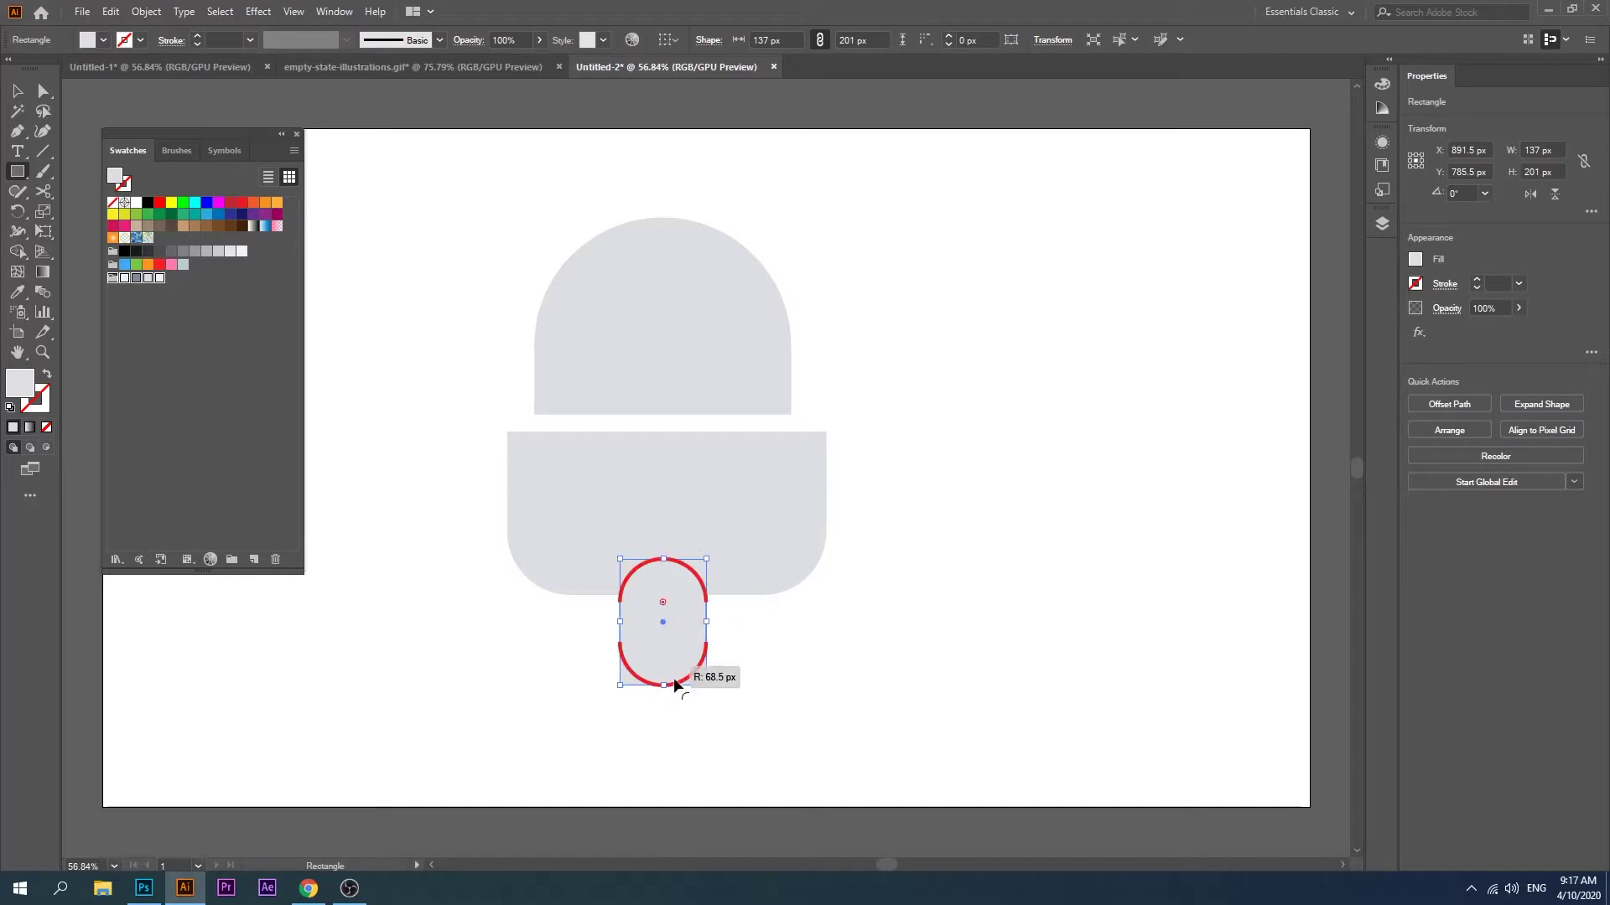
click(17, 91)
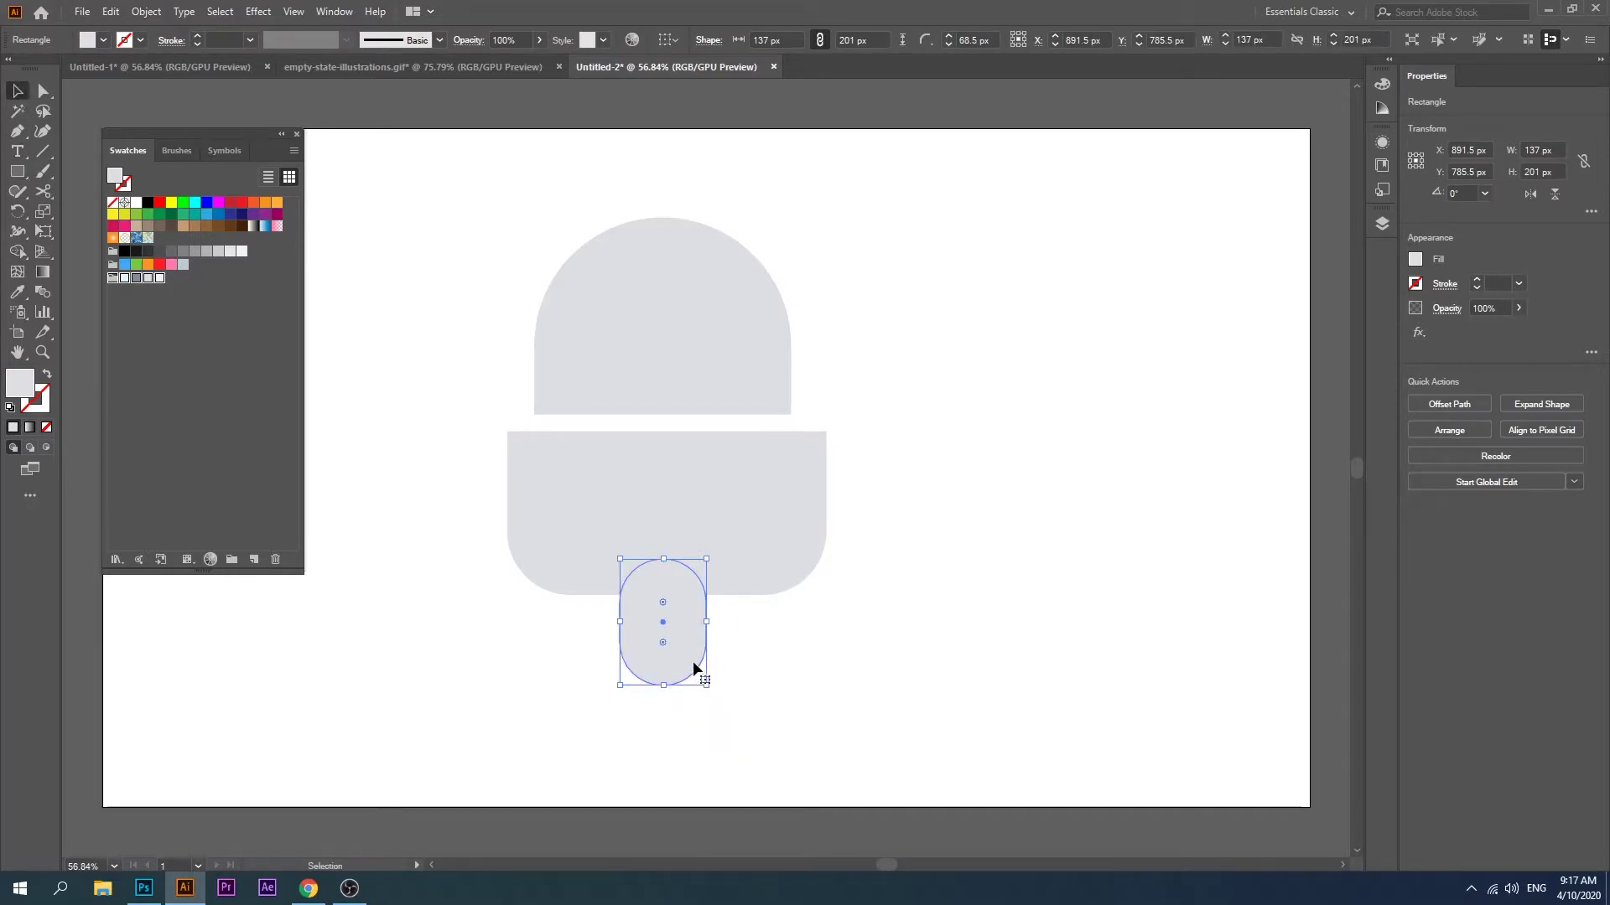
Step: Move the pill up to overlap the body, then select the head and body together
drag(693, 662, 688, 650)
click(741, 709)
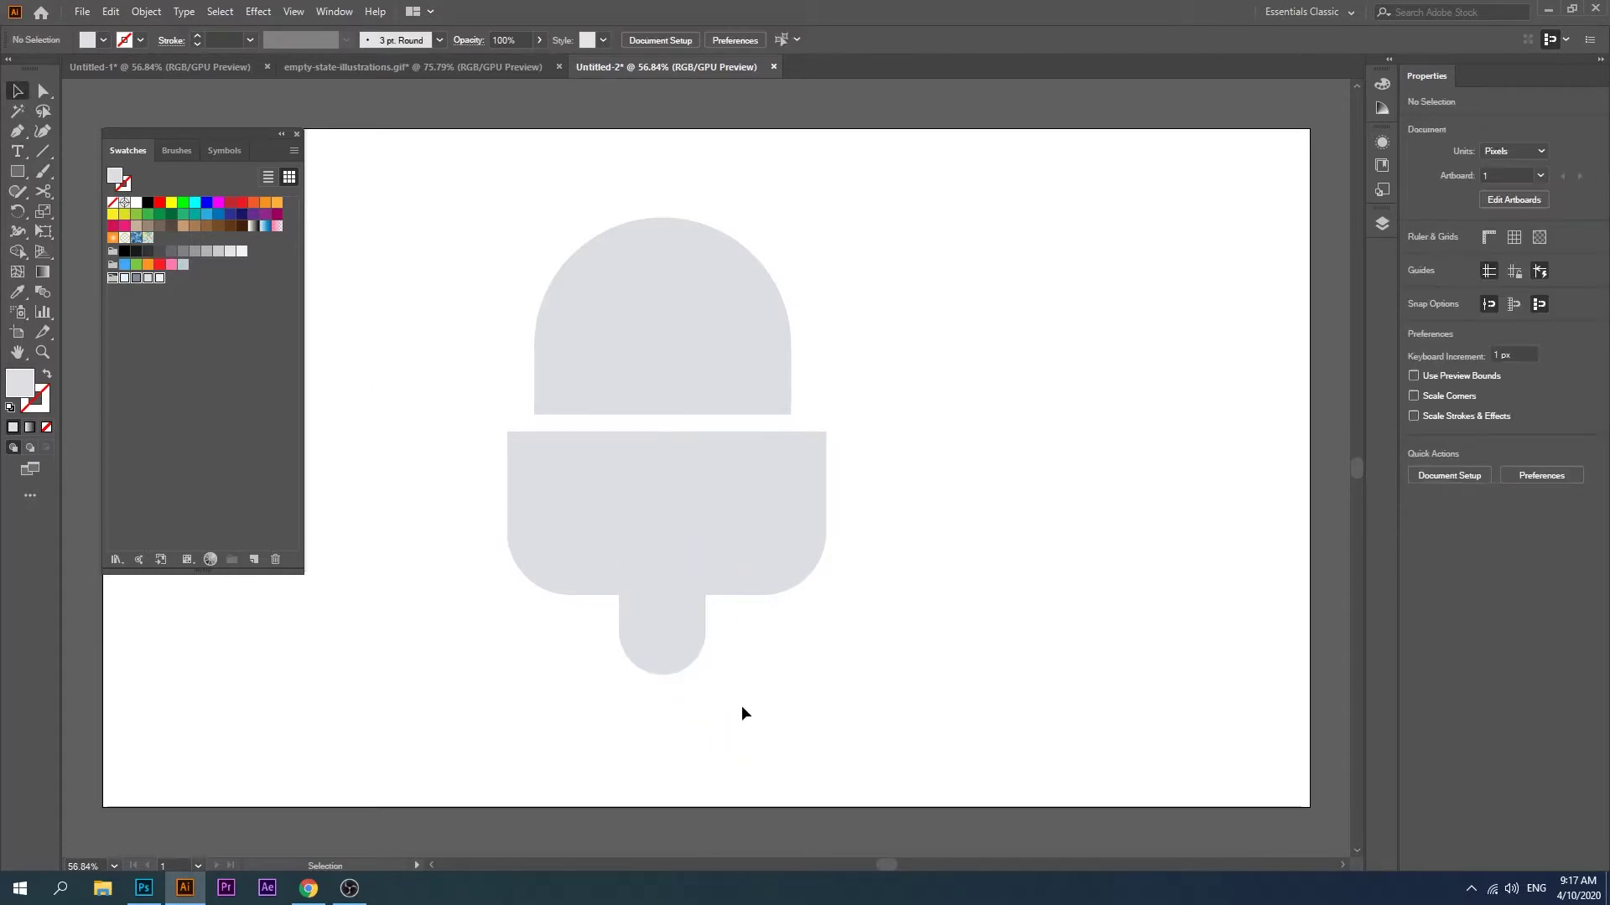
drag(501, 254, 504, 267)
drag(634, 484, 633, 484)
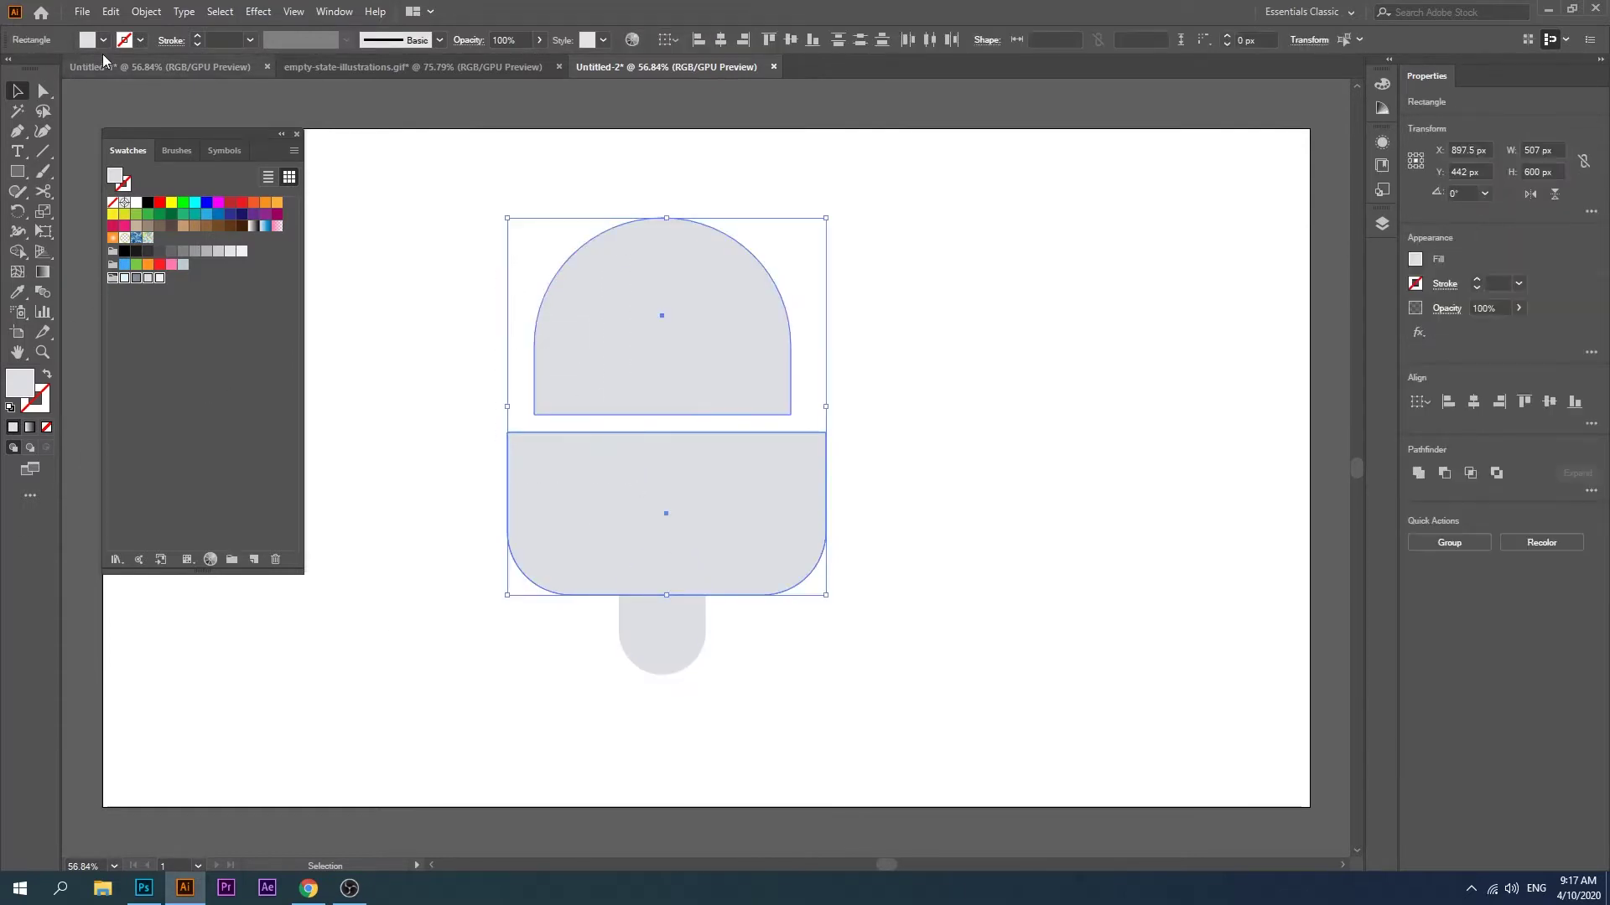
Step: Give the head and body a gray 8 pt outline
click(140, 40)
click(34, 143)
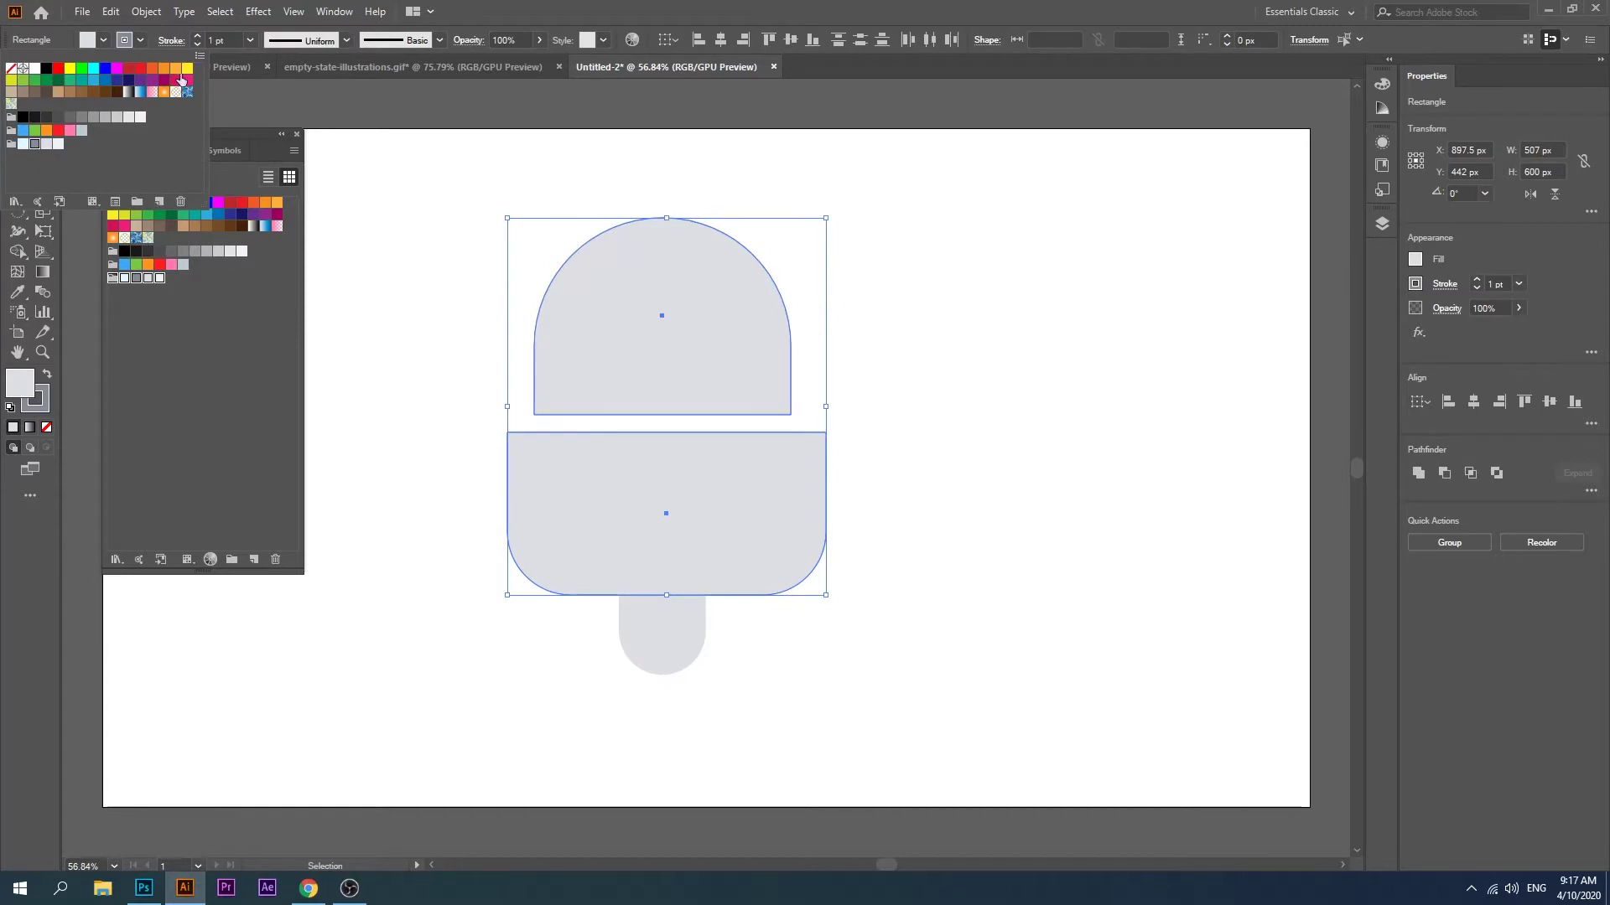
click(222, 40)
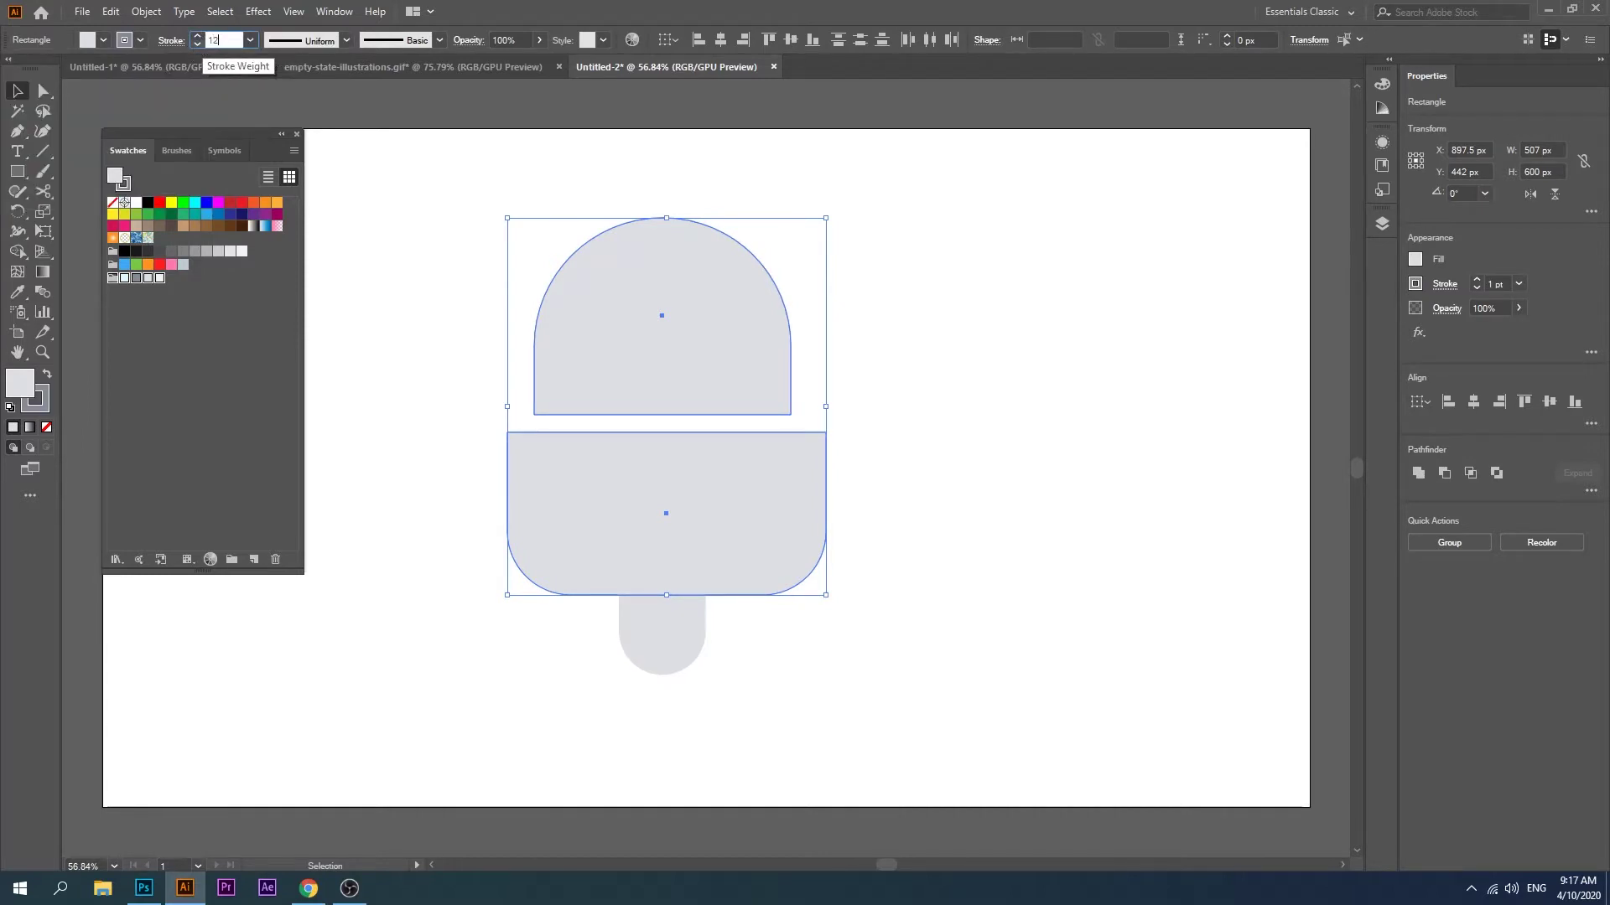
key(Return)
click(222, 41)
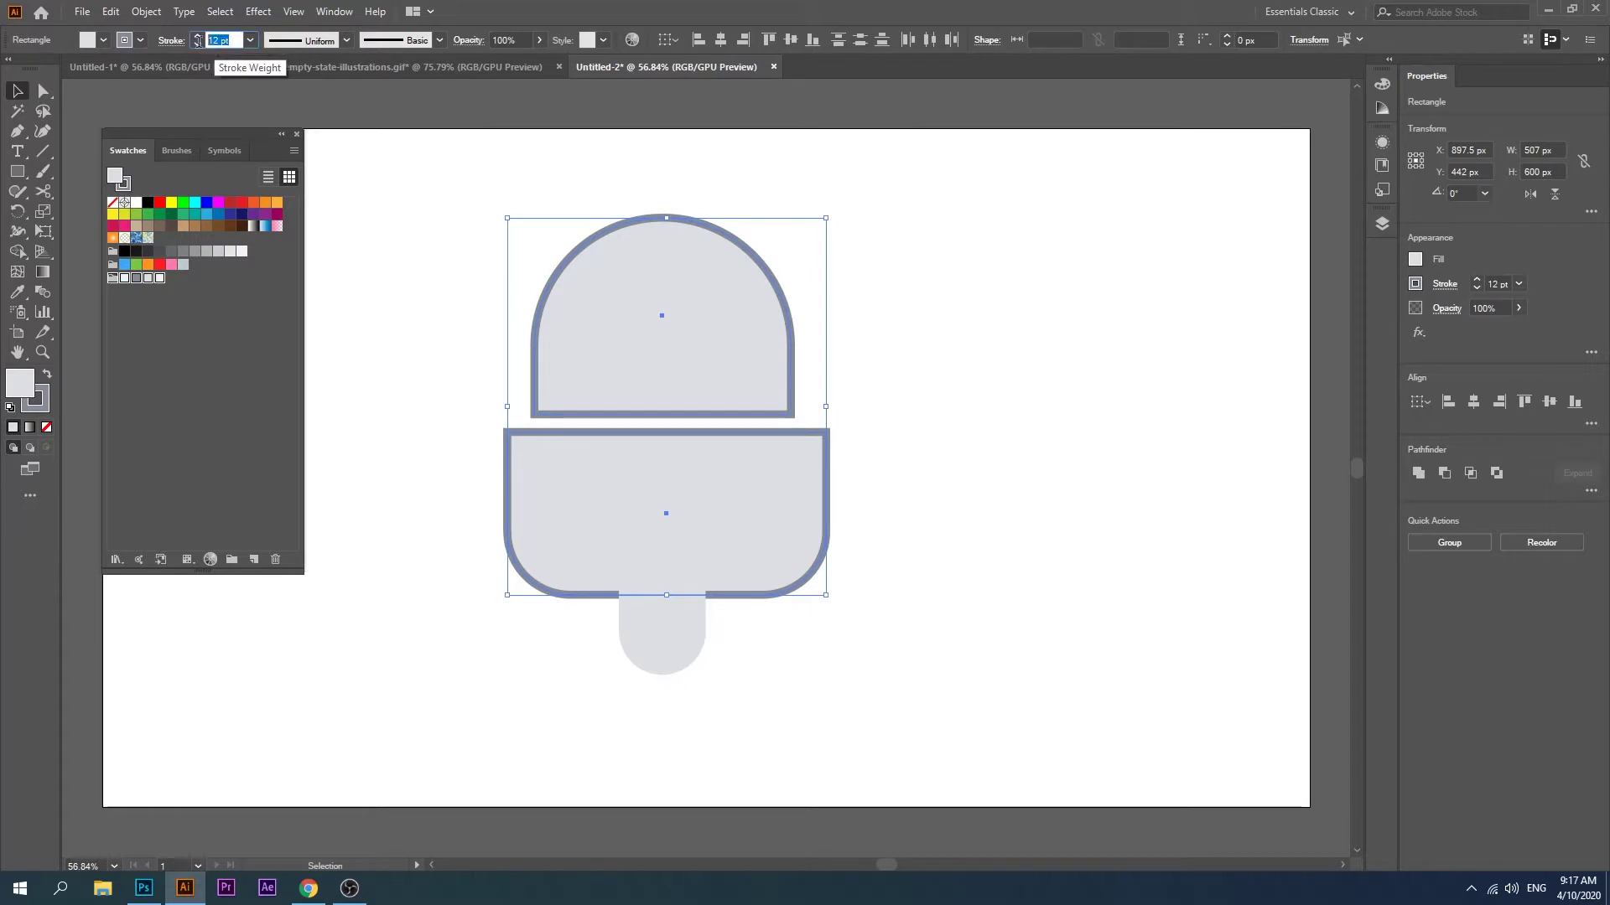
text(8)
key(Return)
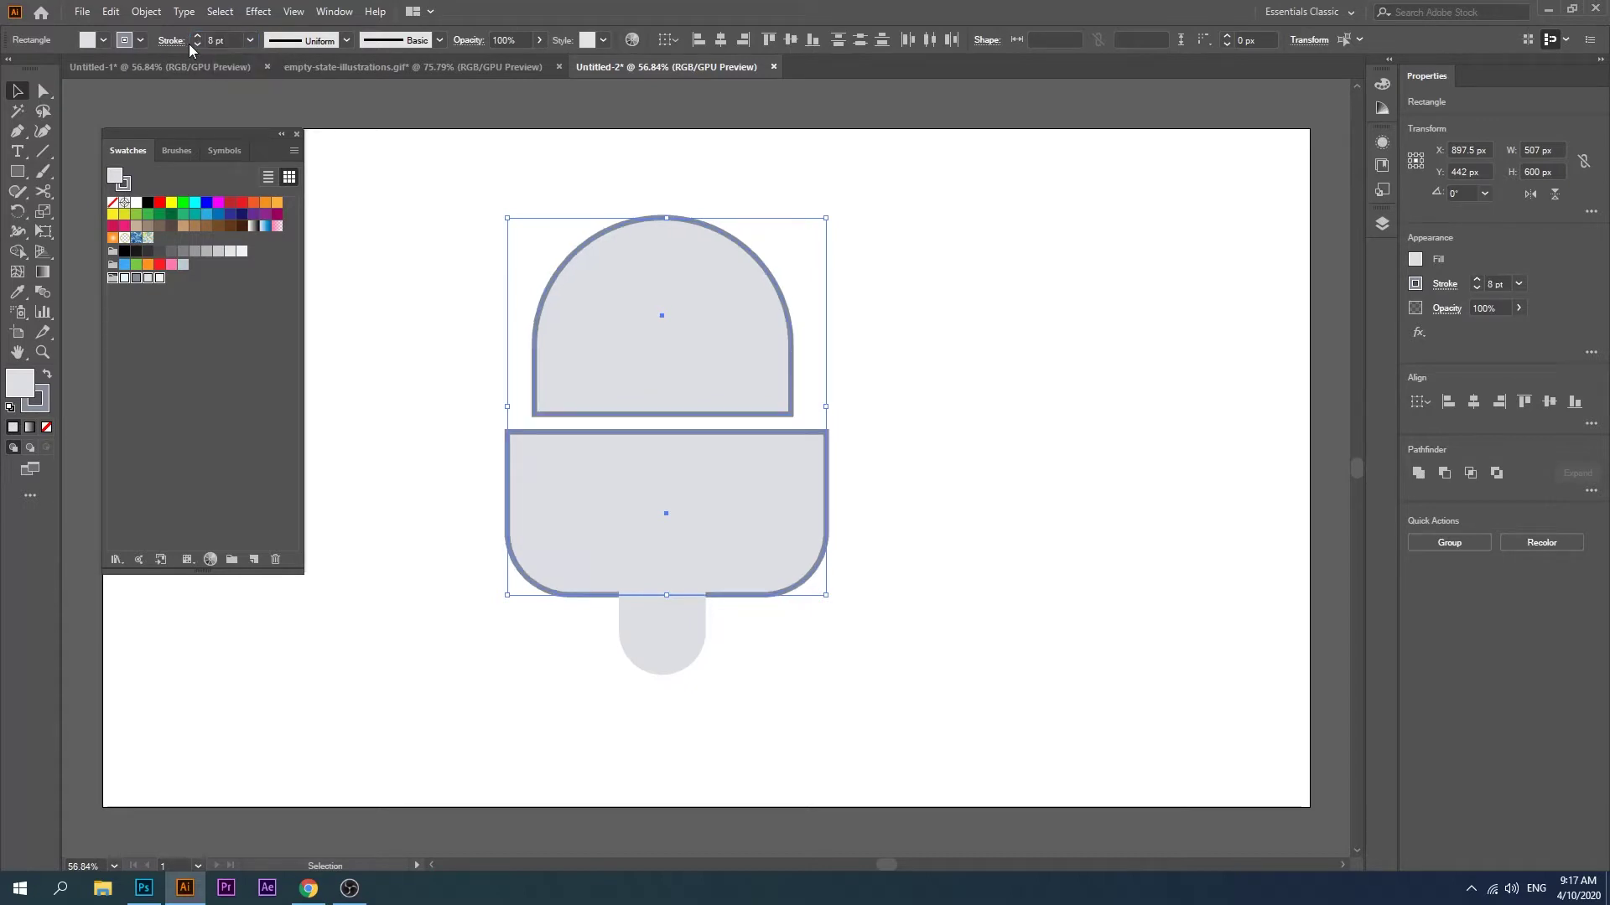
click(419, 317)
Step: Send the pill behind the body and copy the body's outline style onto it with the Eyedropper
click(668, 644)
right_click(669, 646)
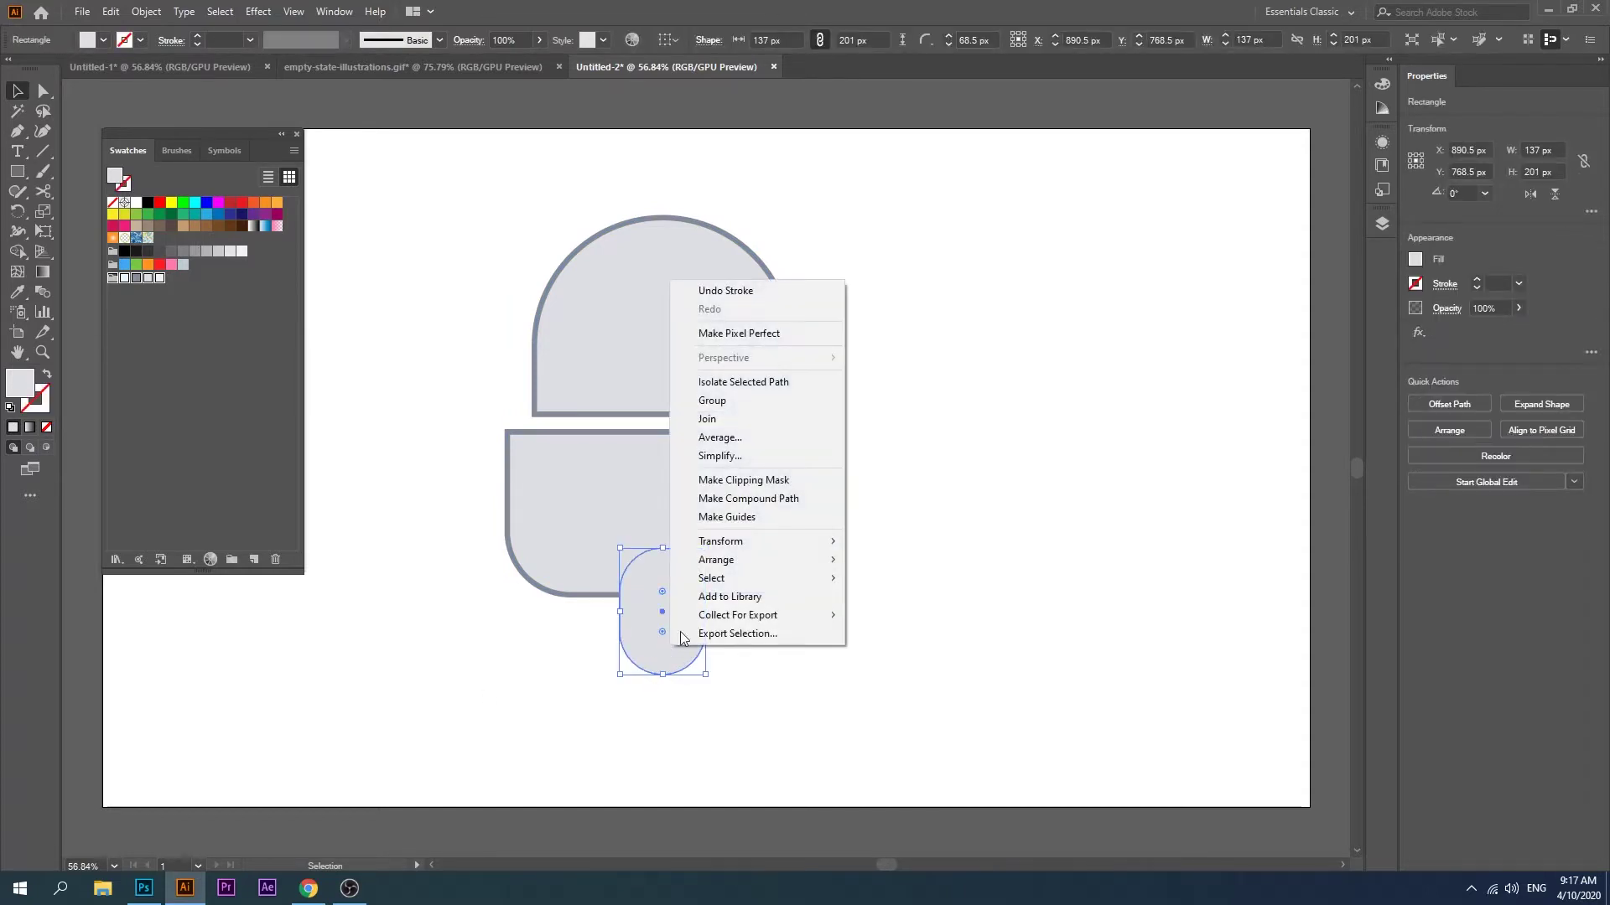
click(897, 615)
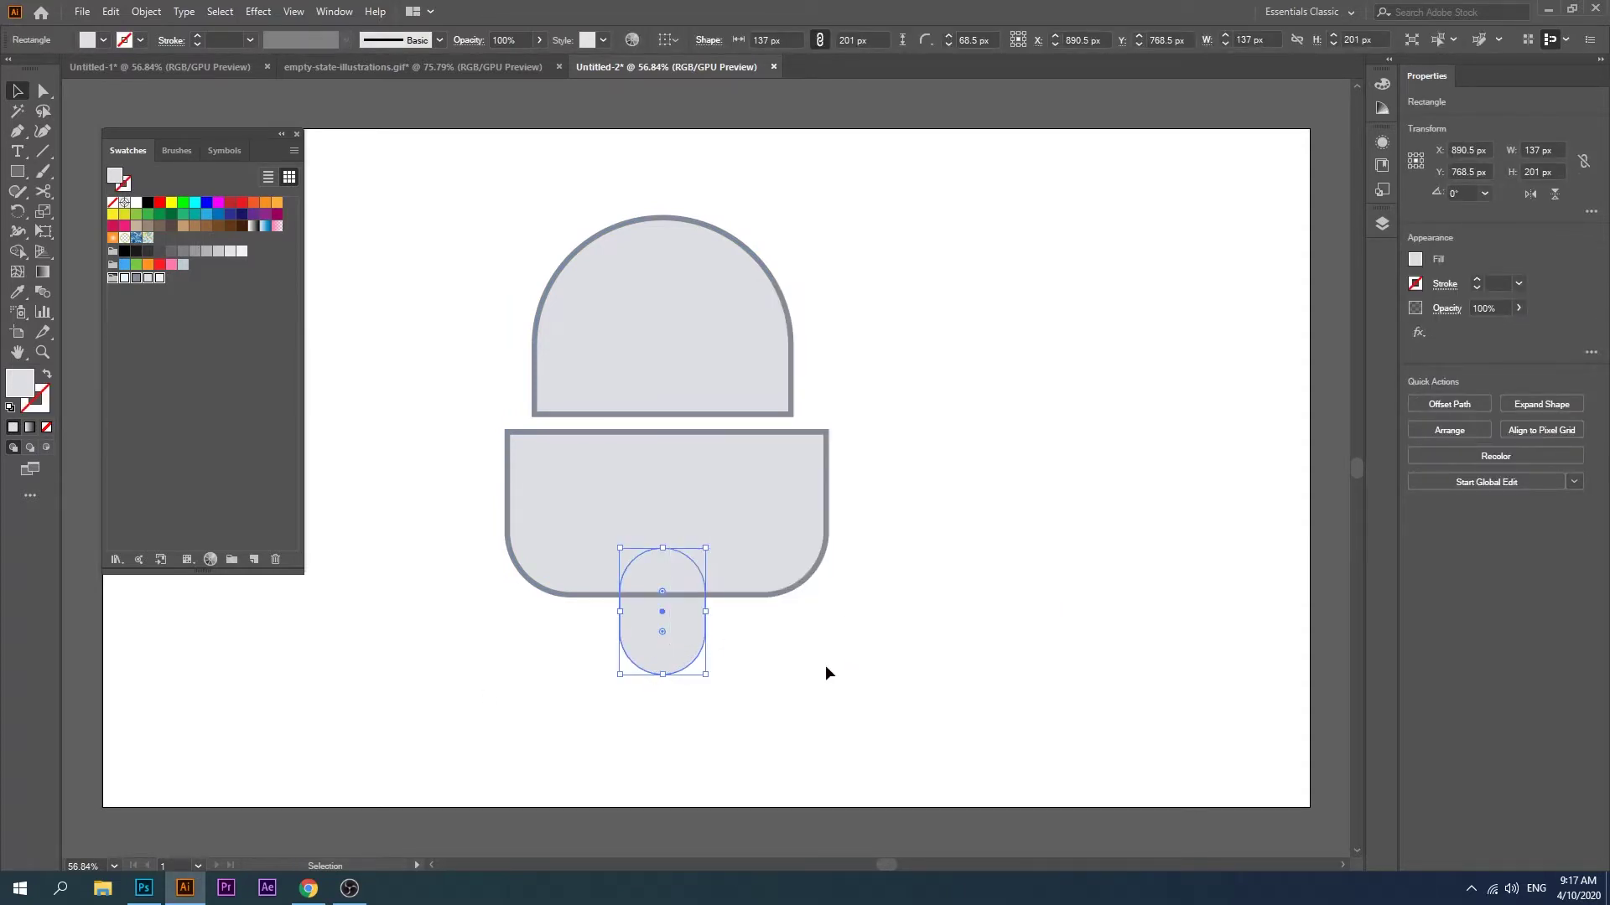
click(513, 685)
click(624, 630)
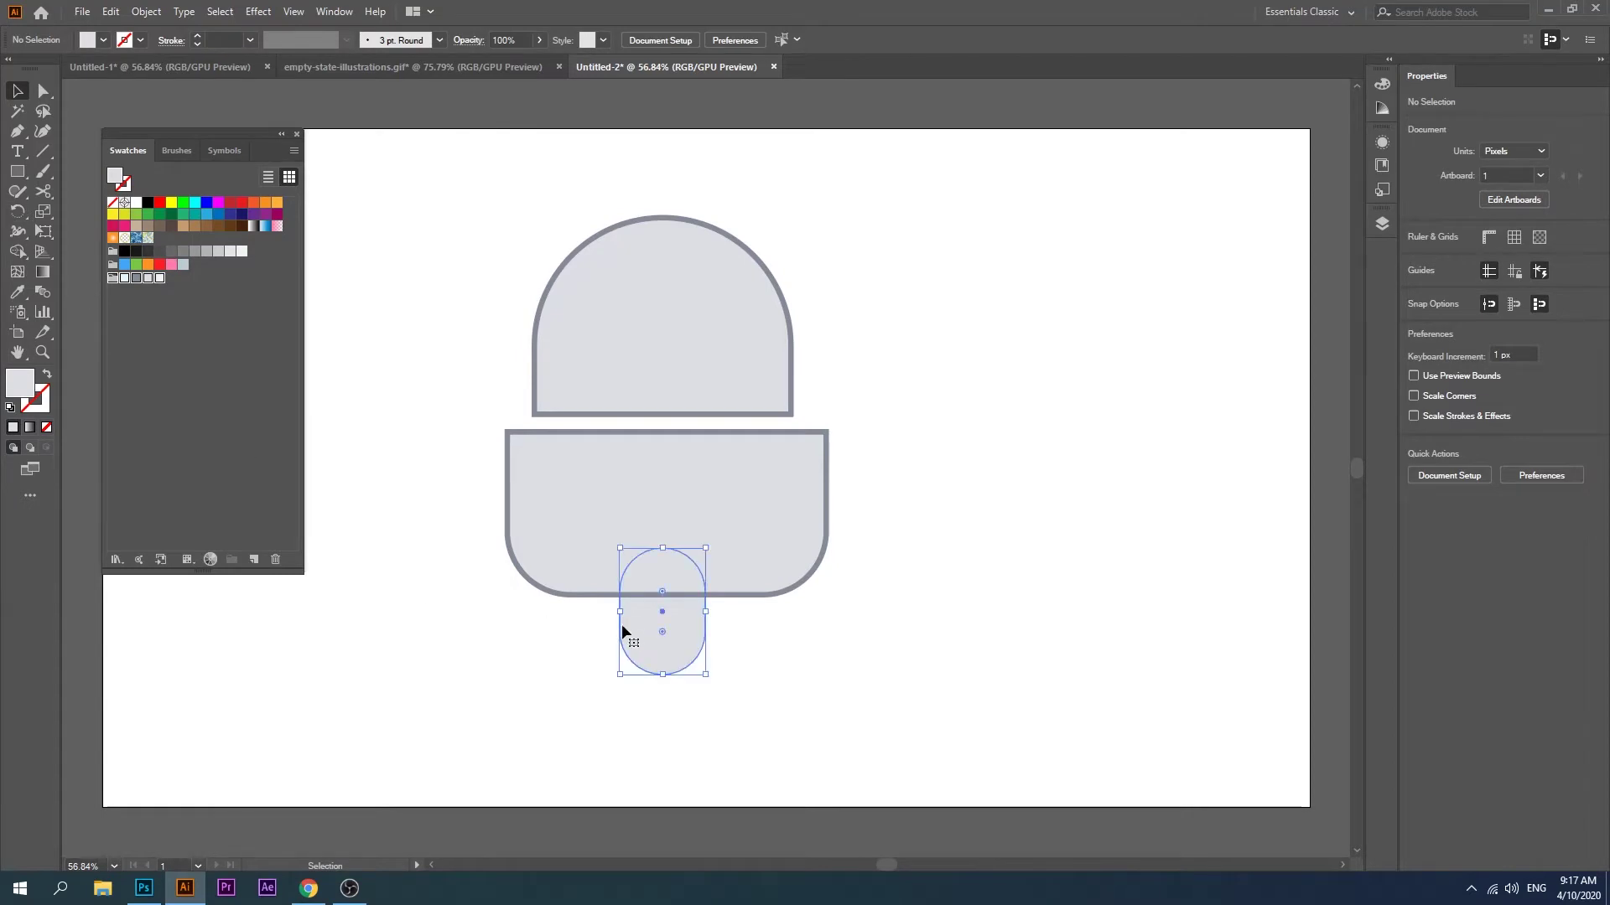
key(i)
click(560, 503)
Step: Draw a 271 × 88 px rectangle bridging the body and the pill
click(10, 97)
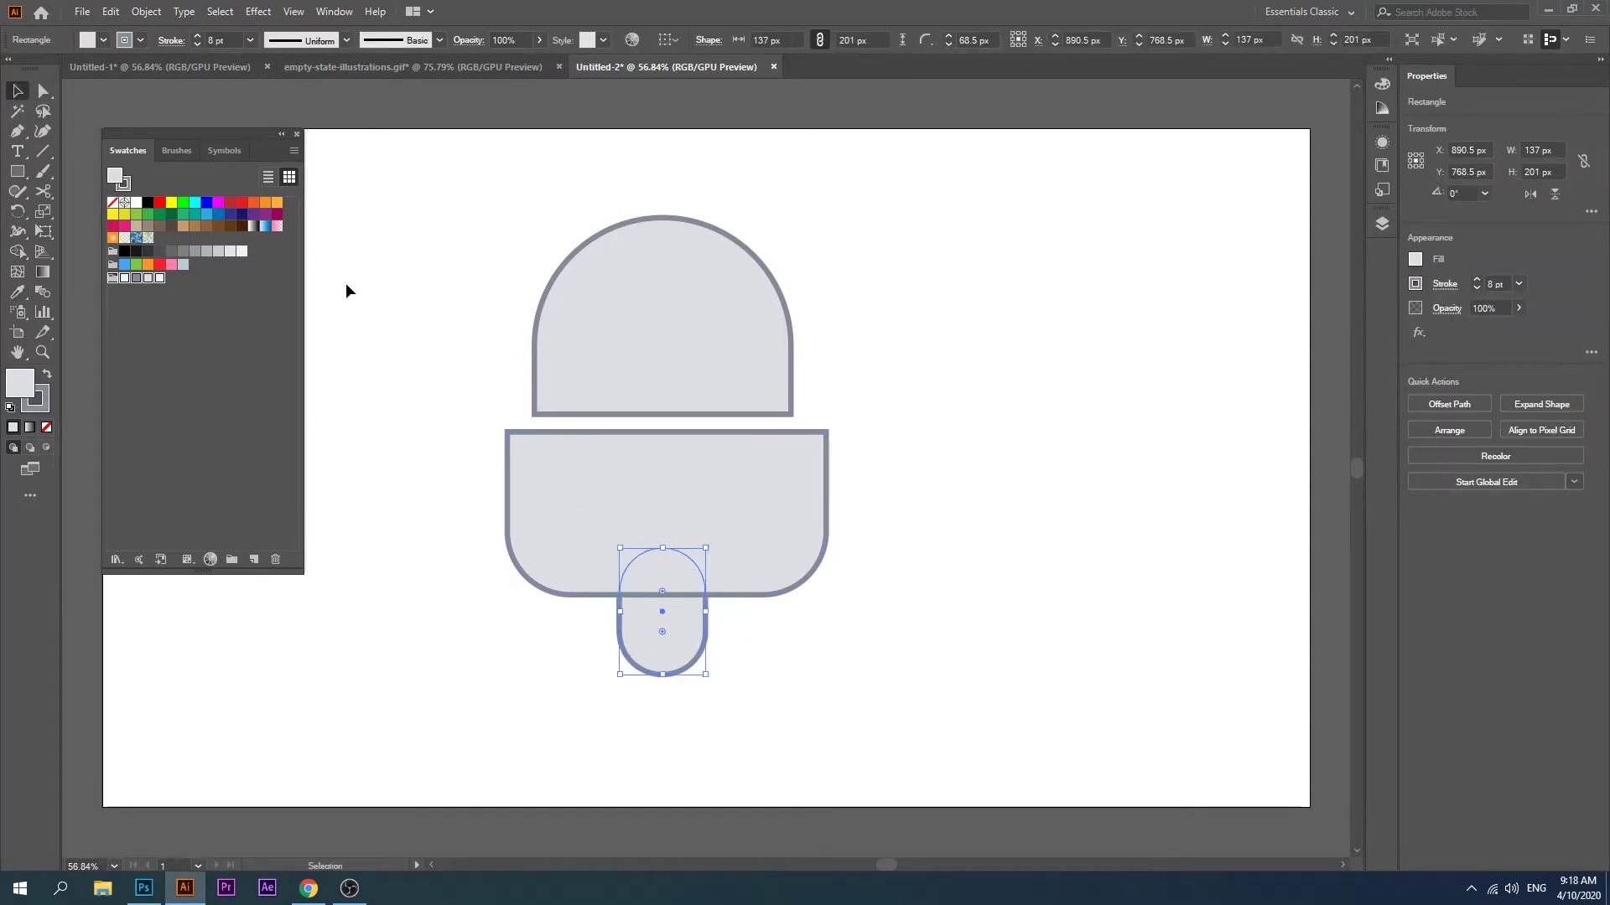
click(345, 283)
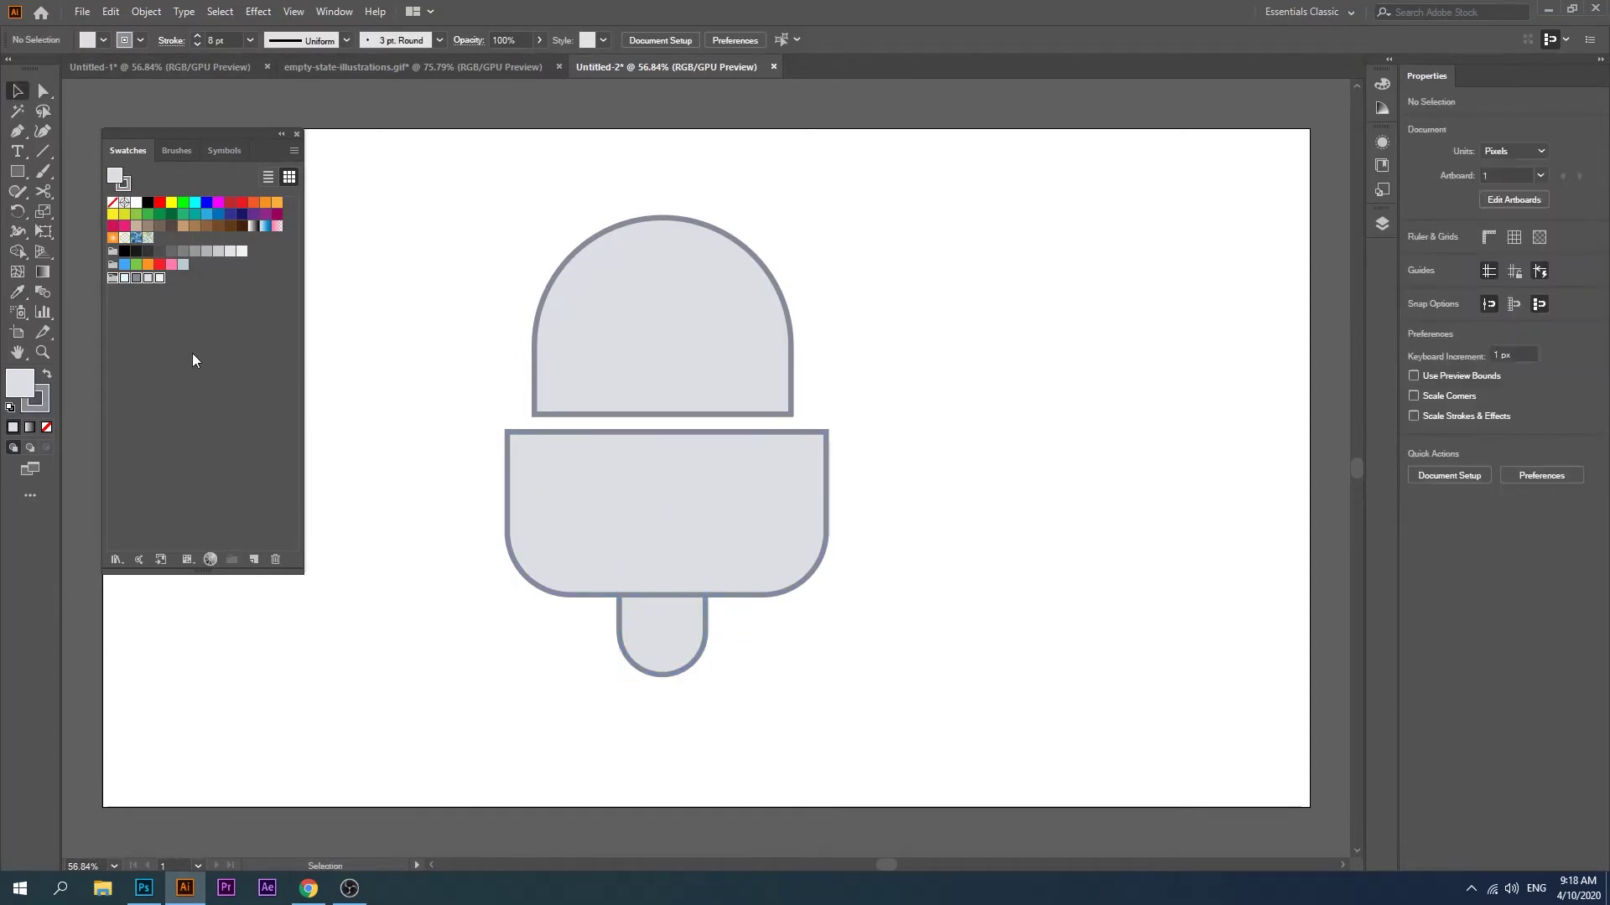
click(16, 171)
drag(582, 571, 744, 617)
Step: Round the connector rectangle's bottom corners to about 41.5 px
click(17, 91)
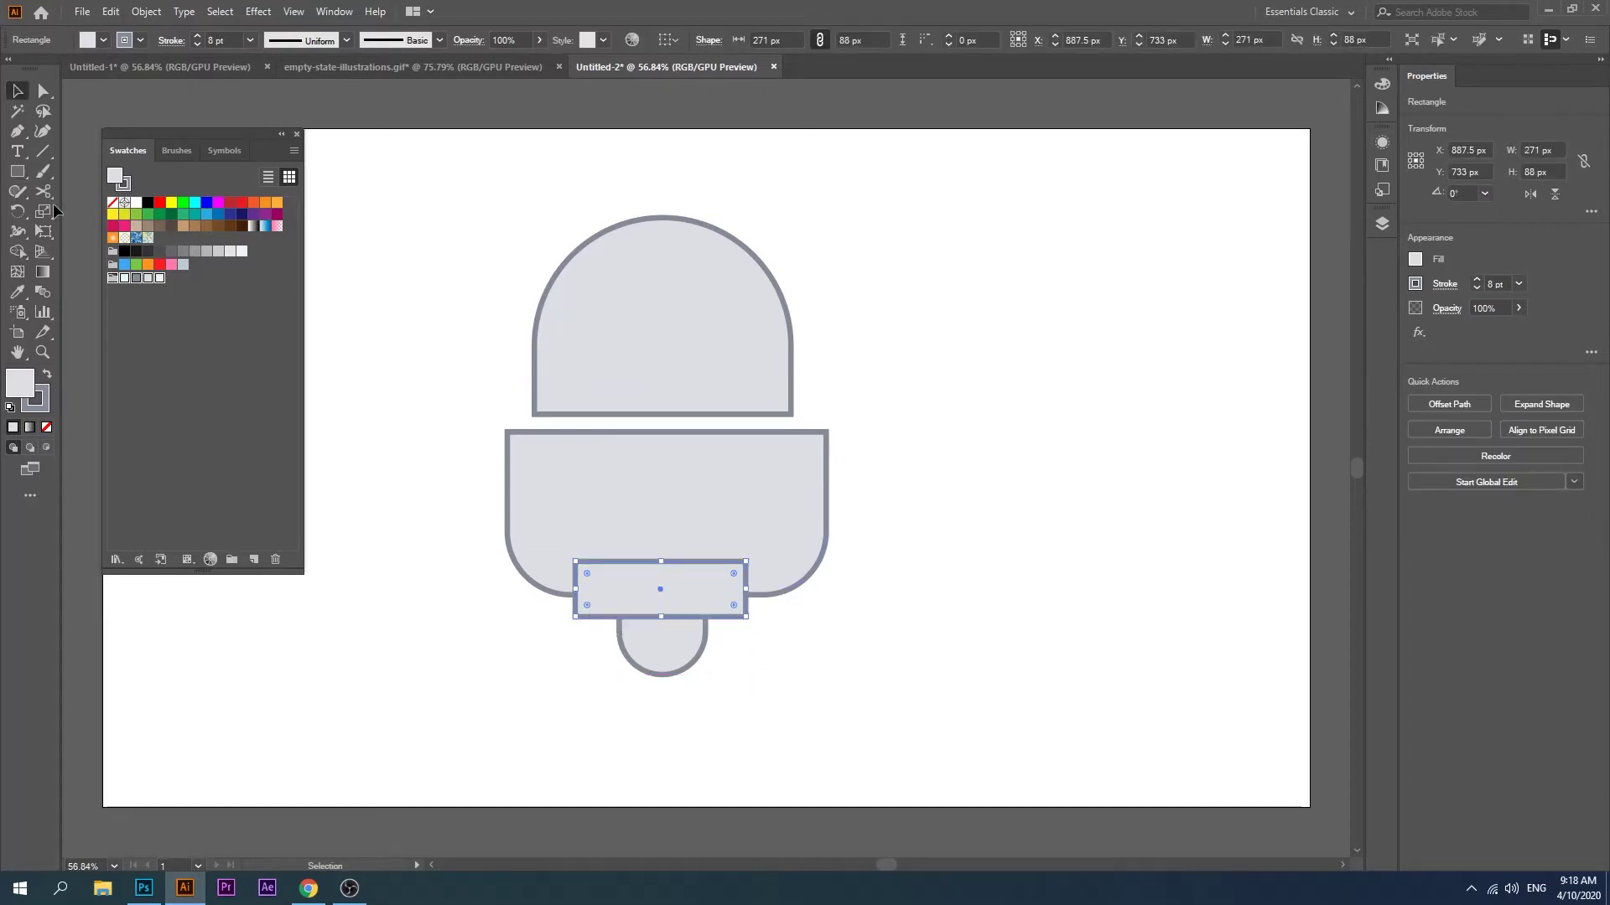
click(43, 91)
click(414, 684)
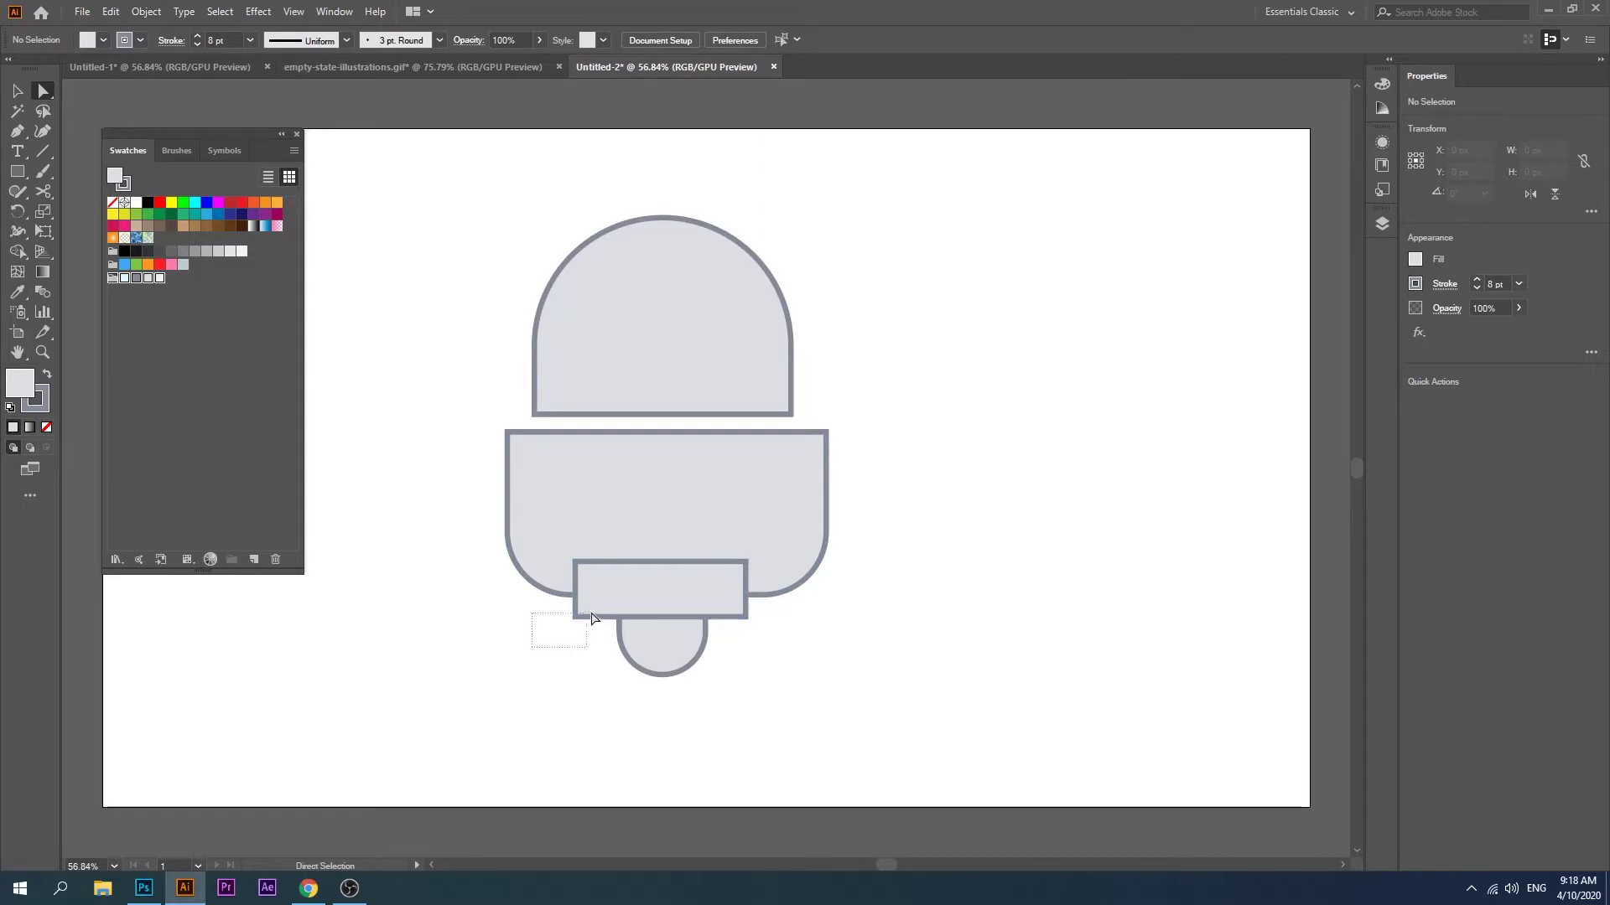
drag(601, 608, 604, 610)
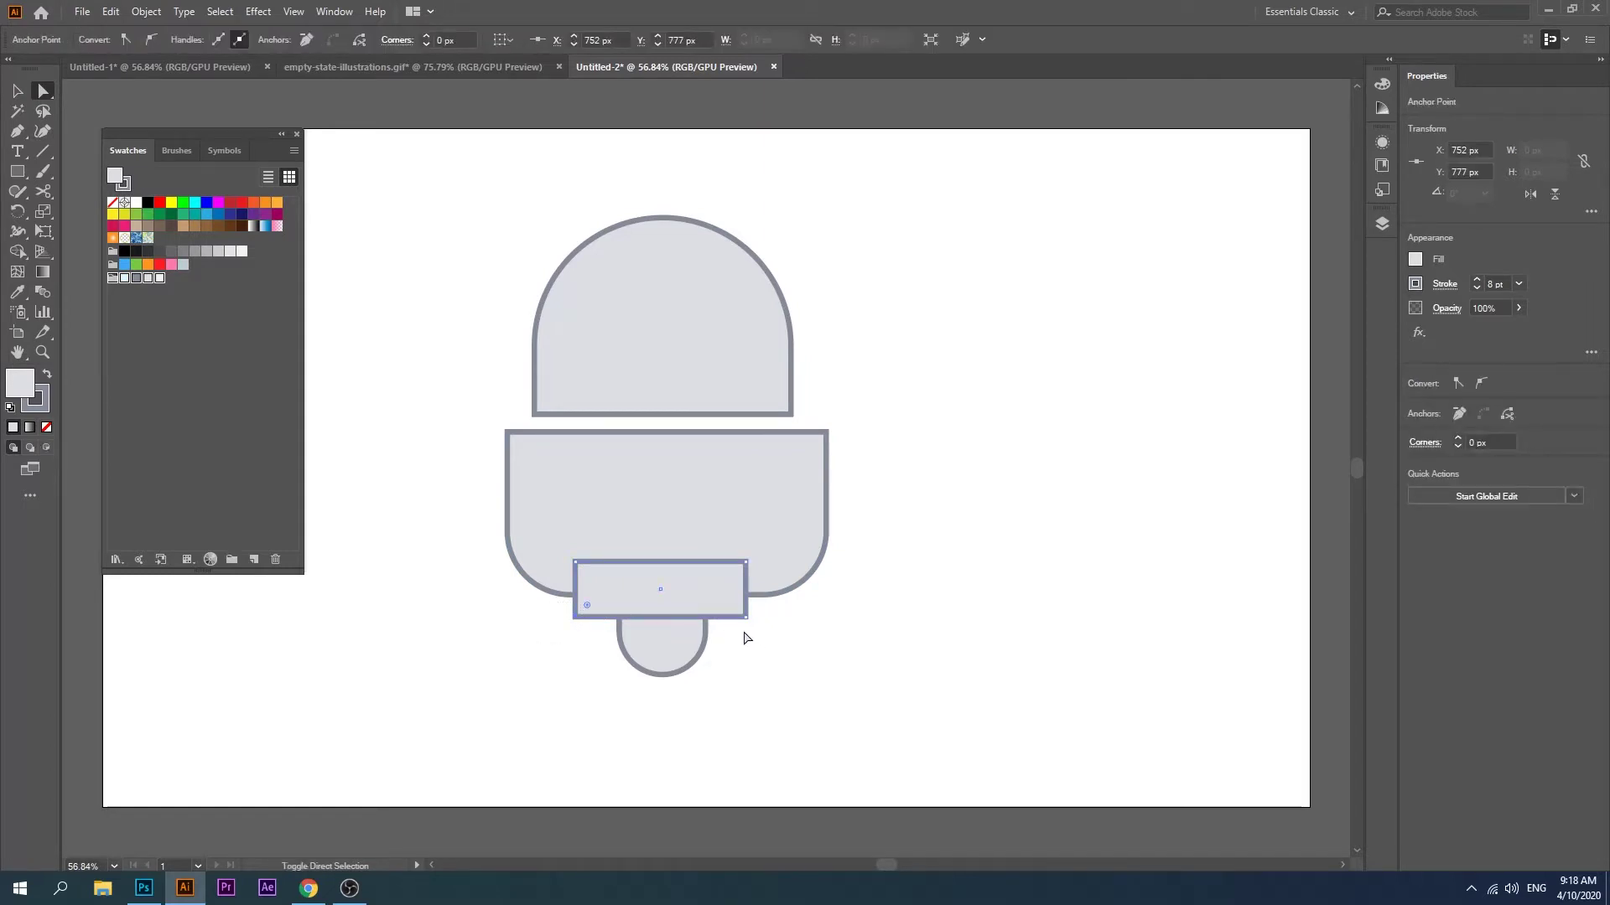
click(737, 618)
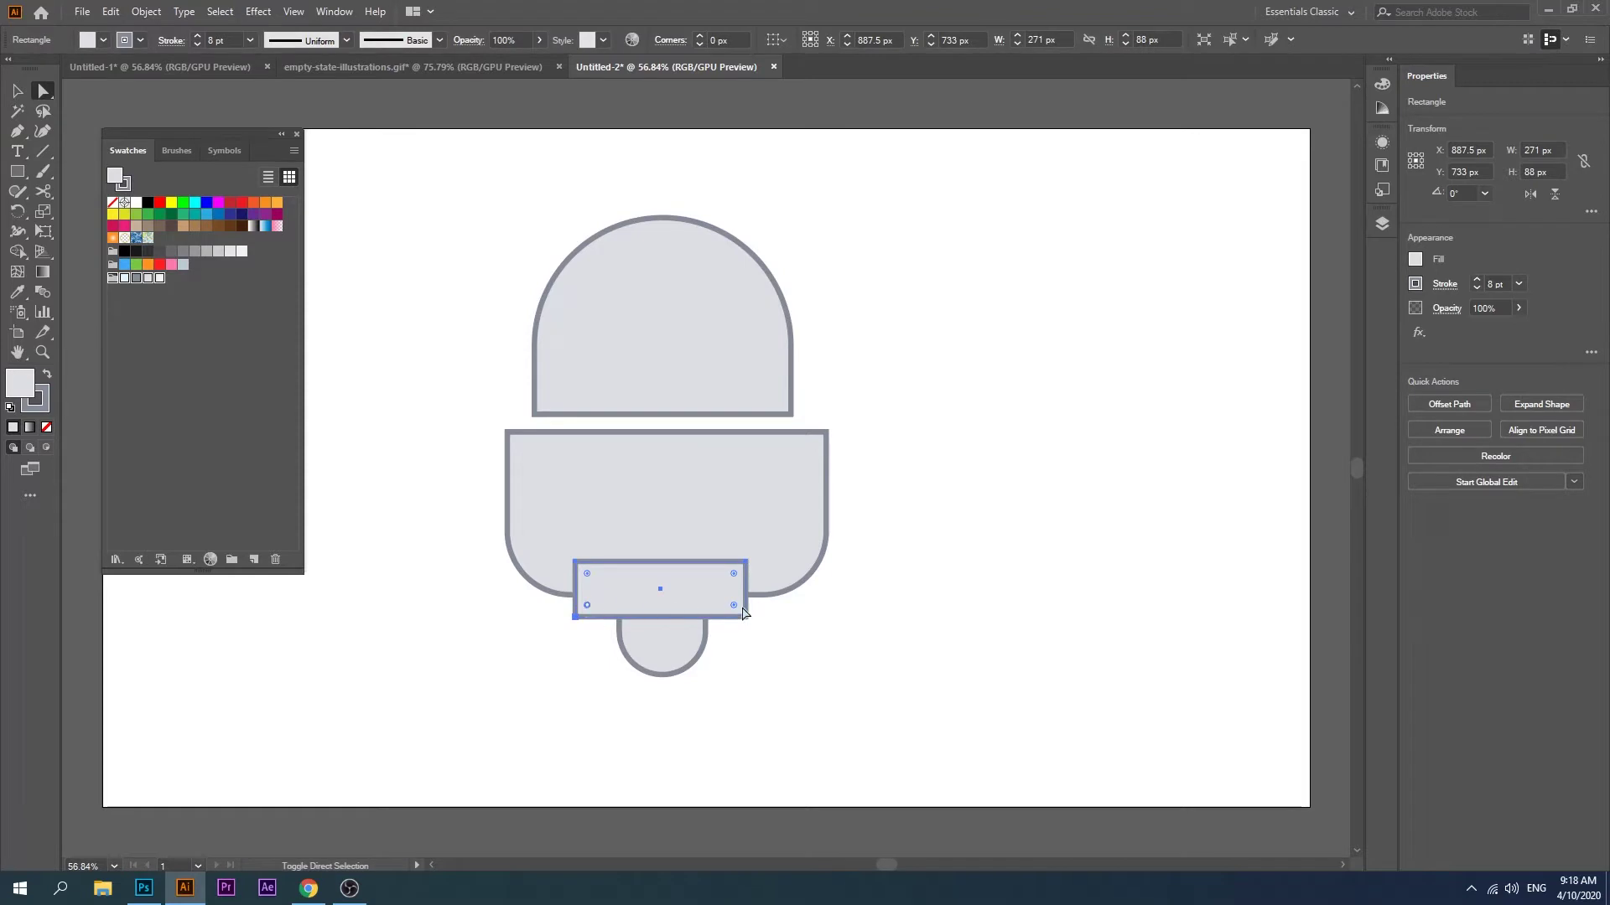
drag(733, 609, 644, 622)
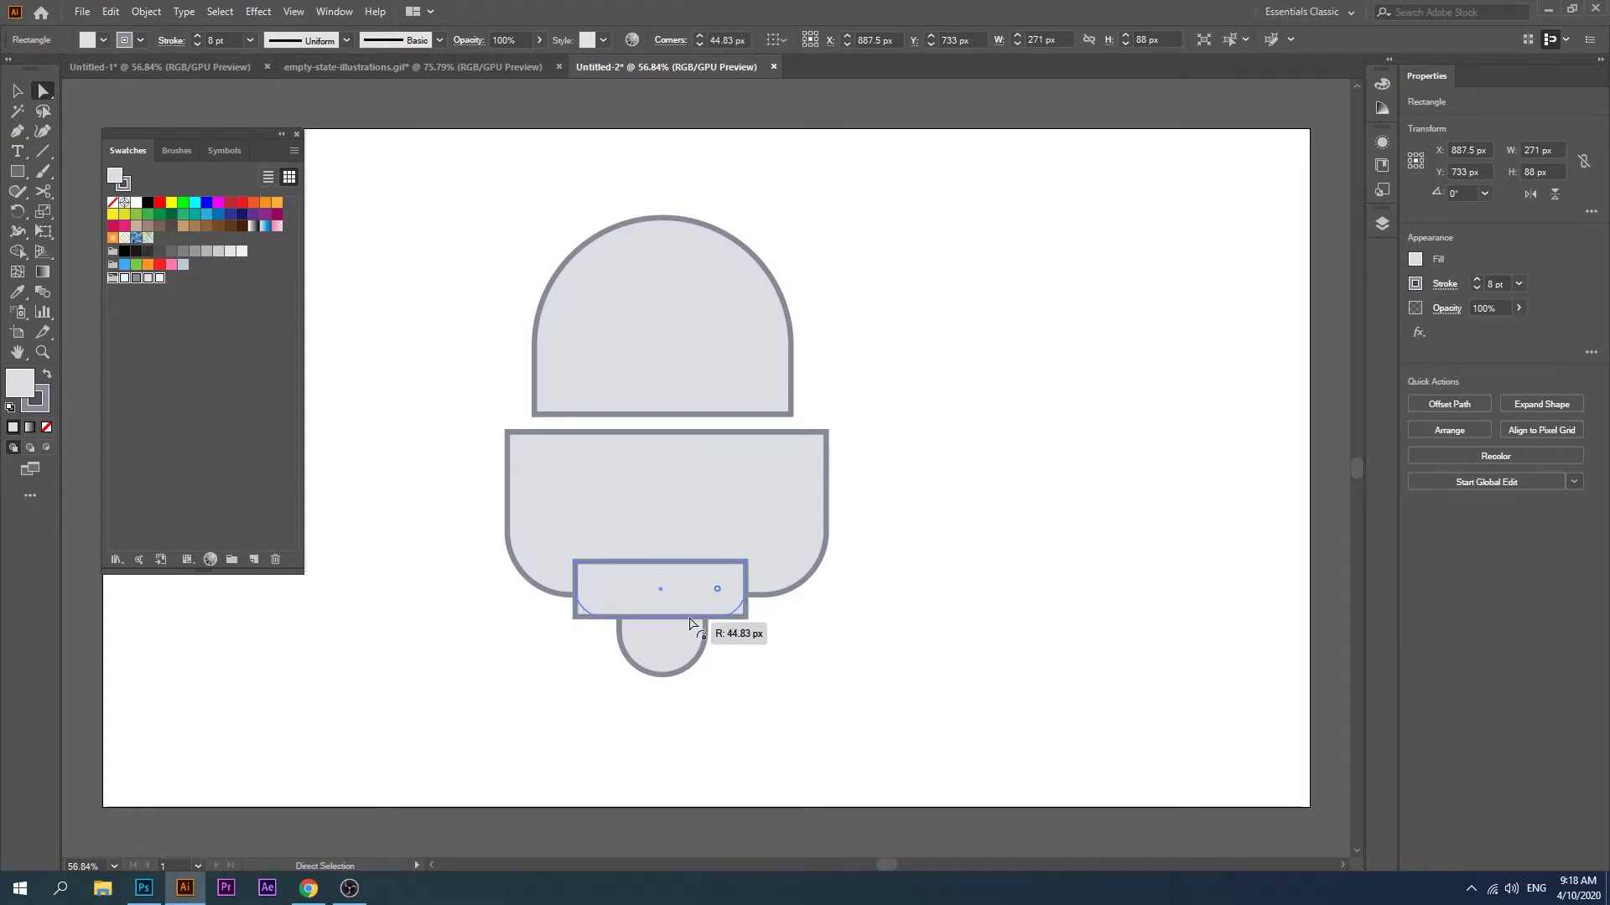
drag(644, 622, 671, 637)
Step: Send the rounded connector behind the body
click(19, 91)
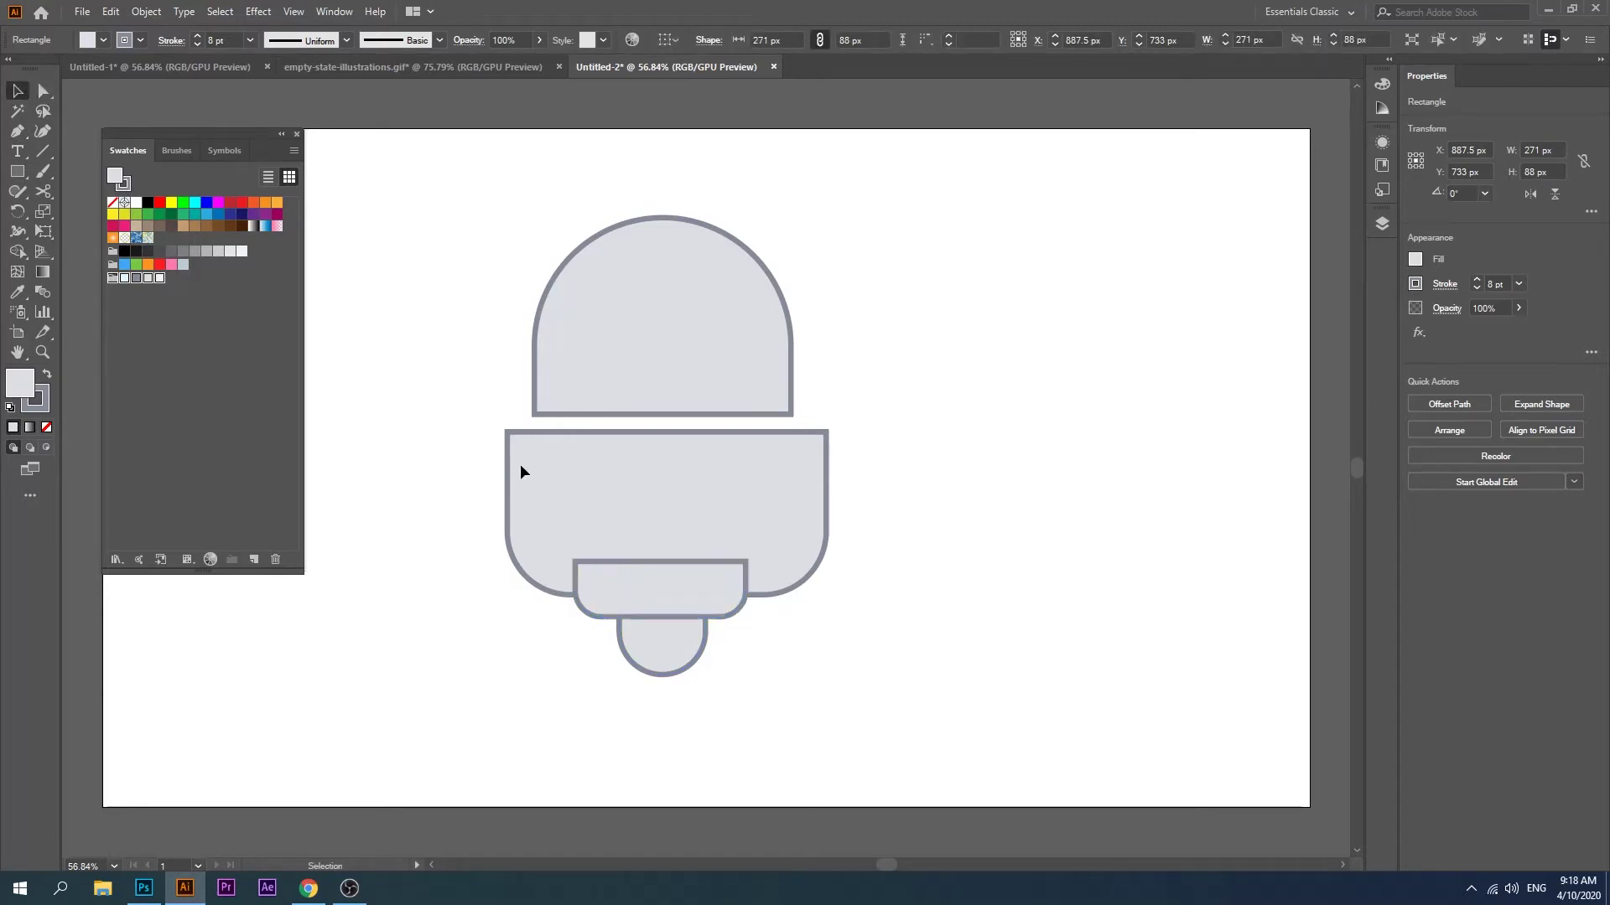
click(721, 607)
right_click(720, 607)
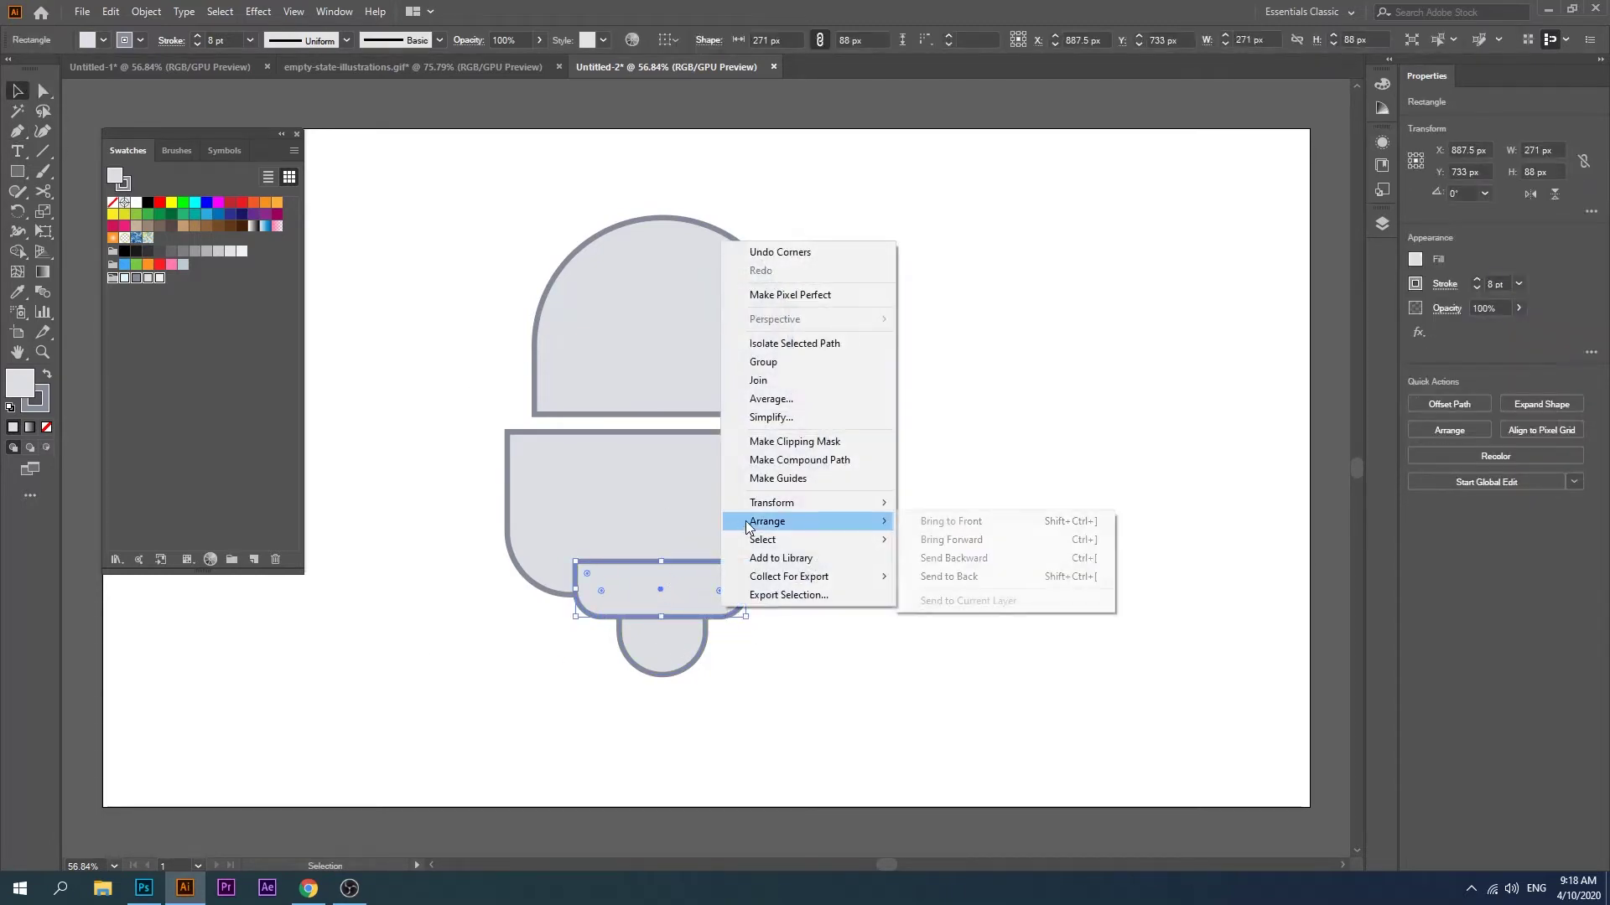
click(949, 576)
click(885, 637)
Step: Draw a 102 × 189 px pill over the top centre of the dome
key(m)
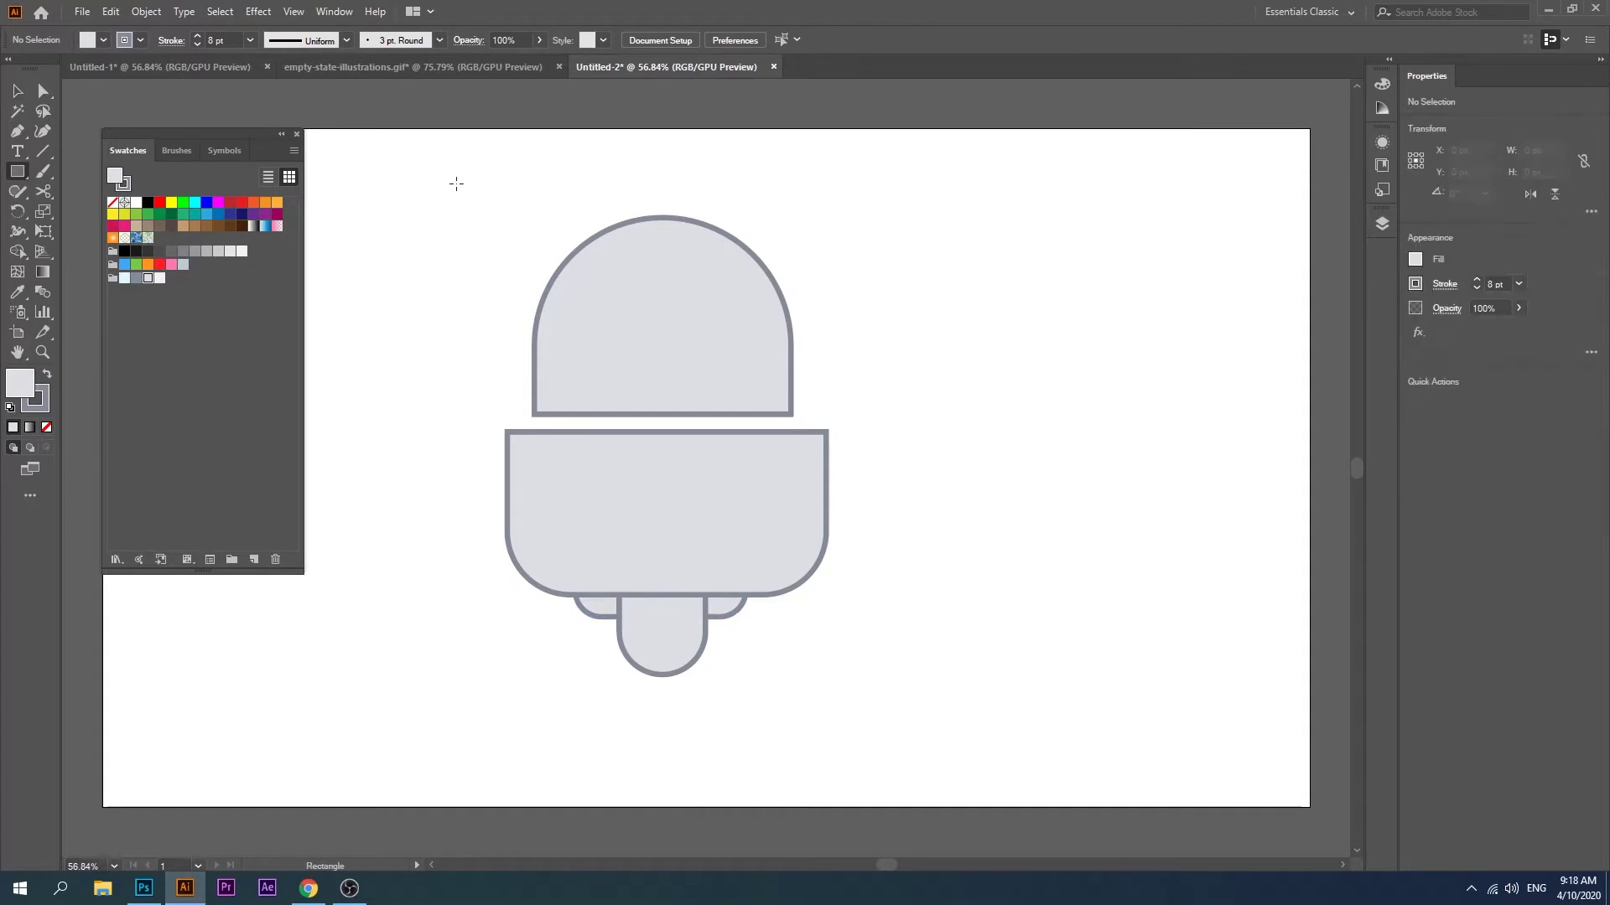
mouse_move(629, 185)
mouse_down()
mouse_move(693, 304)
mouse_move(646, 269)
mouse_move(659, 206)
mouse_up()
key(v)
click(375, 213)
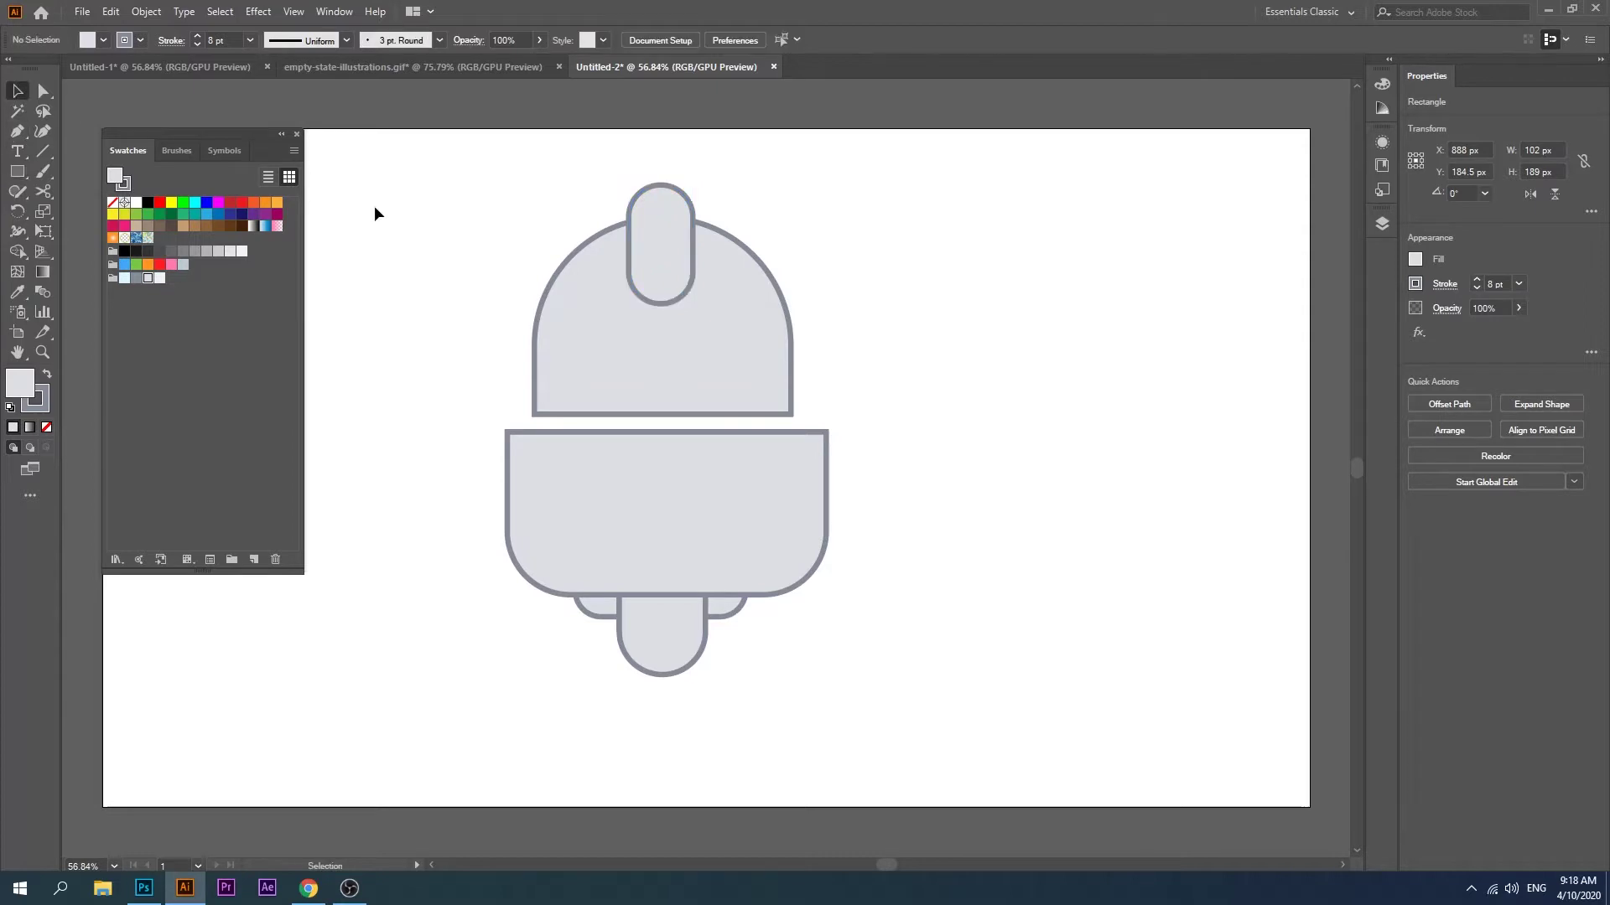
Step: Select dome and pill, and delete the pill pieces with Shape Builder to leave a U-notch
drag(524, 180, 780, 325)
key(shift+m)
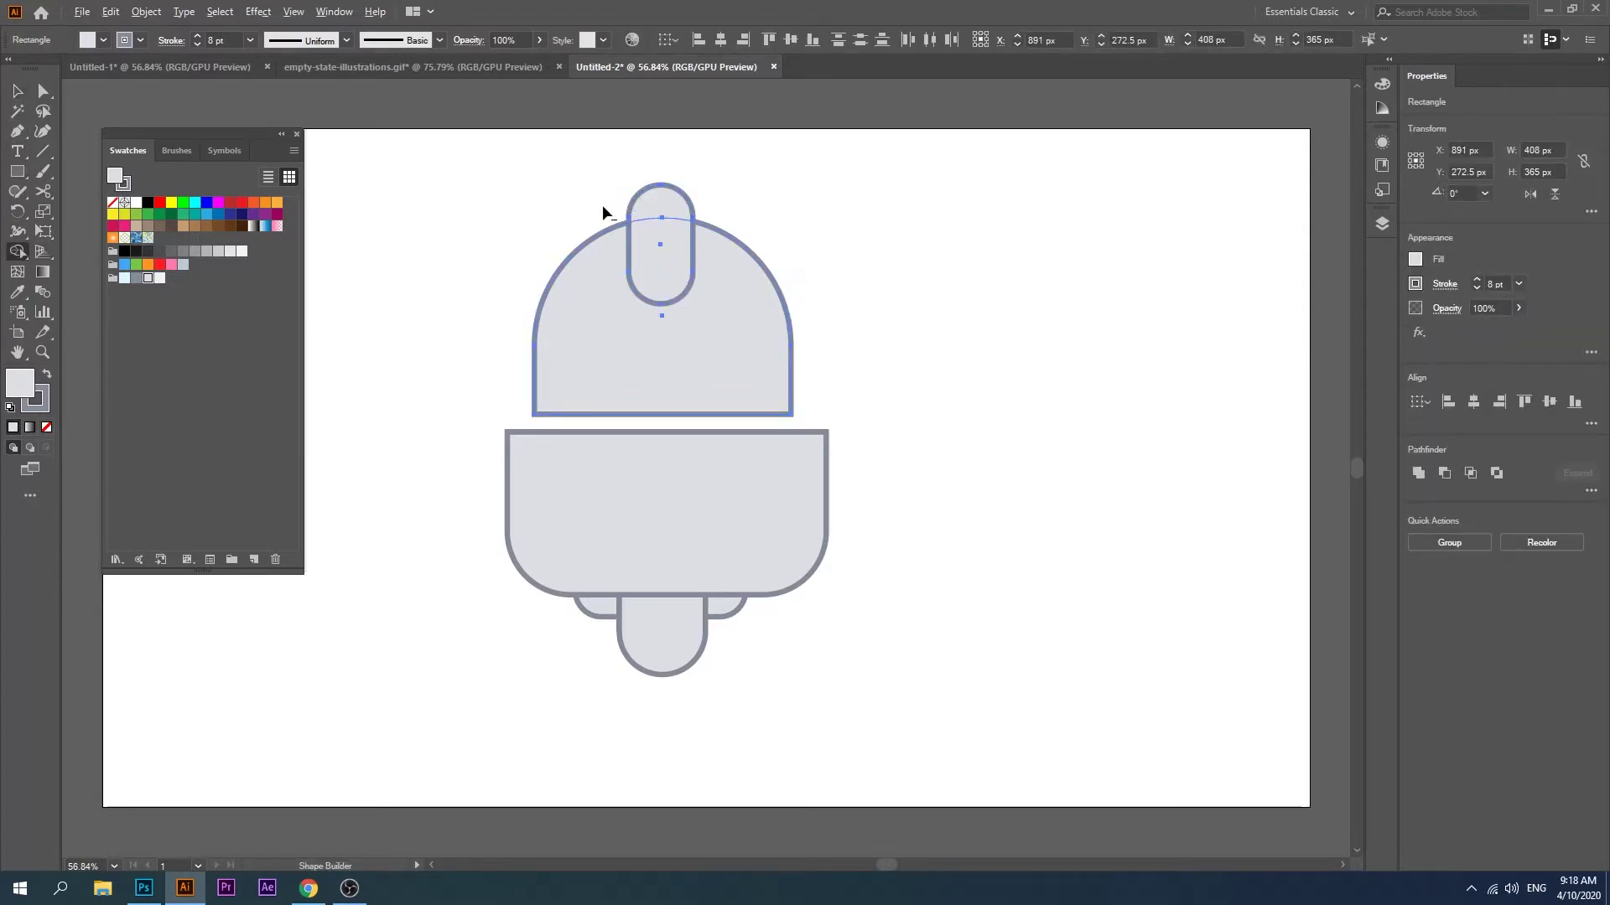
drag(602, 205, 752, 203)
key(v)
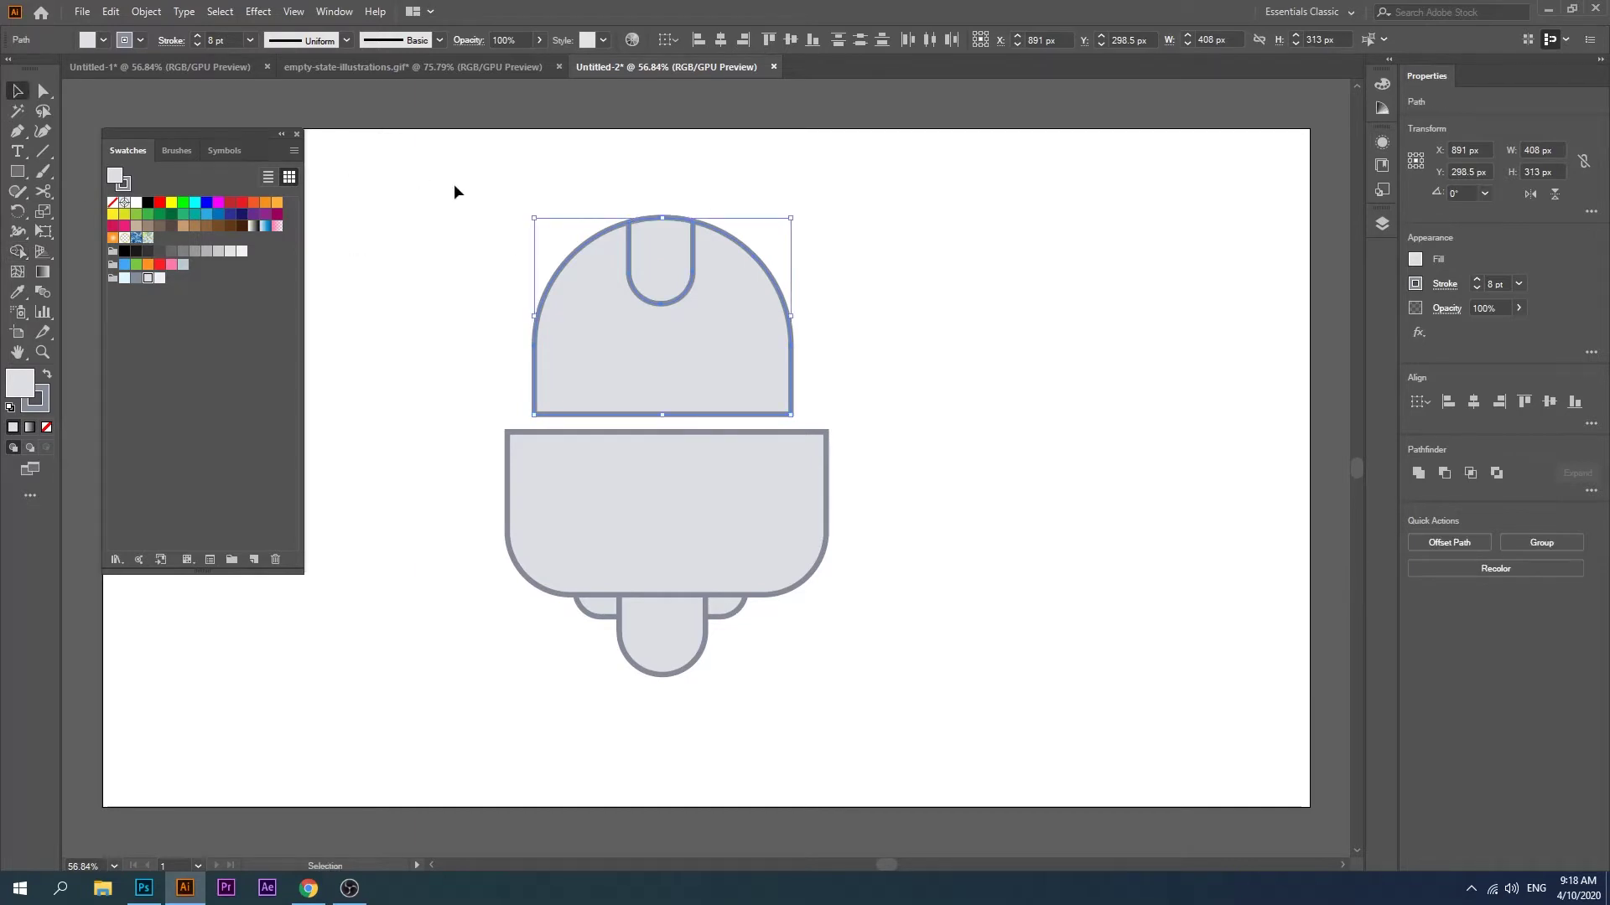
click(455, 192)
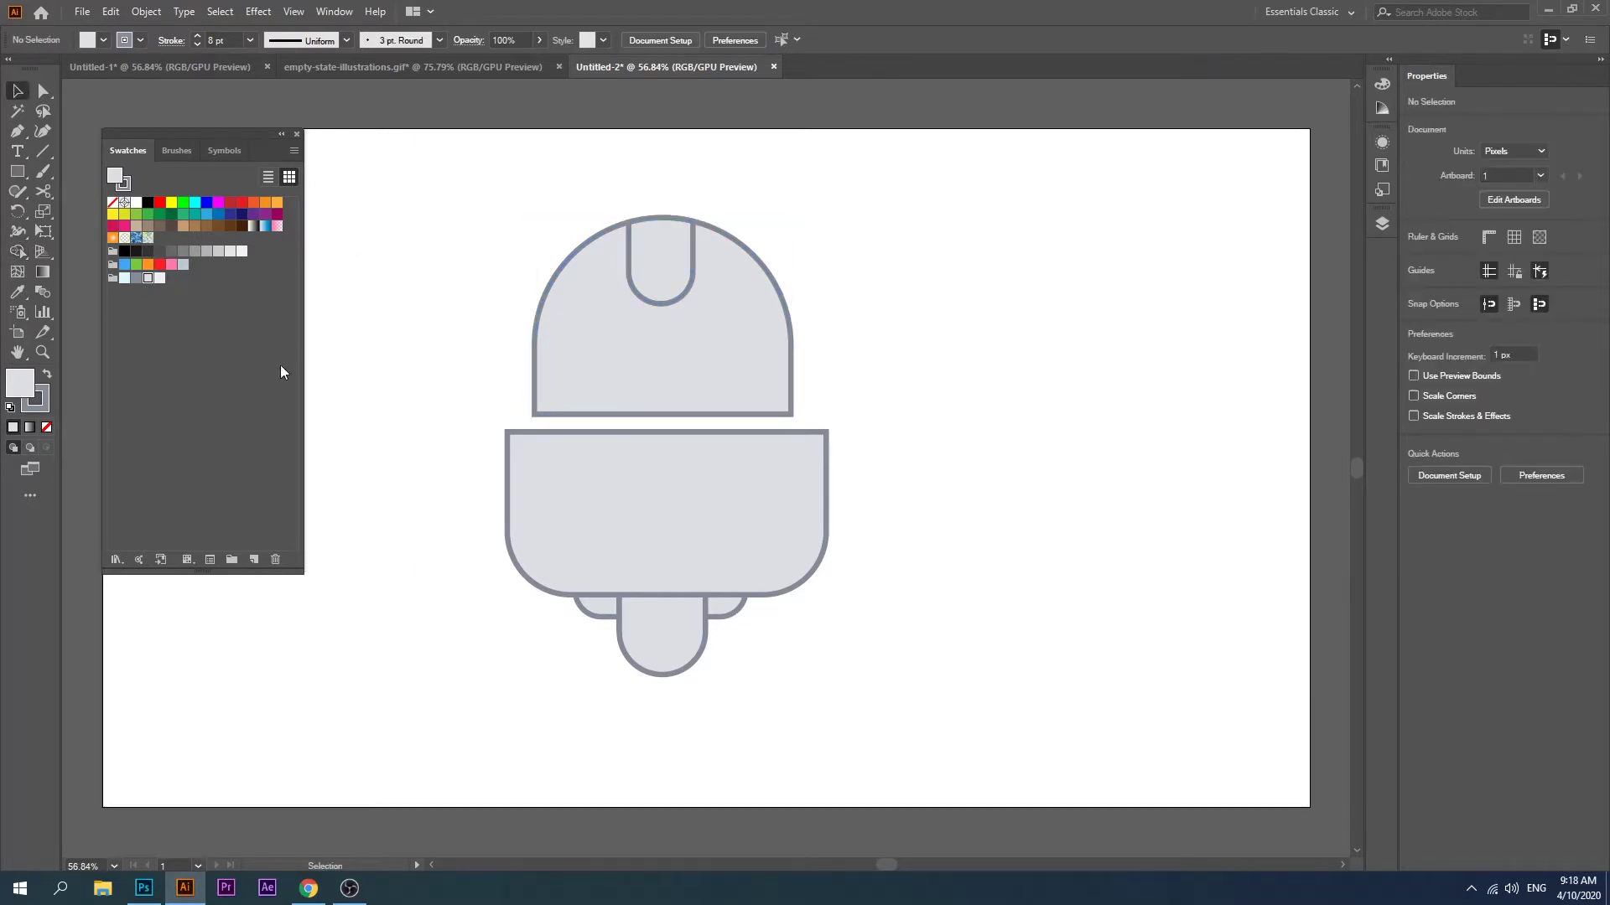
click(22, 176)
Step: Replace a stray square with a 79 px circle drawn left of the dome
drag(426, 305, 460, 363)
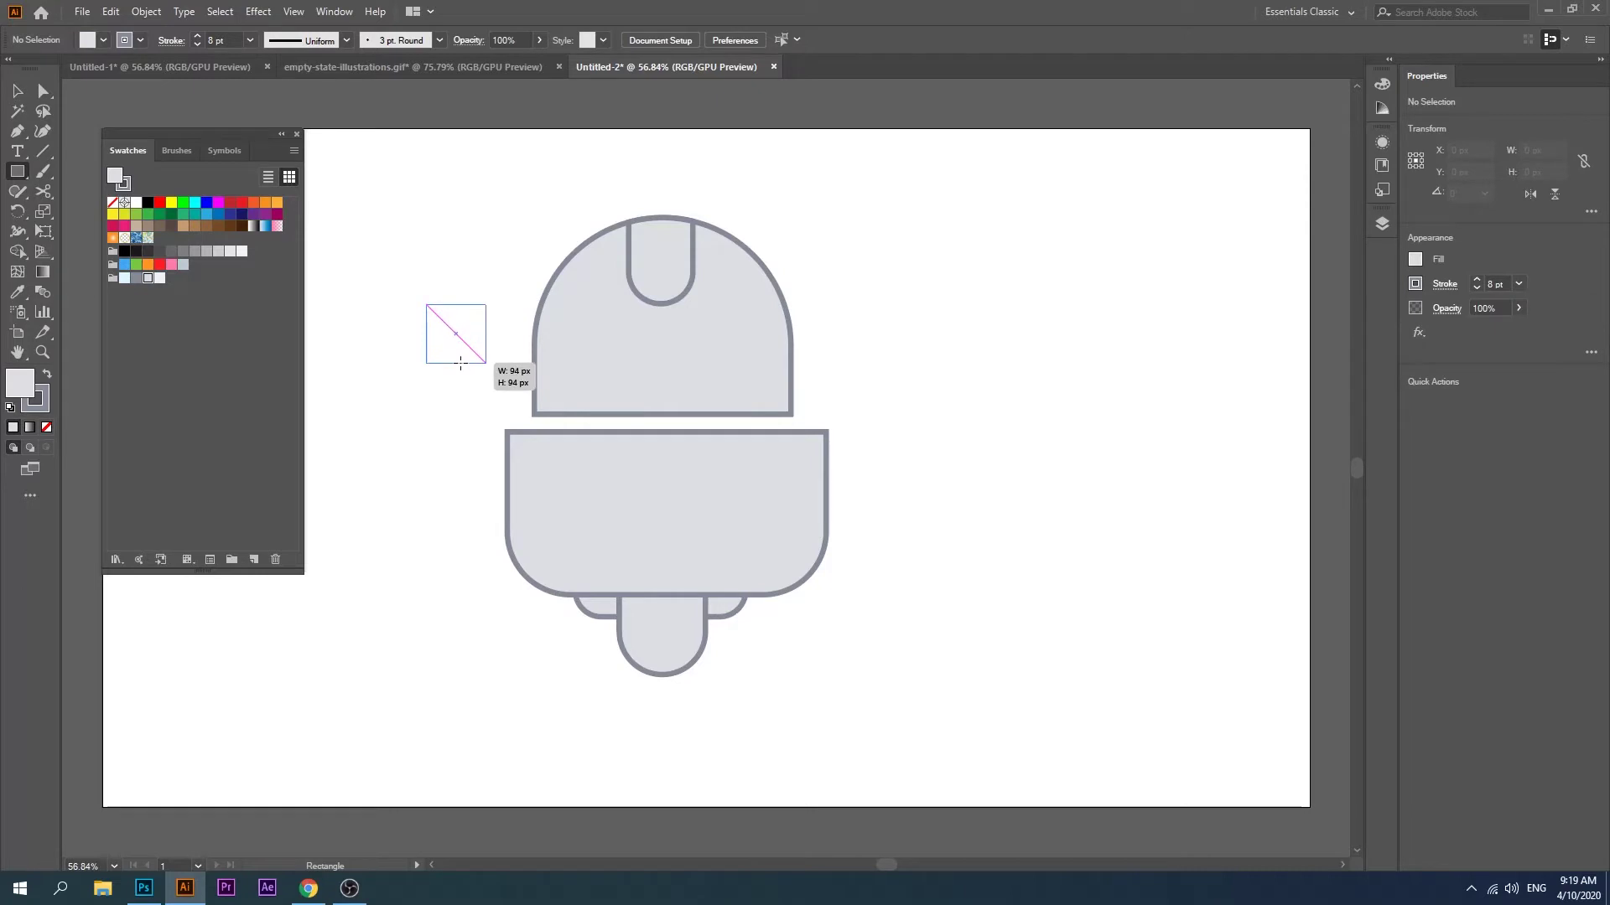
key(ctrl+z)
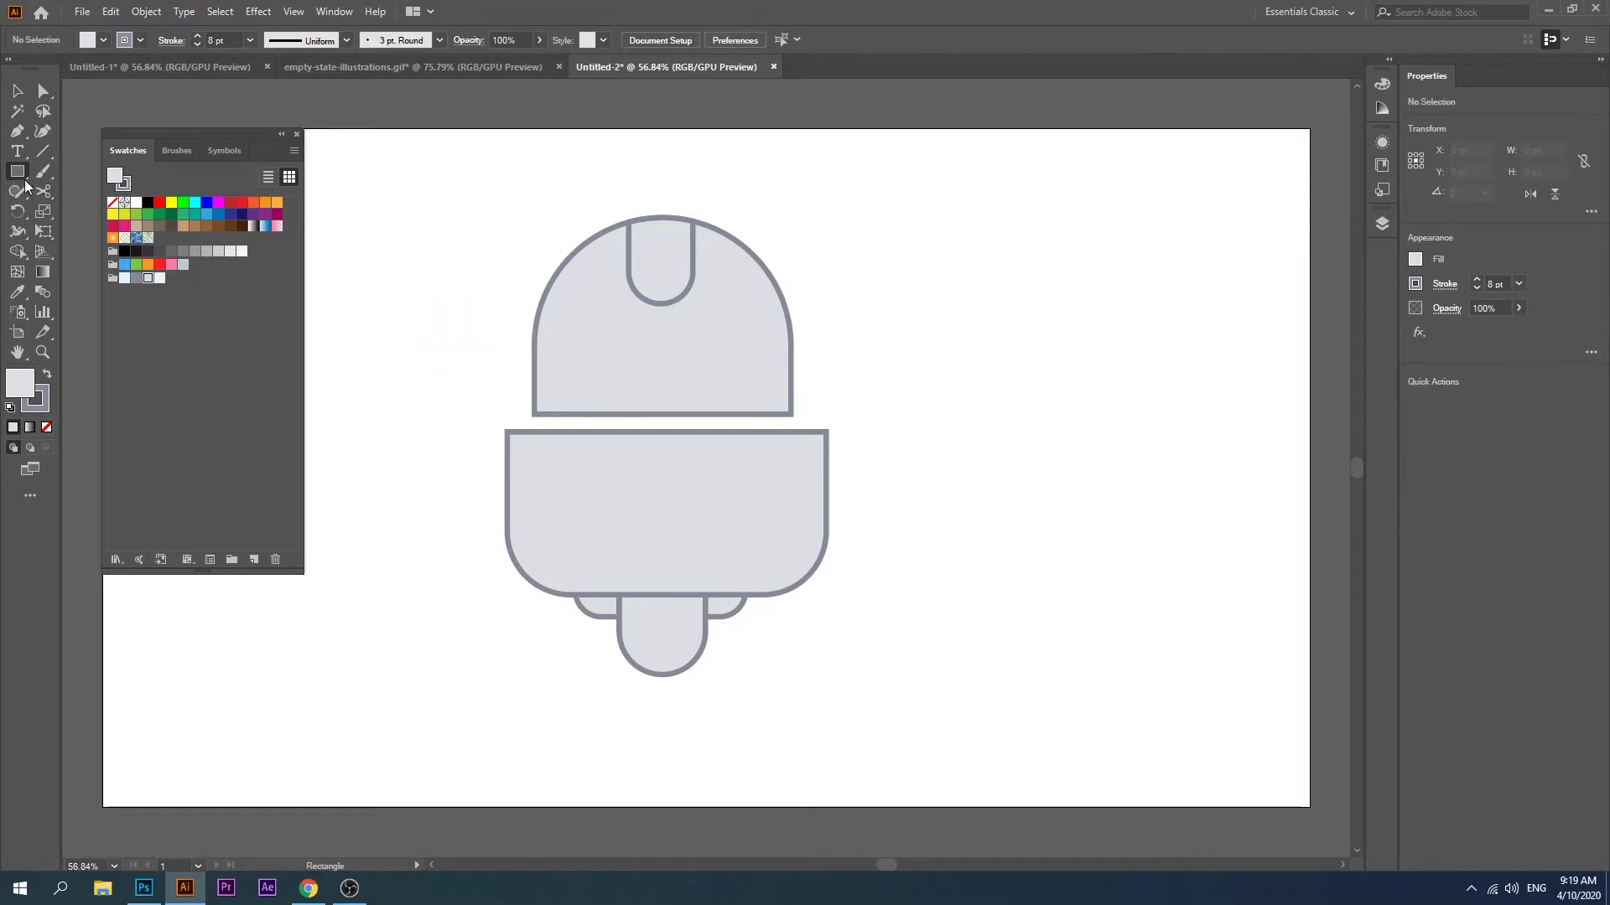
drag(25, 183, 58, 205)
drag(470, 296, 523, 347)
key(v)
click(469, 368)
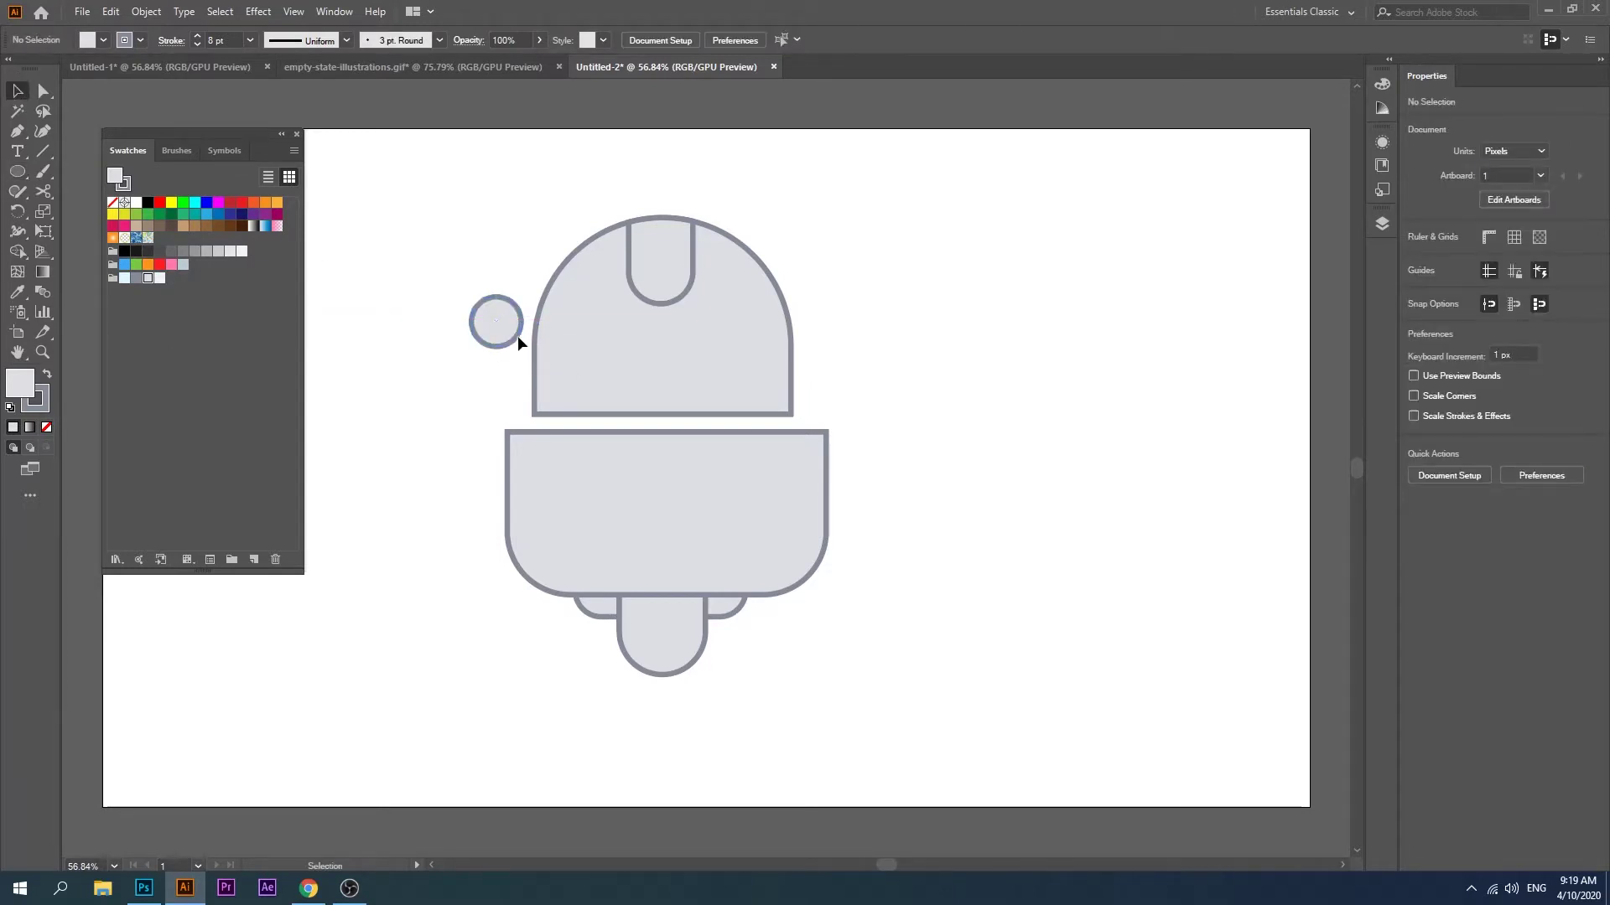
Step: Place the circle on the dome's left edge, copy it to the right edge, and send both behind
drag(525, 367, 553, 378)
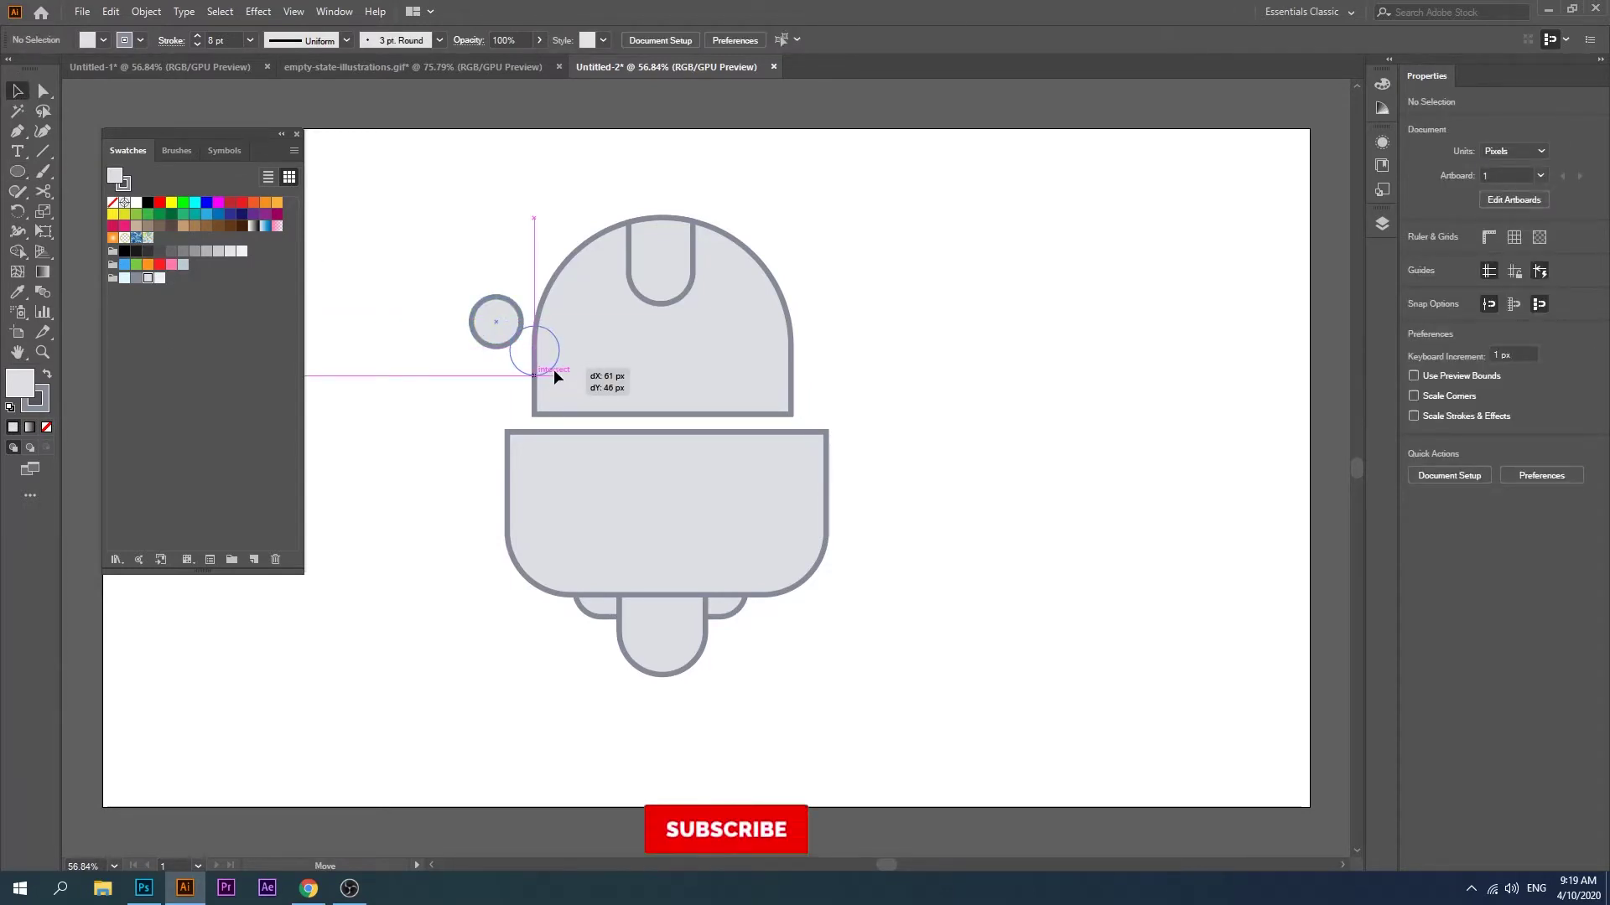
drag(553, 379, 810, 386)
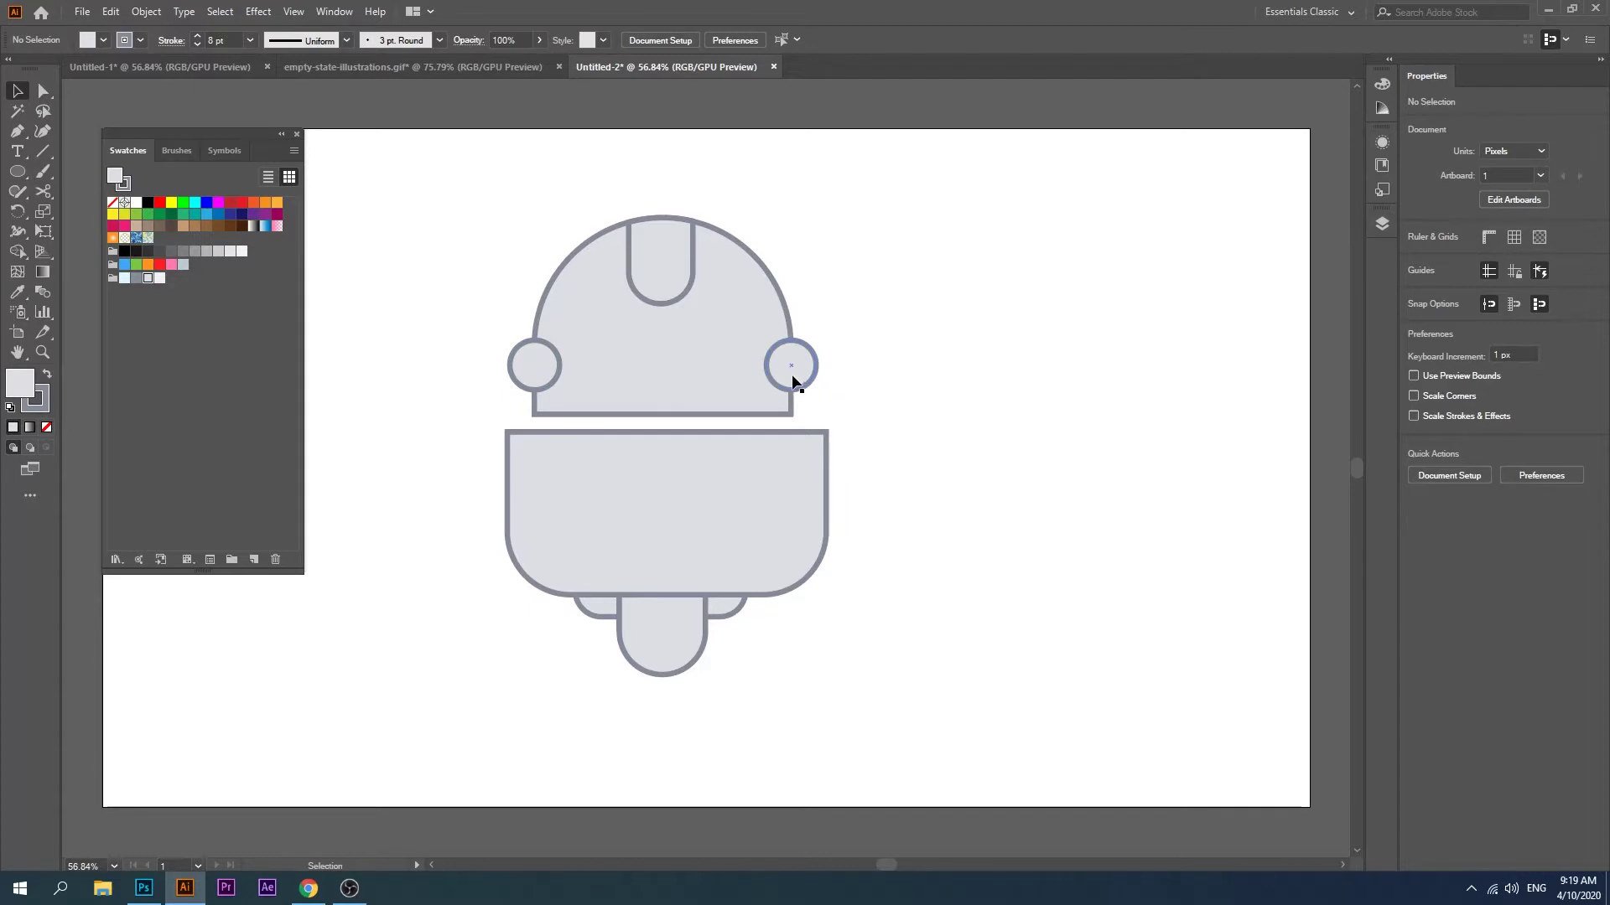
shift+click(558, 370)
right_click(558, 370)
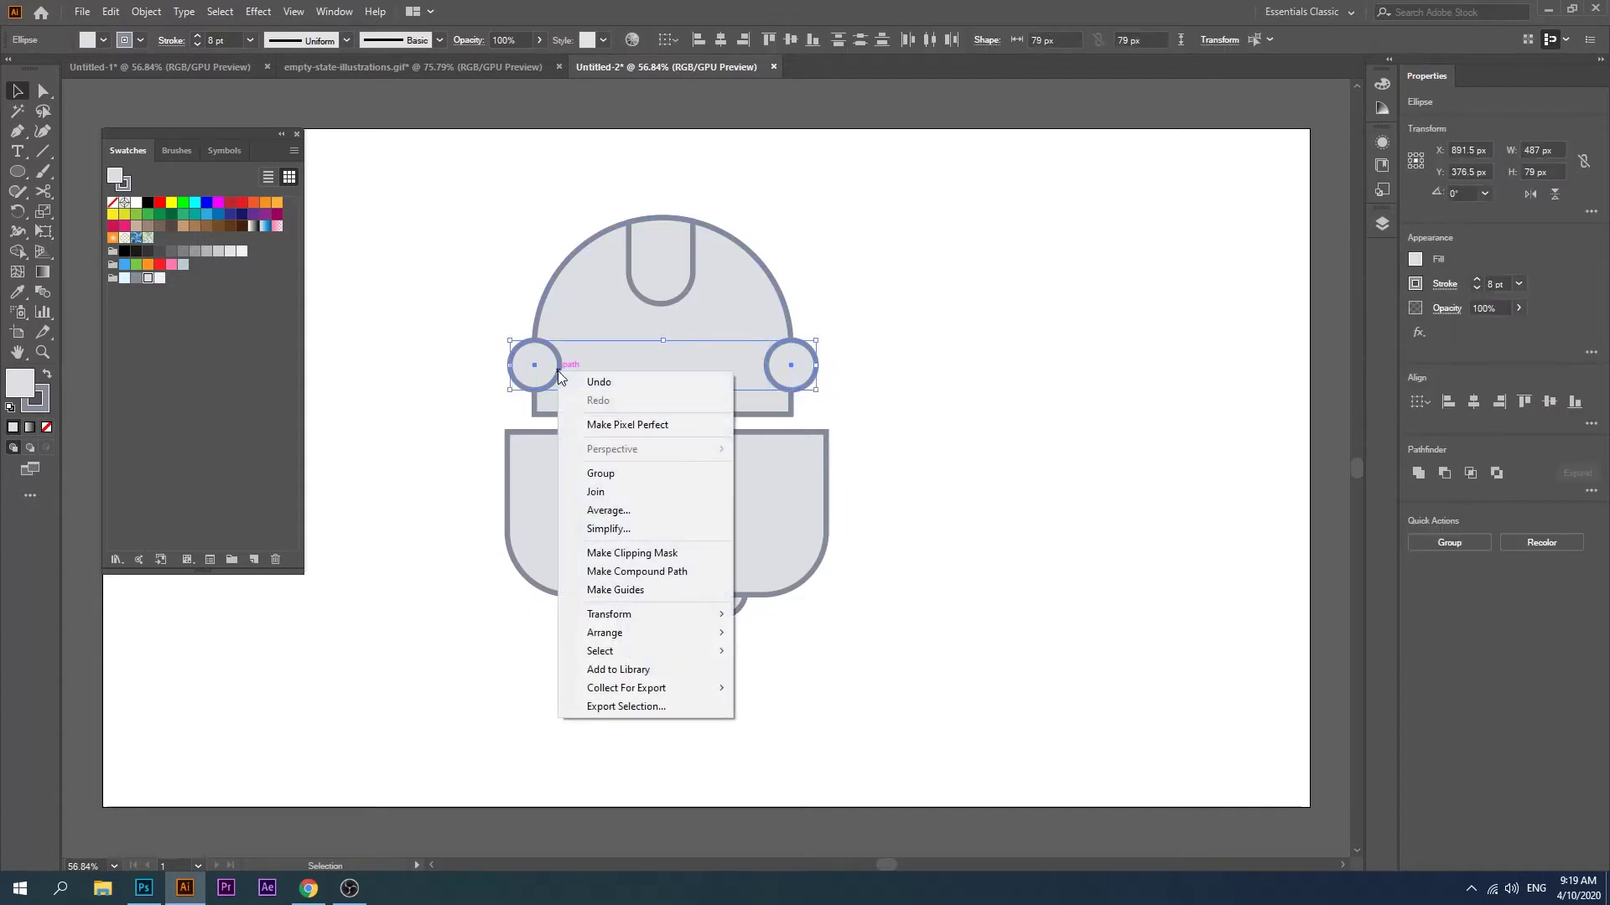
click(780, 687)
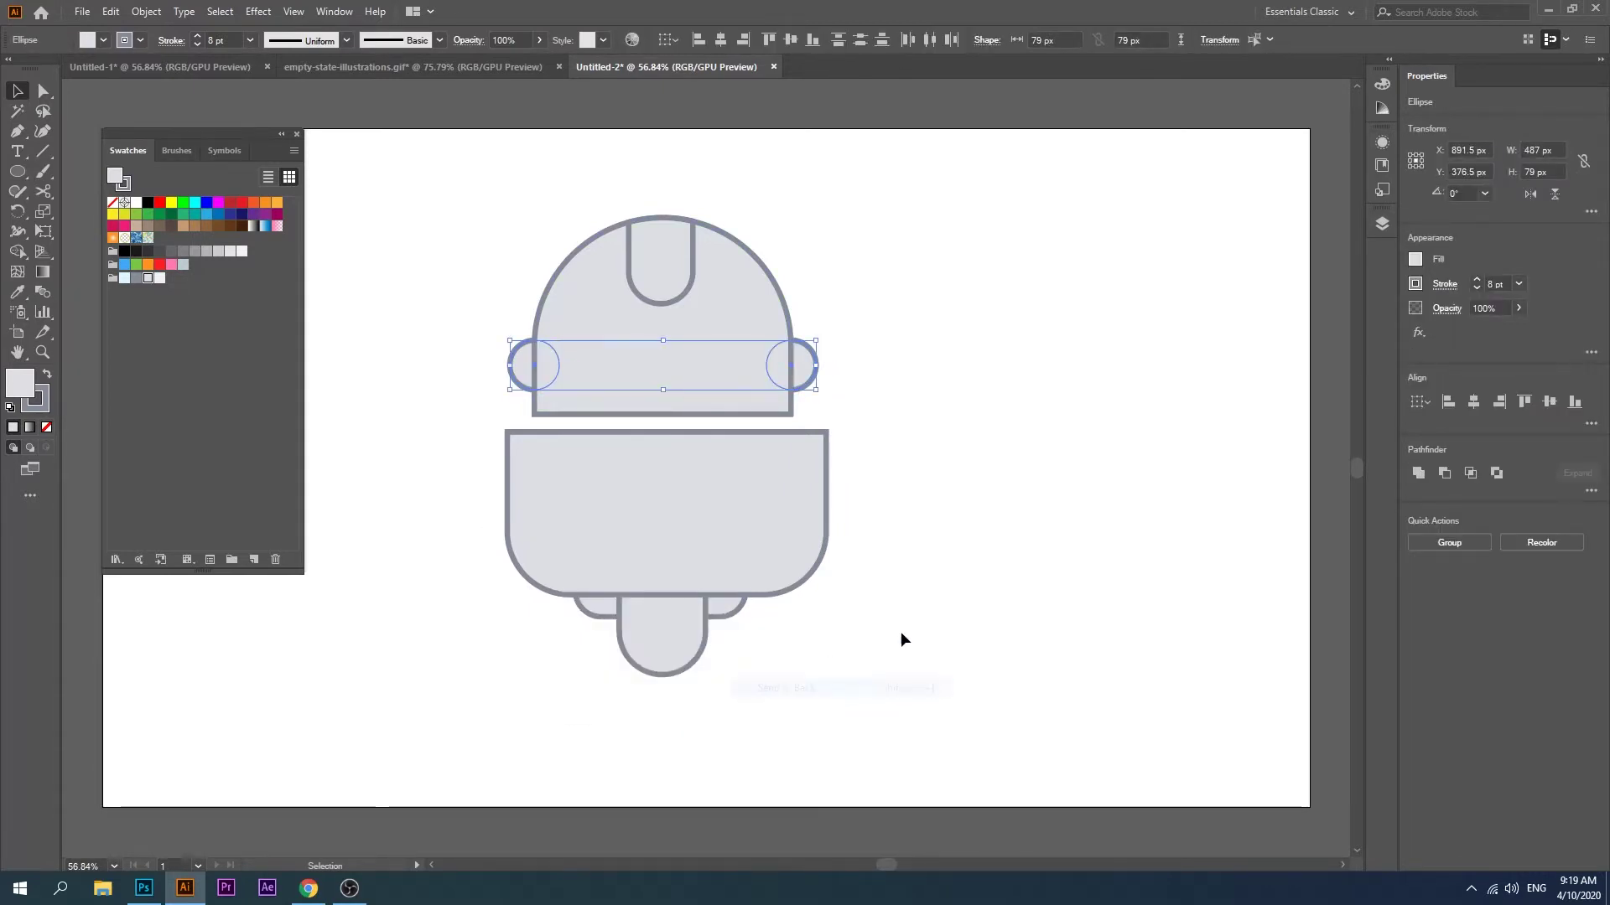
click(721, 696)
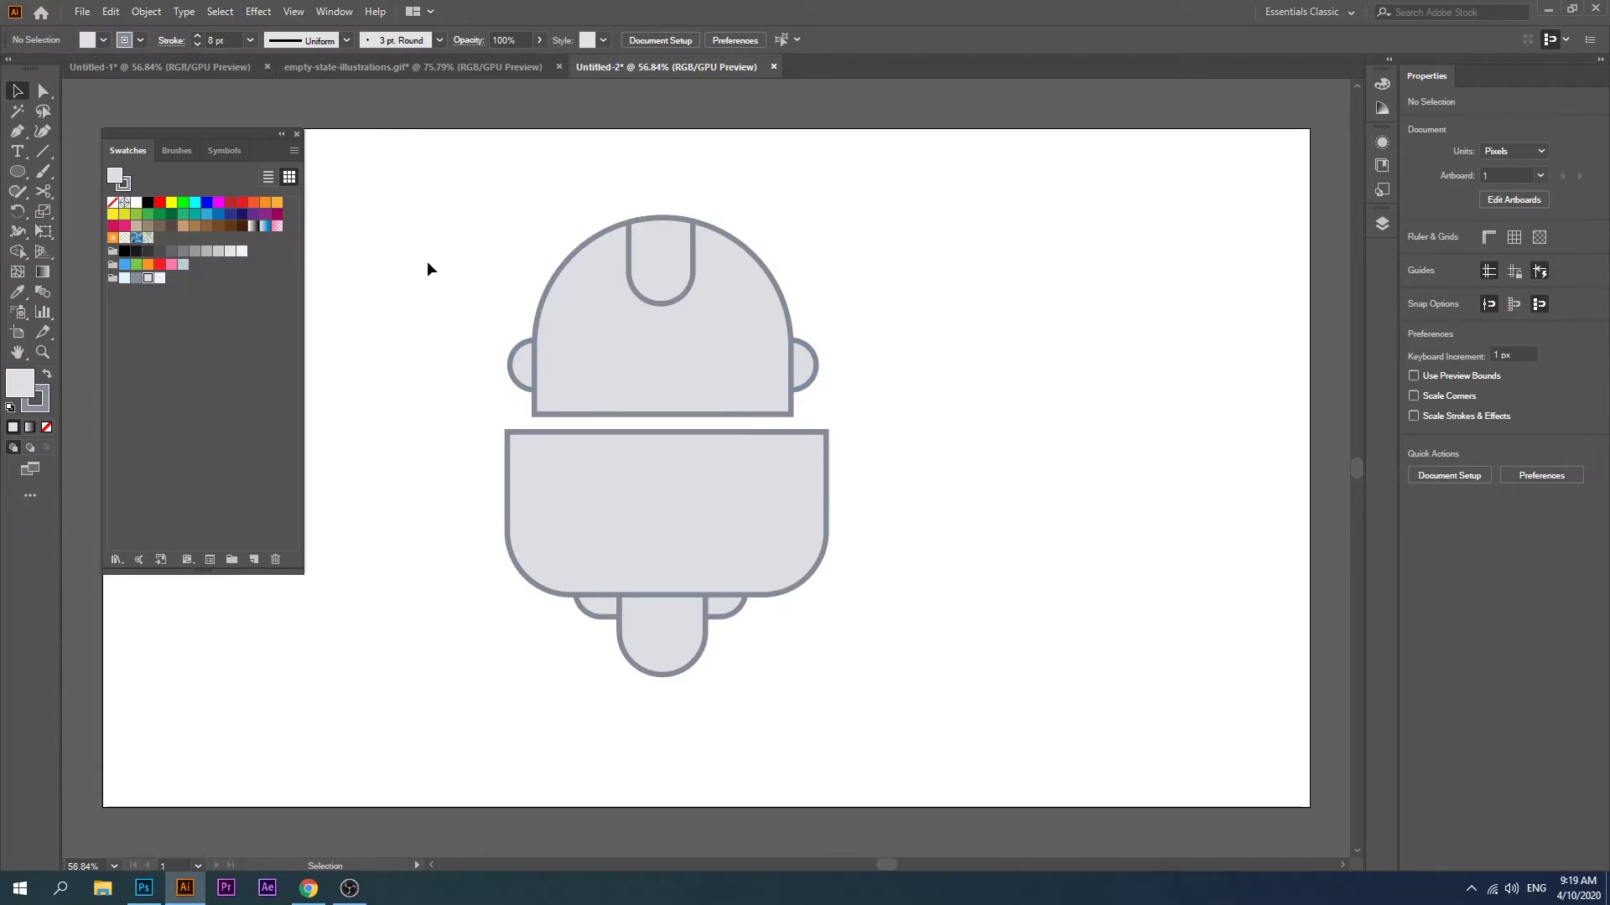
Step: Fill every part of the robot with white
drag(438, 220, 870, 708)
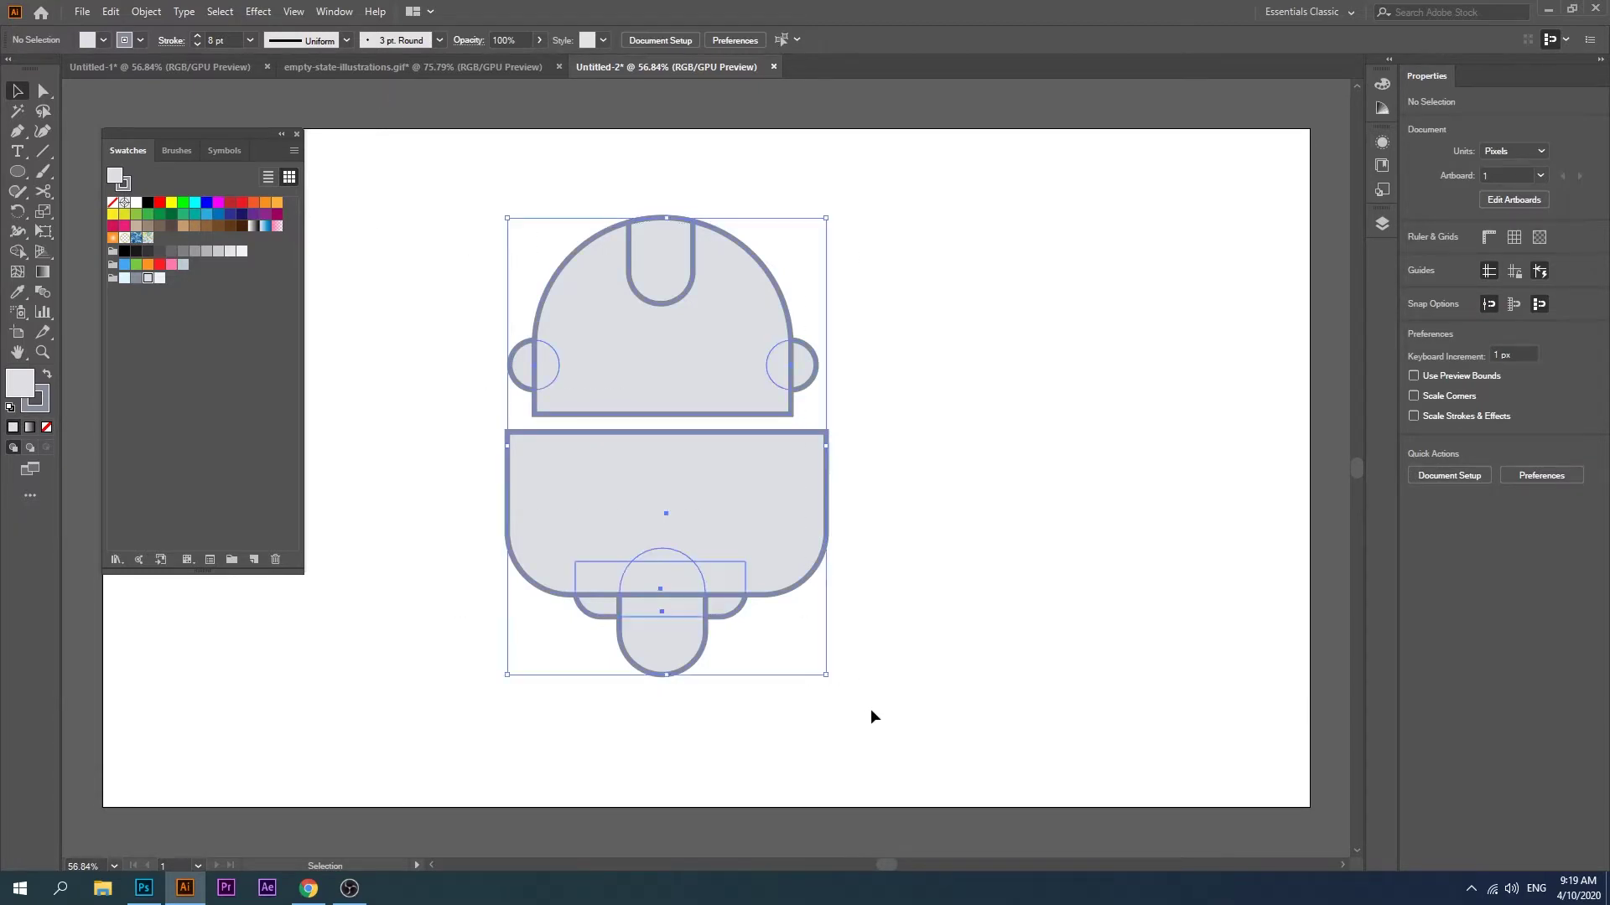
click(106, 41)
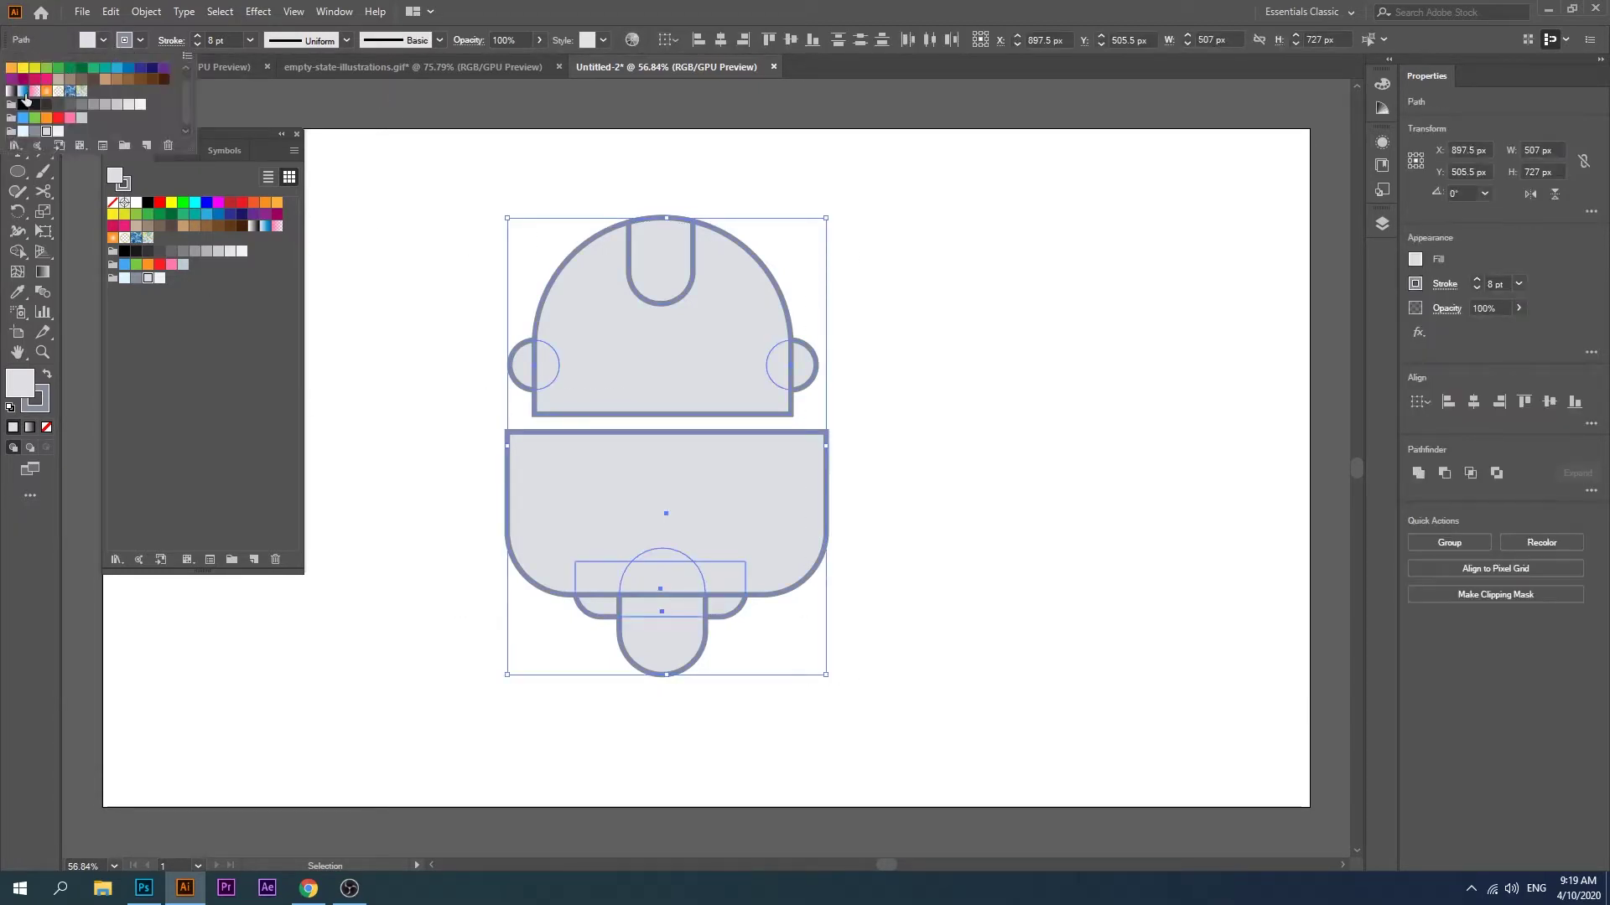
scroll(37, 87, up, 1)
click(35, 68)
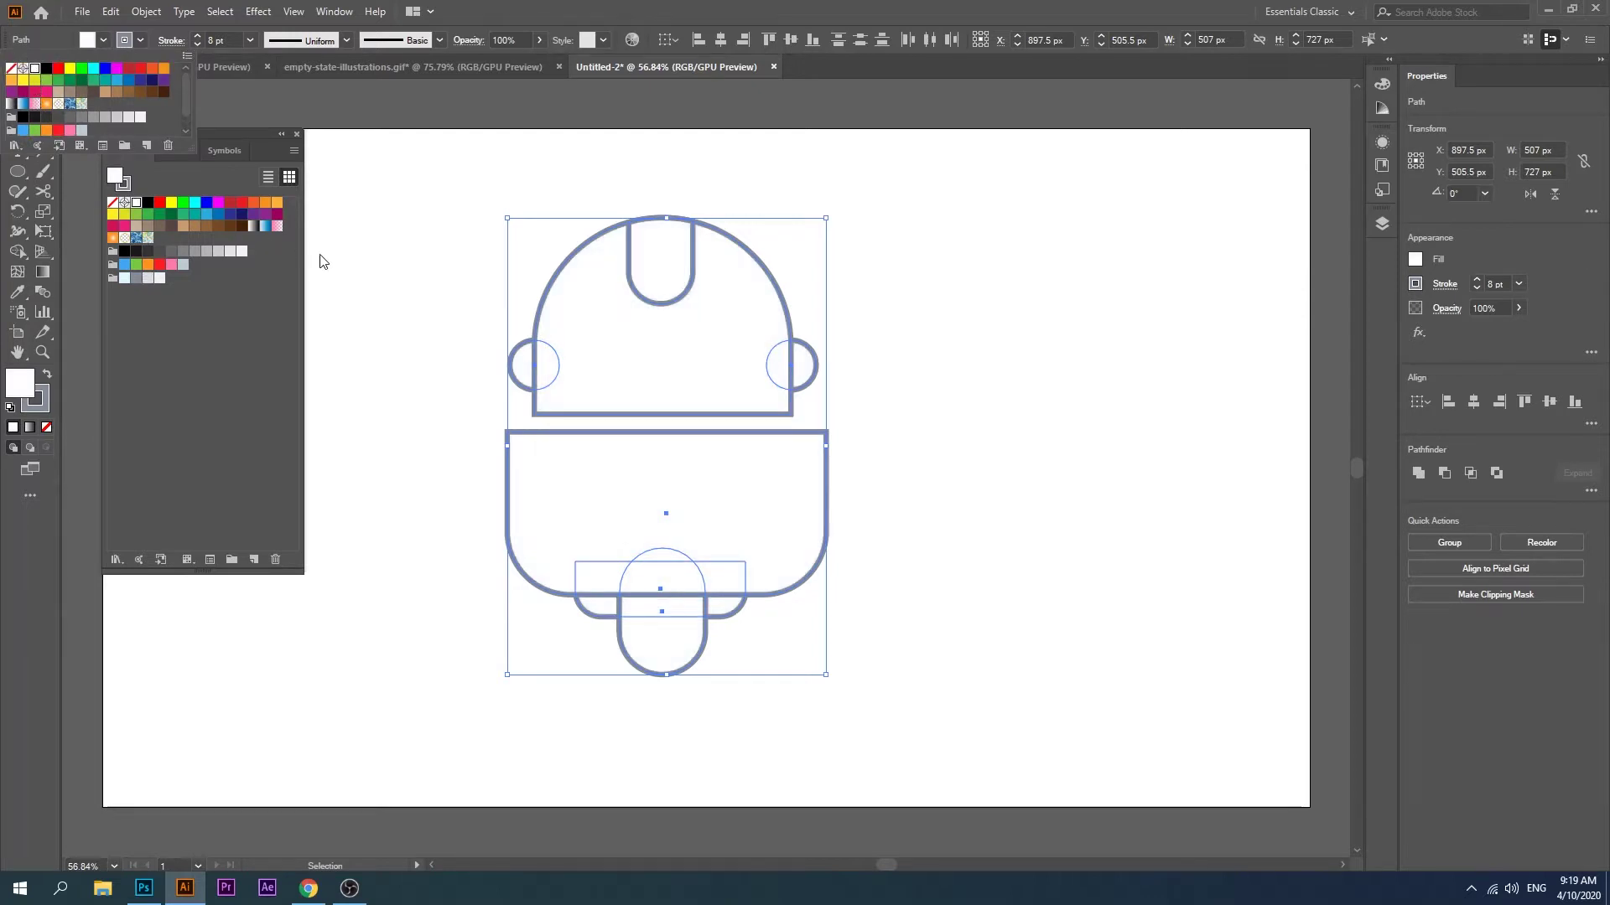
click(456, 486)
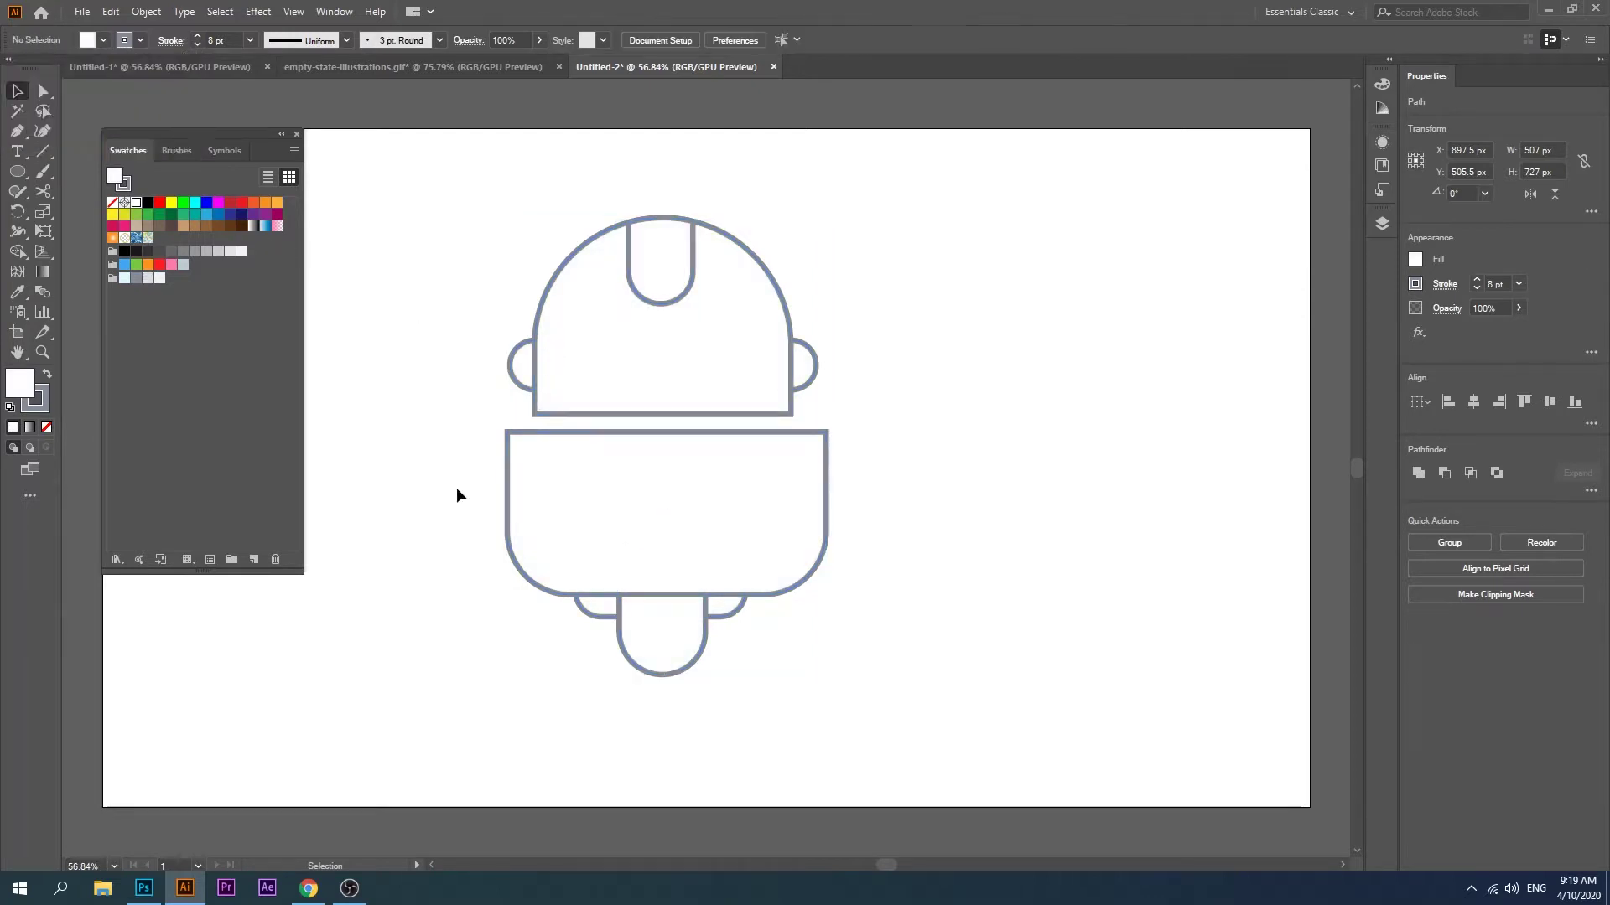
Step: Fill the bottom stem with light grey
click(636, 661)
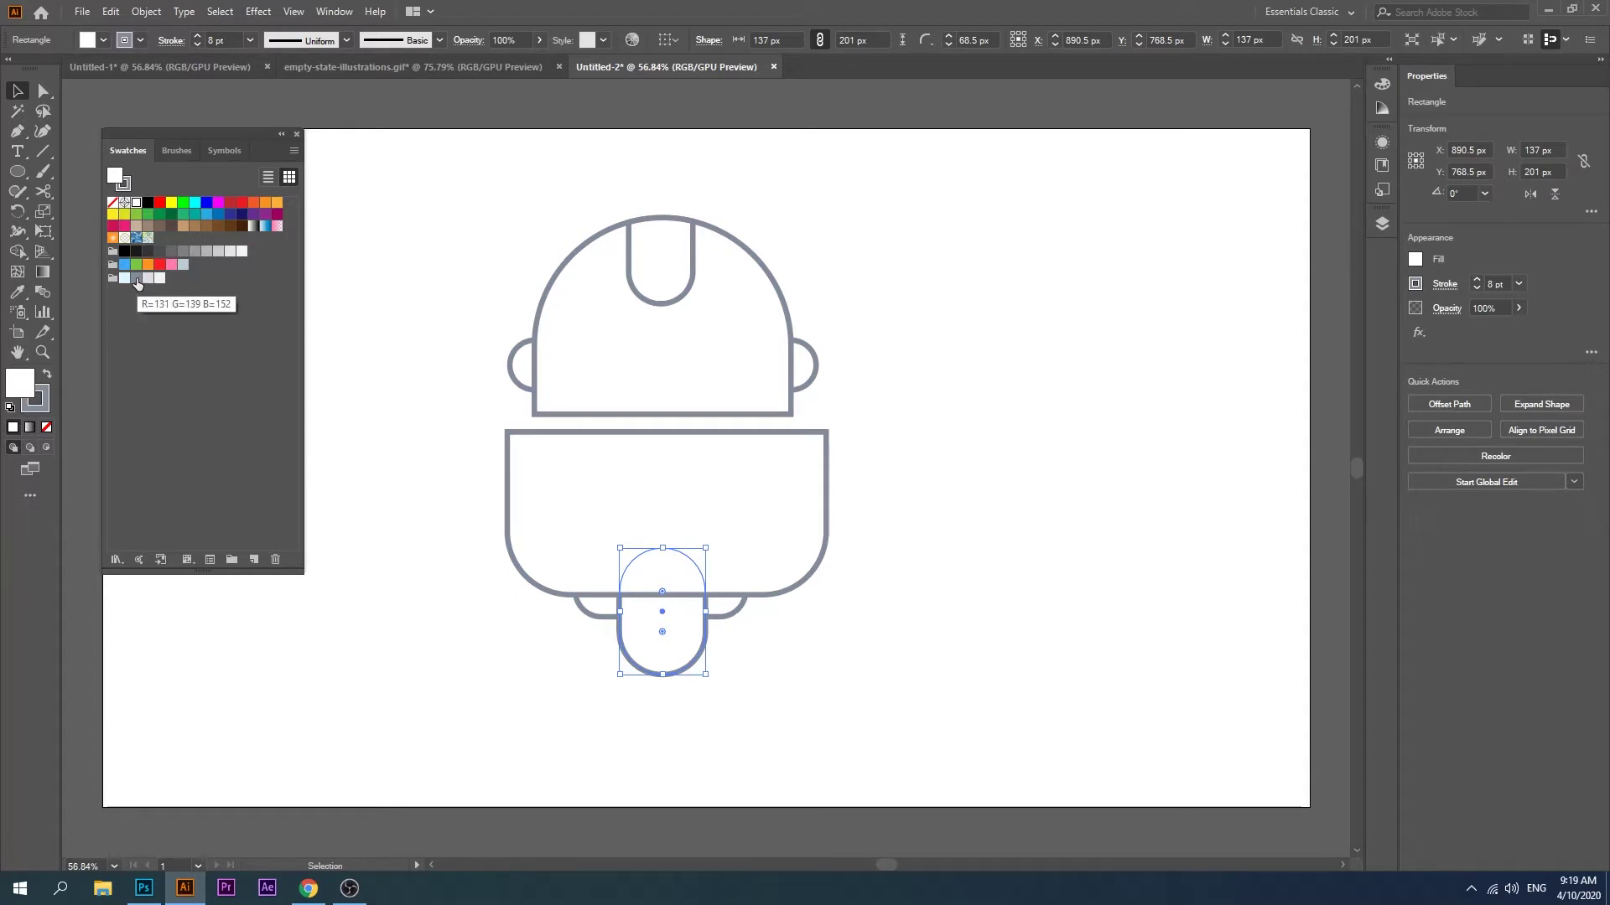
click(106, 40)
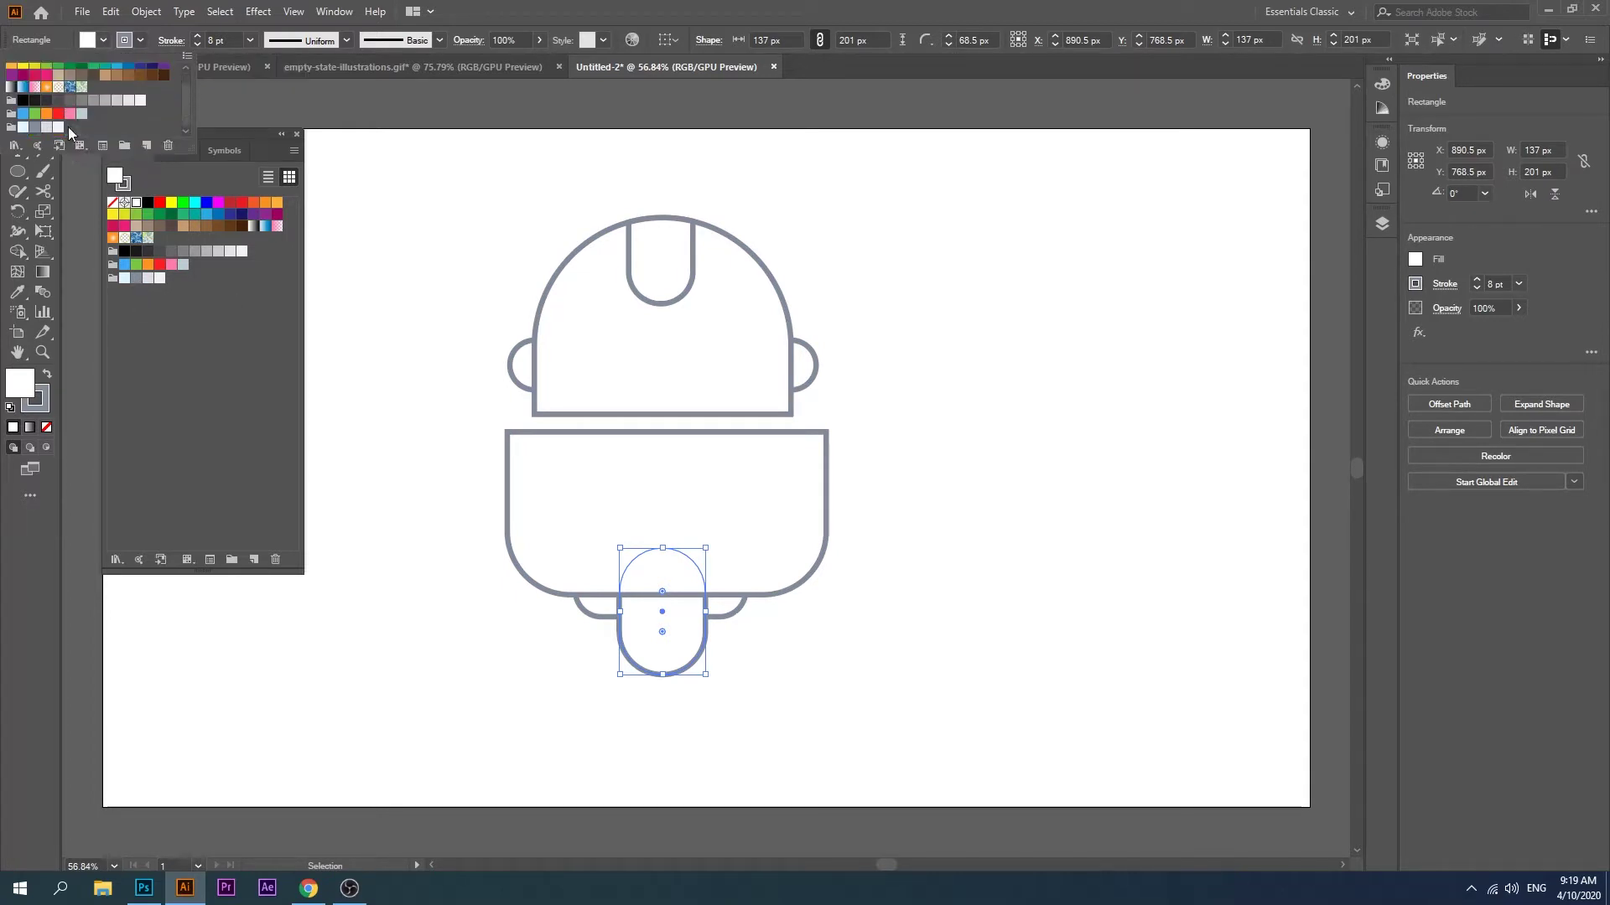
click(47, 127)
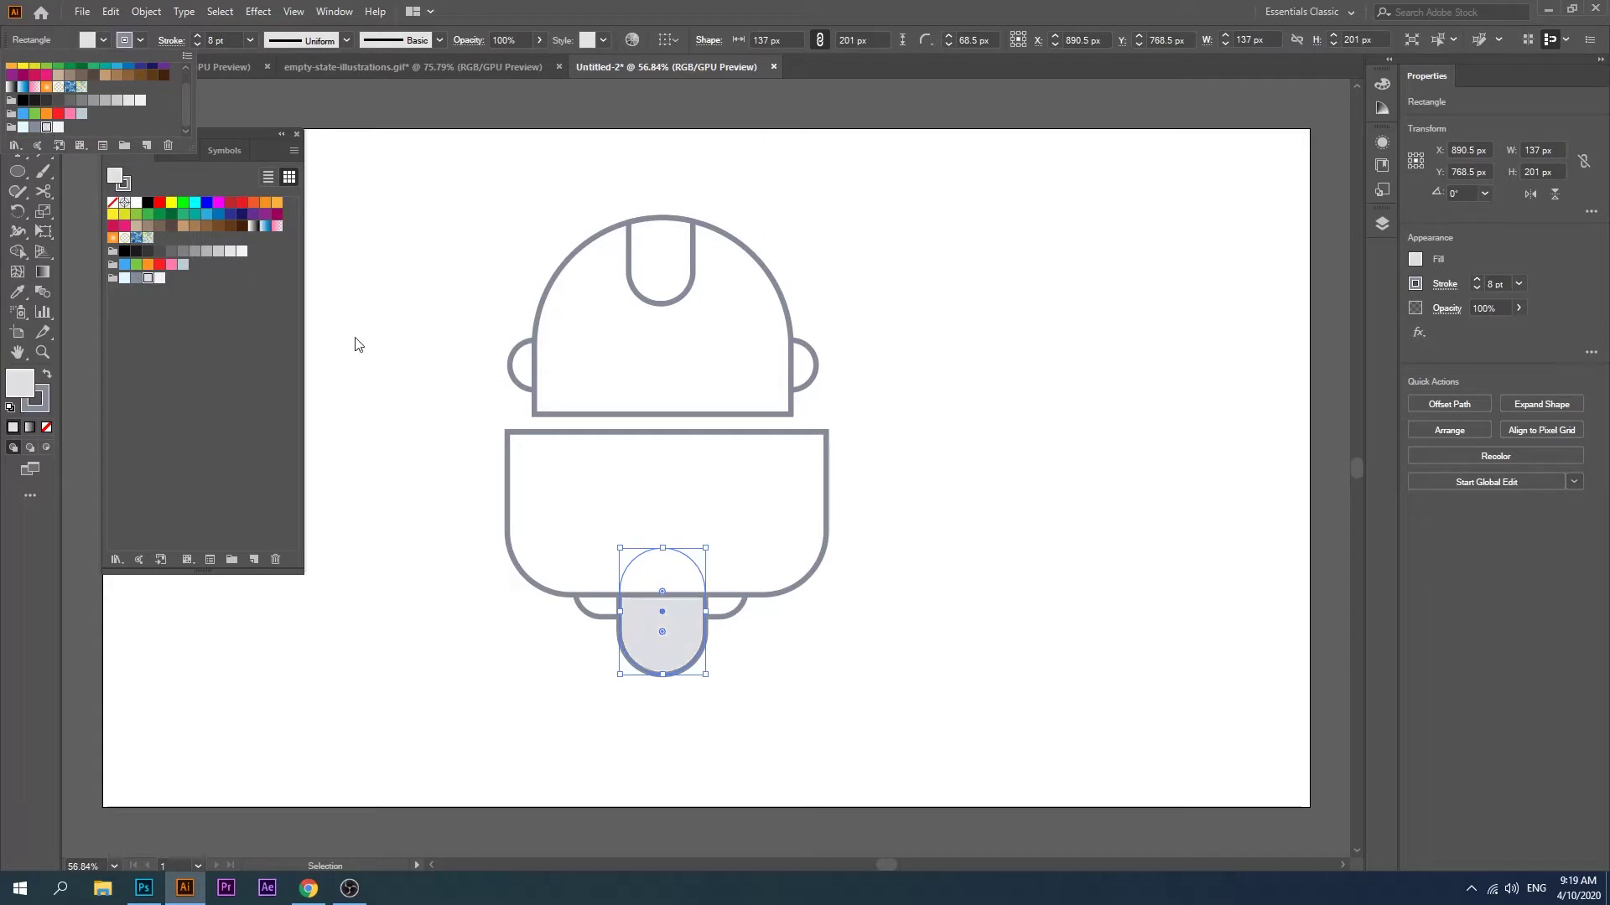
click(374, 423)
click(436, 616)
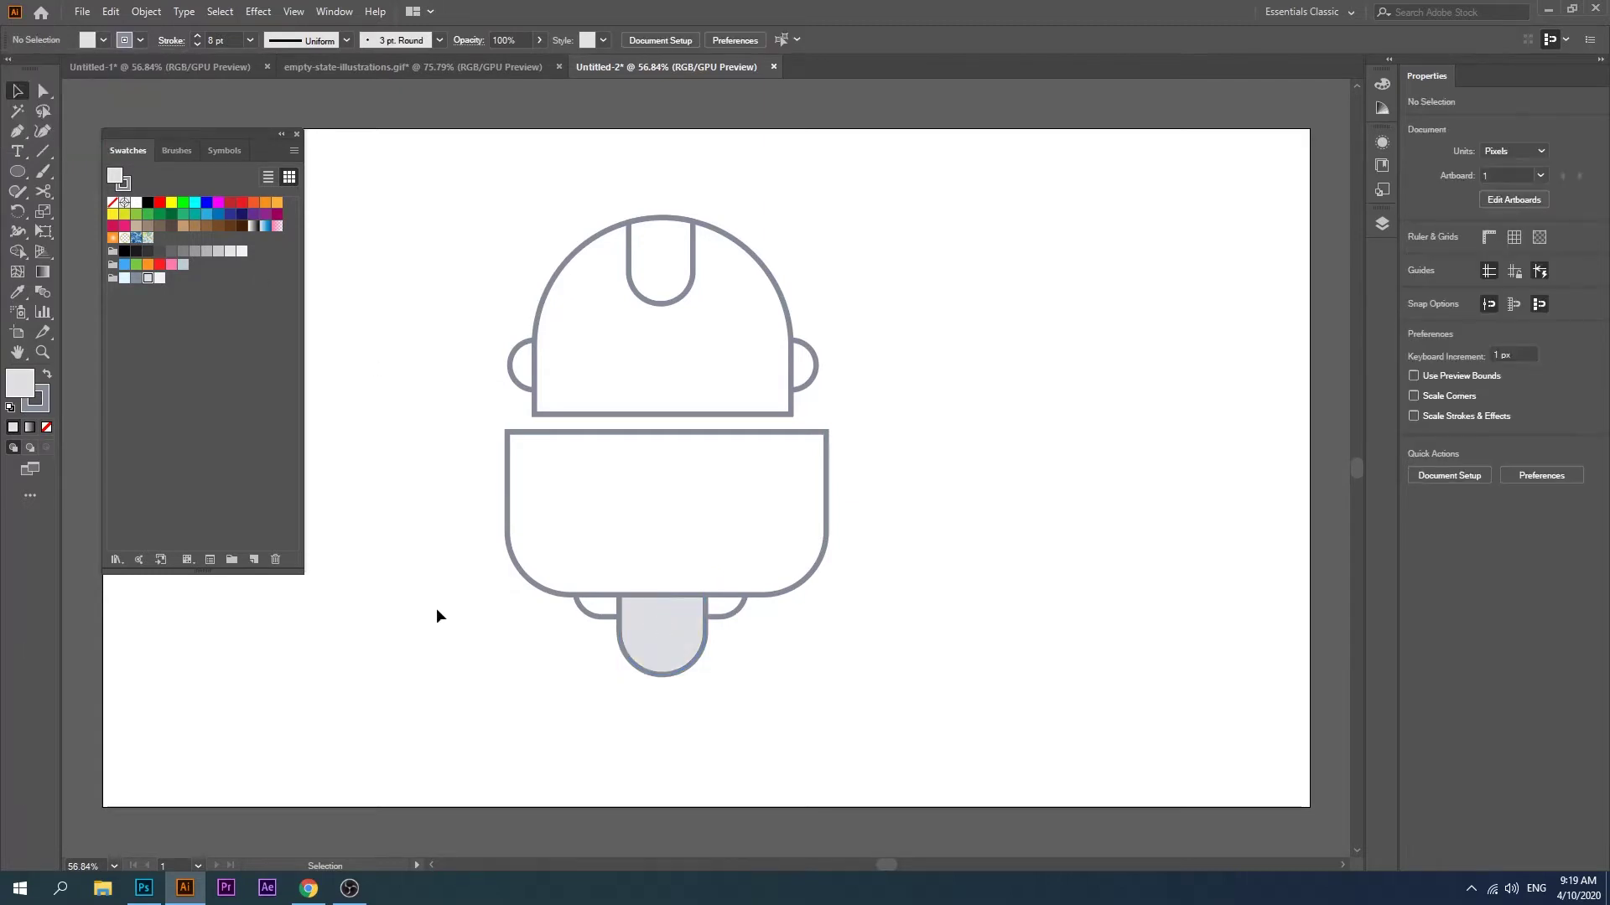
Step: Fill the U-shaped helmet stripe with light grey
click(662, 303)
click(88, 40)
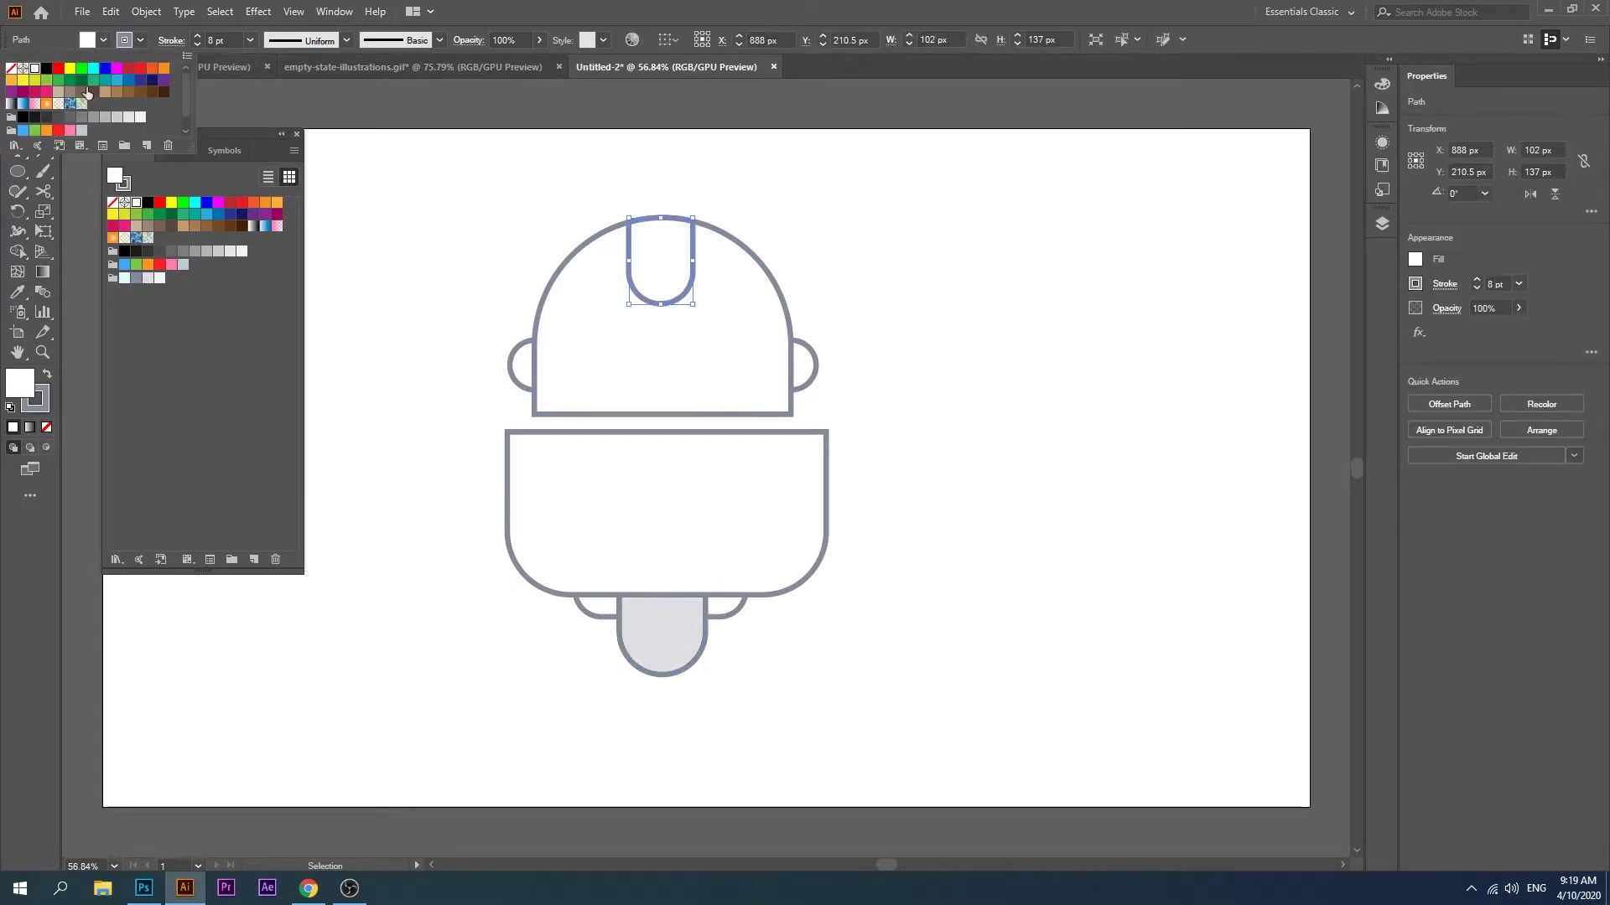
scroll(78, 118, down, 1)
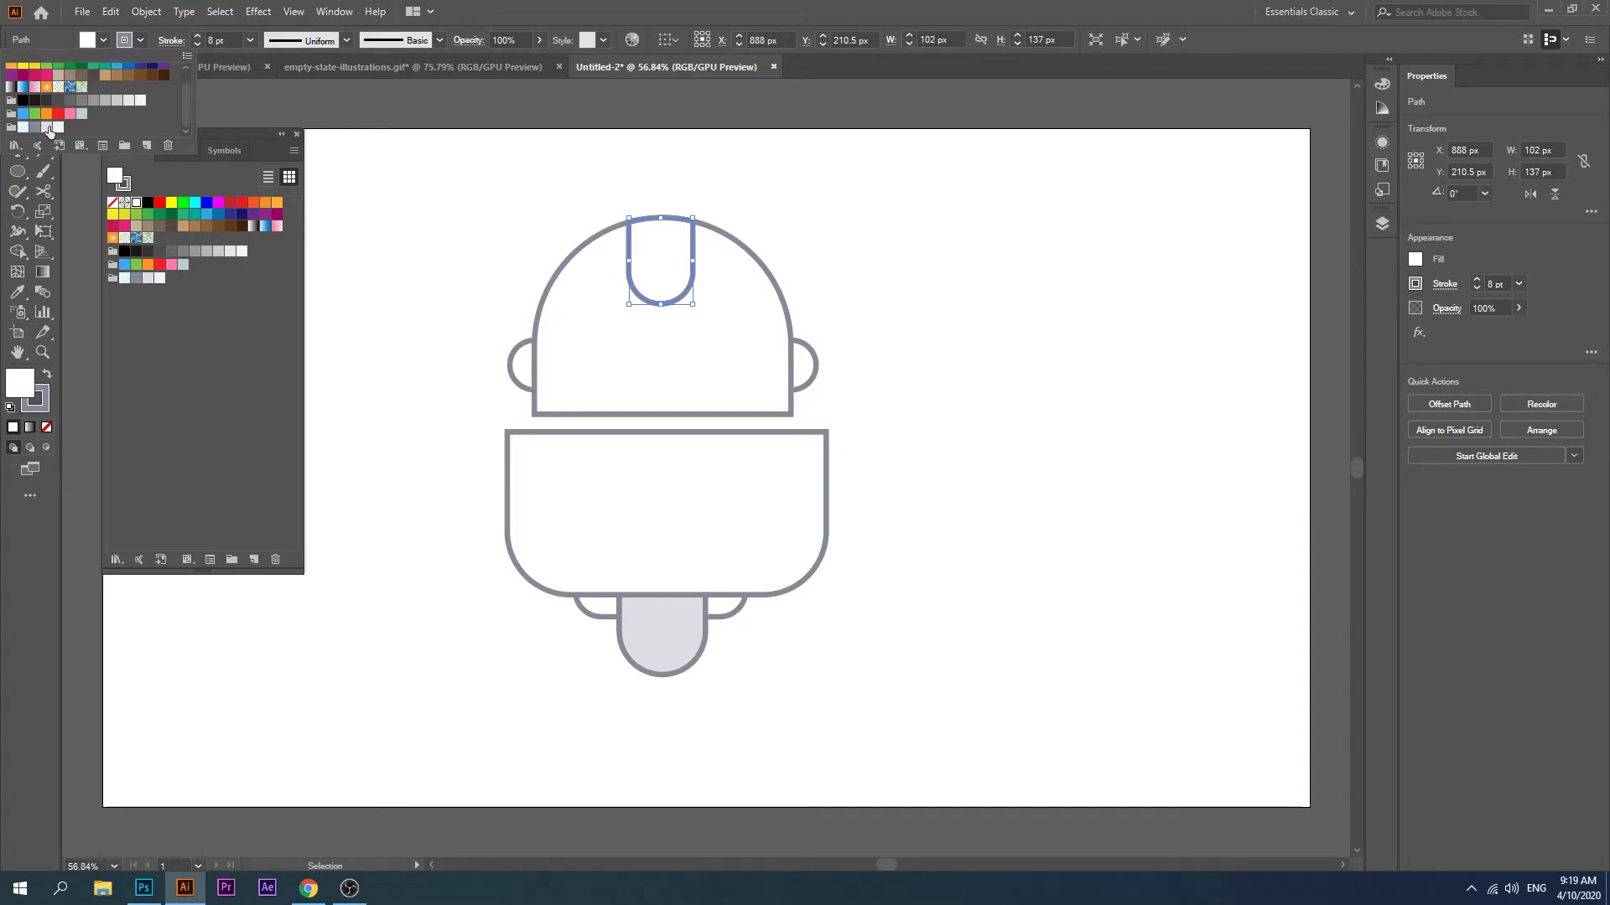
click(46, 127)
click(370, 215)
click(374, 406)
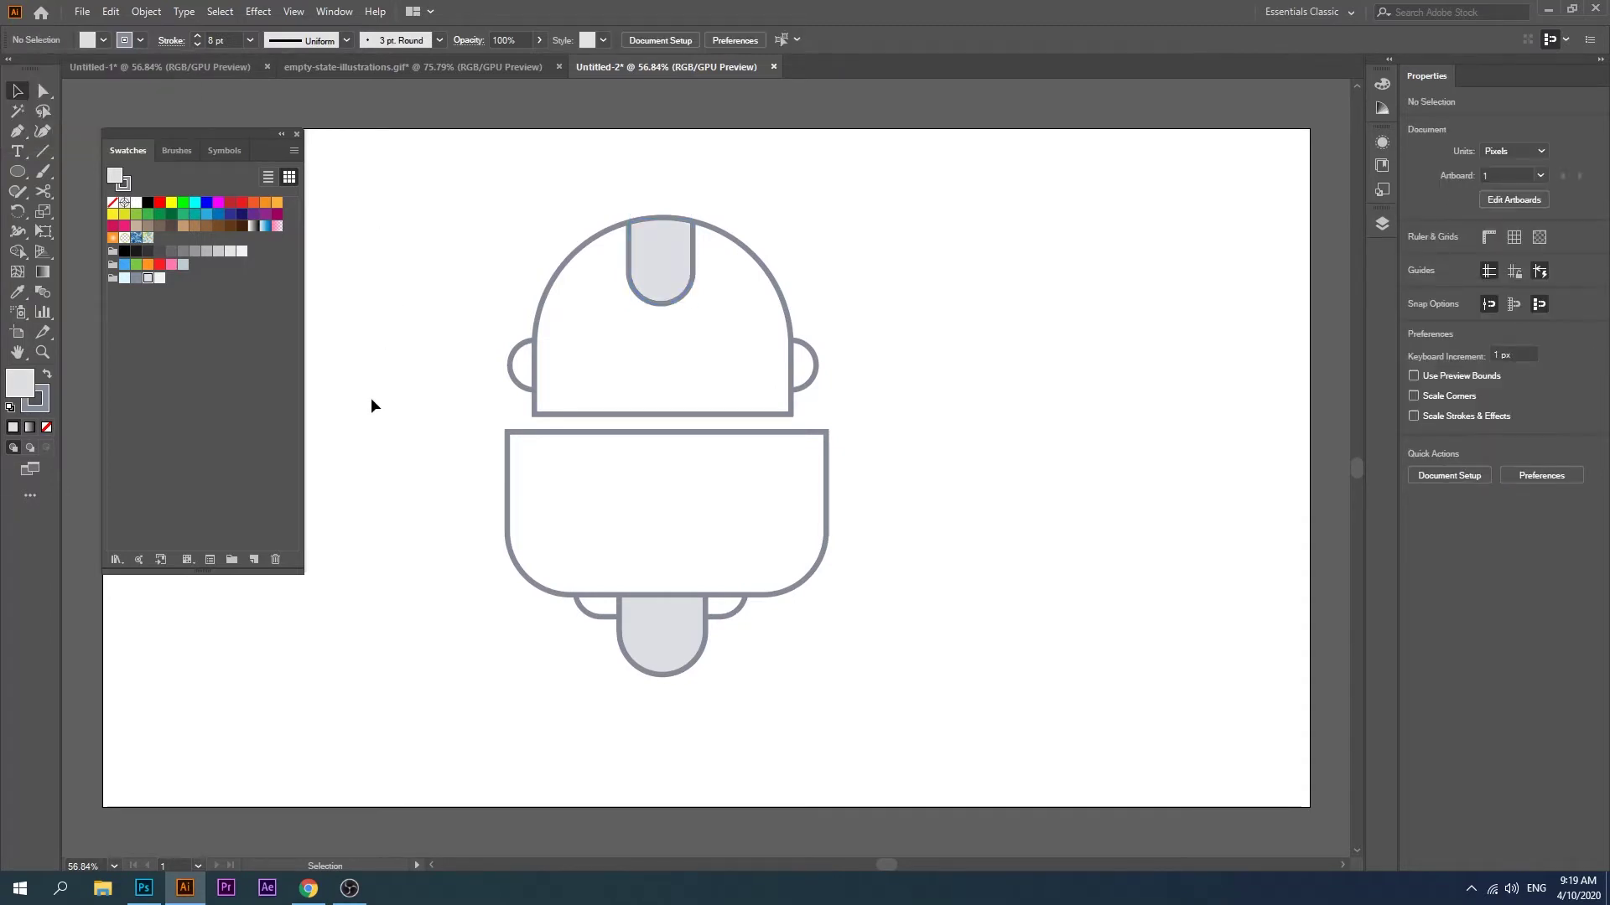
Step: Fill the left and right ear circles with light grey
click(510, 370)
click(102, 40)
scroll(67, 118, down, 1)
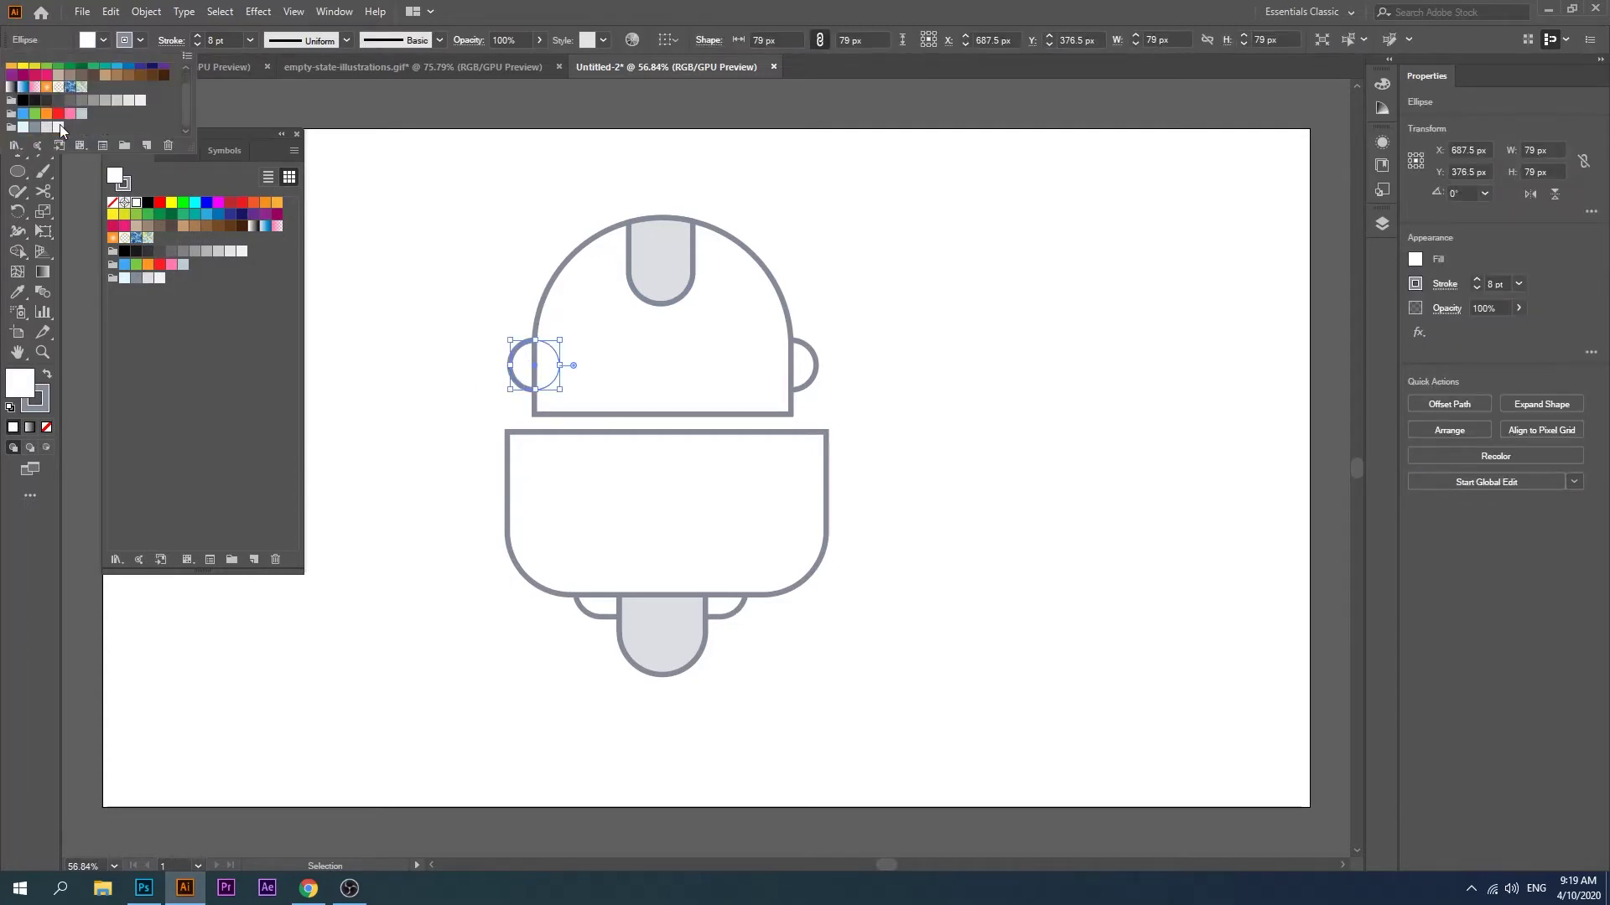
click(46, 127)
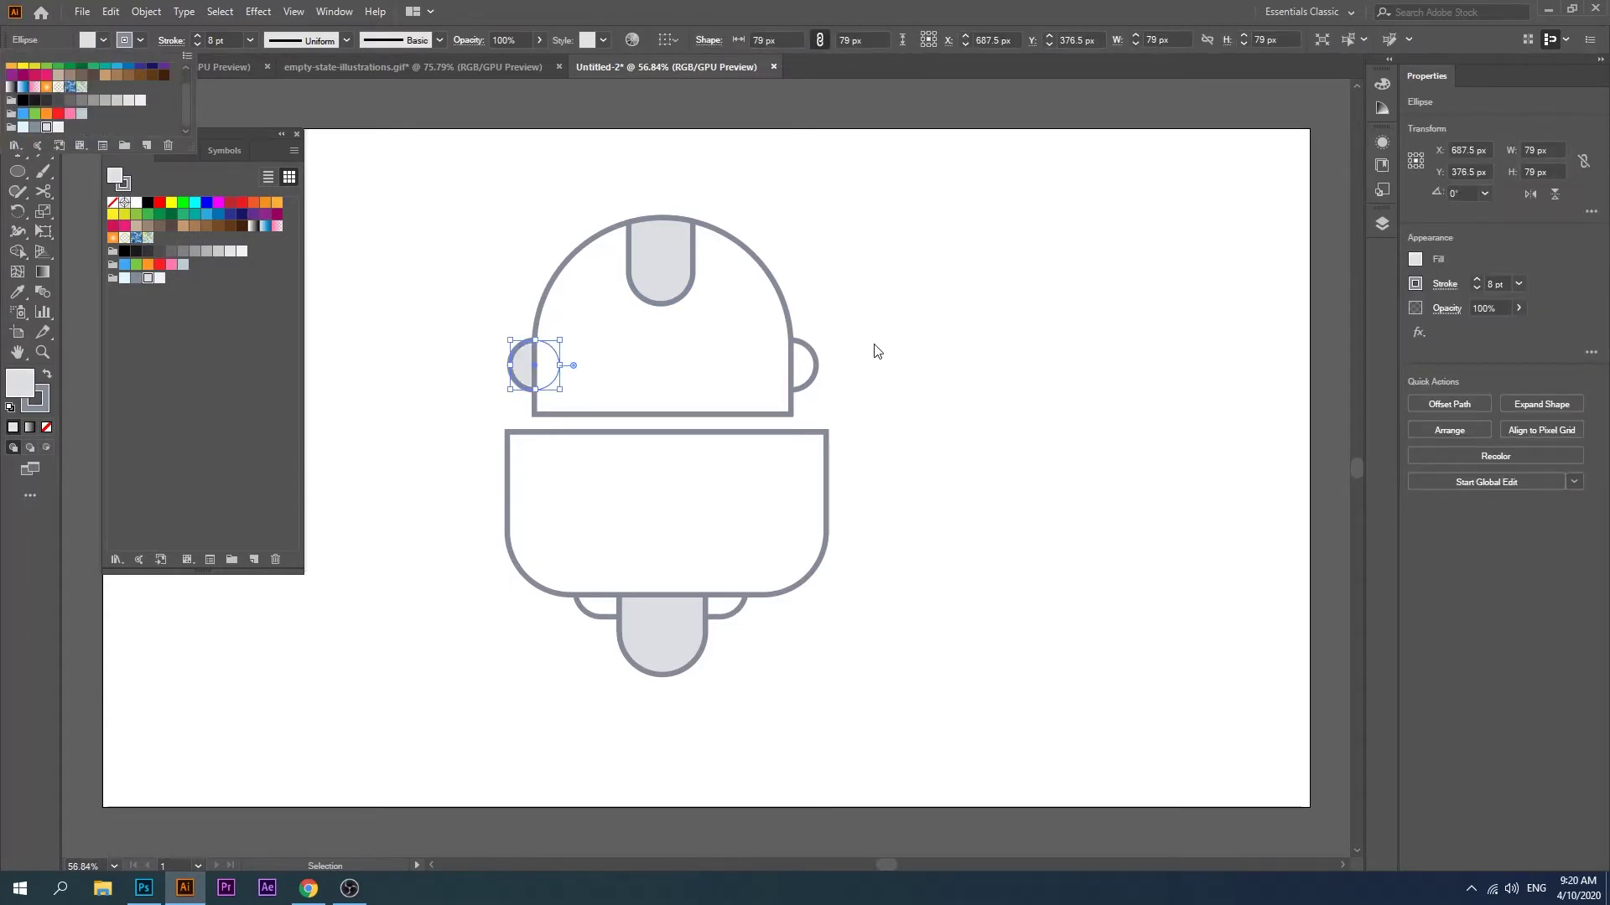
click(833, 375)
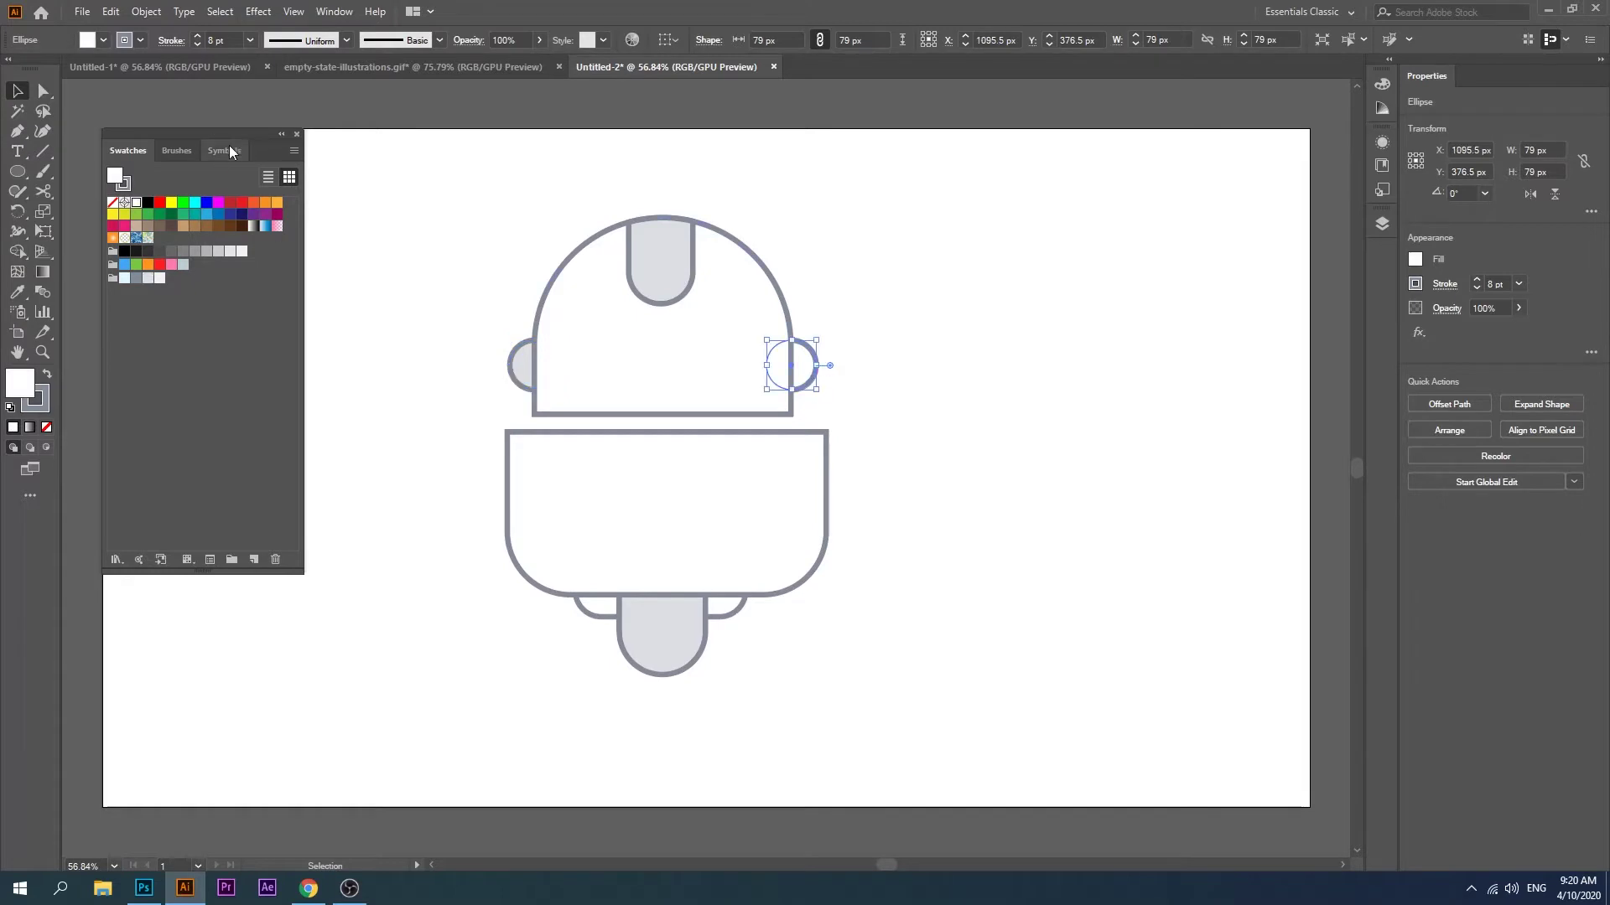
click(104, 40)
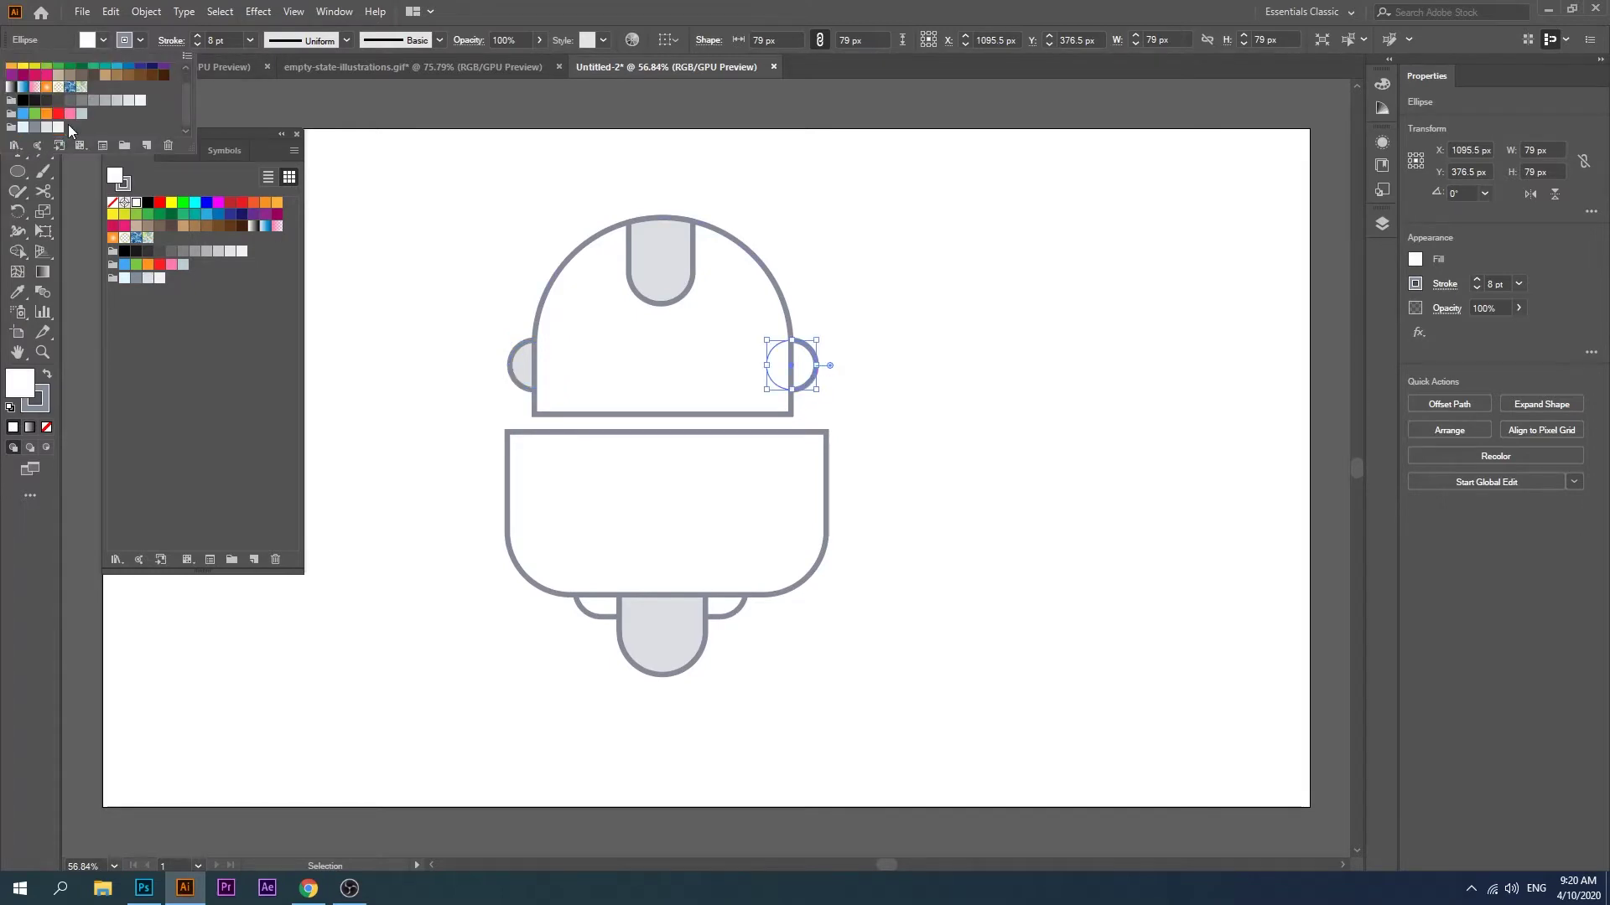
click(46, 128)
click(438, 335)
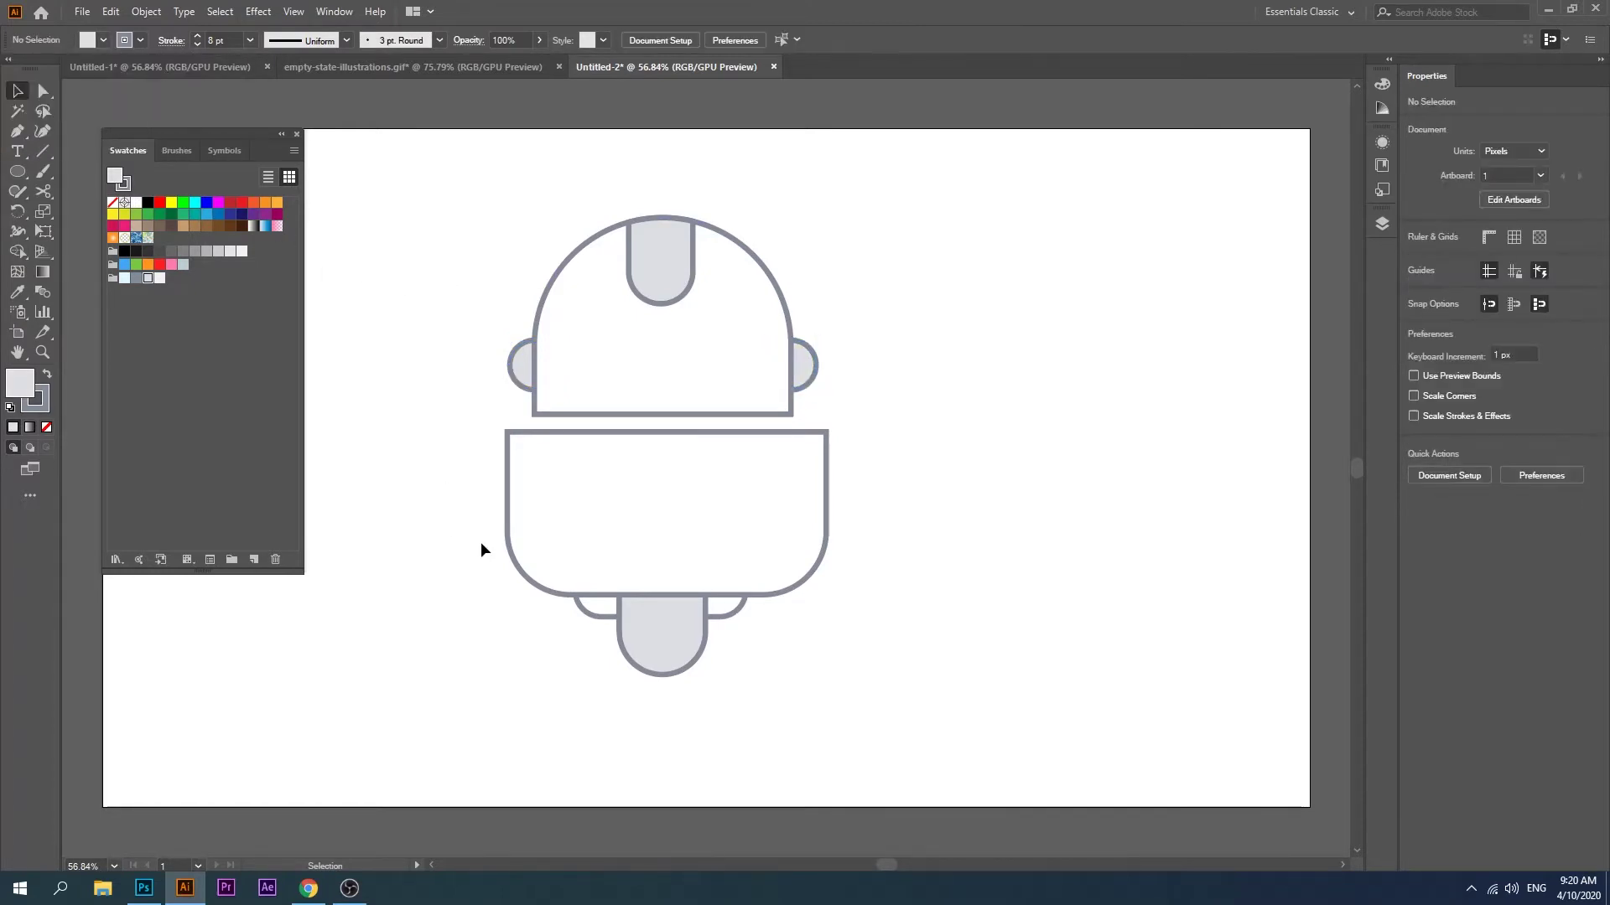
Step: Draw a 288 × 42 px light grey bar to the right of the head
click(18, 172)
drag(18, 172, 84, 165)
mouse_move(918, 297)
mouse_down()
mouse_move(1063, 339)
mouse_move(1099, 324)
mouse_up()
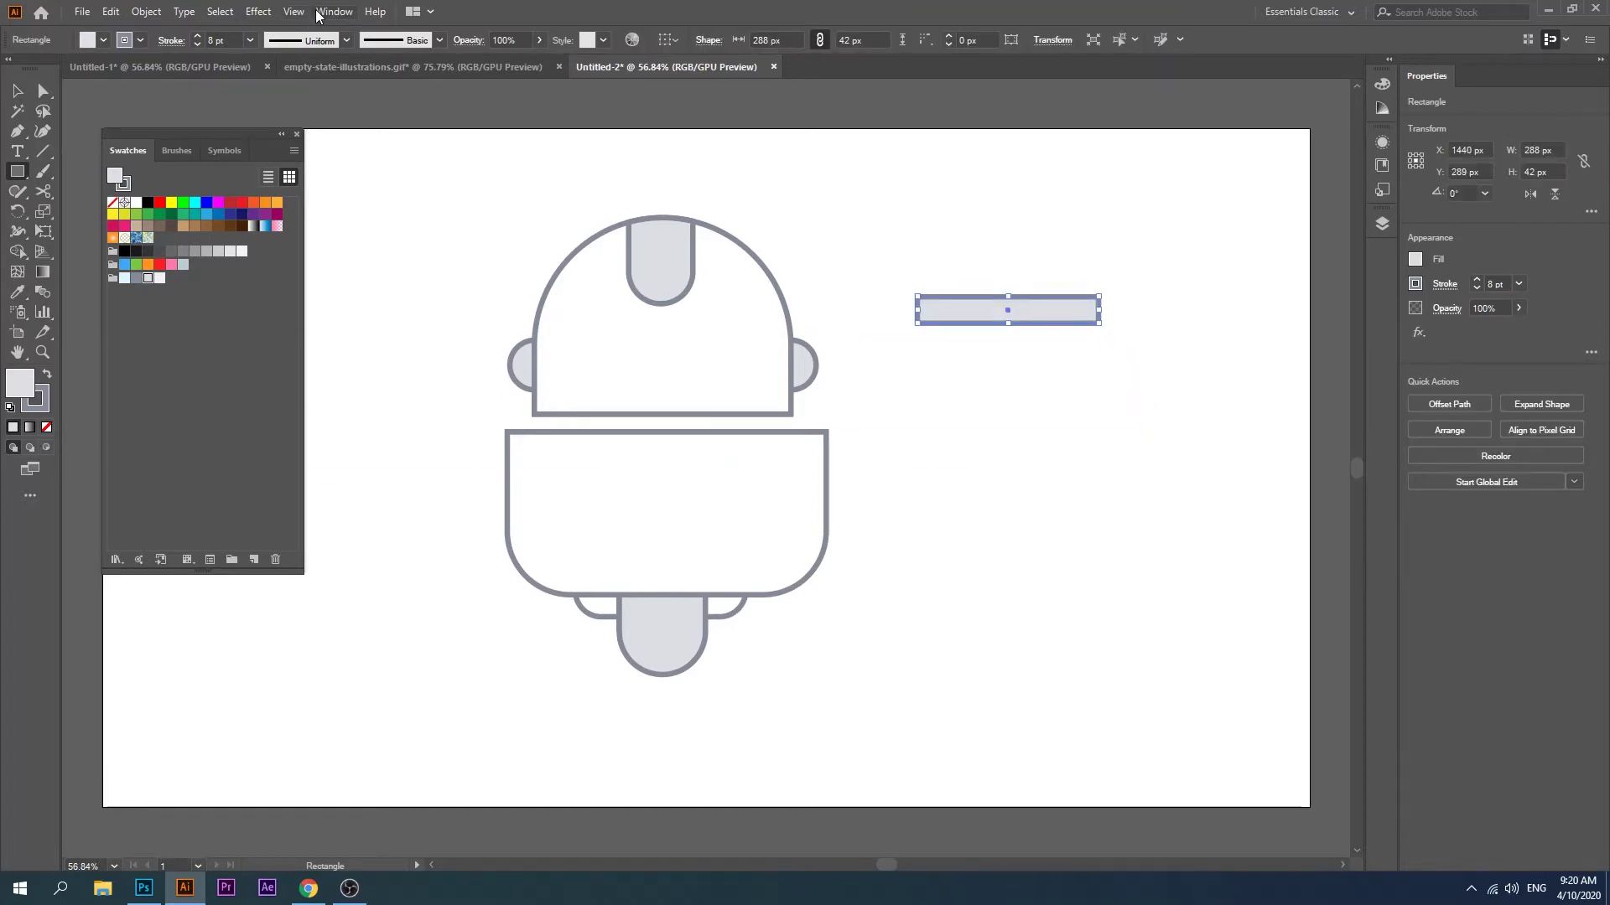
Step: Bend the bar into an arch with a 50% horizontal Arc warp
click(318, 12)
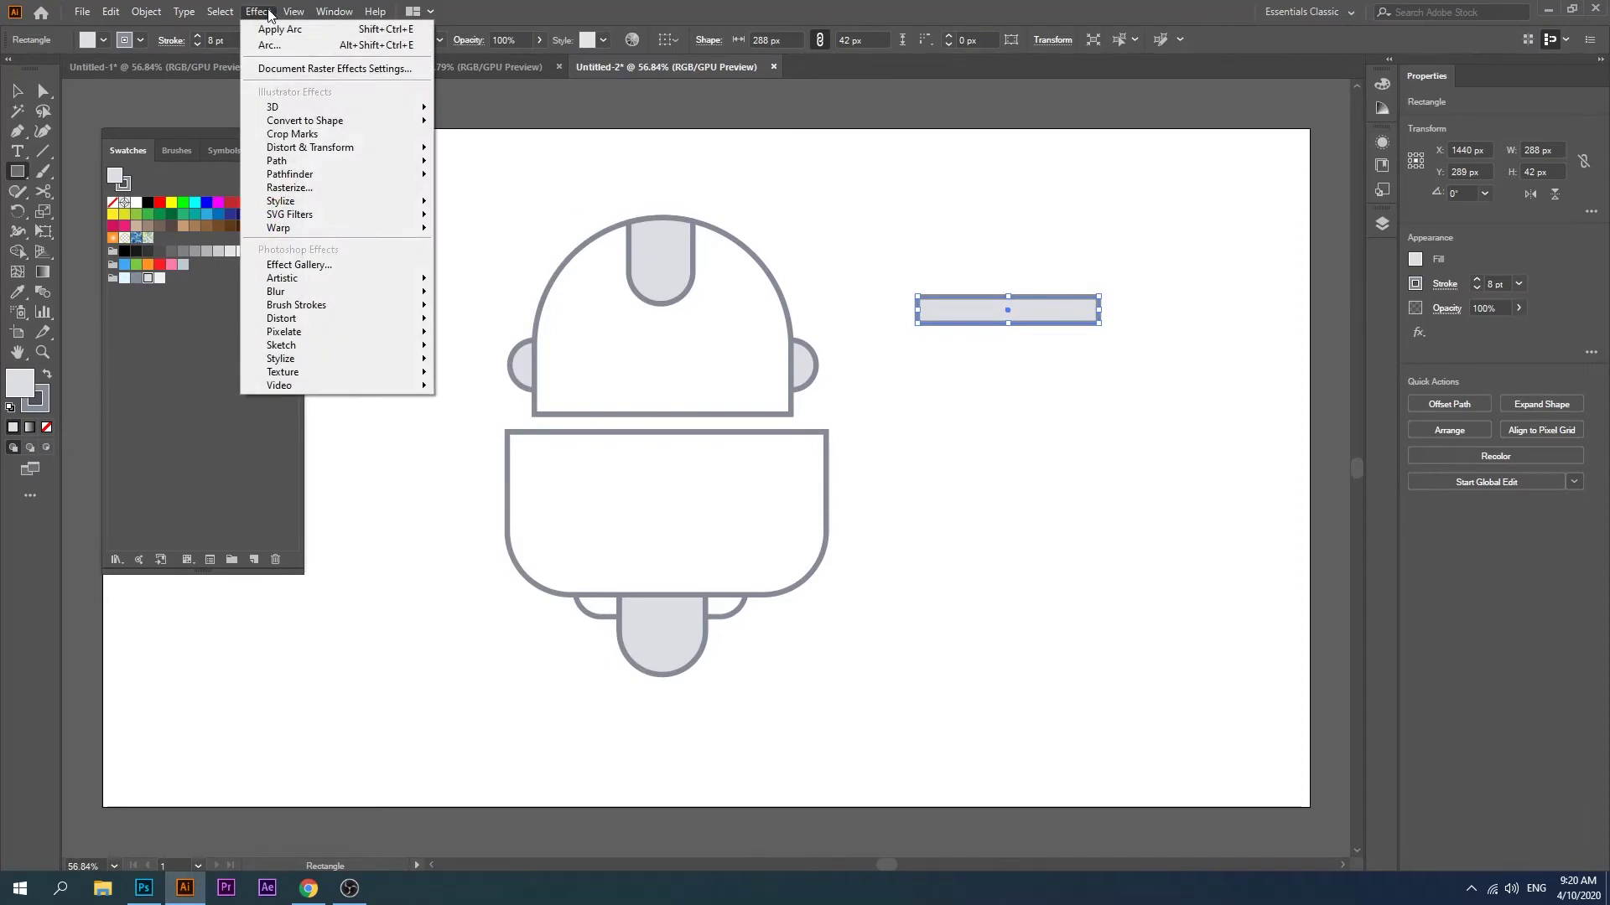
mouse_move(301, 228)
click(467, 231)
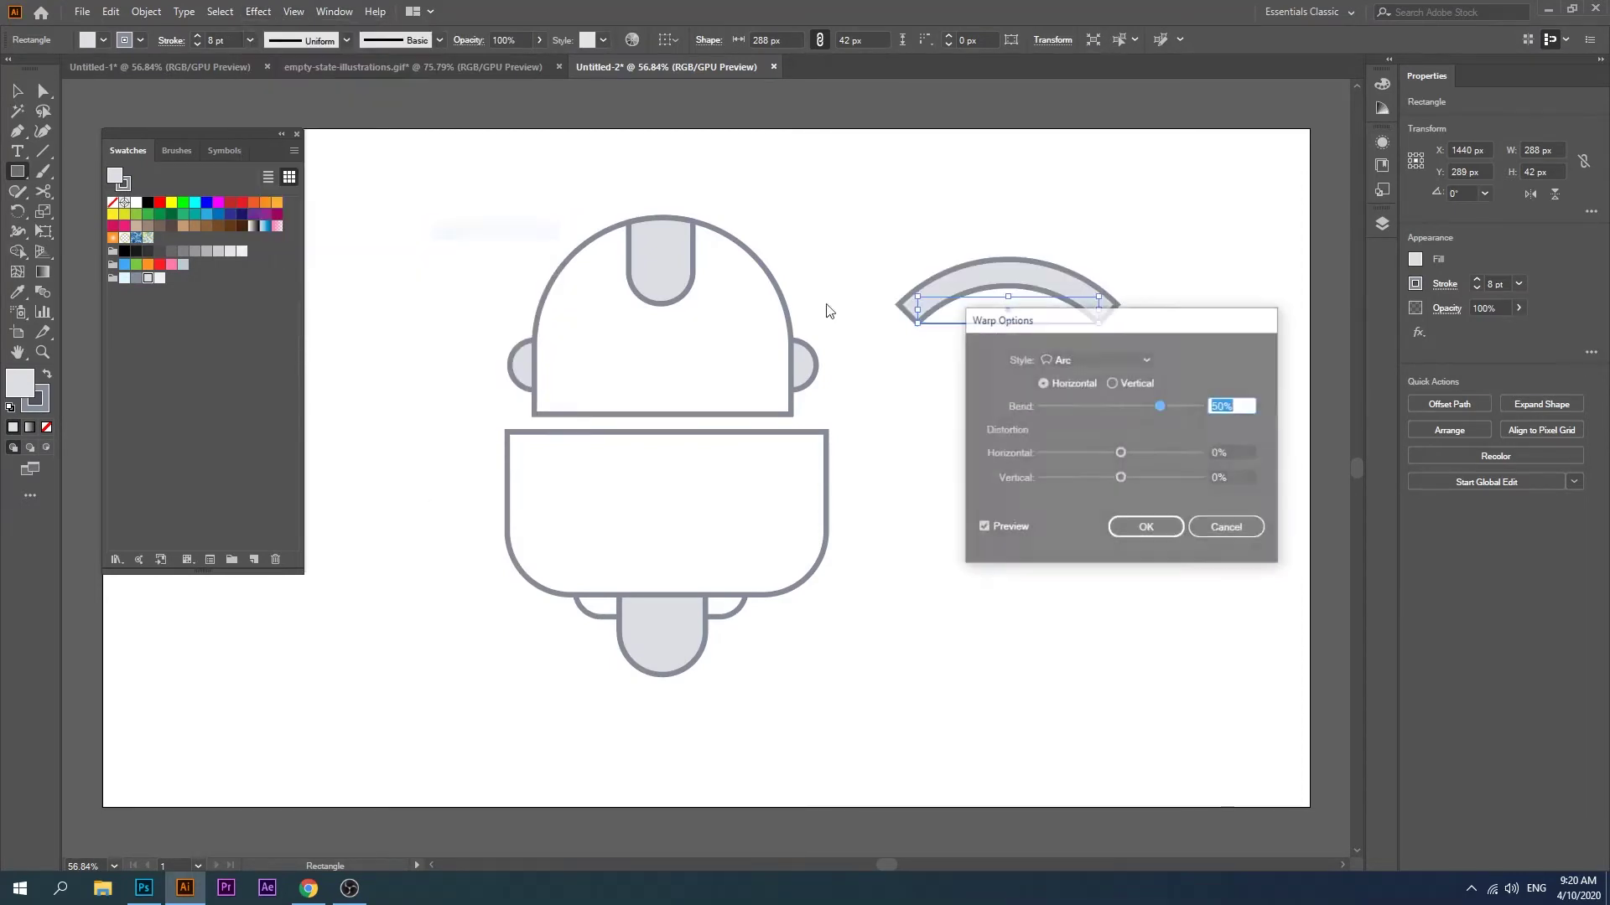
drag(1138, 329, 1137, 433)
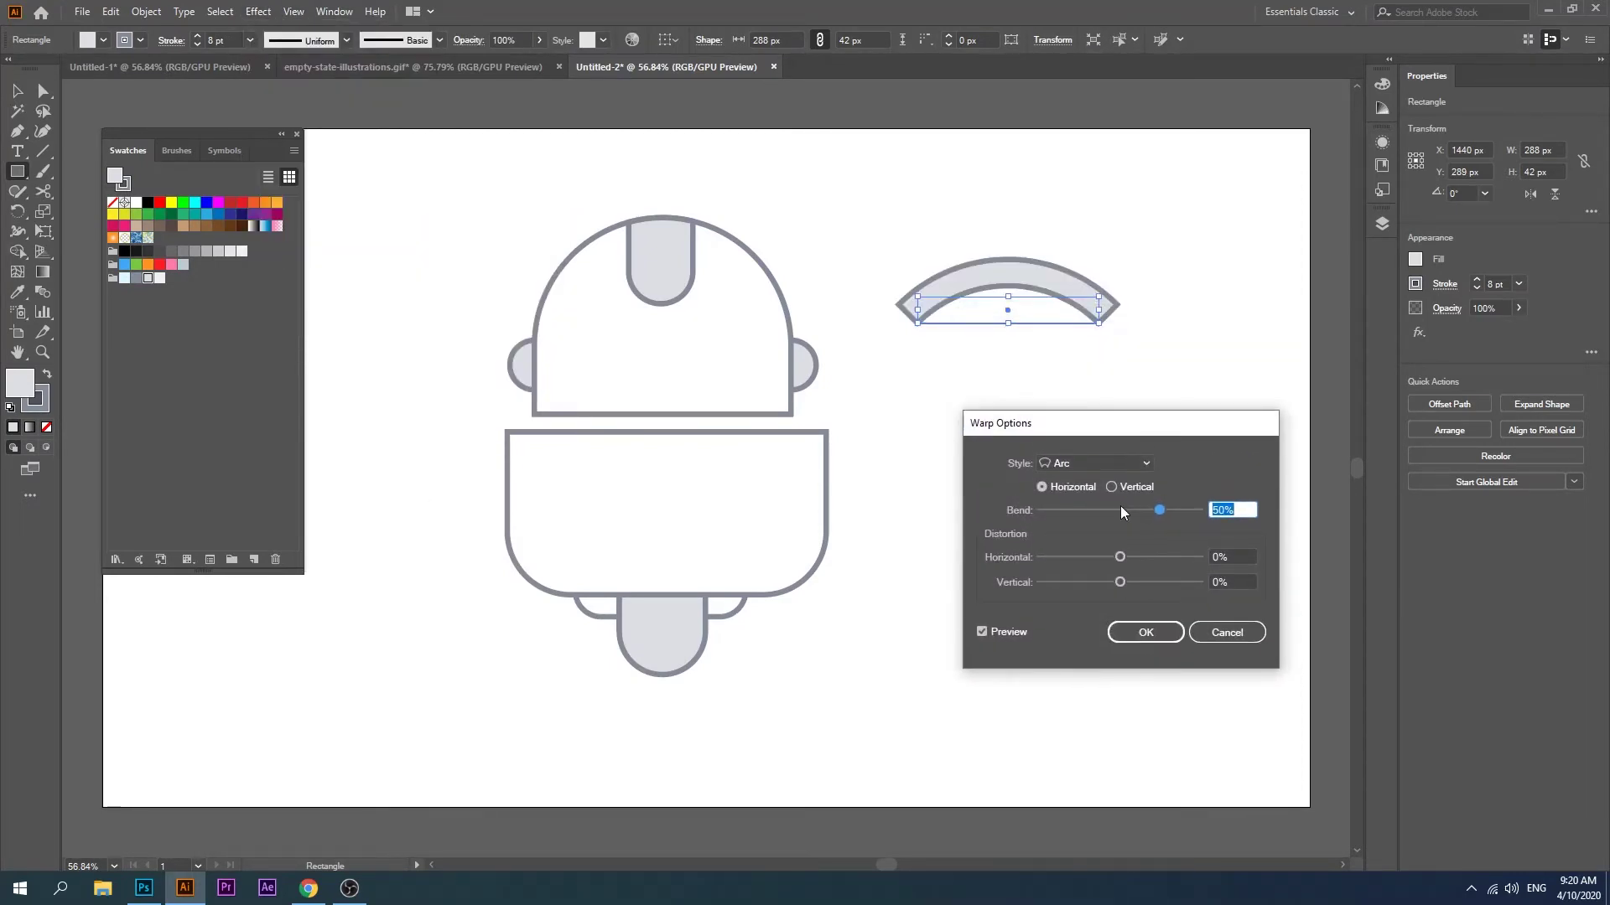
click(1158, 511)
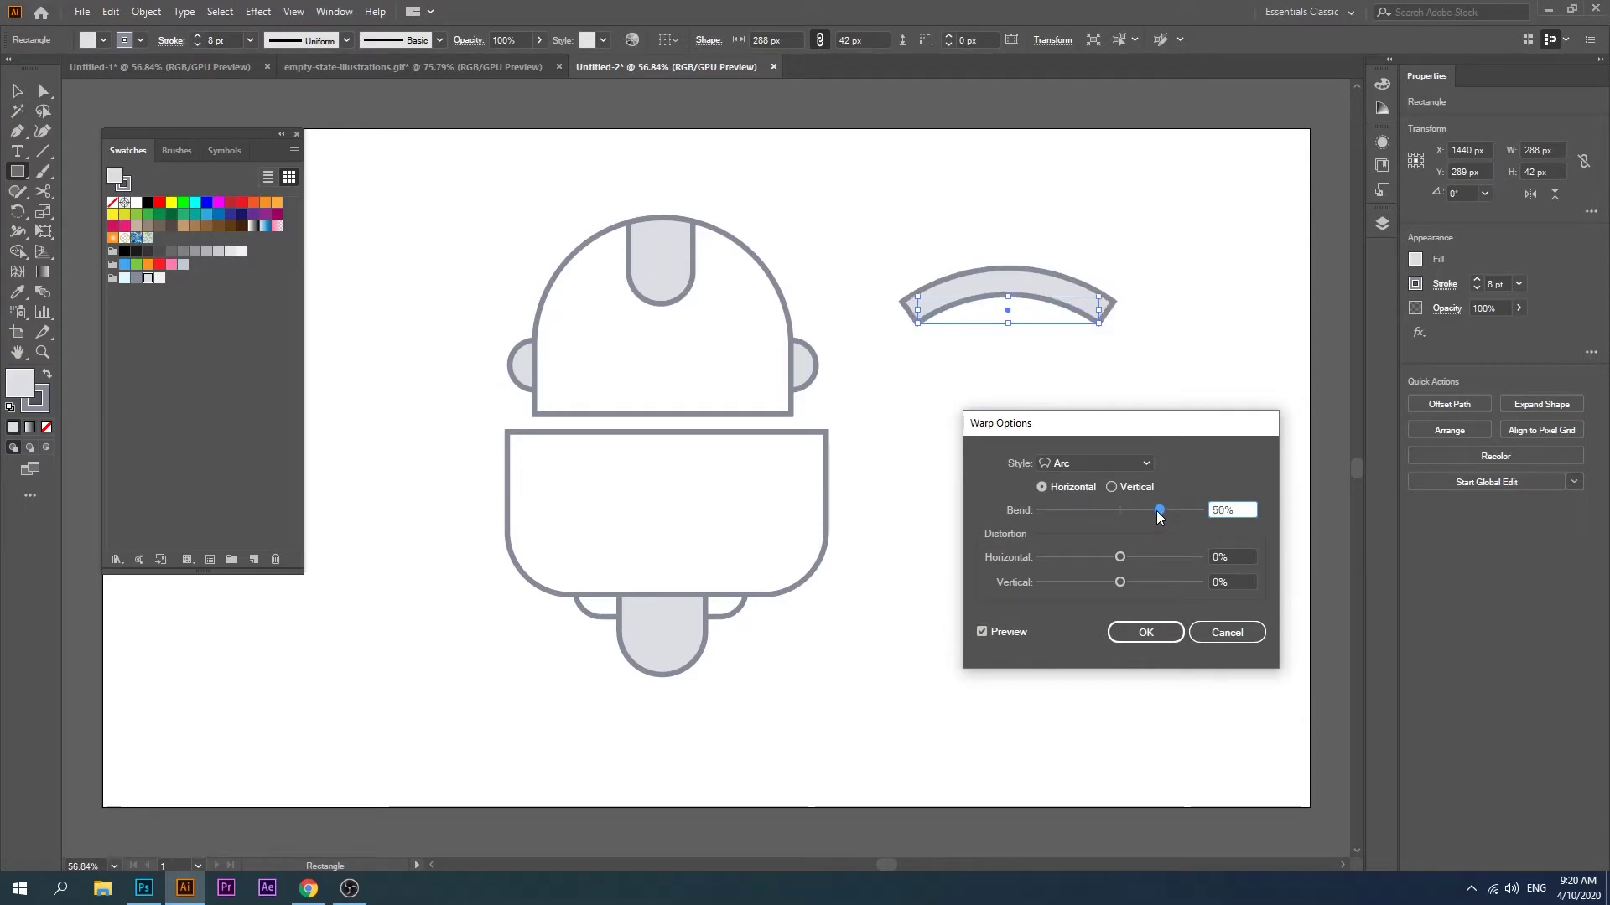
click(1146, 632)
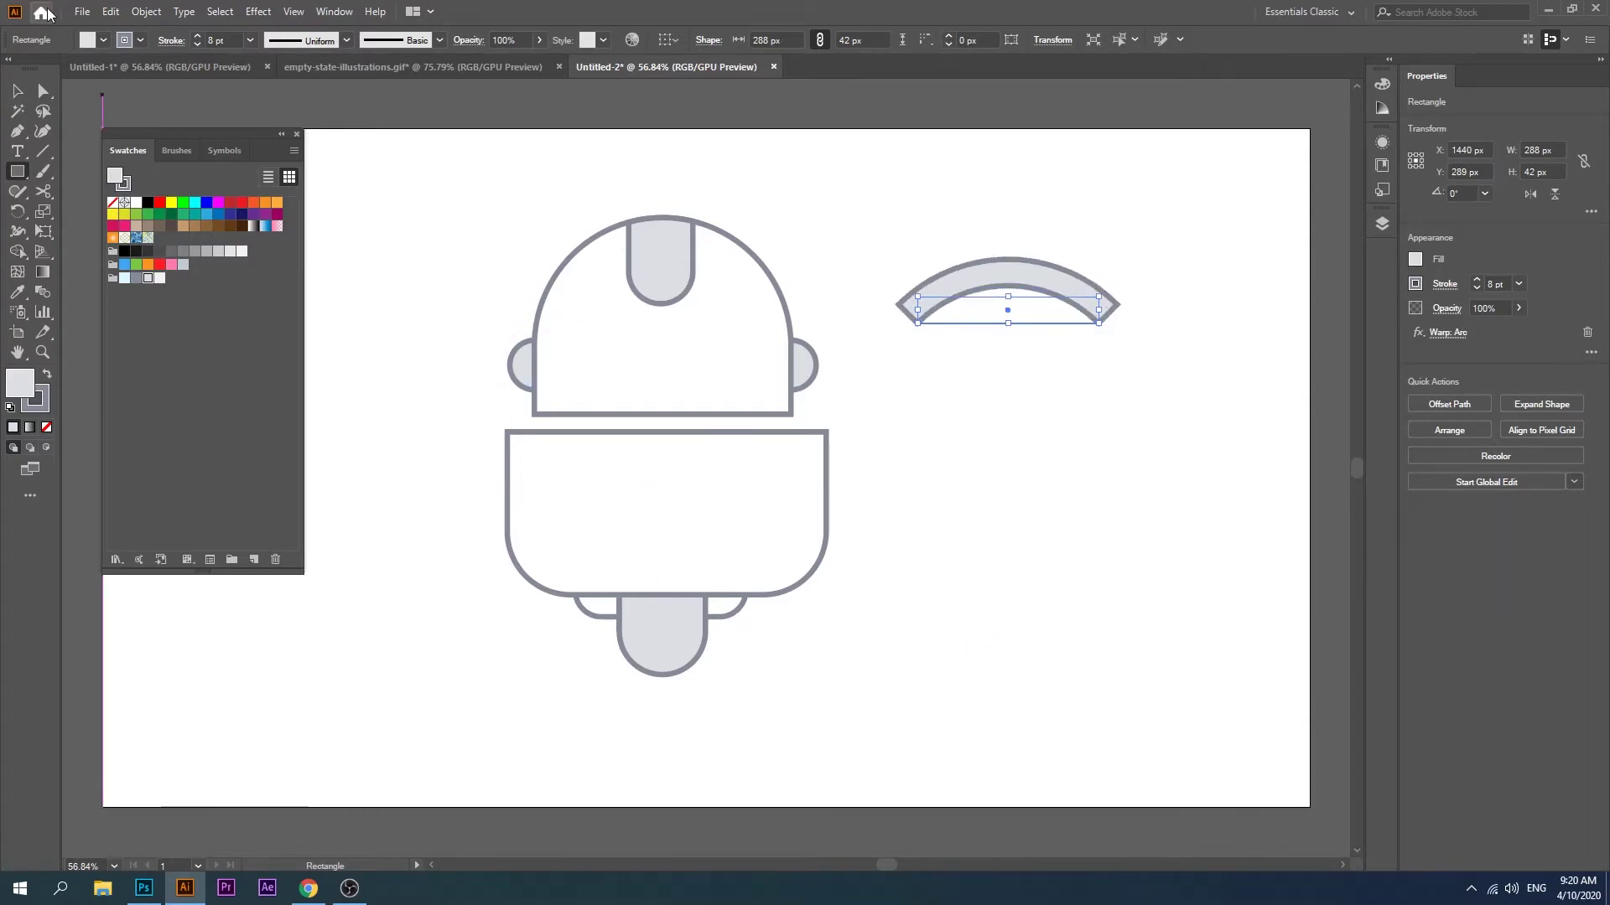
click(17, 92)
click(451, 187)
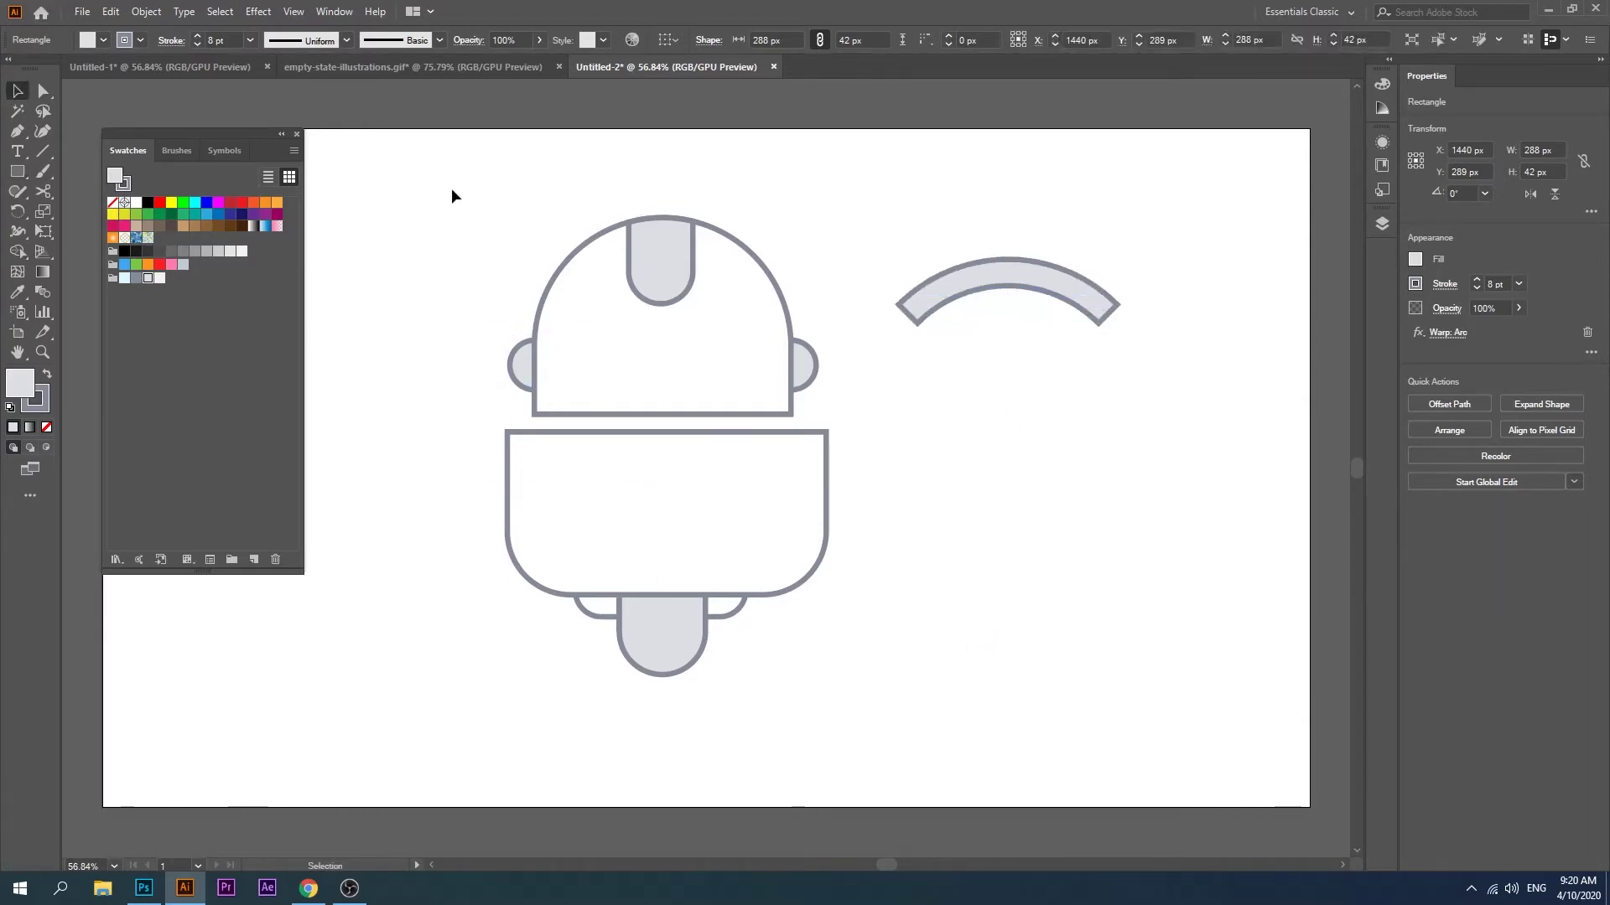
Step: Expand the arch's appearance, move it to the body's left, and copy it to the right
click(1026, 289)
click(146, 11)
click(279, 227)
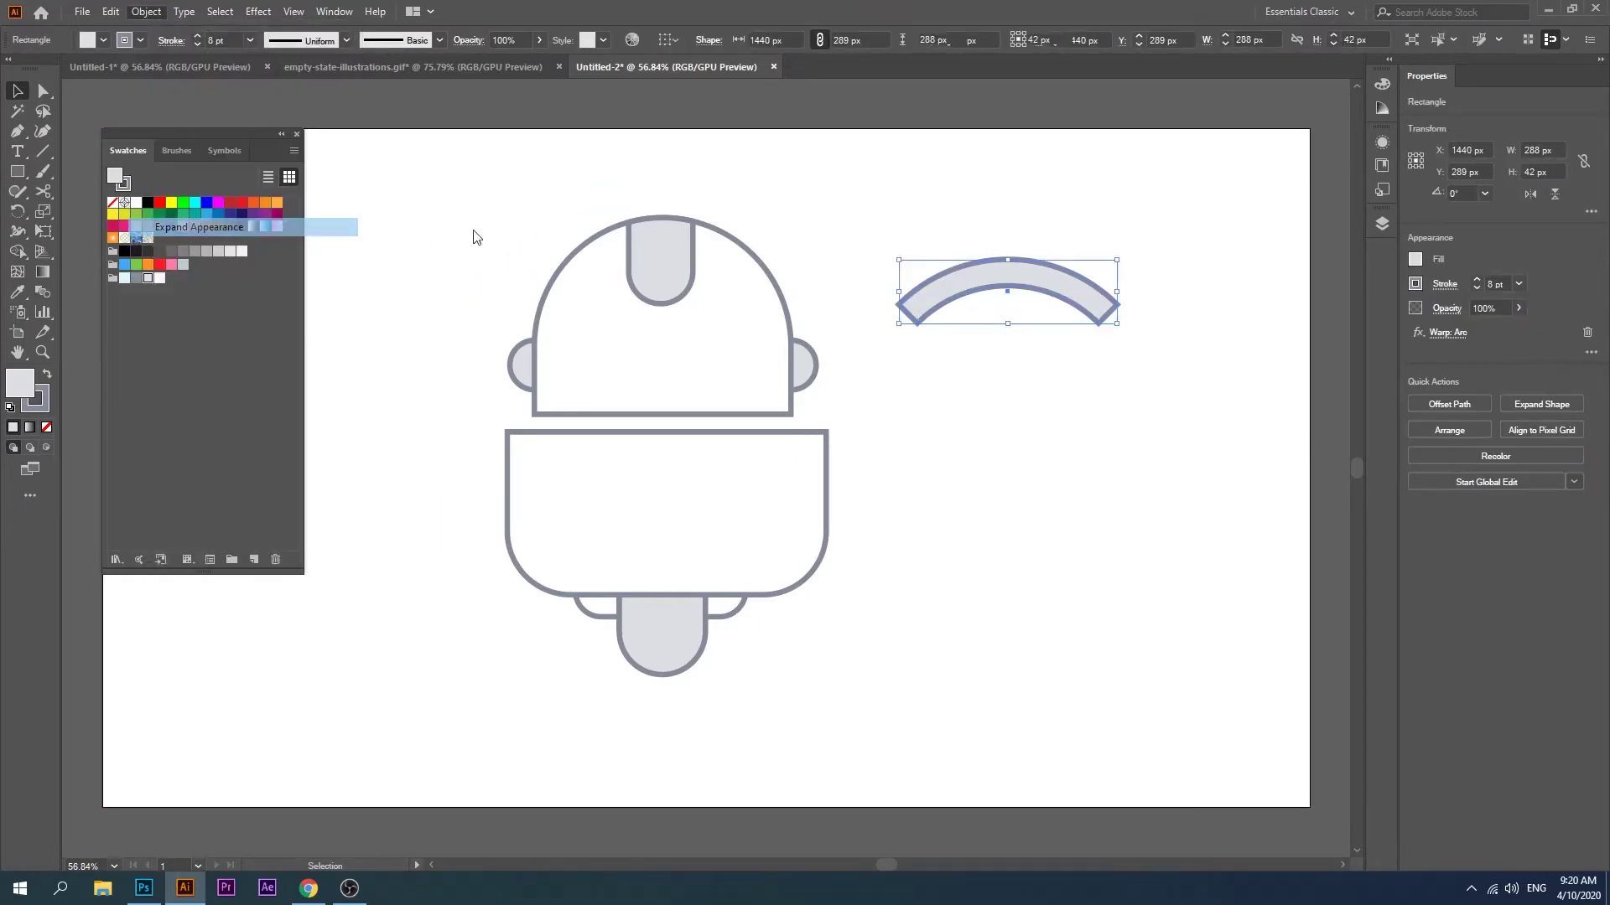
mouse_move(1021, 290)
mouse_down()
mouse_move(443, 539)
mouse_move(515, 510)
mouse_up()
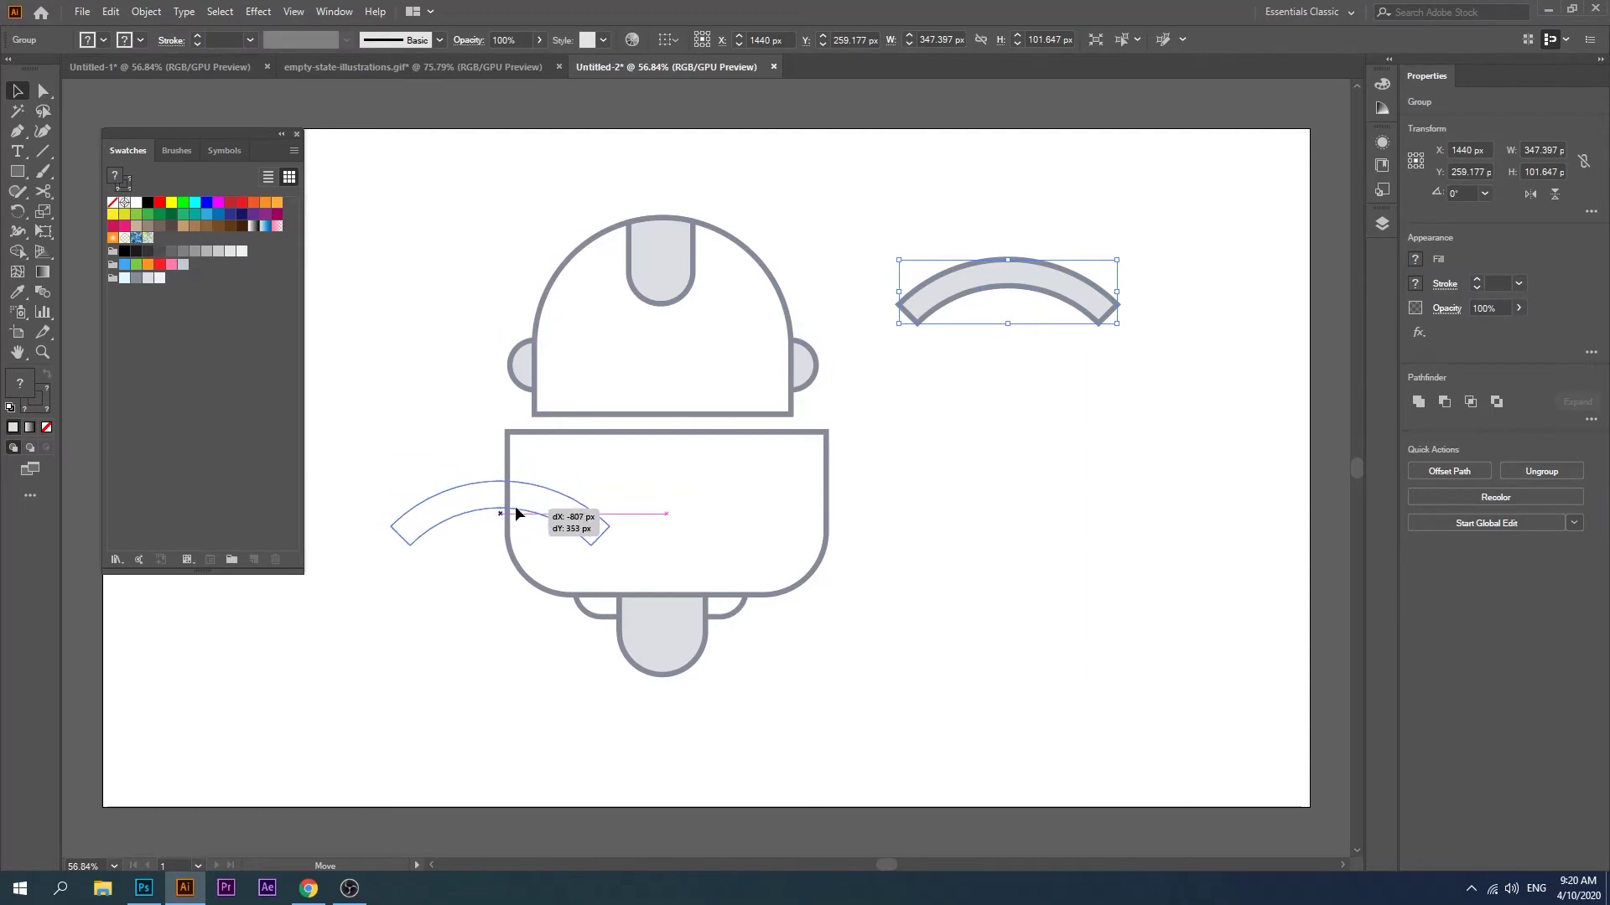
drag(516, 513, 849, 511)
click(471, 556)
Step: Reflect the right arch horizontally and nudge it slightly higher
right_click(849, 510)
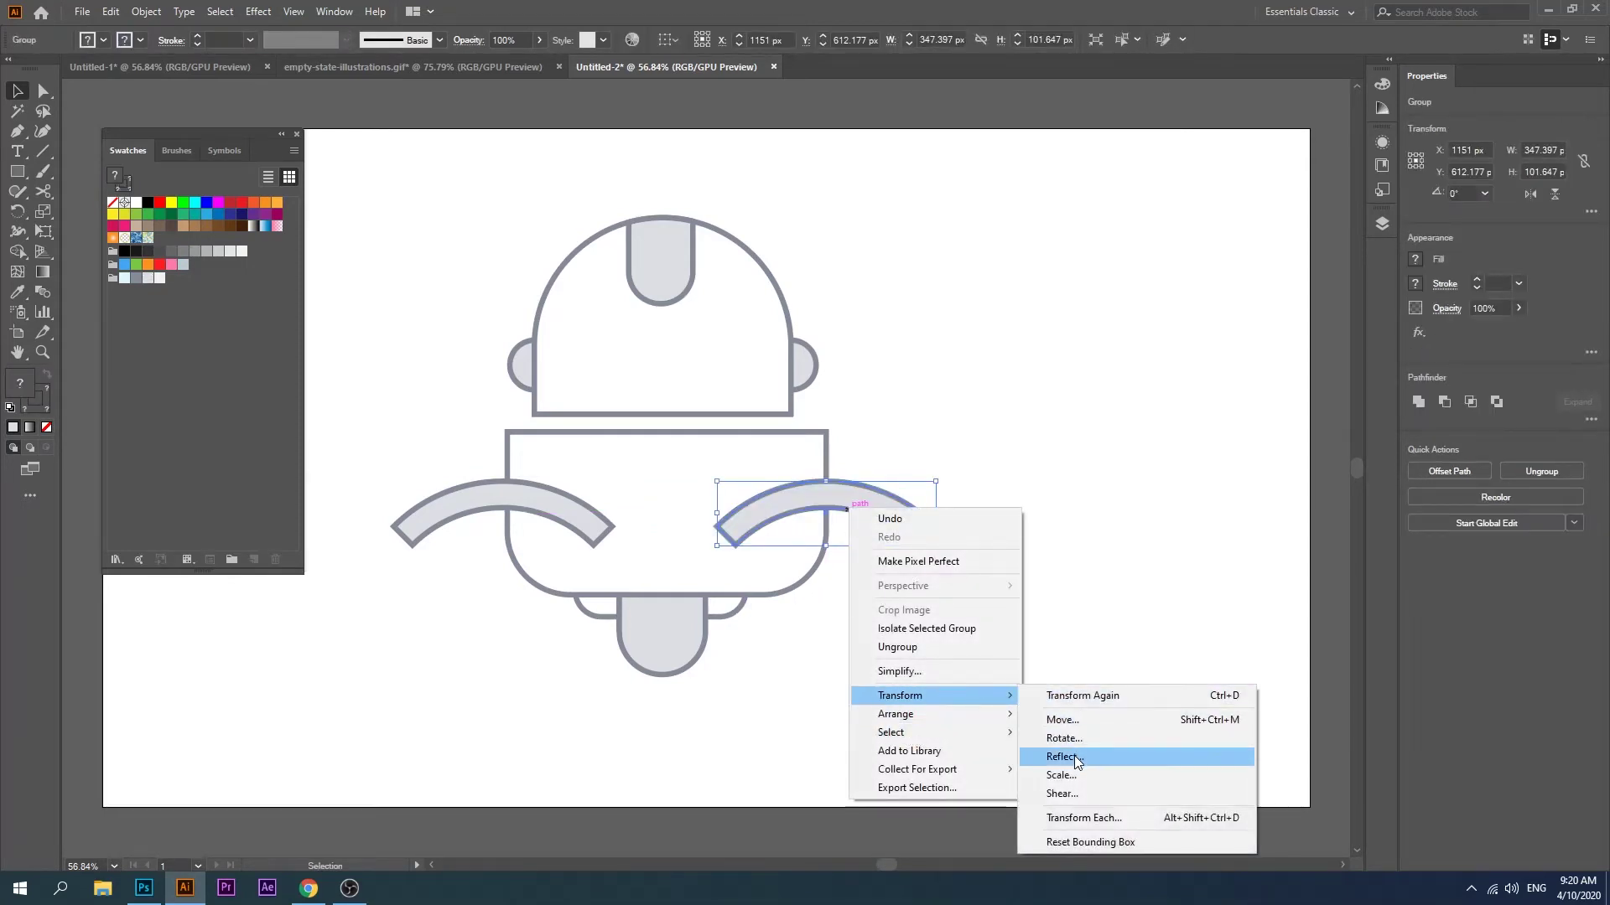
mouse_move(901, 696)
click(1077, 759)
drag(832, 292, 1183, 328)
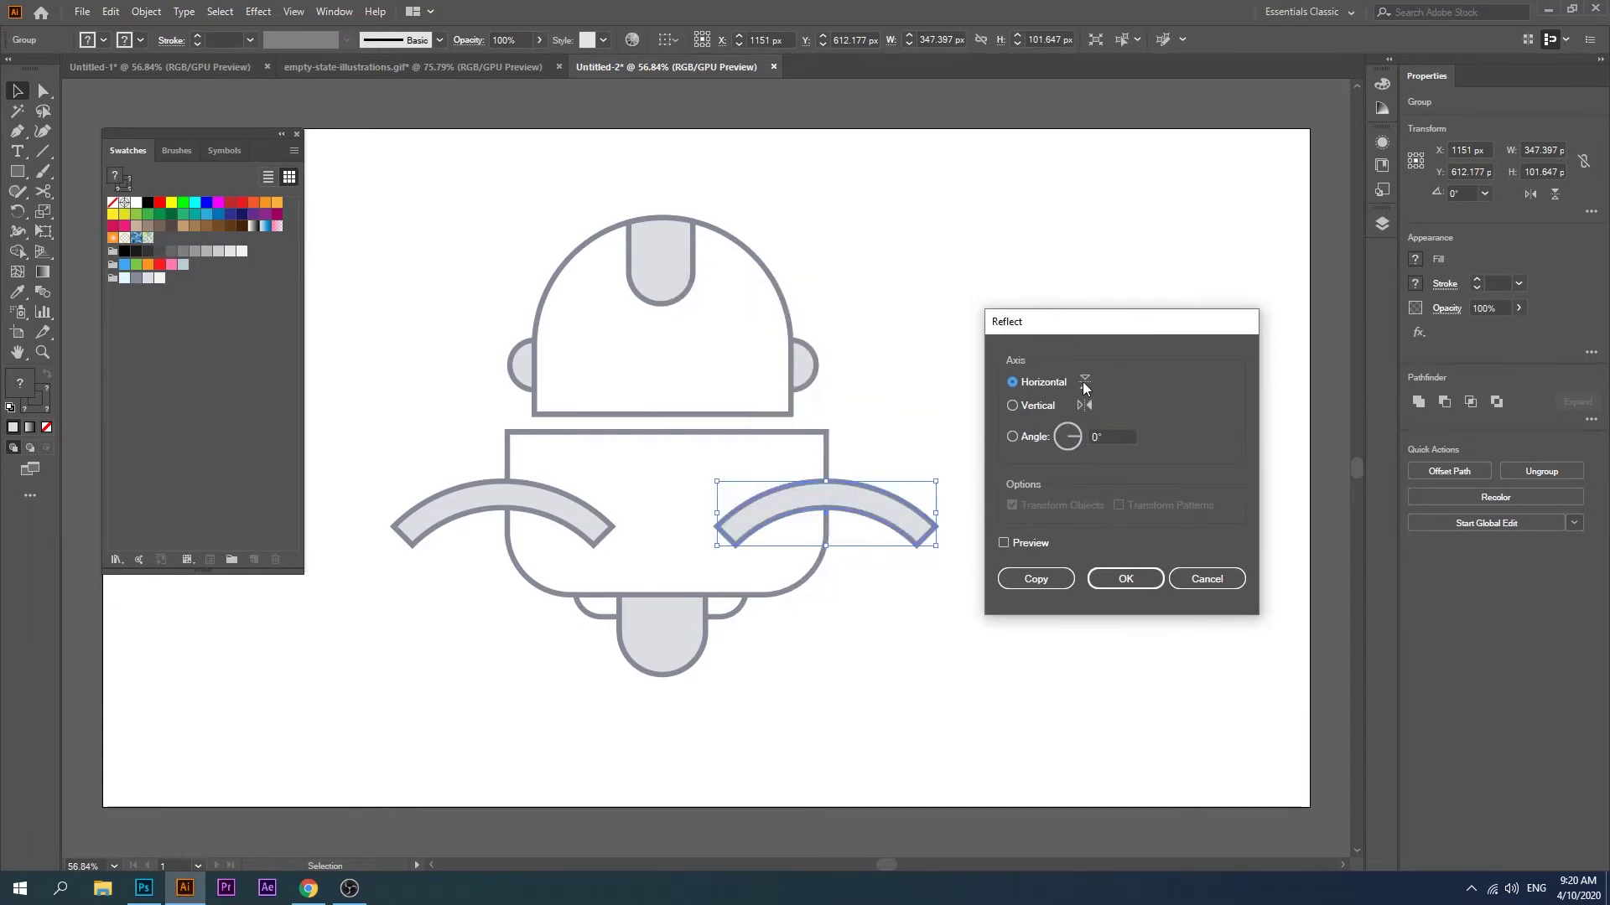
click(1020, 542)
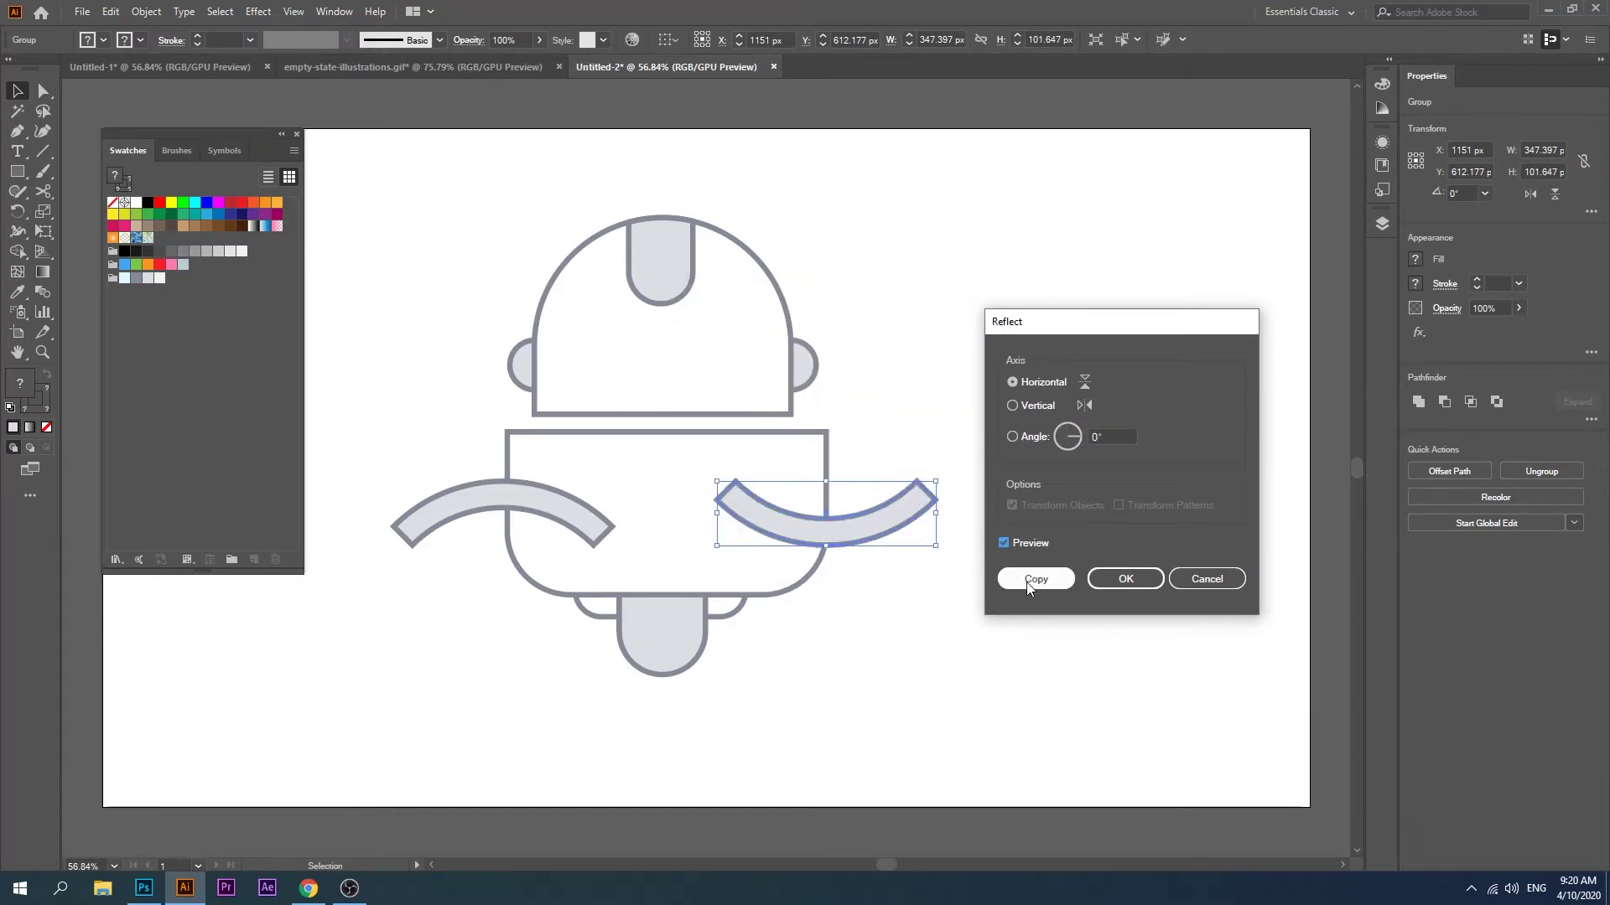
click(1125, 579)
drag(884, 532, 881, 520)
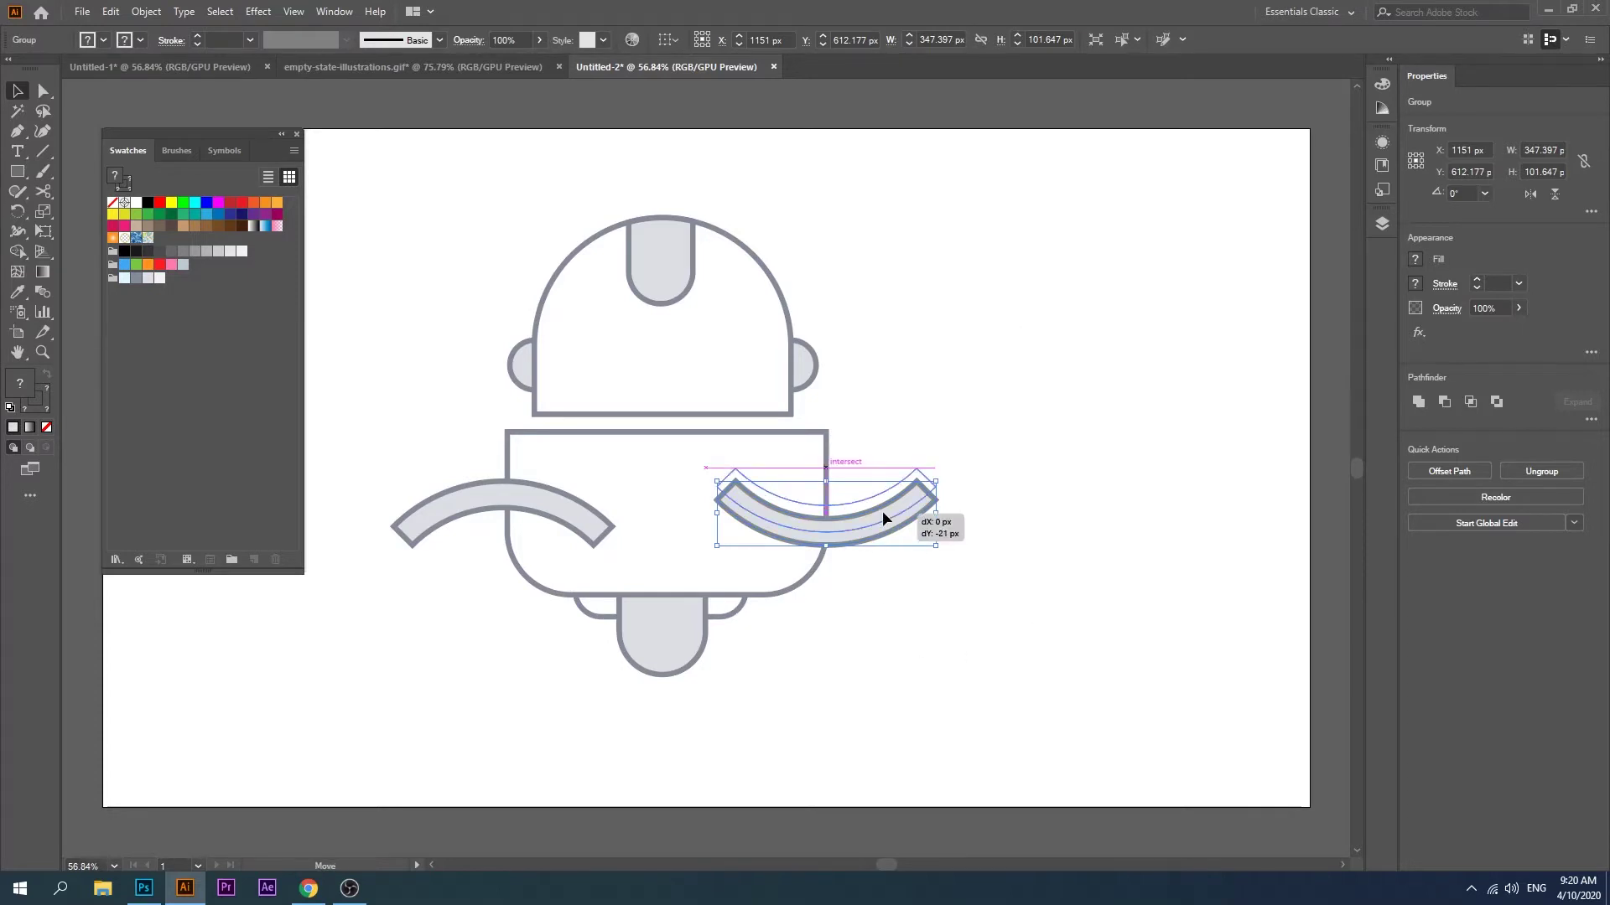
Step: Send both arches behind the body
shift+click(600, 530)
right_click(815, 531)
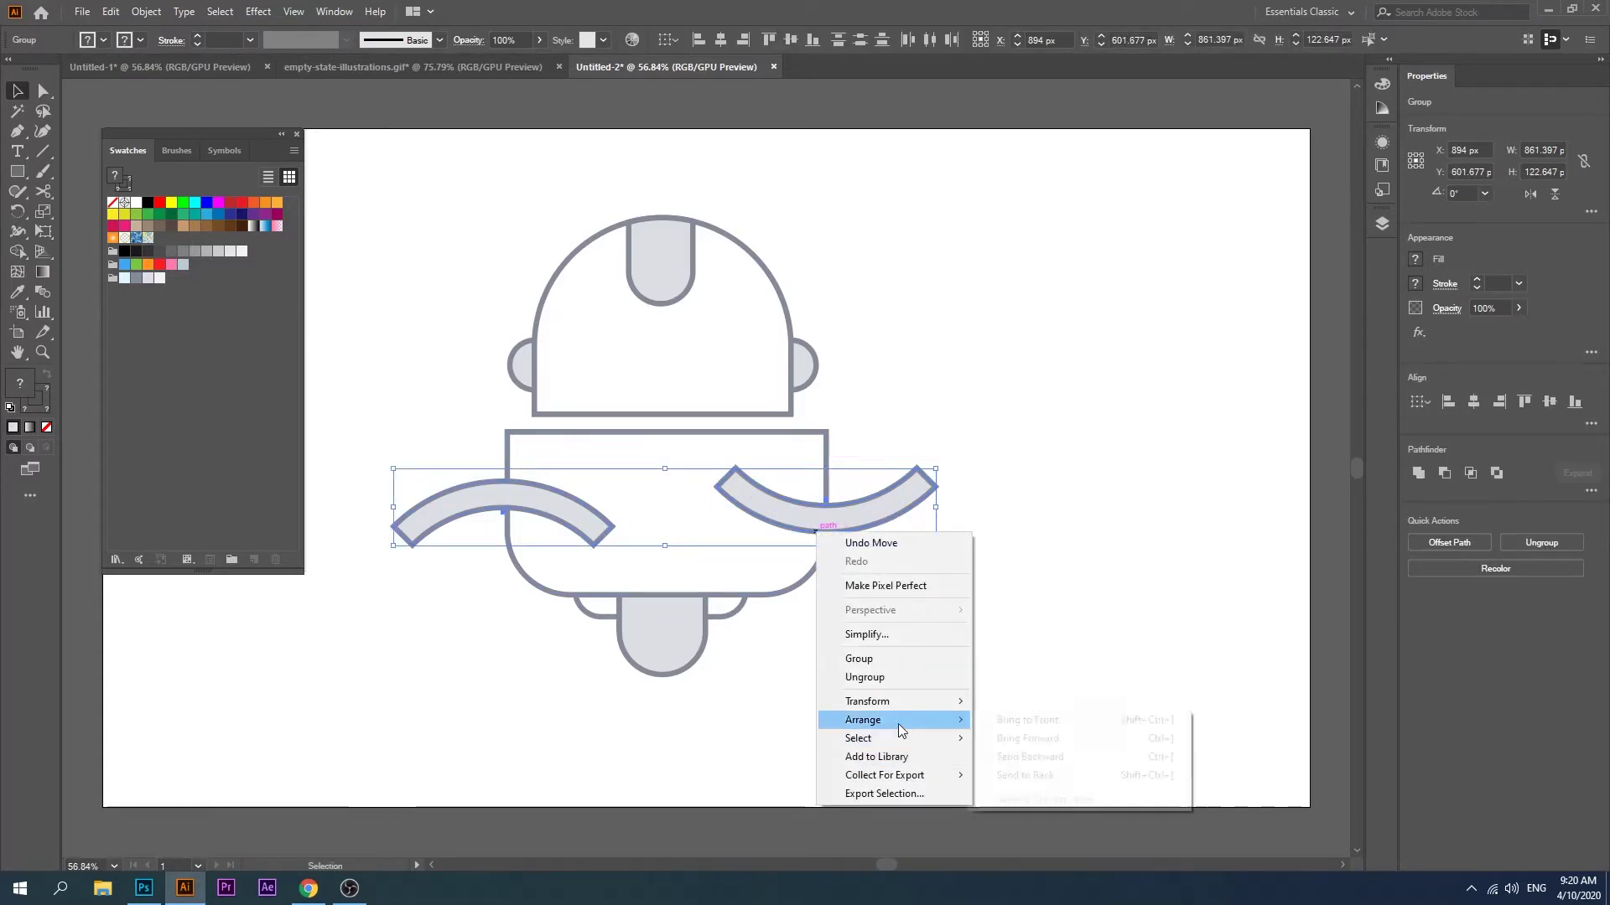
click(1023, 766)
click(667, 752)
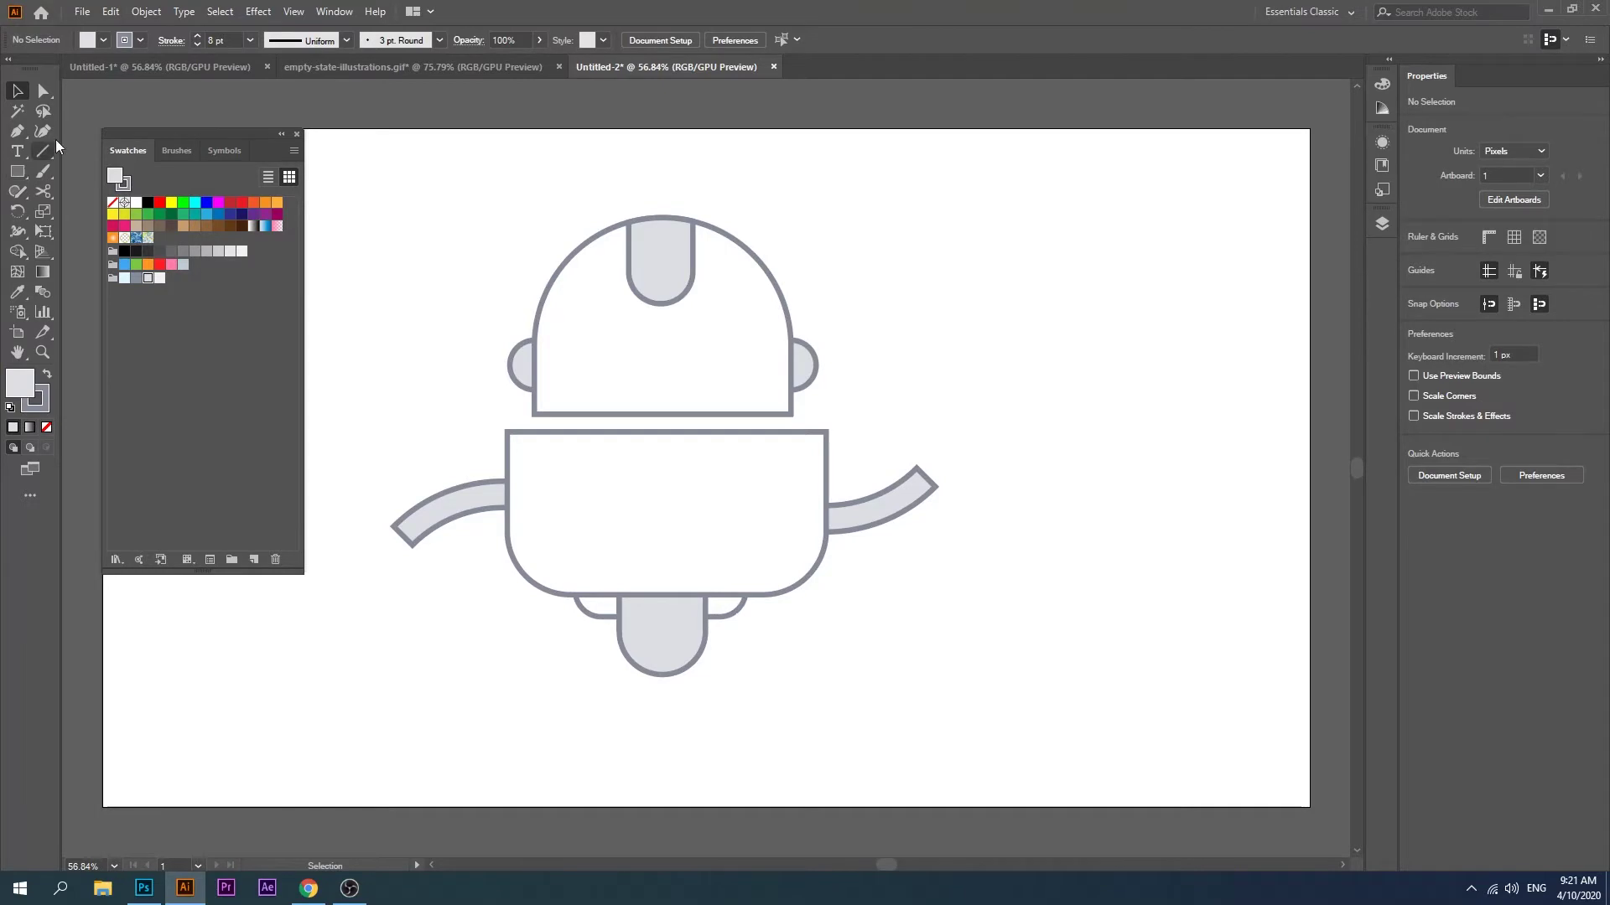
Step: Uncover the four colour reference squares and stack them at the artboard's top-left corner
drag(174, 140, 1171, 157)
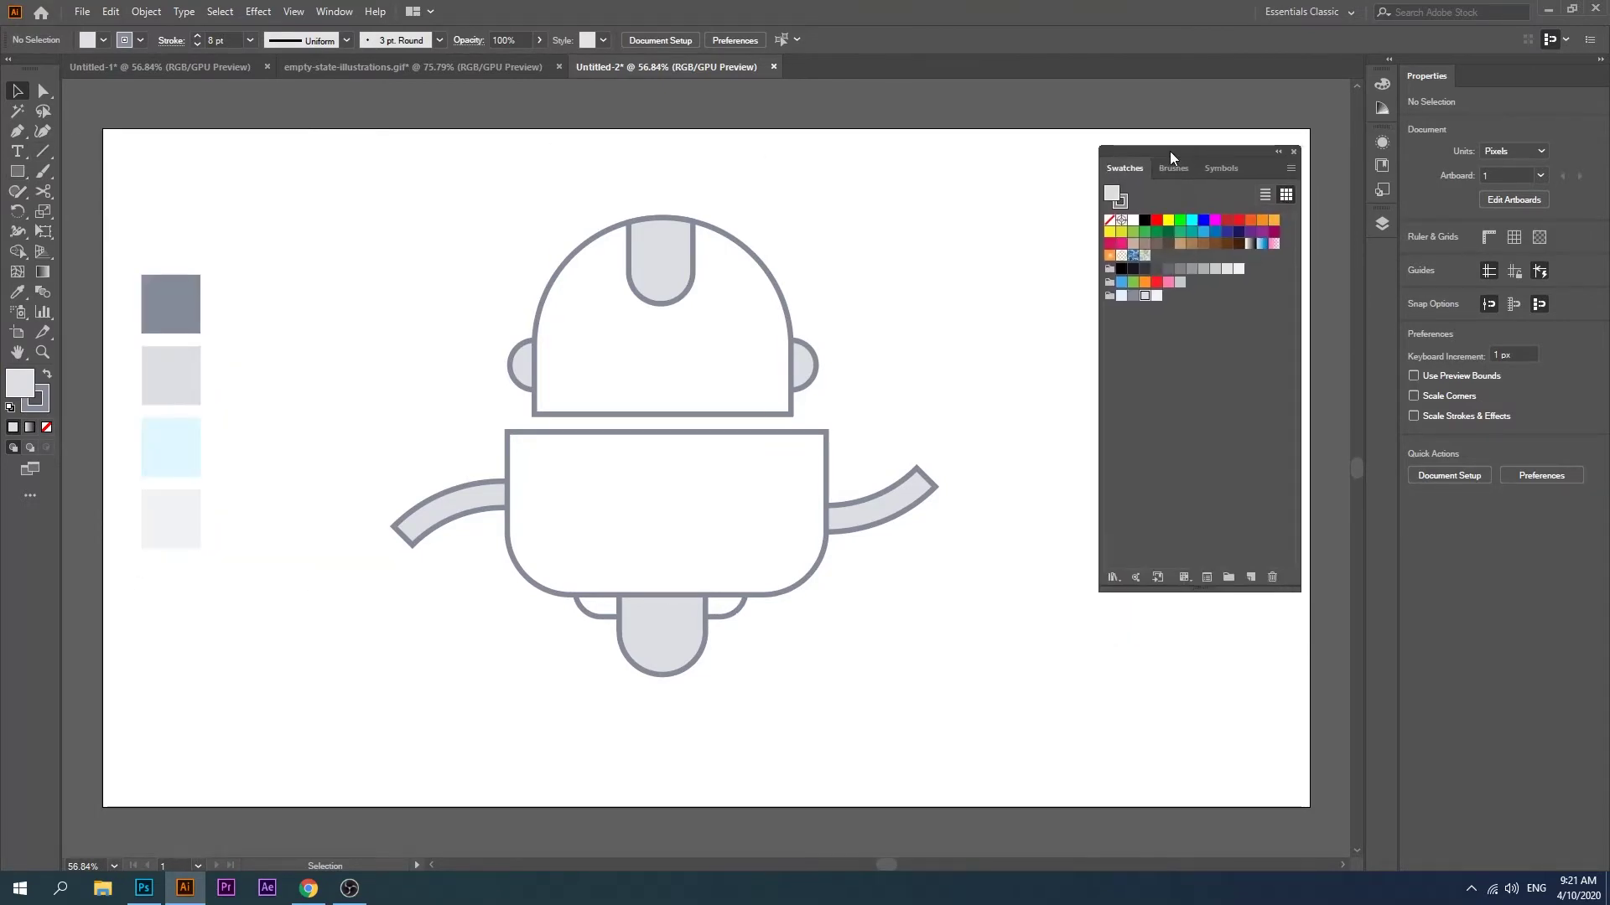
mouse_move(220, 214)
mouse_down()
mouse_move(172, 558)
mouse_move(150, 401)
mouse_up()
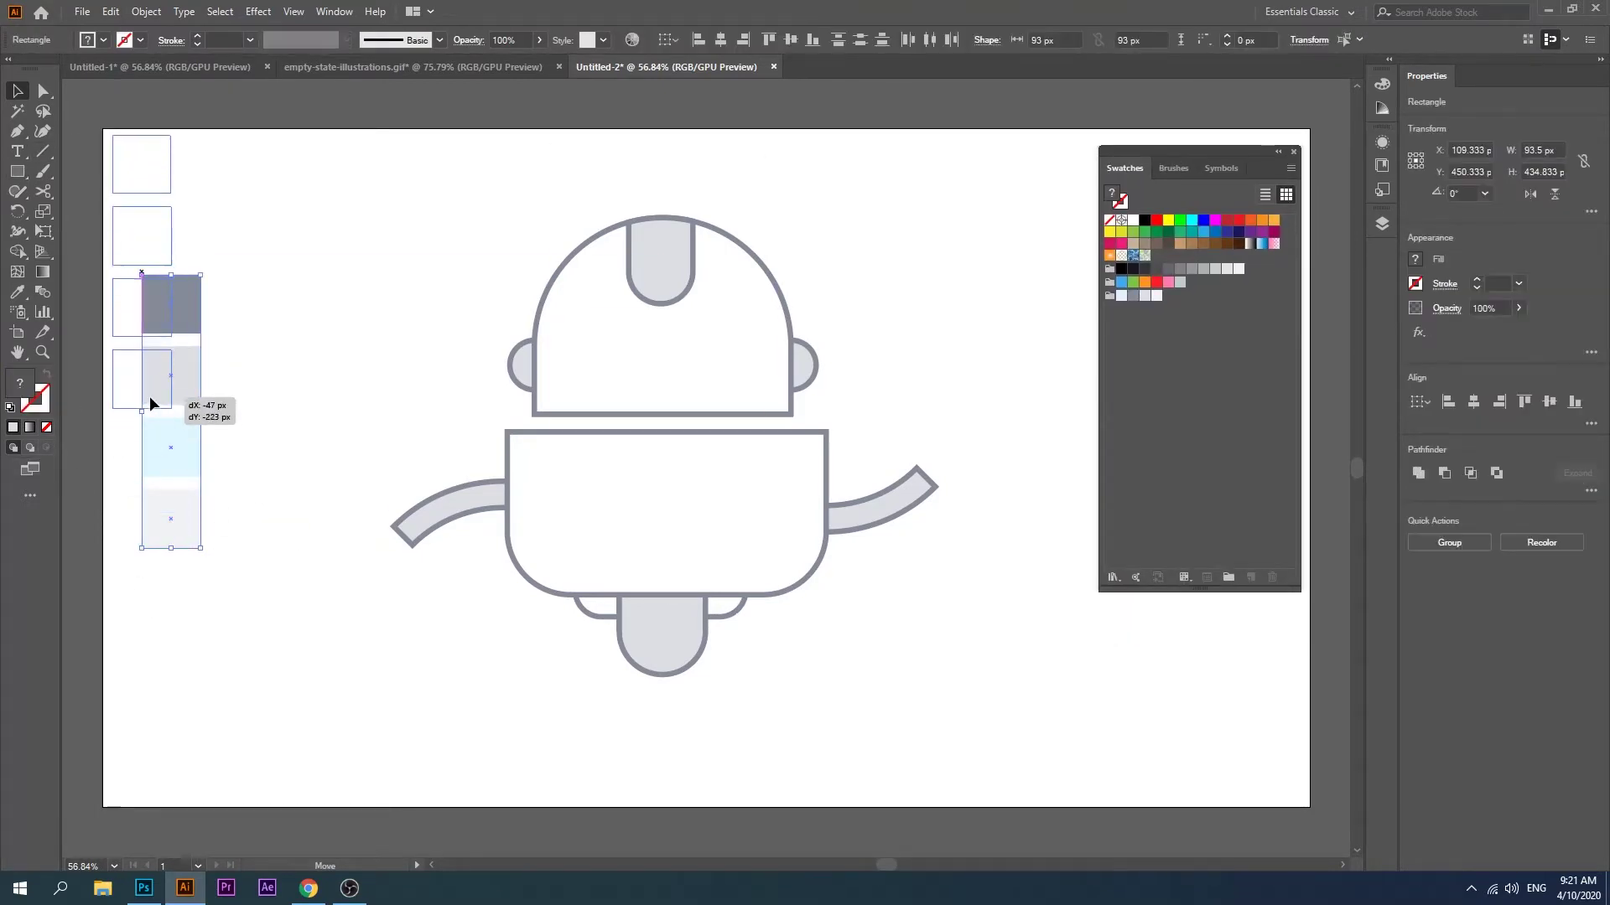
click(256, 472)
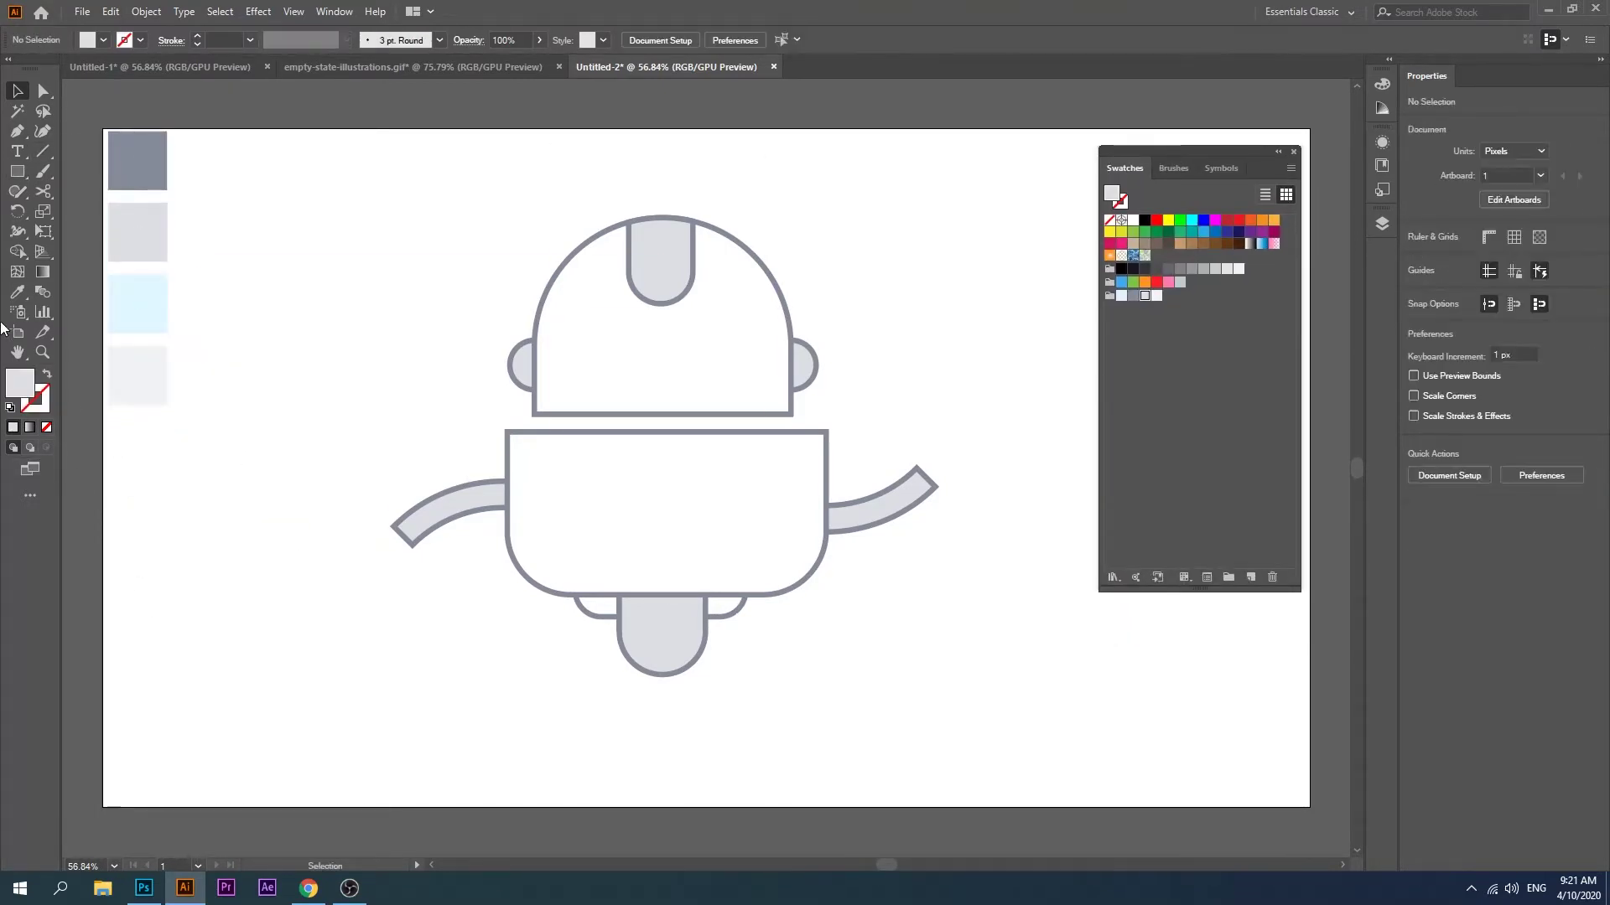
click(19, 173)
click(95, 211)
Step: Draw a large circle at the artboard's lower left with a grey 8 pt outline
mouse_move(194, 541)
mouse_down()
mouse_move(236, 615)
mouse_move(303, 668)
mouse_up()
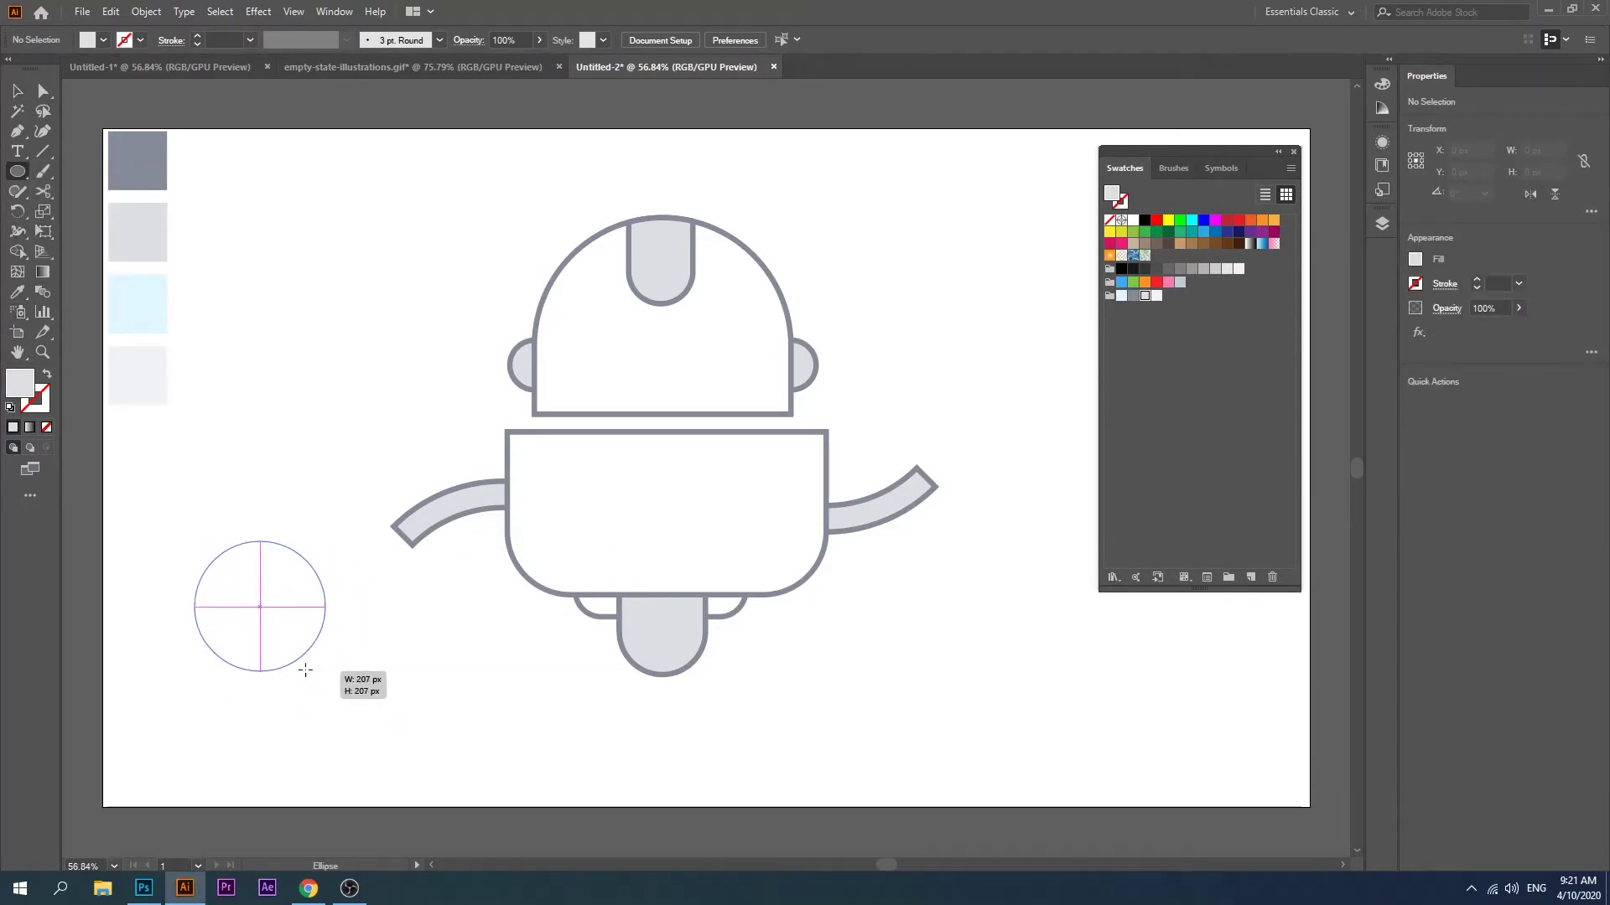
drag(304, 669, 302, 668)
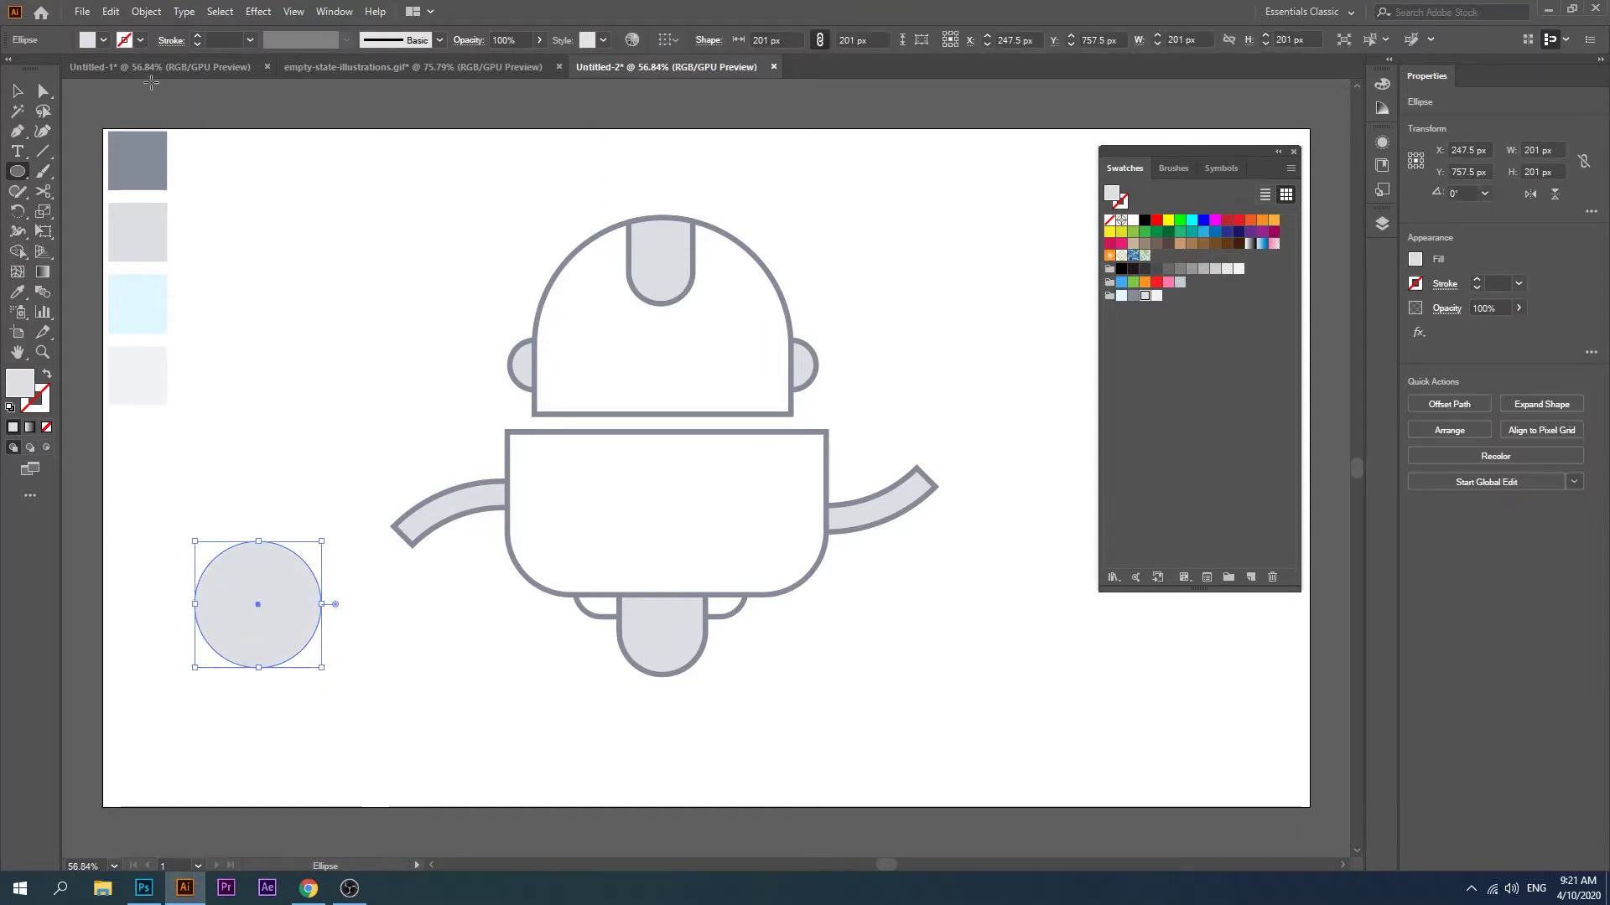
click(104, 43)
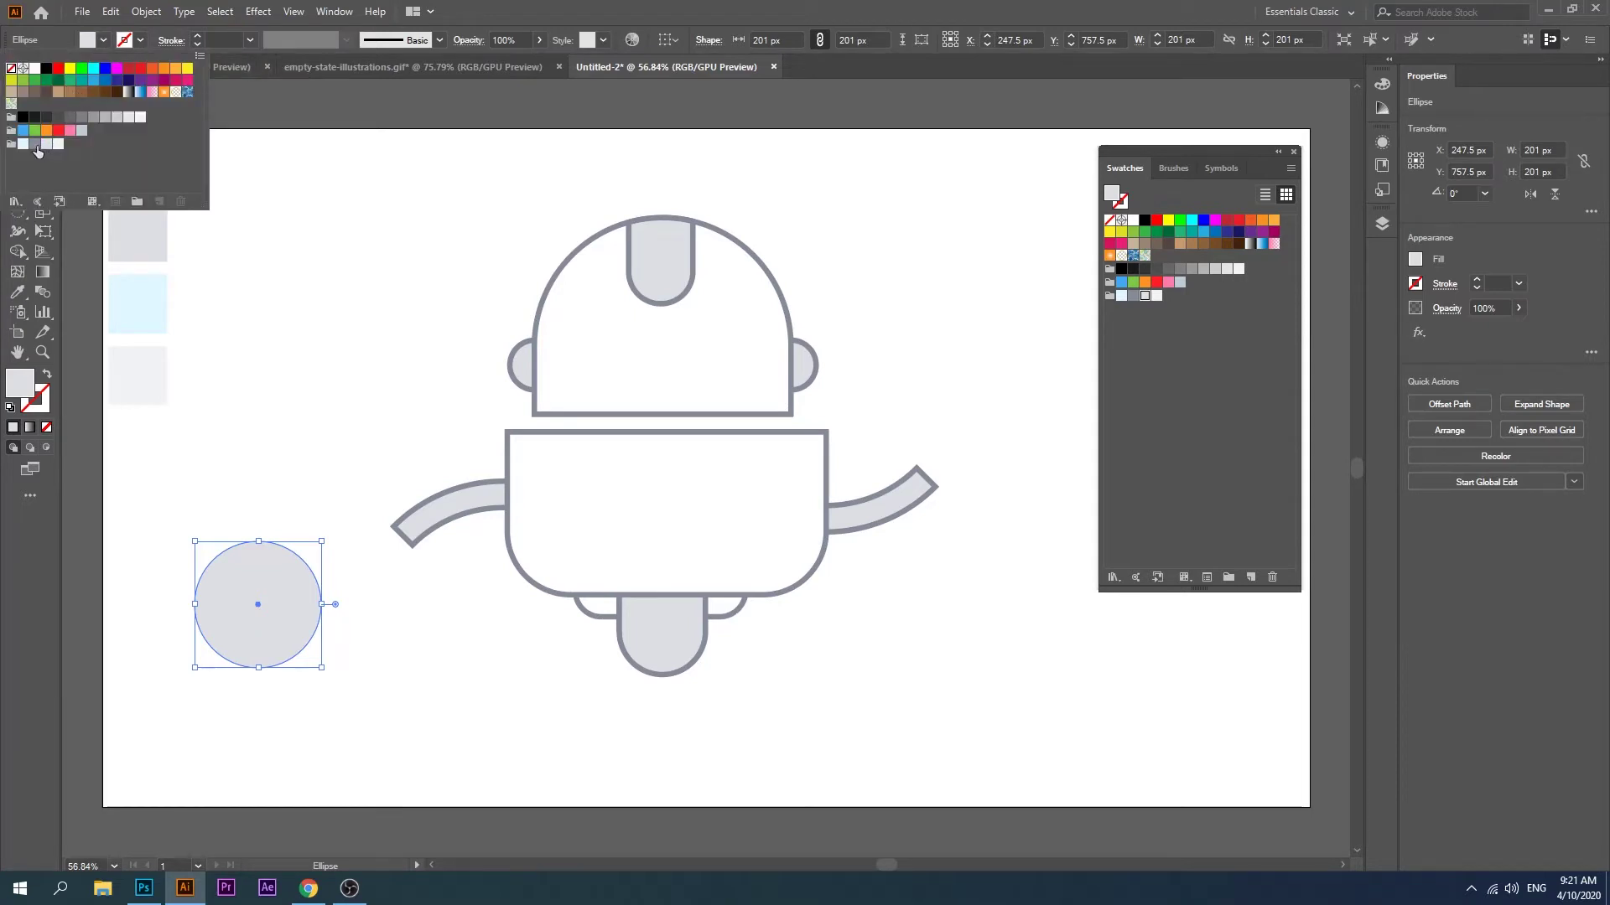
click(36, 144)
click(227, 40)
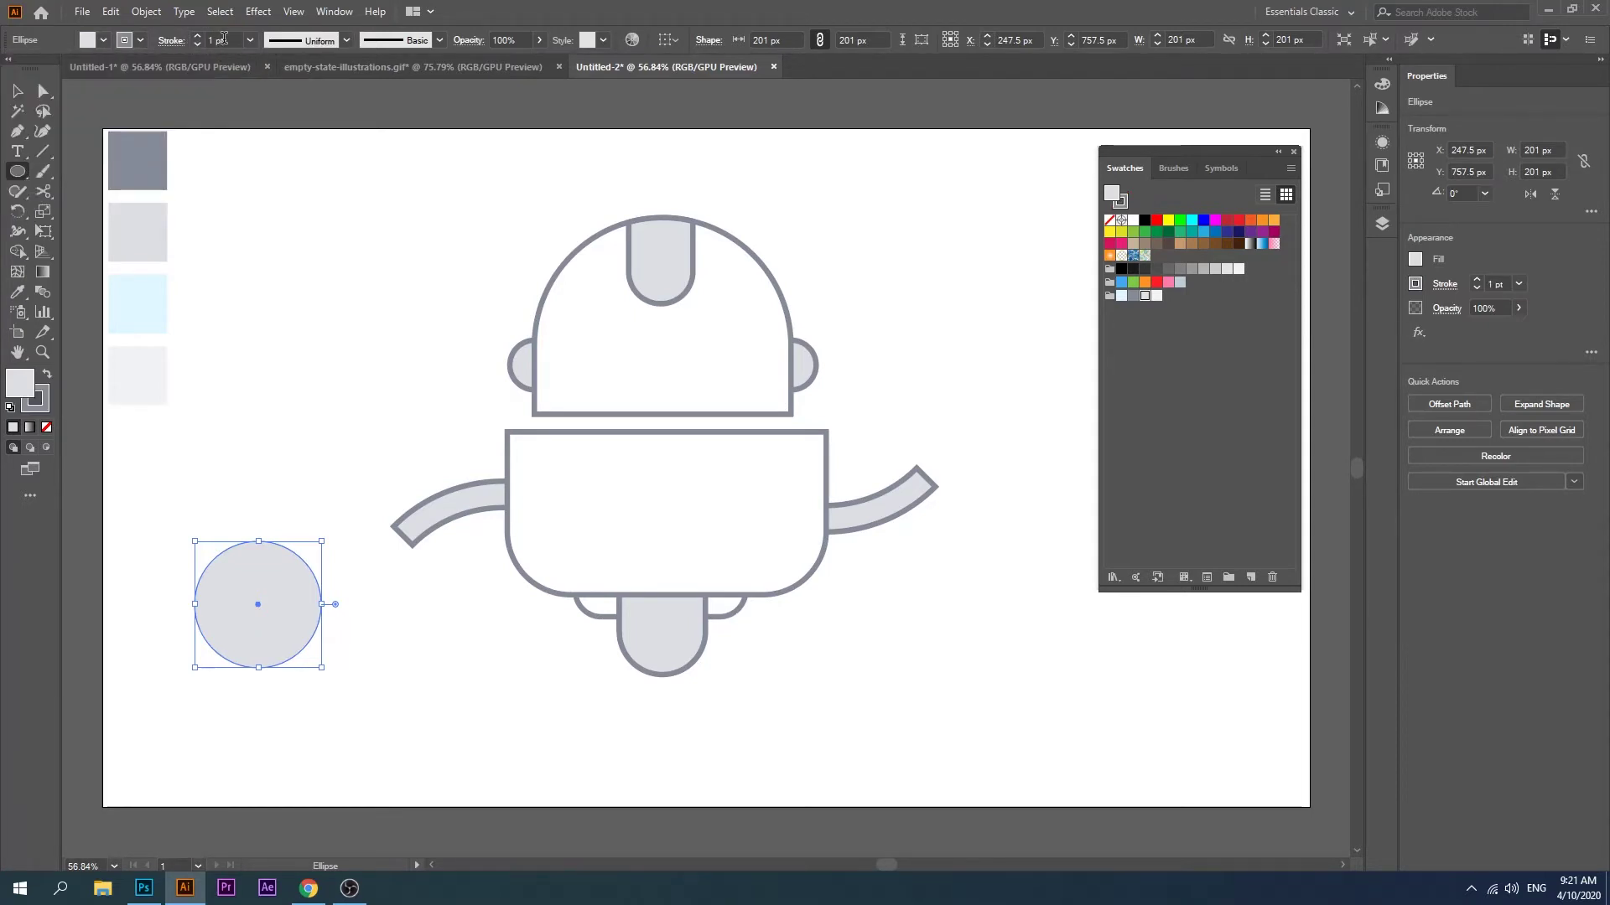
click(223, 40)
text(8)
key(Return)
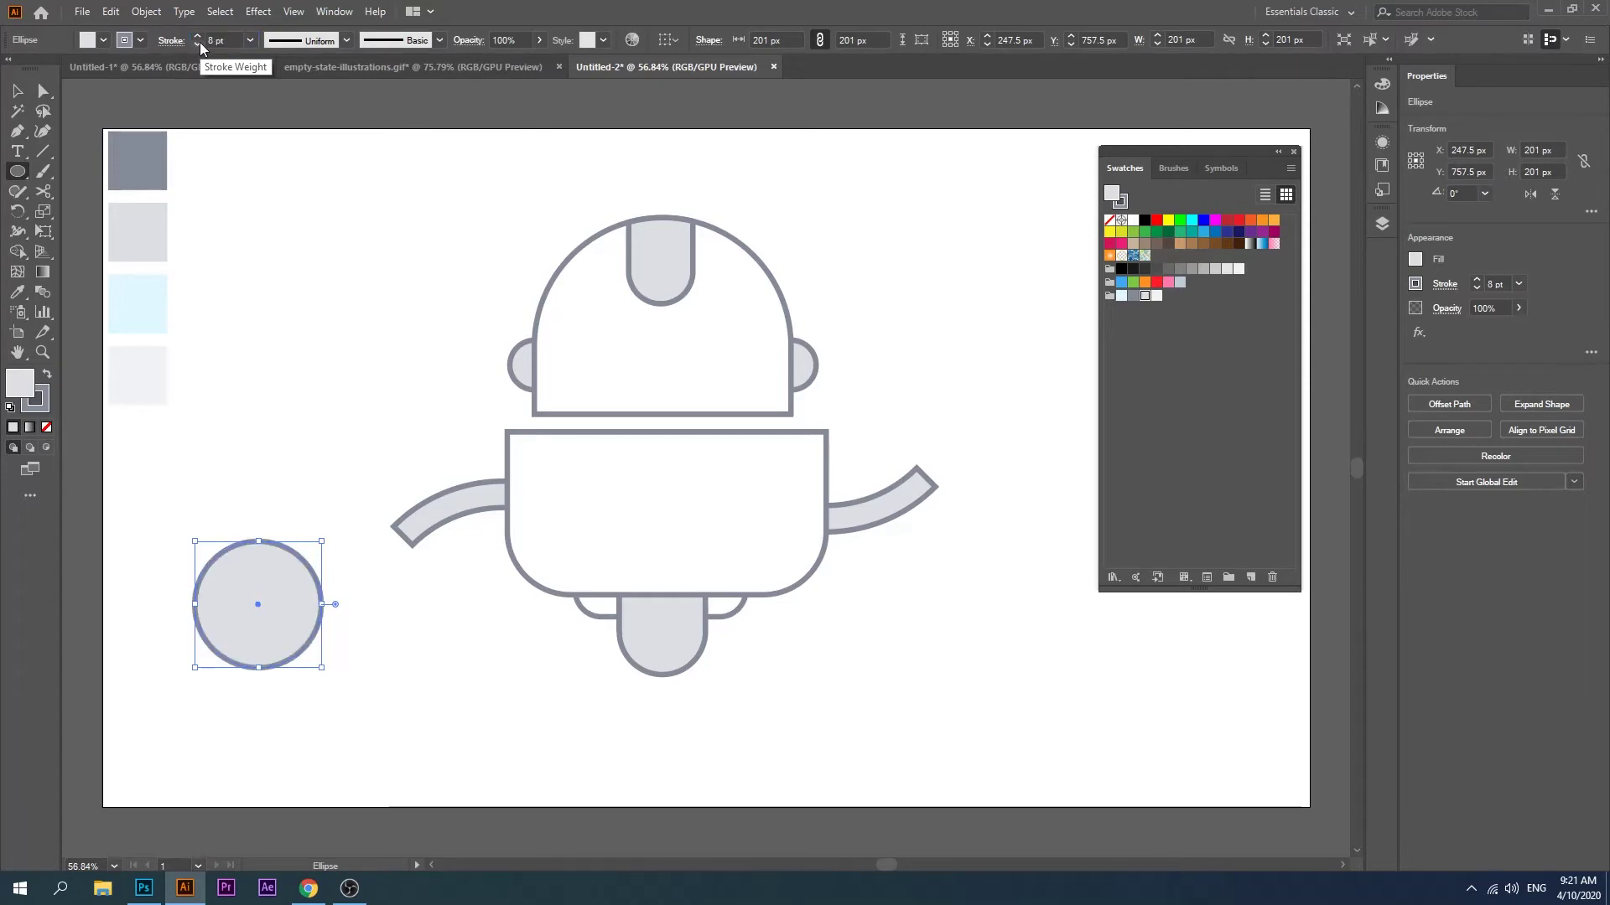
click(17, 89)
Step: Add a 30 px Offset Path around the circle
click(287, 503)
click(275, 587)
click(149, 11)
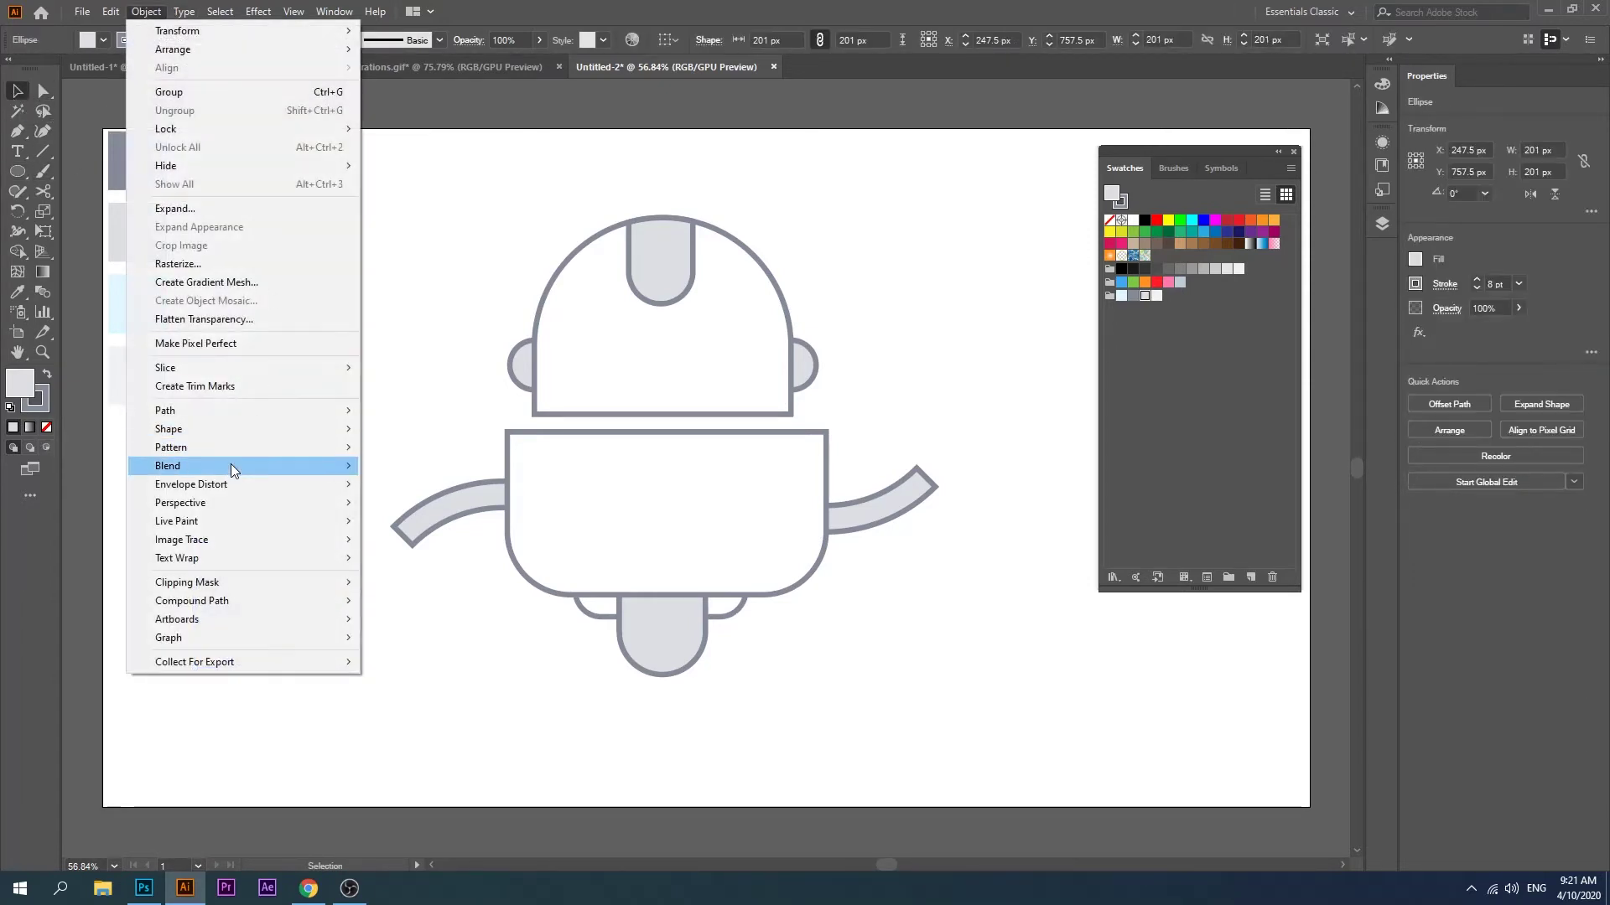
mouse_move(164, 409)
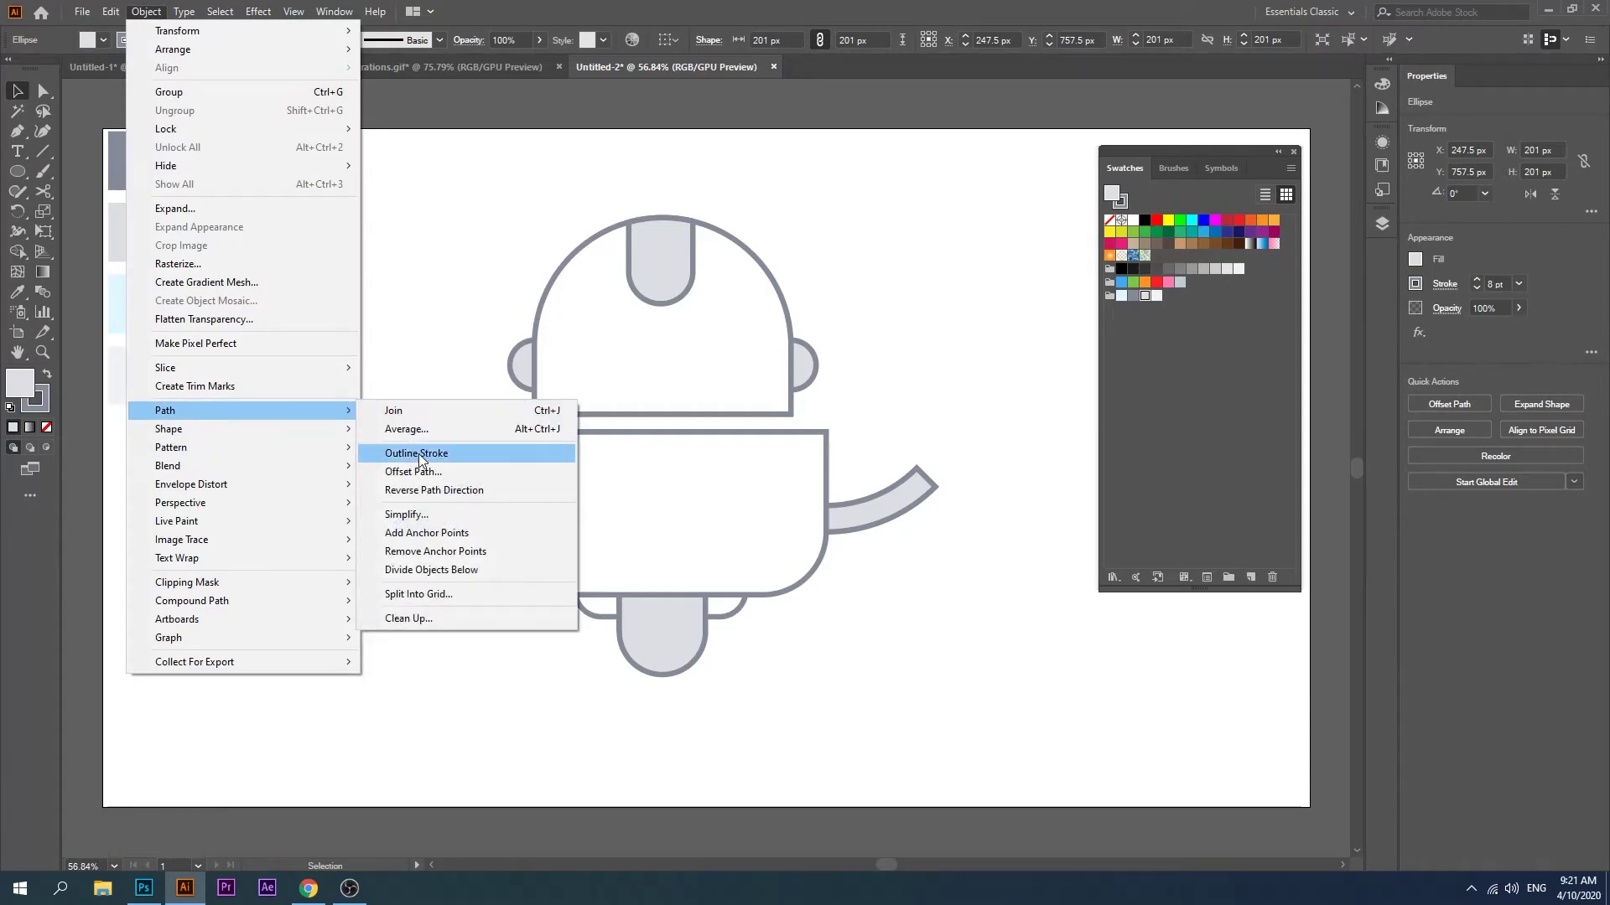
click(424, 472)
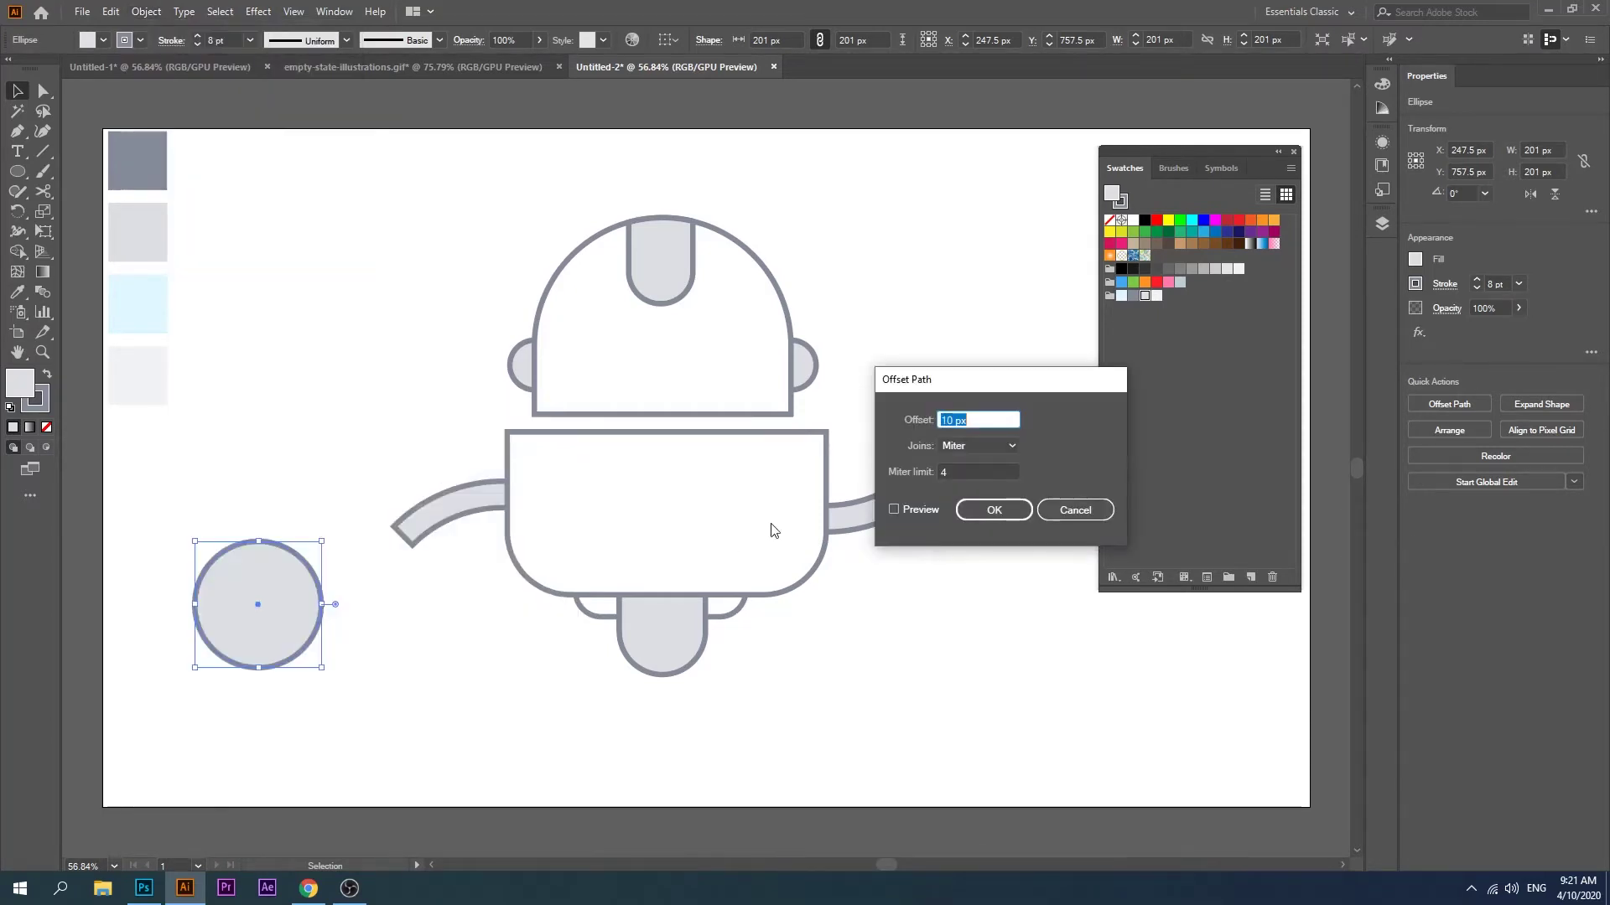
click(920, 511)
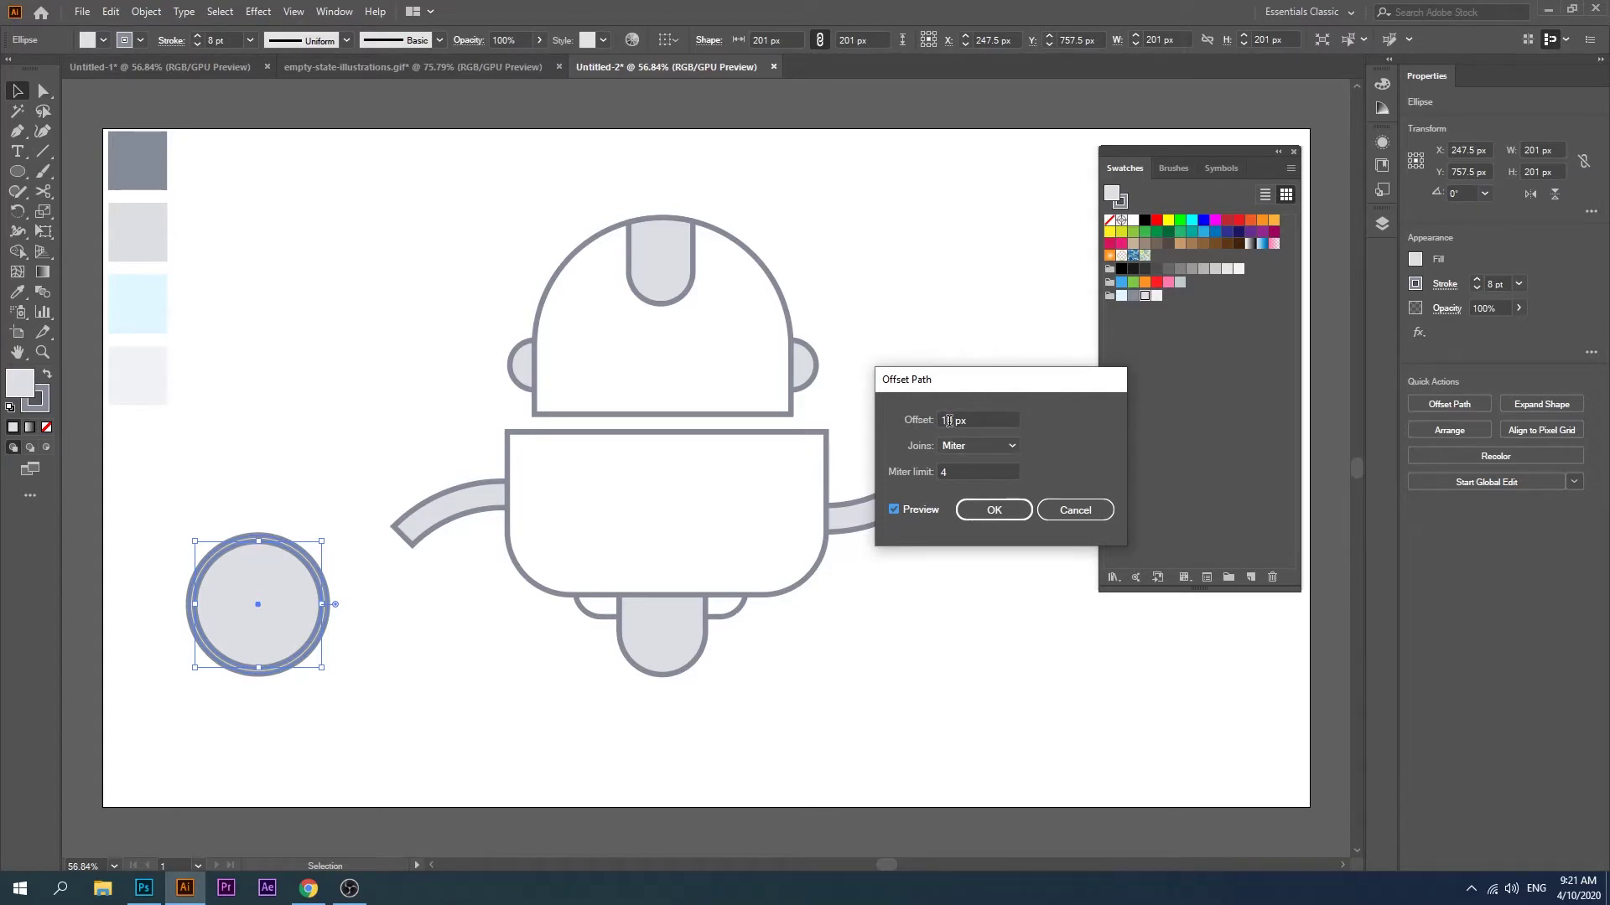
drag(948, 420, 938, 420)
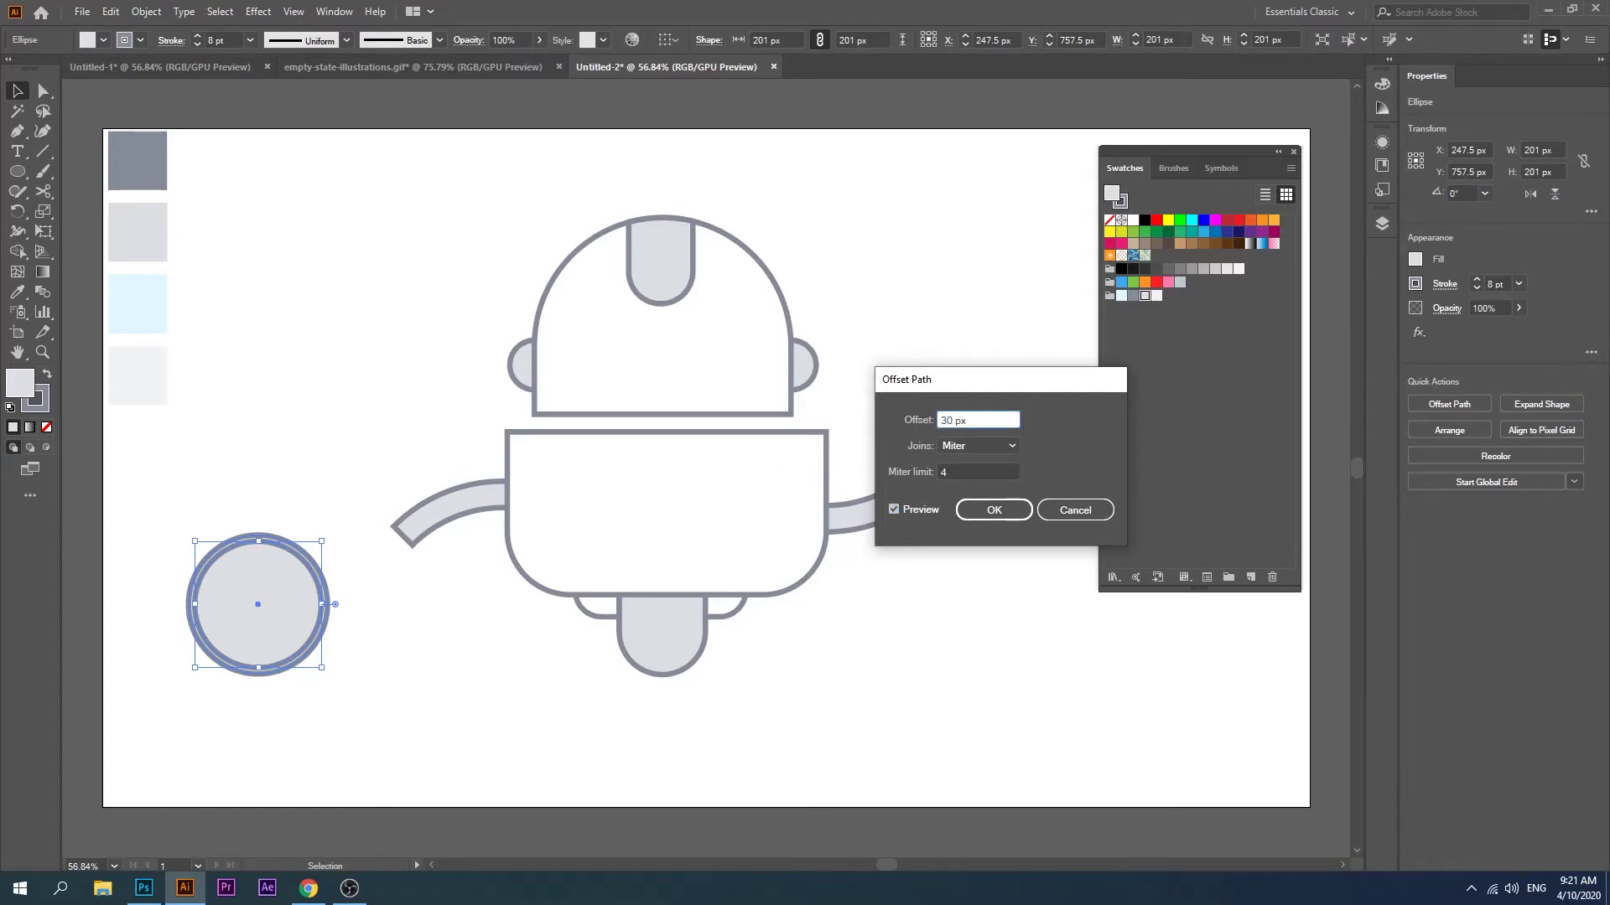
click(914, 511)
click(916, 511)
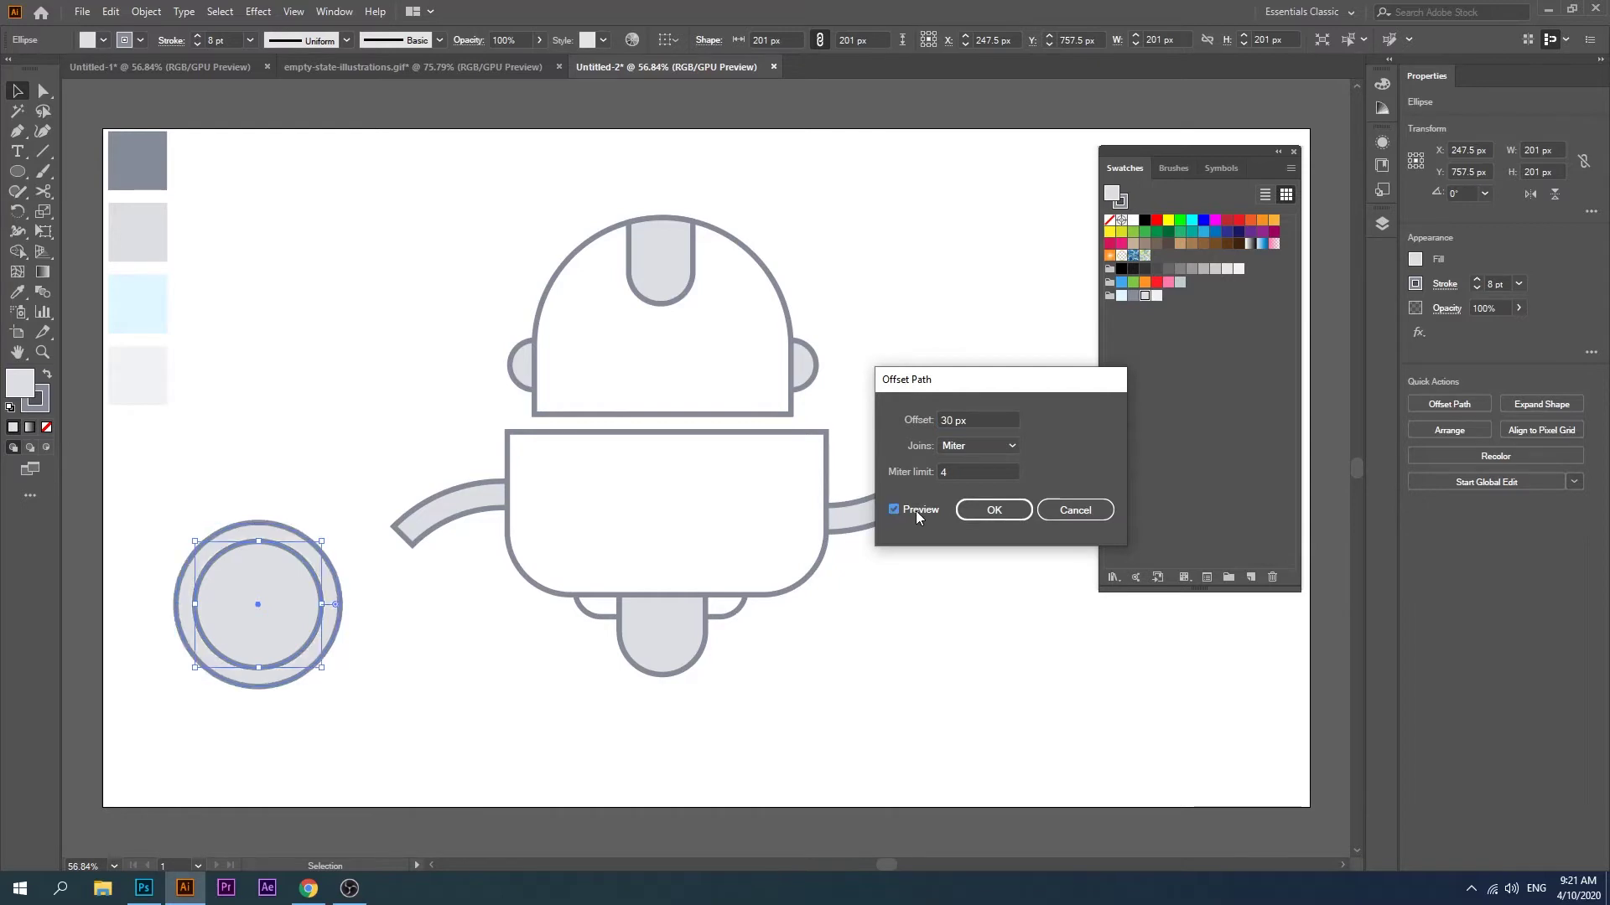
click(979, 509)
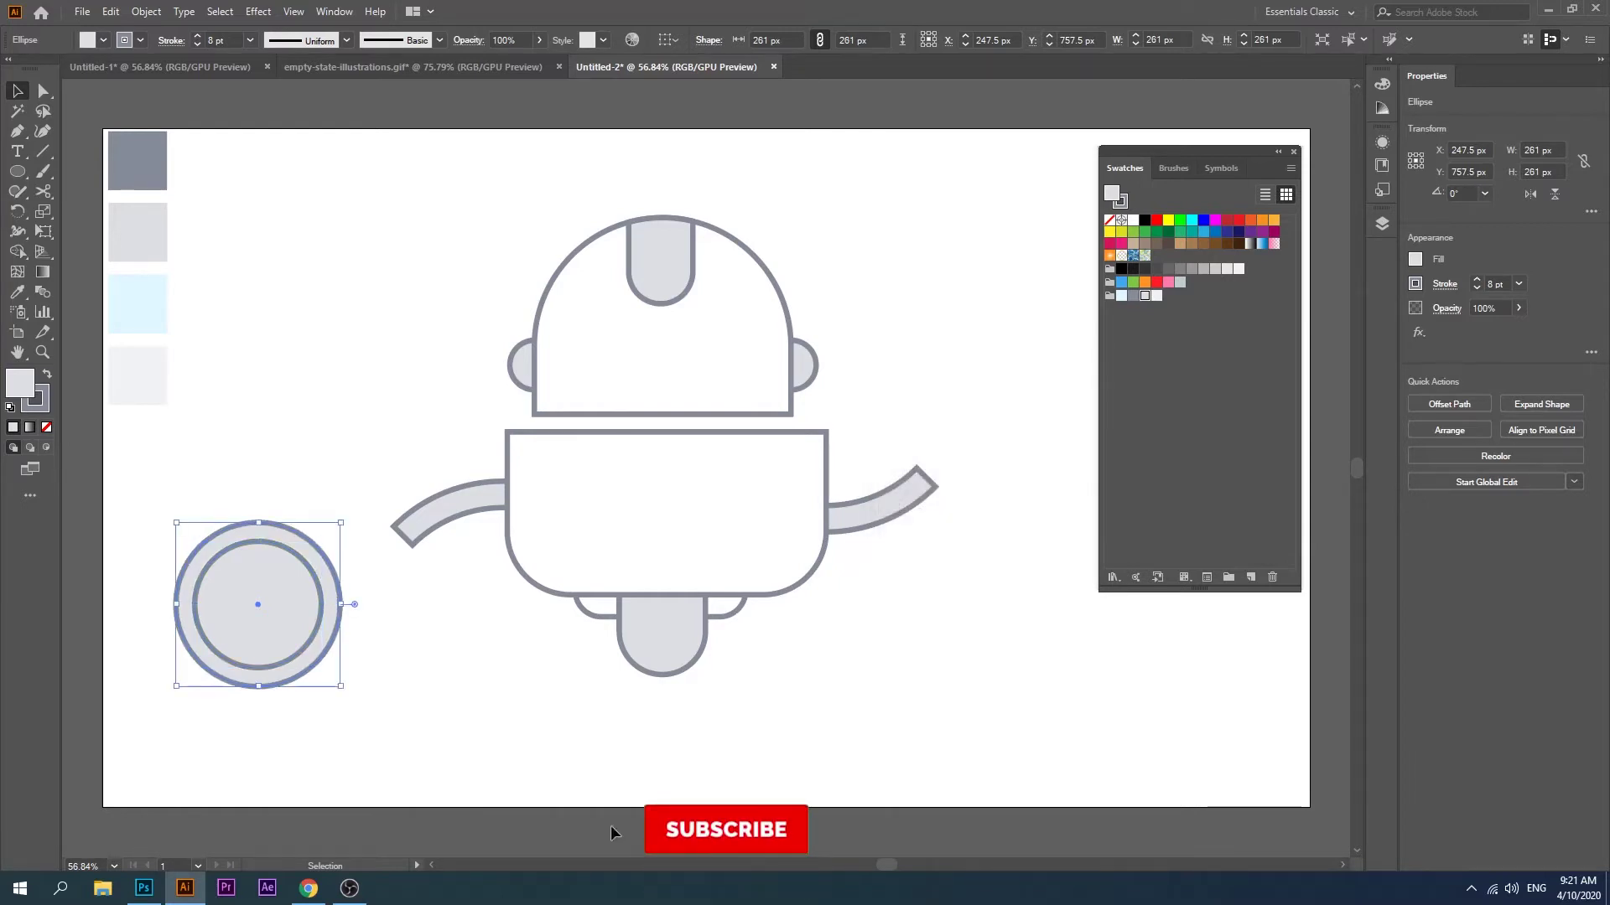
Step: Remove the inner circle with Shape Builder, leaving a ring
drag(324, 430, 252, 692)
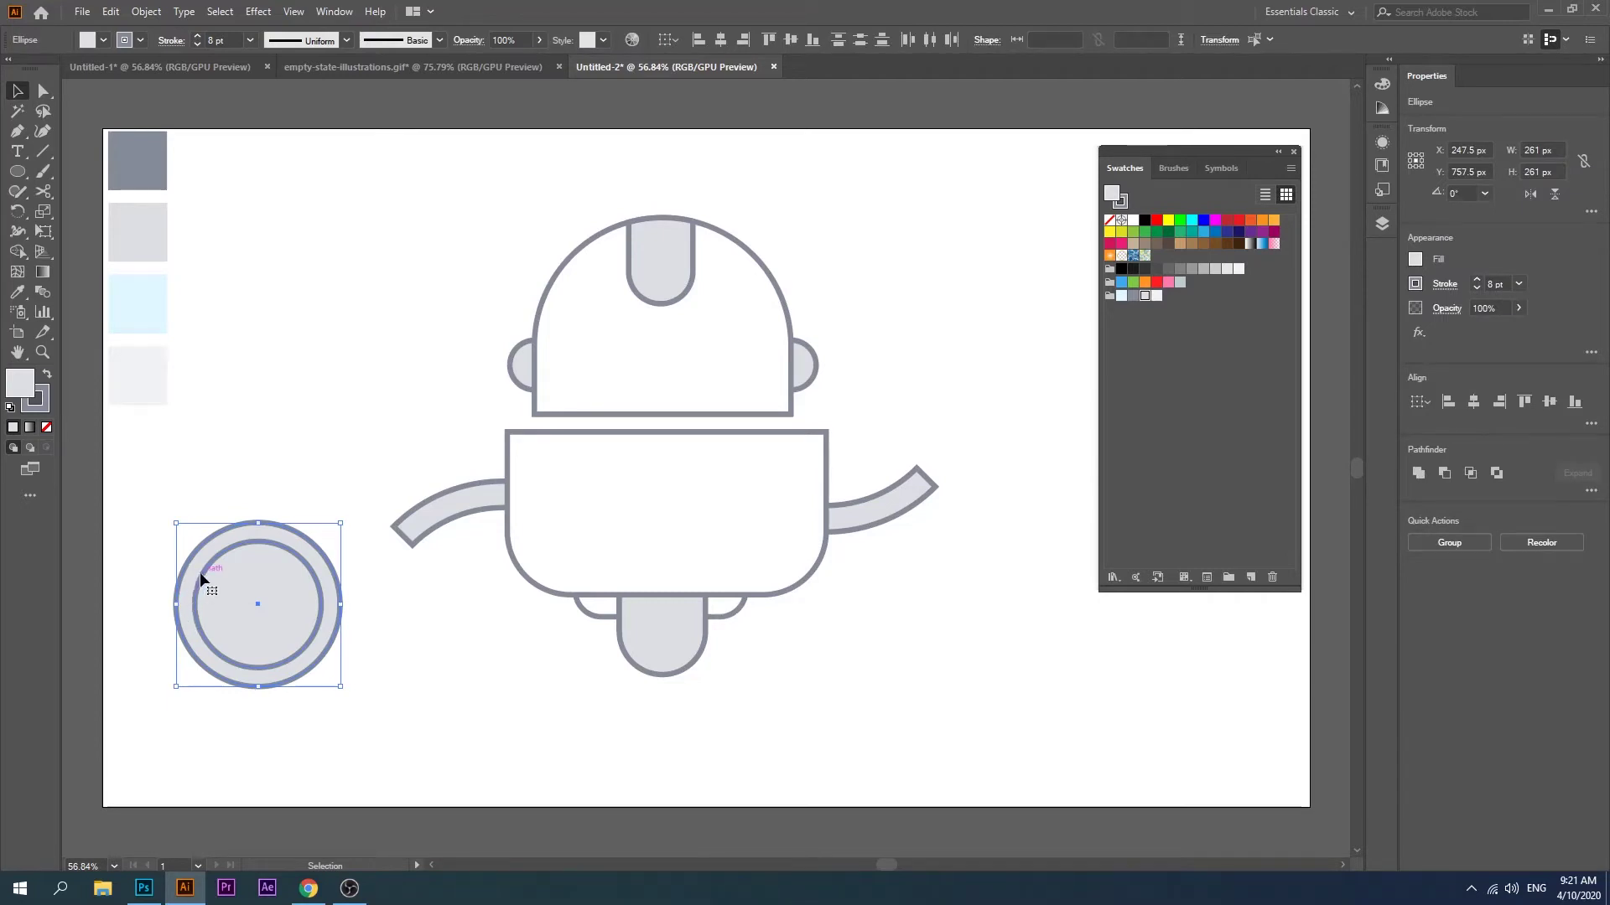
click(18, 252)
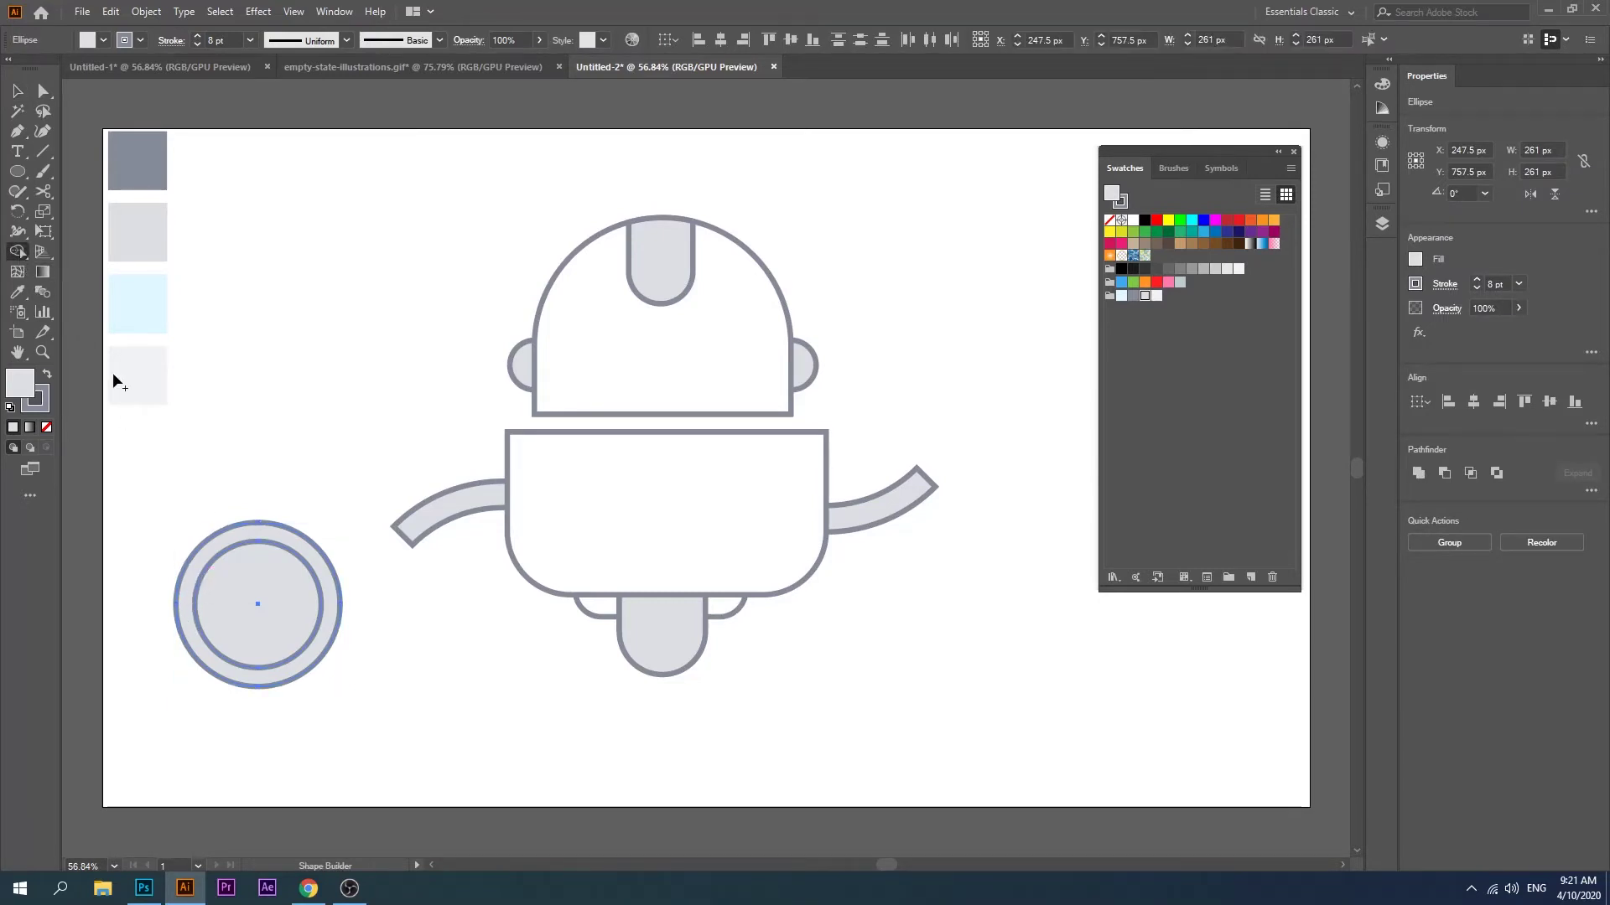
key(v)
click(283, 434)
drag(226, 669, 227, 670)
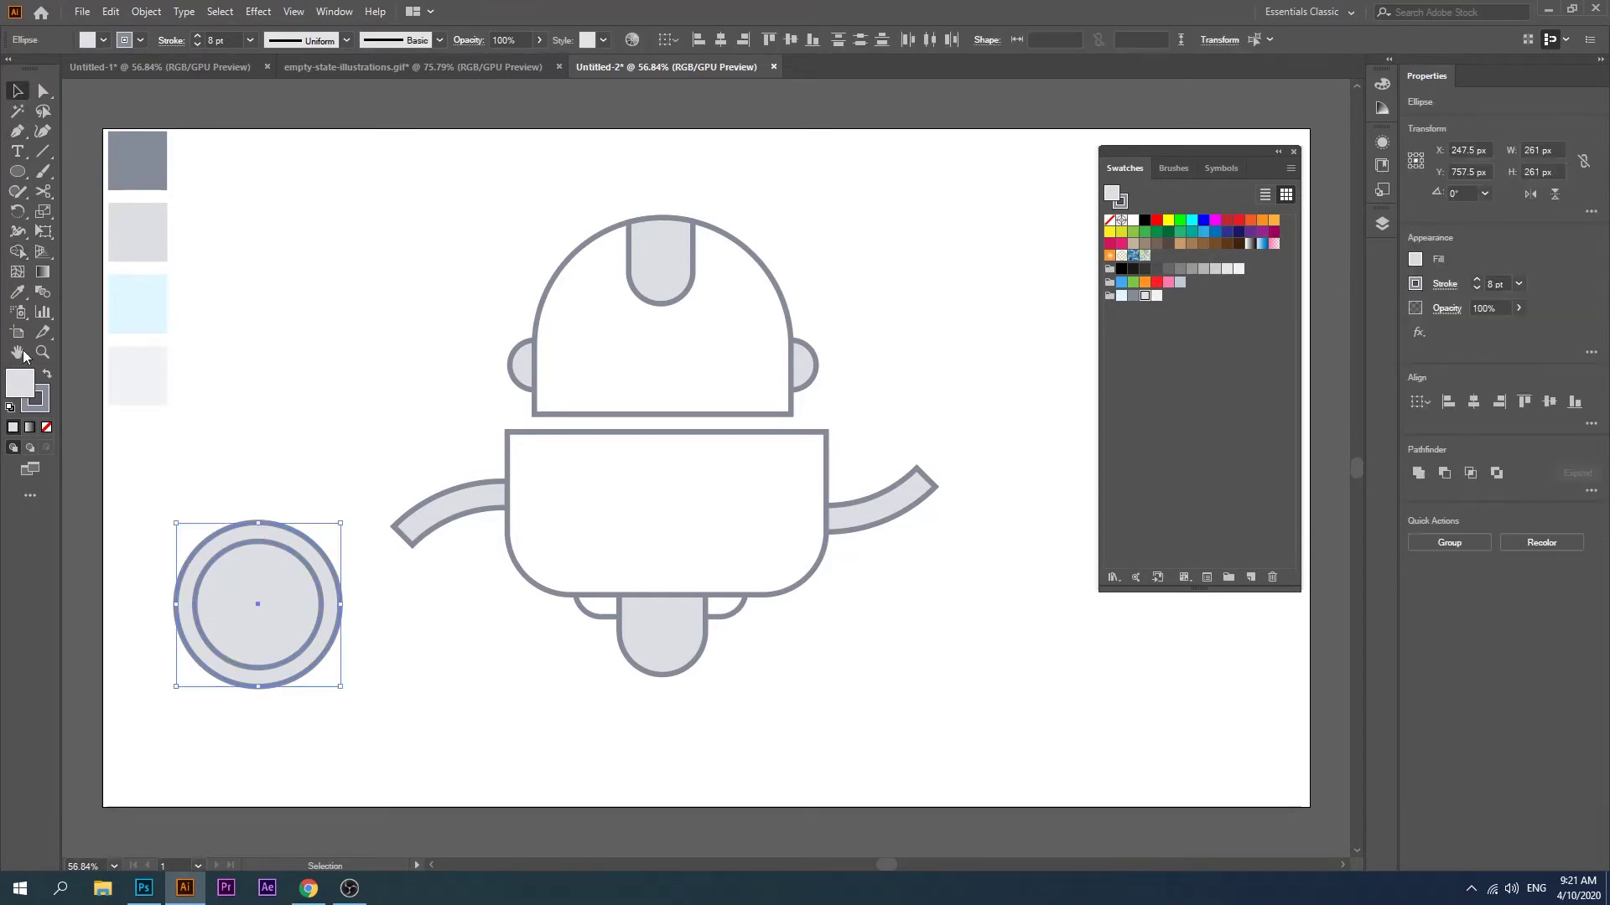
click(17, 251)
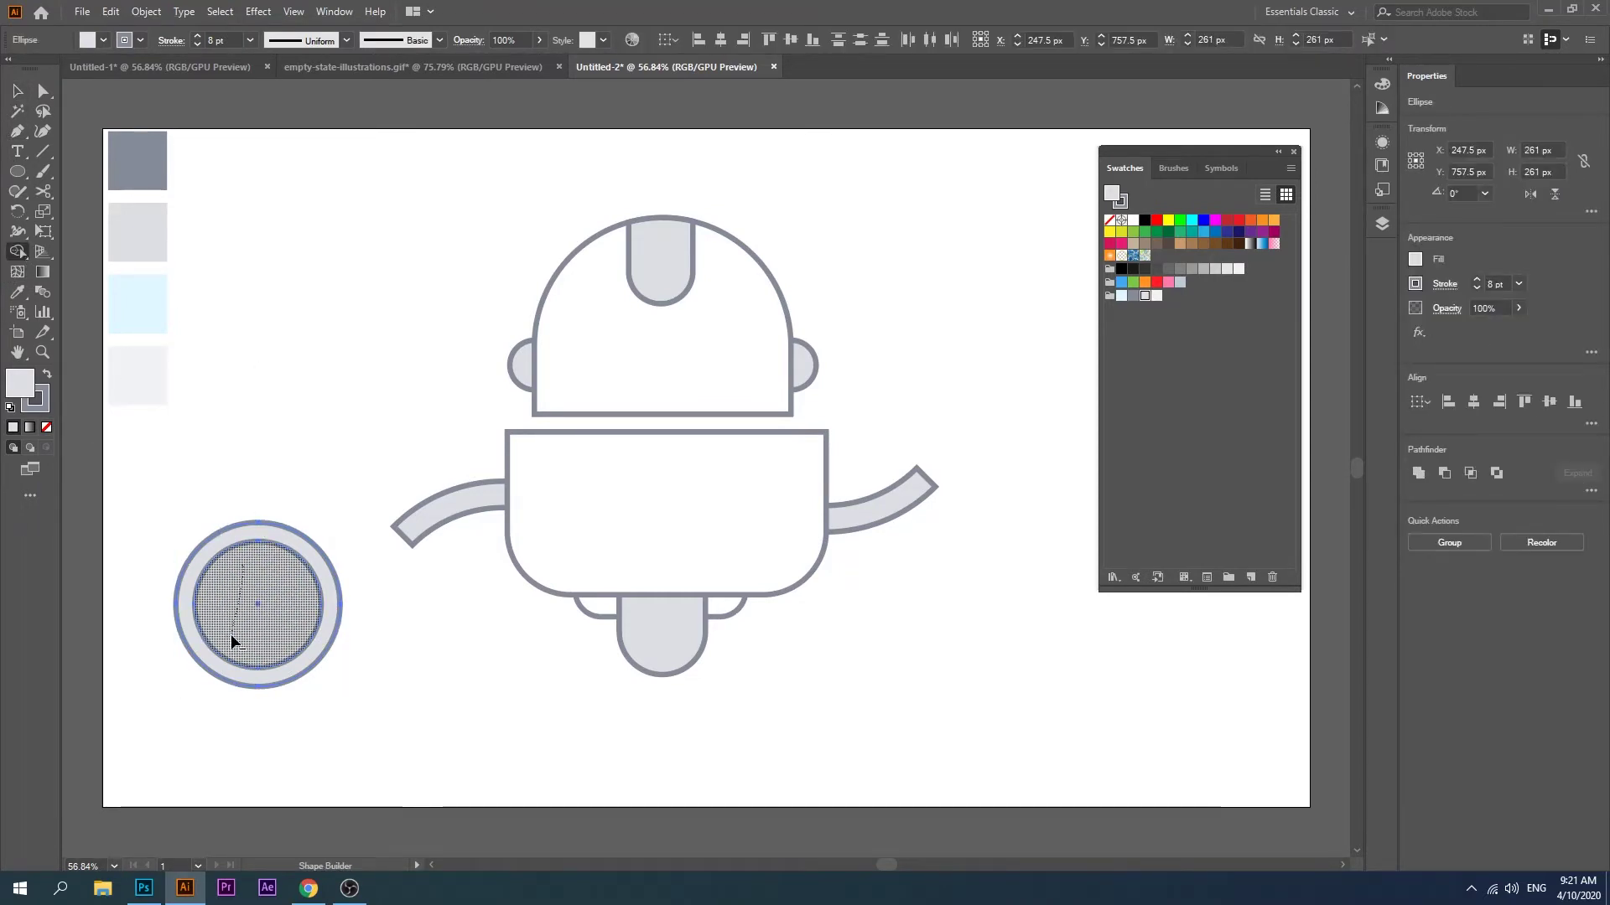
alt+click(235, 642)
key(v)
click(297, 355)
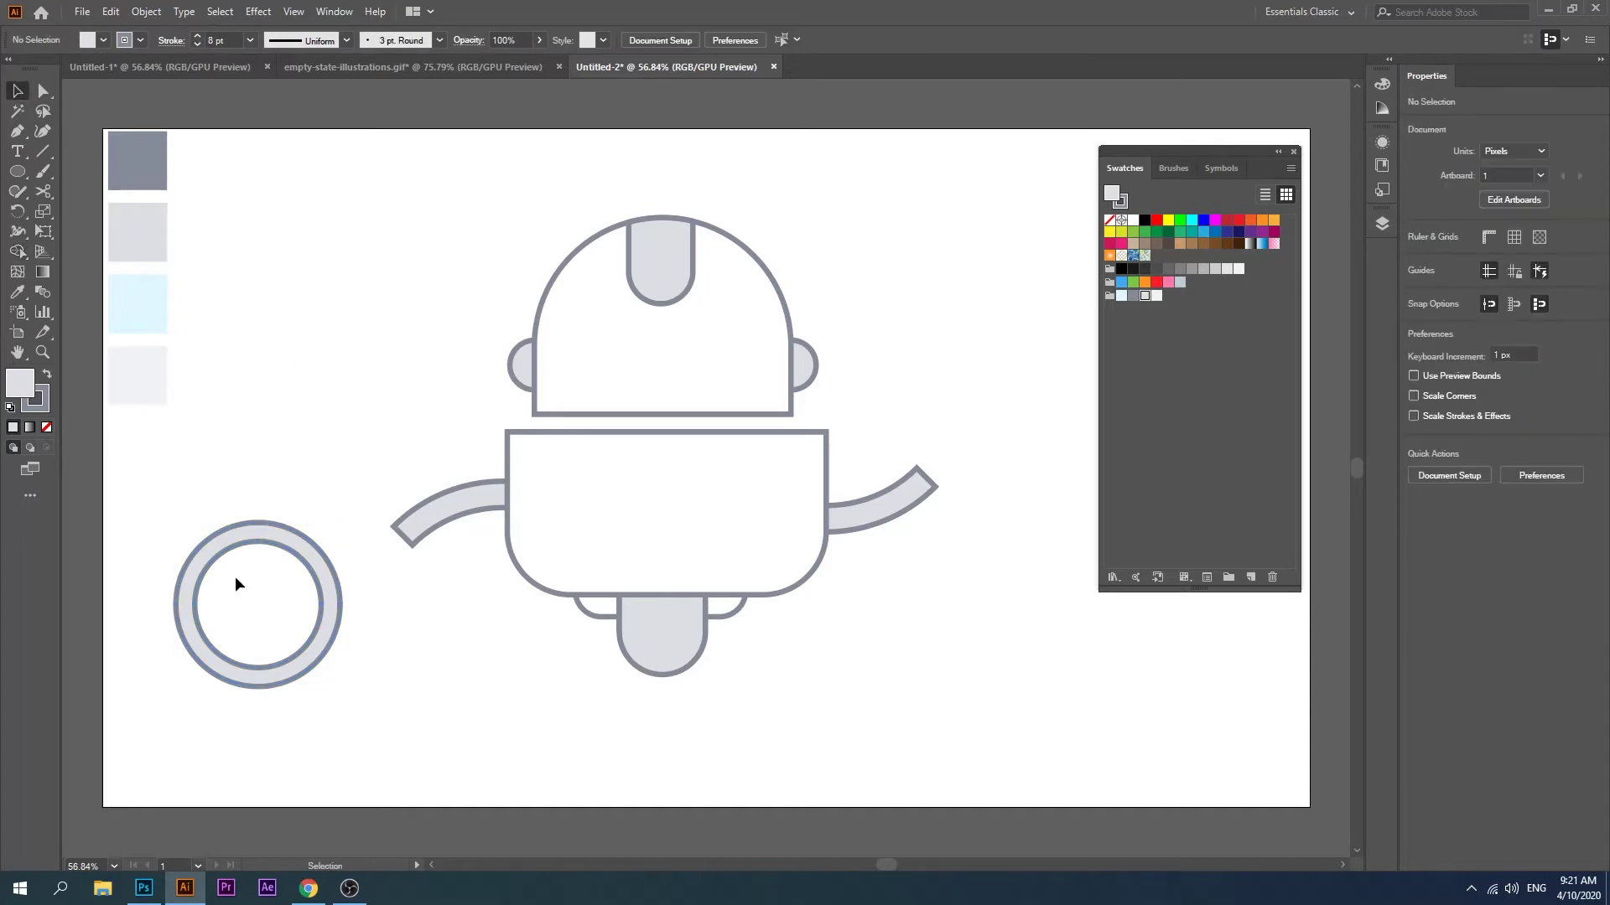
mouse_move(174, 496)
mouse_down()
mouse_move(320, 716)
mouse_move(242, 604)
mouse_up()
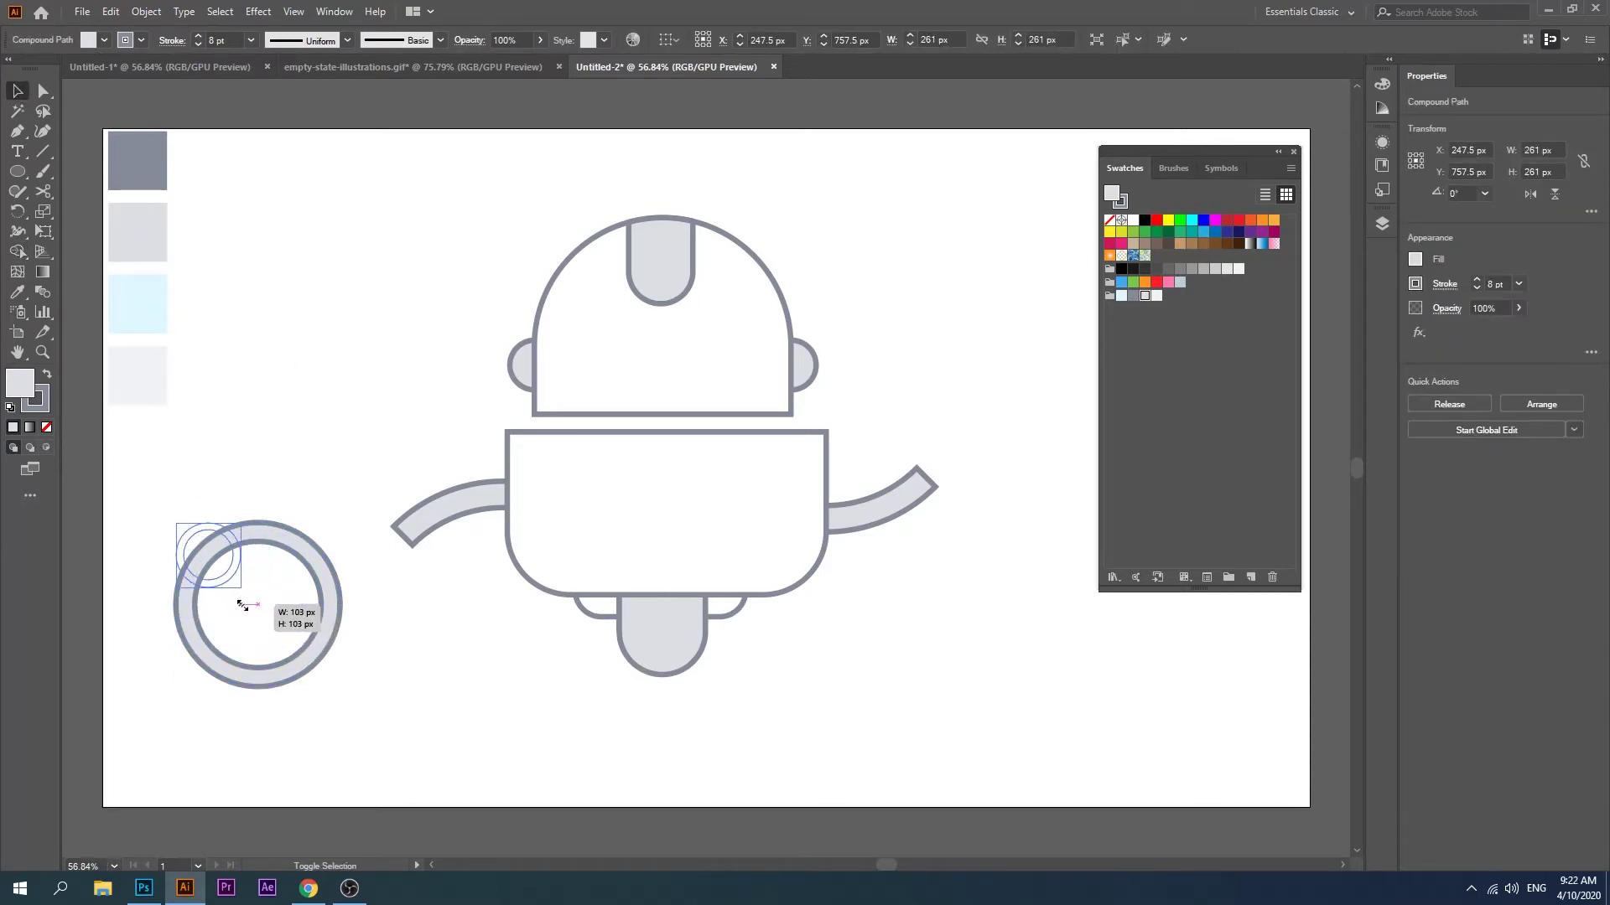
Step: Shrink the ring to 130 px and place it on the left arm's end
drag(242, 604, 262, 654)
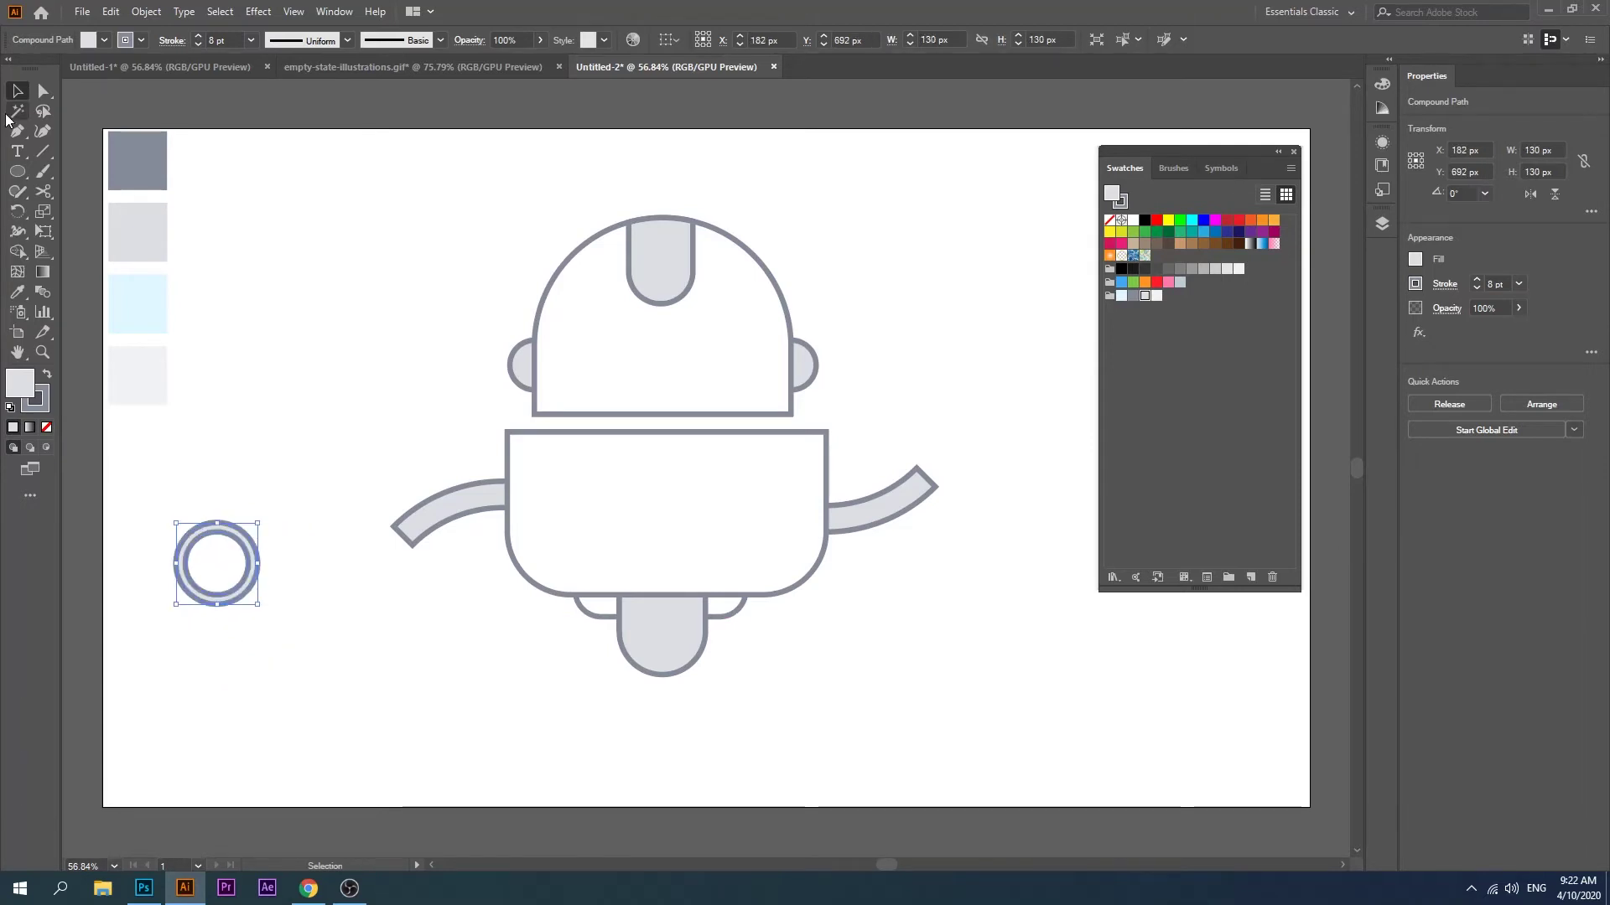
click(228, 512)
drag(232, 541, 404, 541)
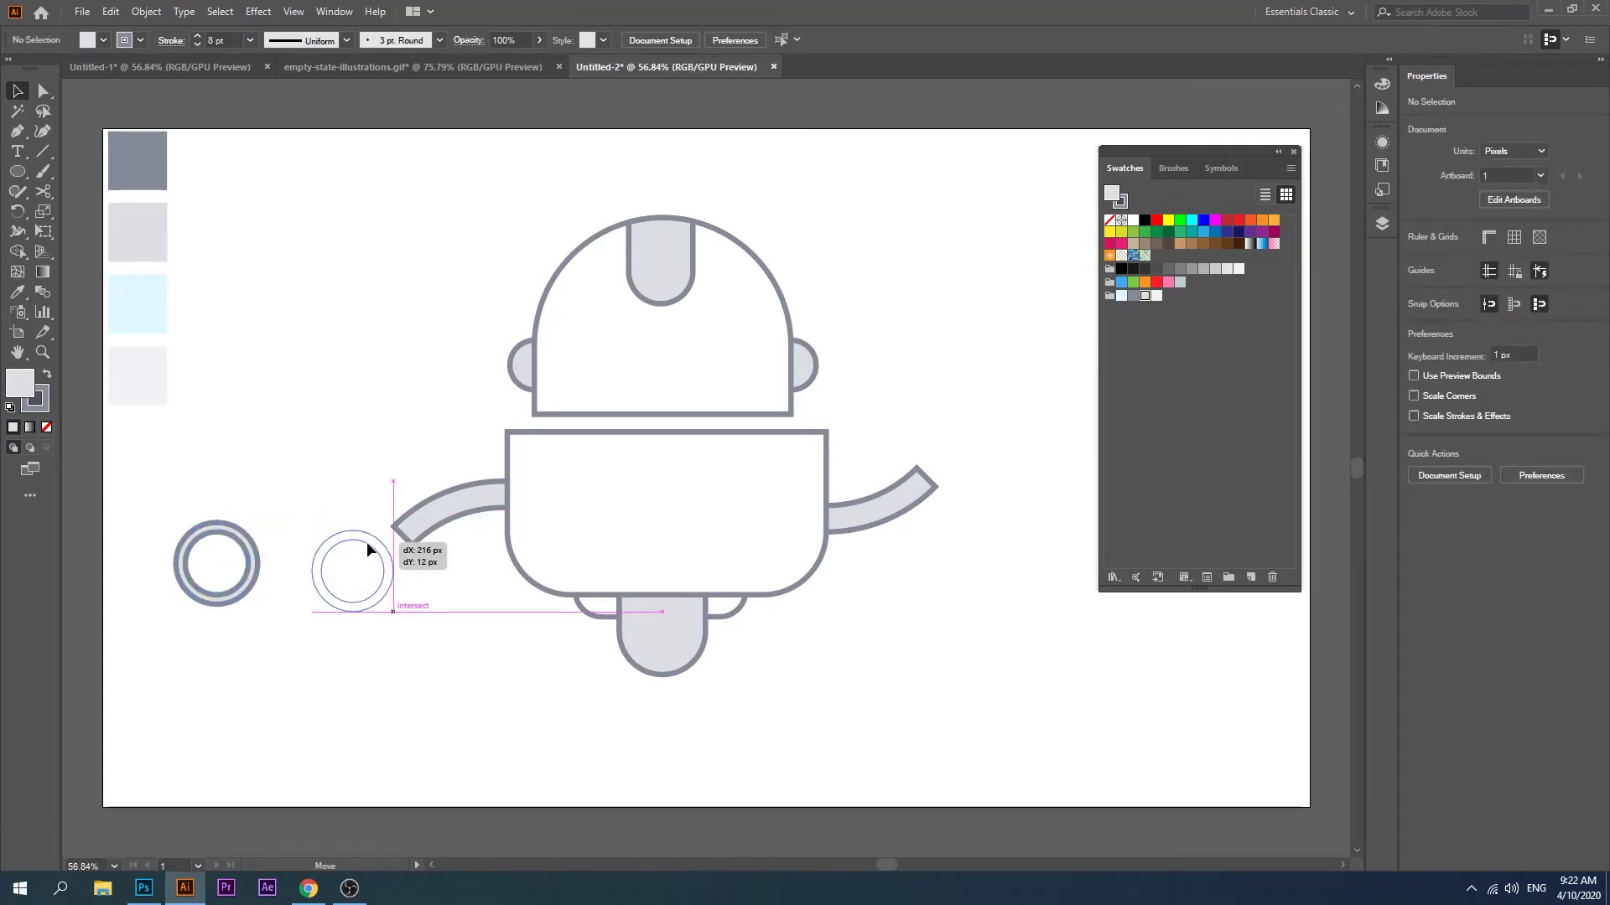
drag(404, 540, 399, 540)
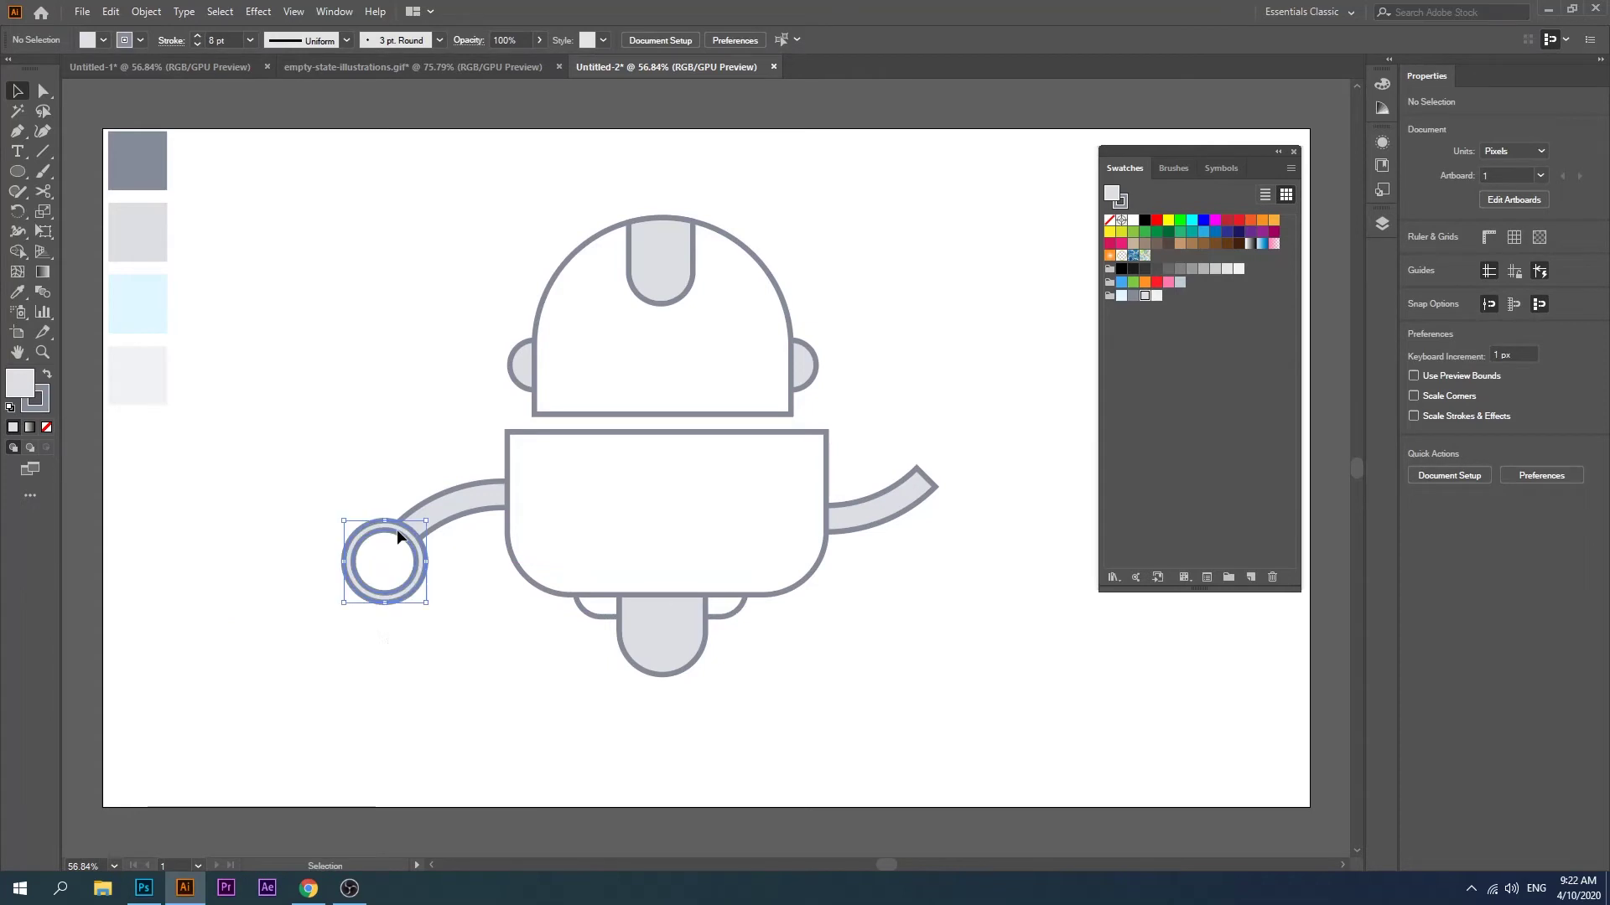
click(390, 647)
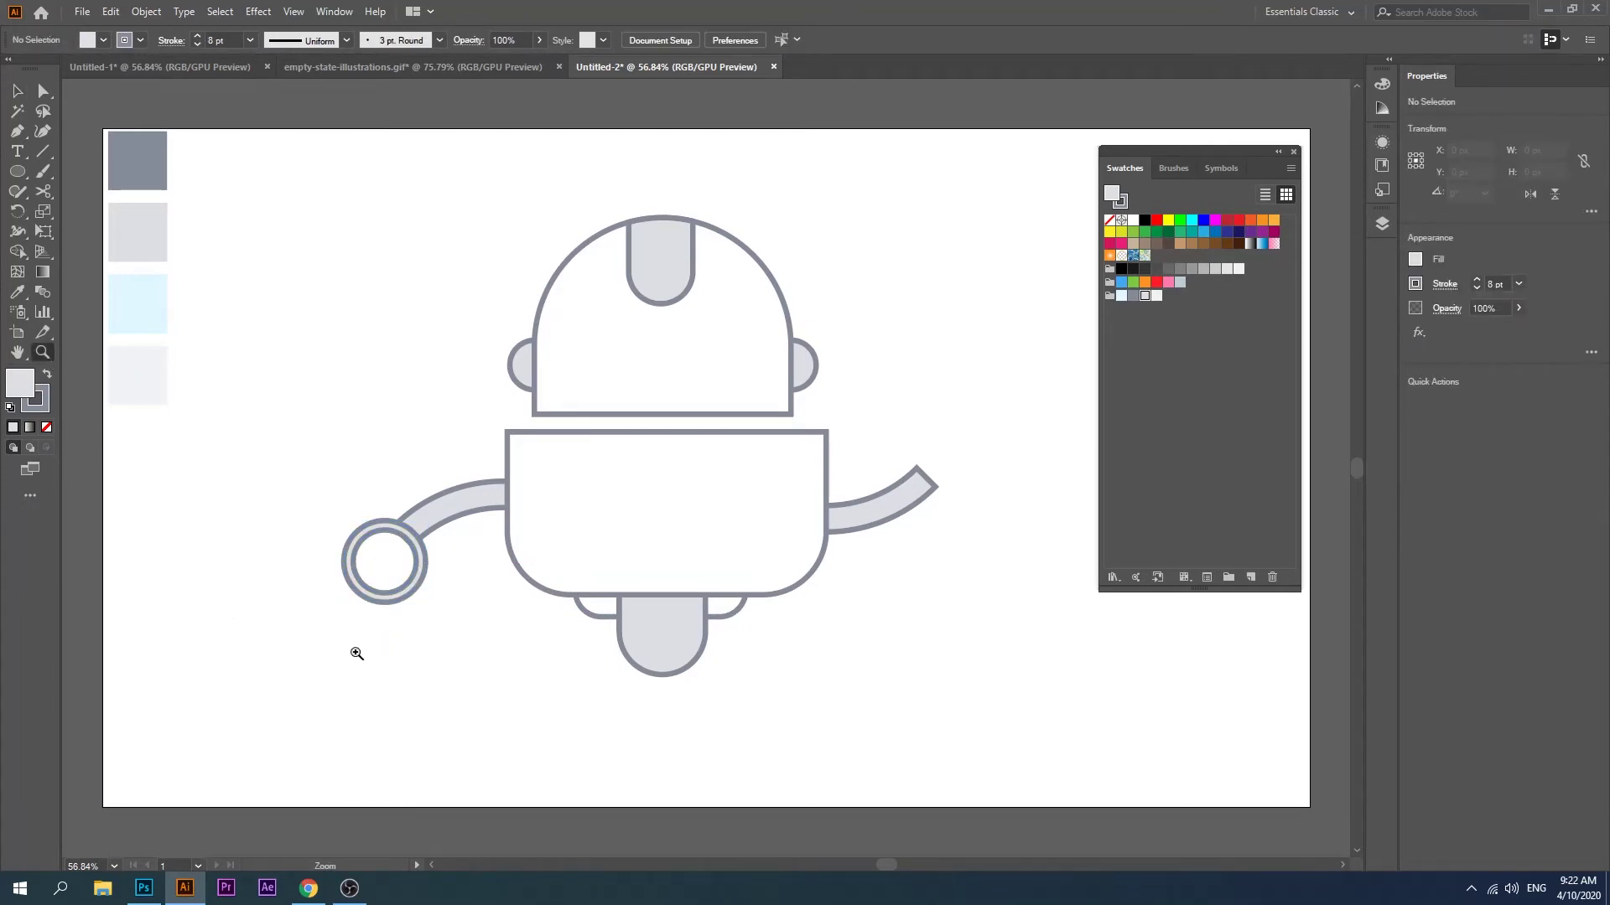
click(354, 652)
click(809, 508)
click(585, 459)
mouse_move(776, 369)
mouse_down()
mouse_move(612, 546)
mouse_move(501, 570)
mouse_up()
Step: Put a copy of the ring on the right arm's end
key(v)
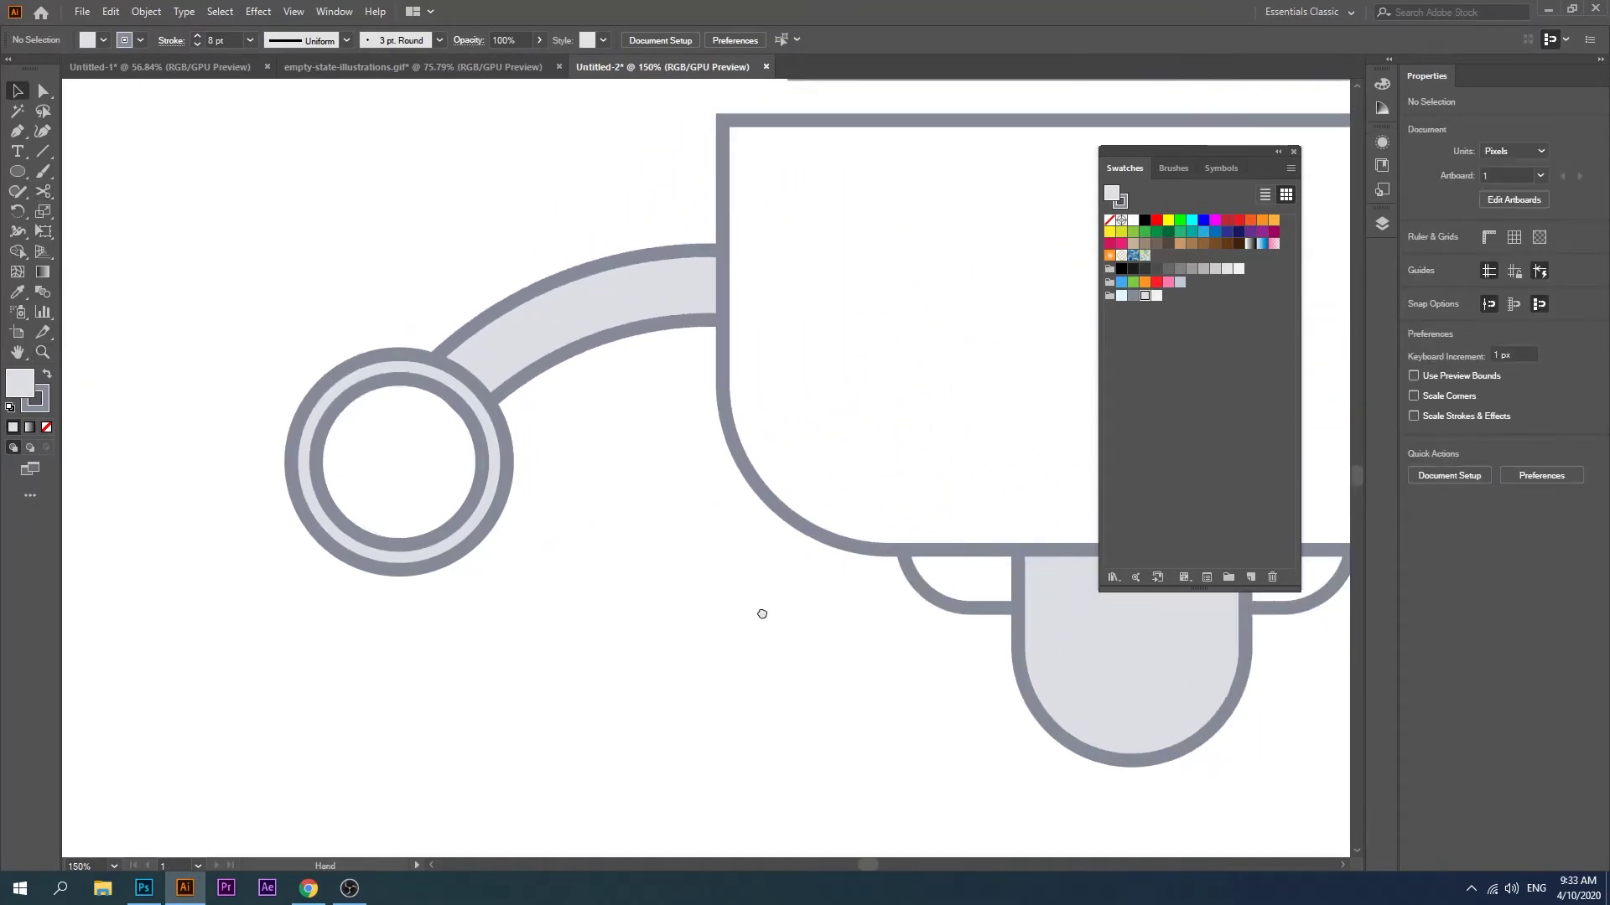
drag(806, 593, 358, 700)
key(z)
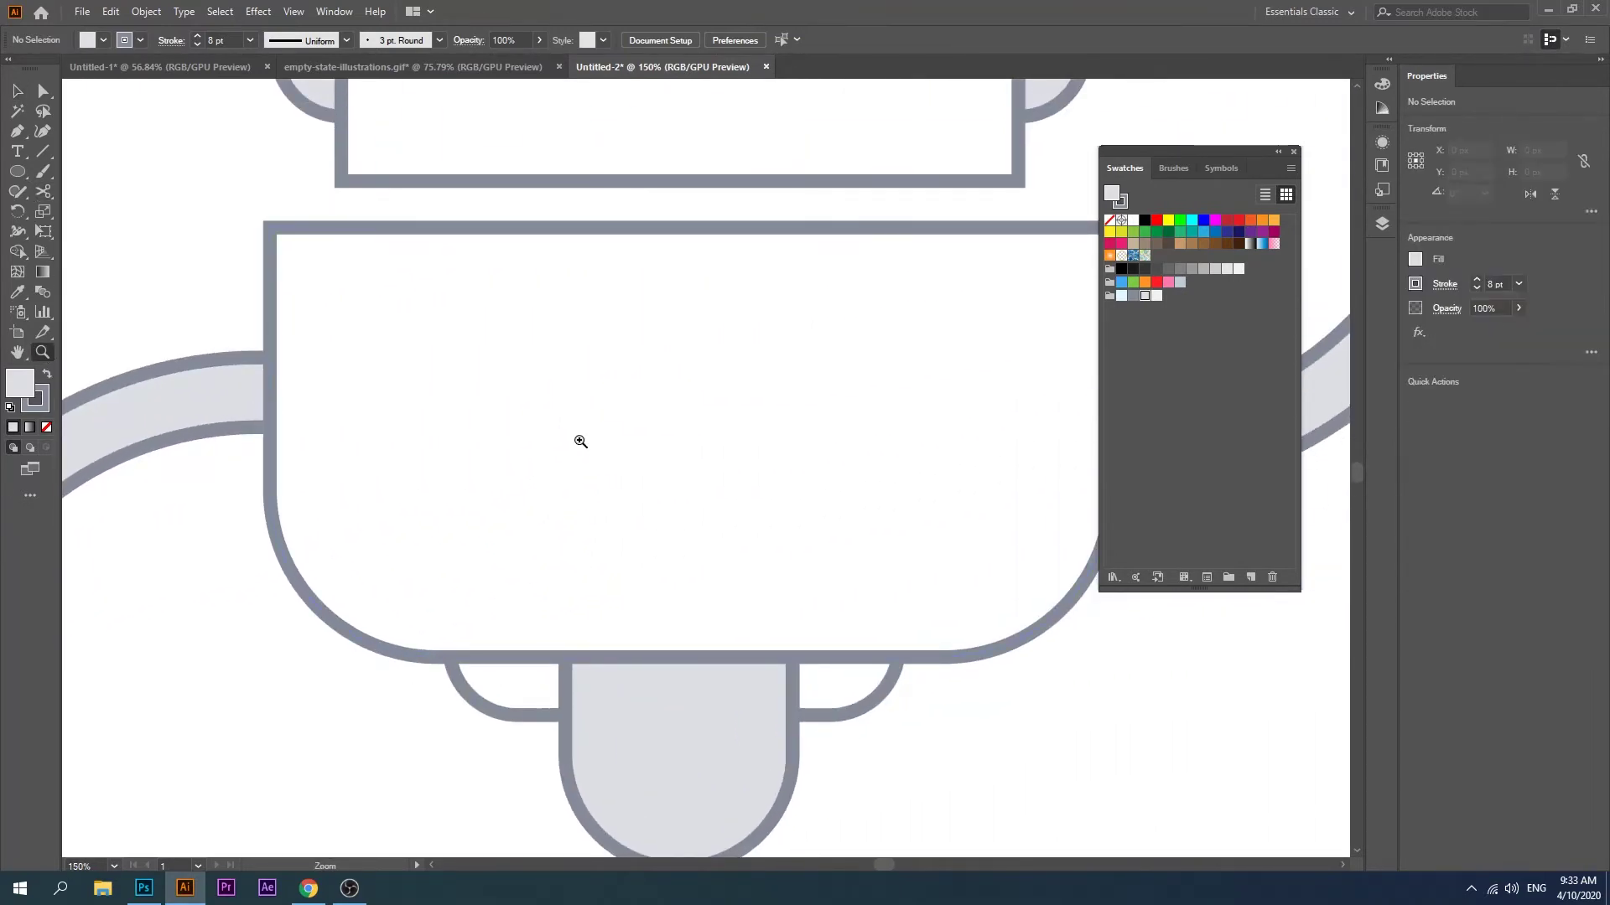
click(579, 442)
alt+click(580, 442)
click(886, 471)
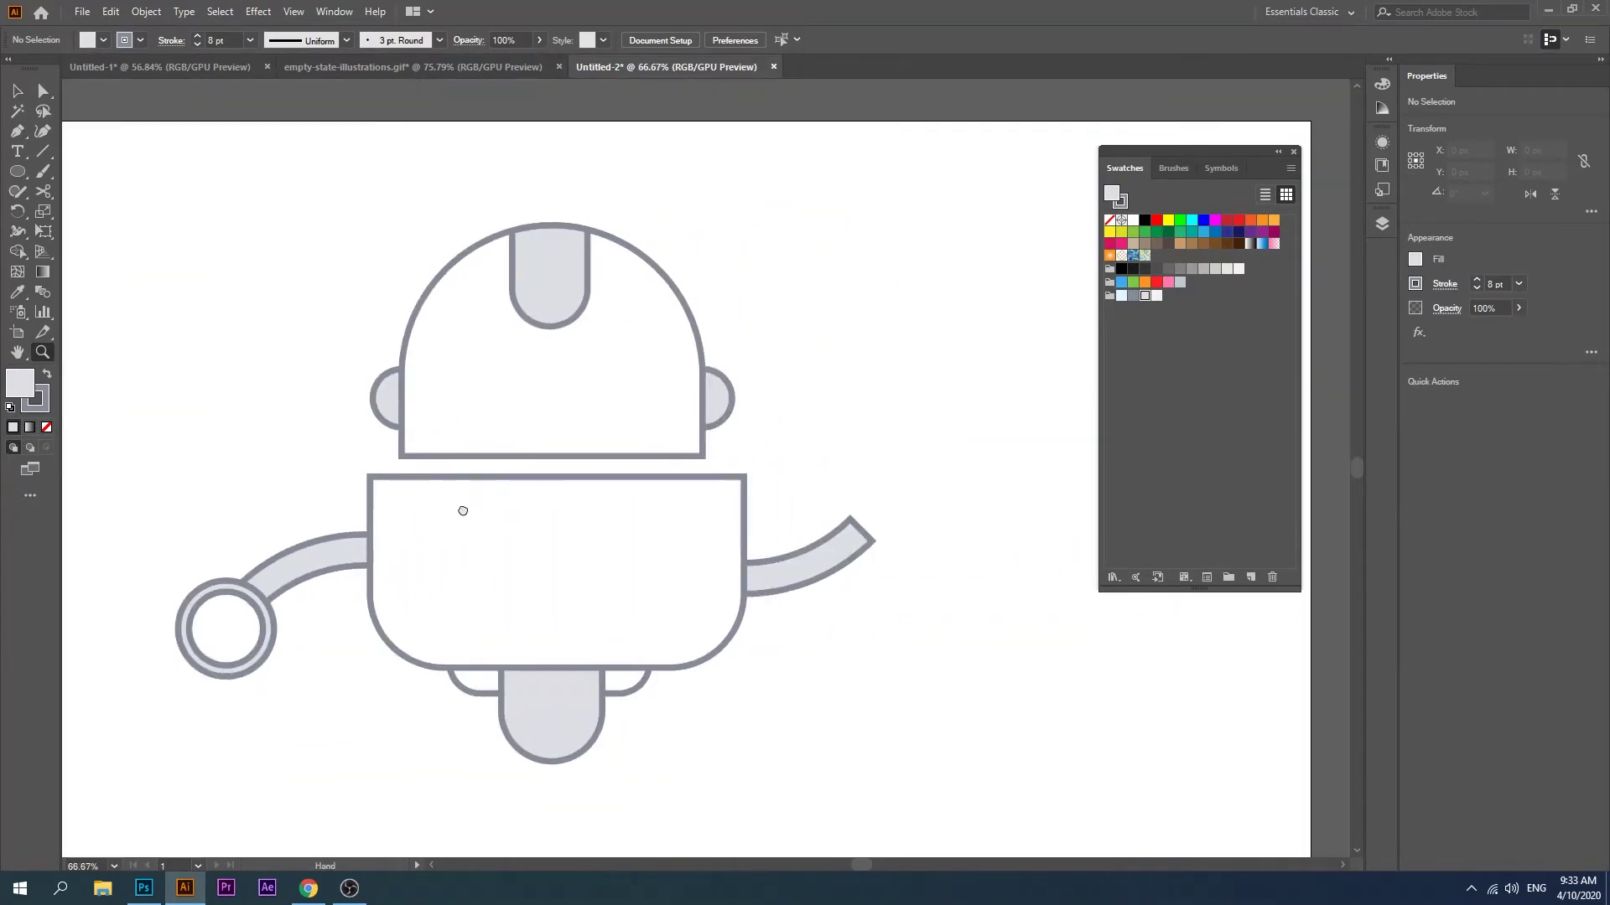
click(908, 599)
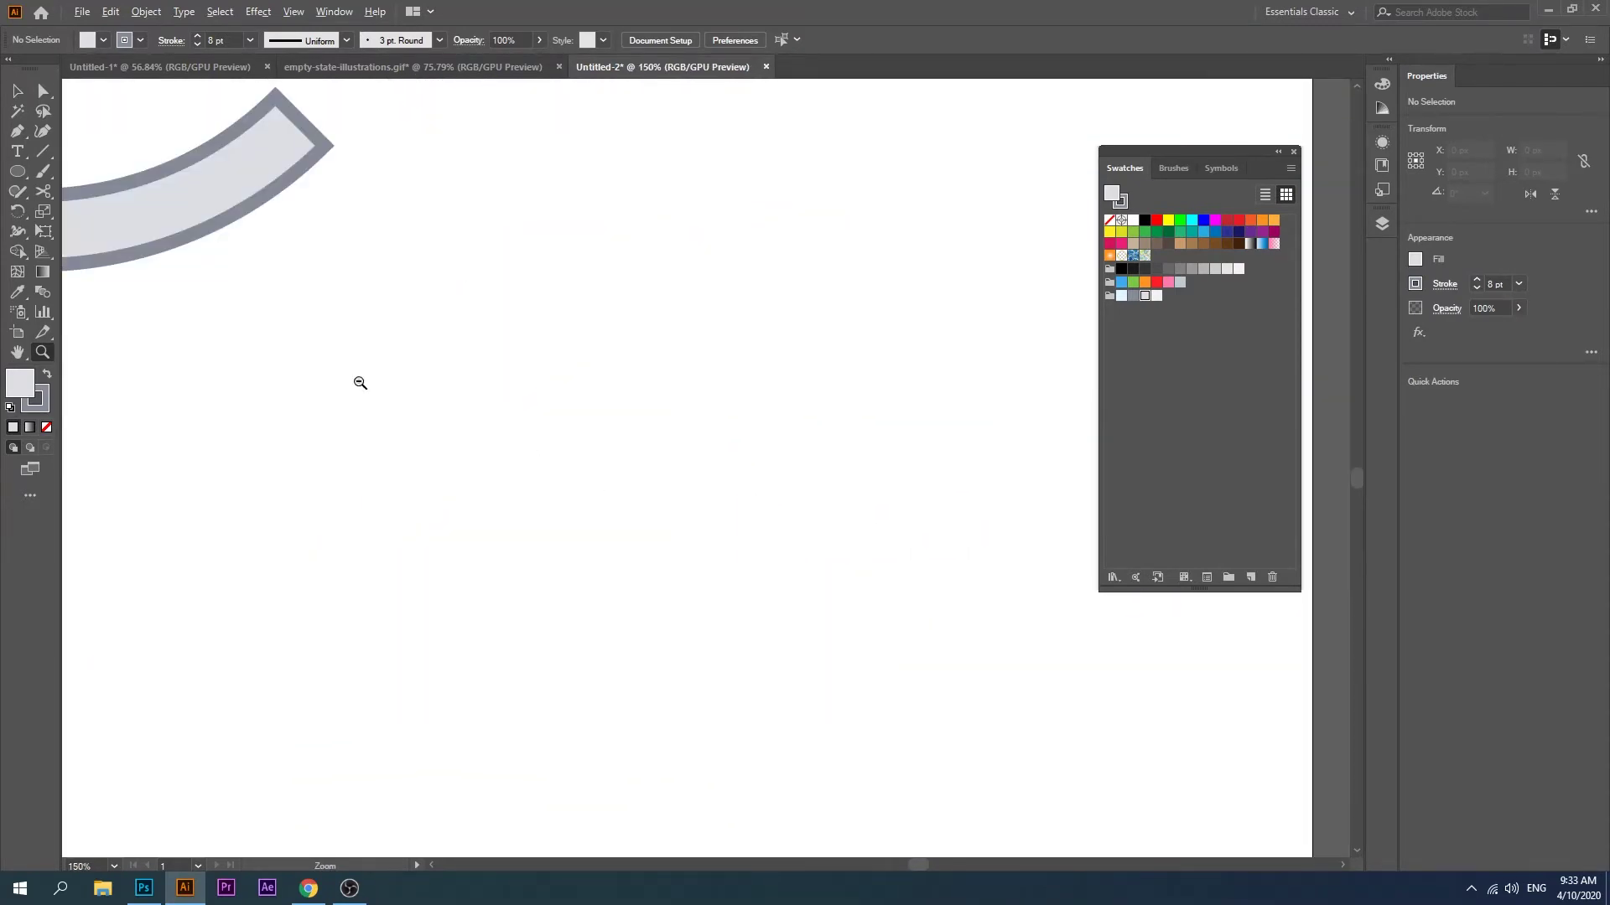
alt+click(360, 383)
alt+click(360, 383)
drag(627, 483, 737, 591)
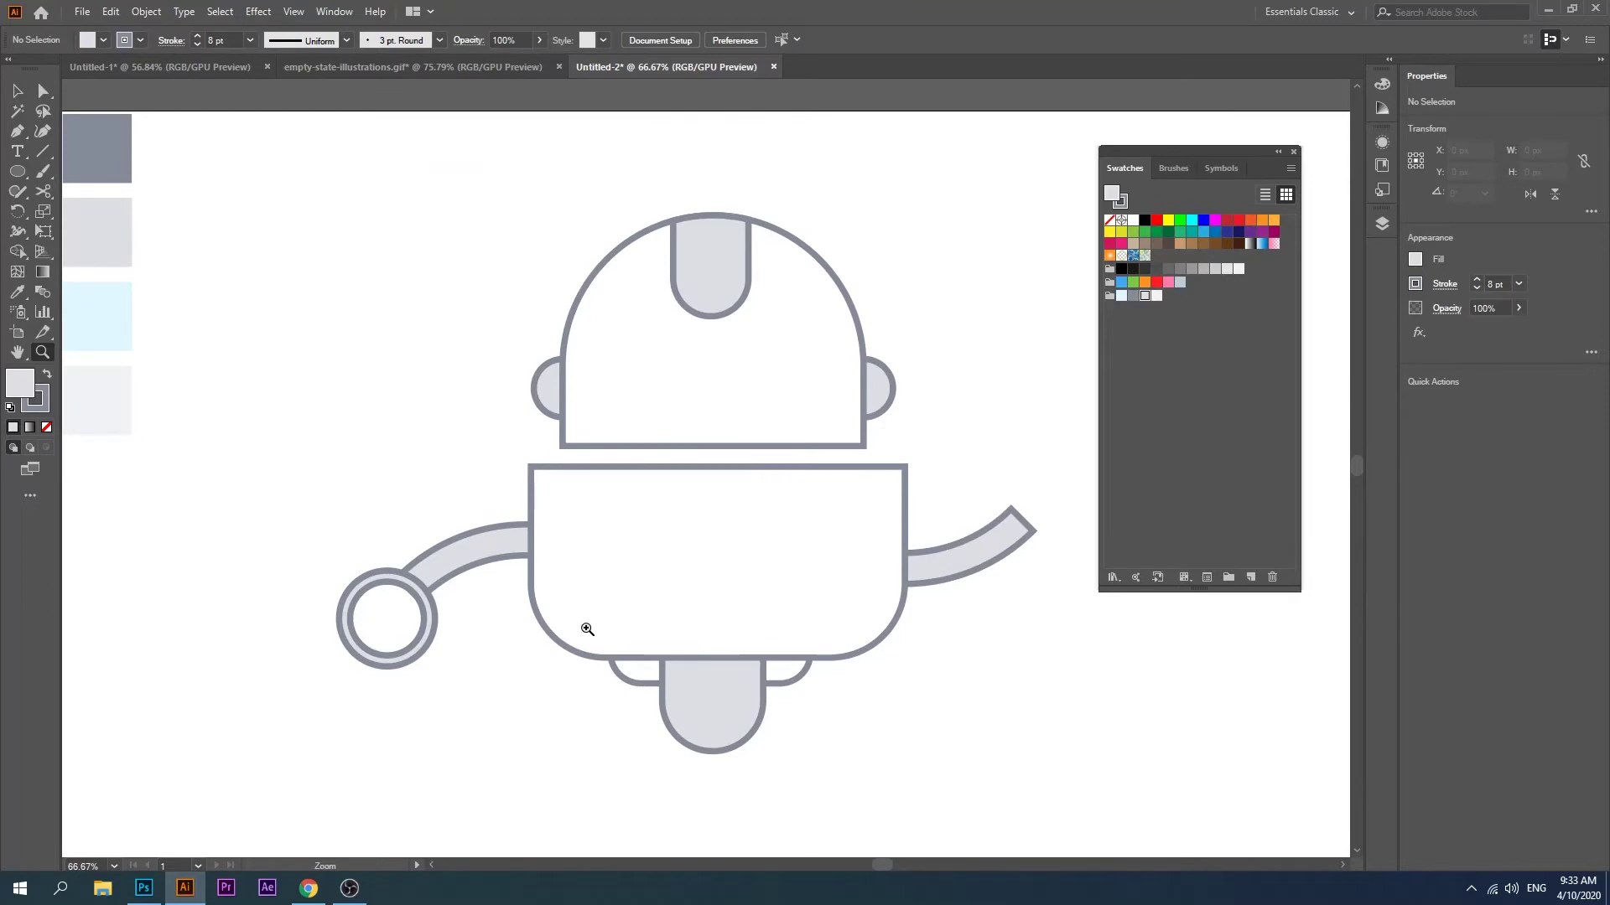
click(17, 92)
drag(427, 651, 1074, 521)
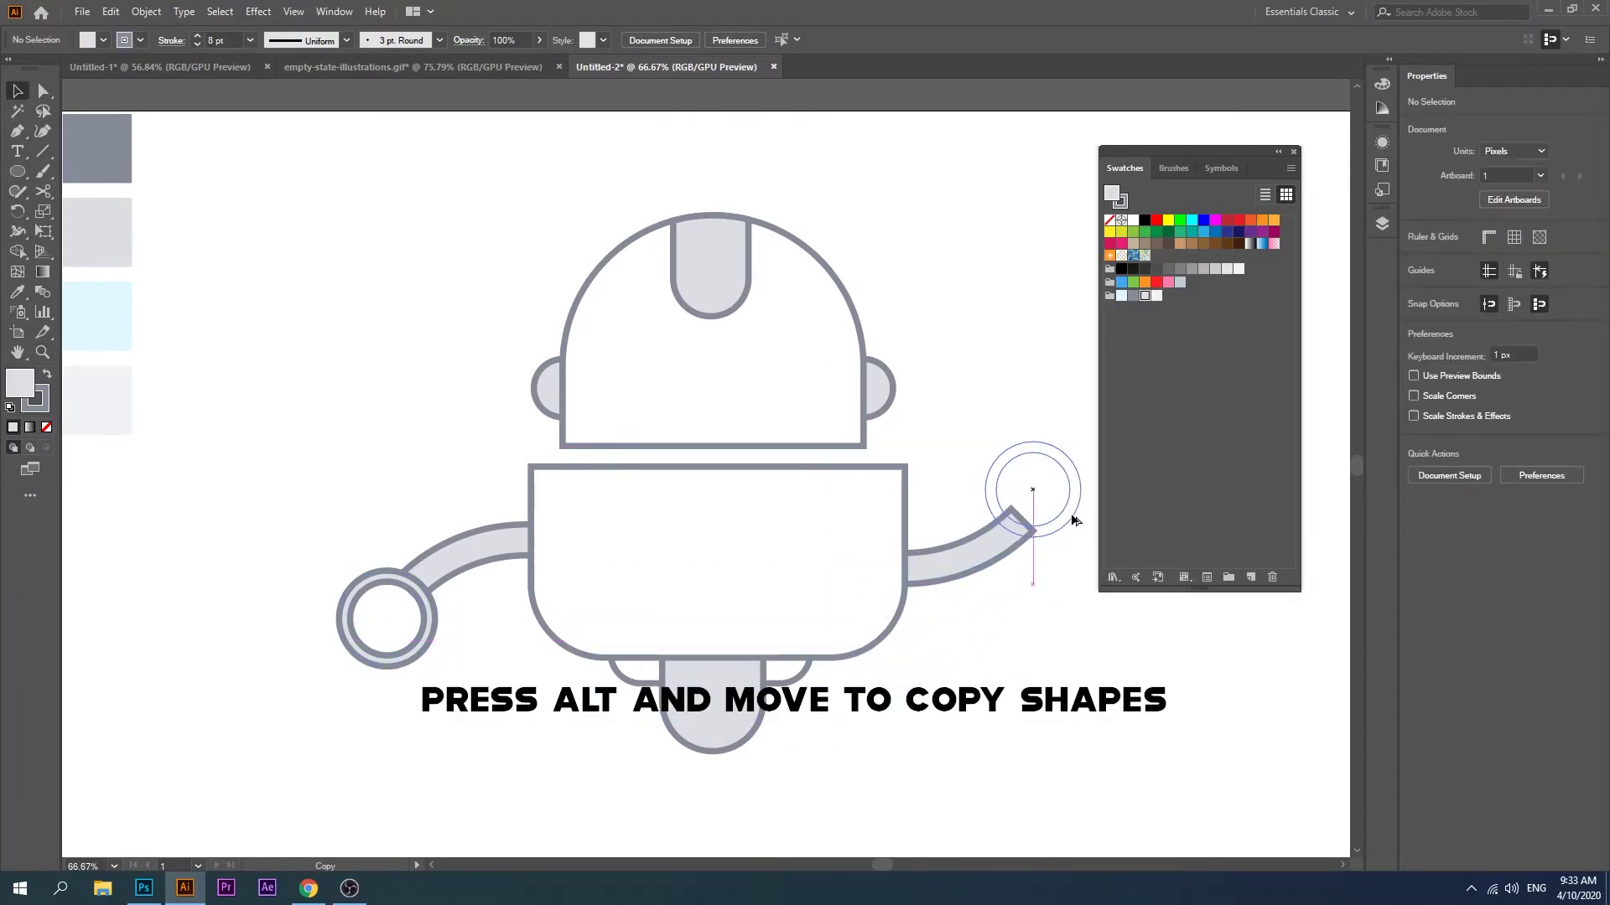
drag(1074, 521, 1079, 513)
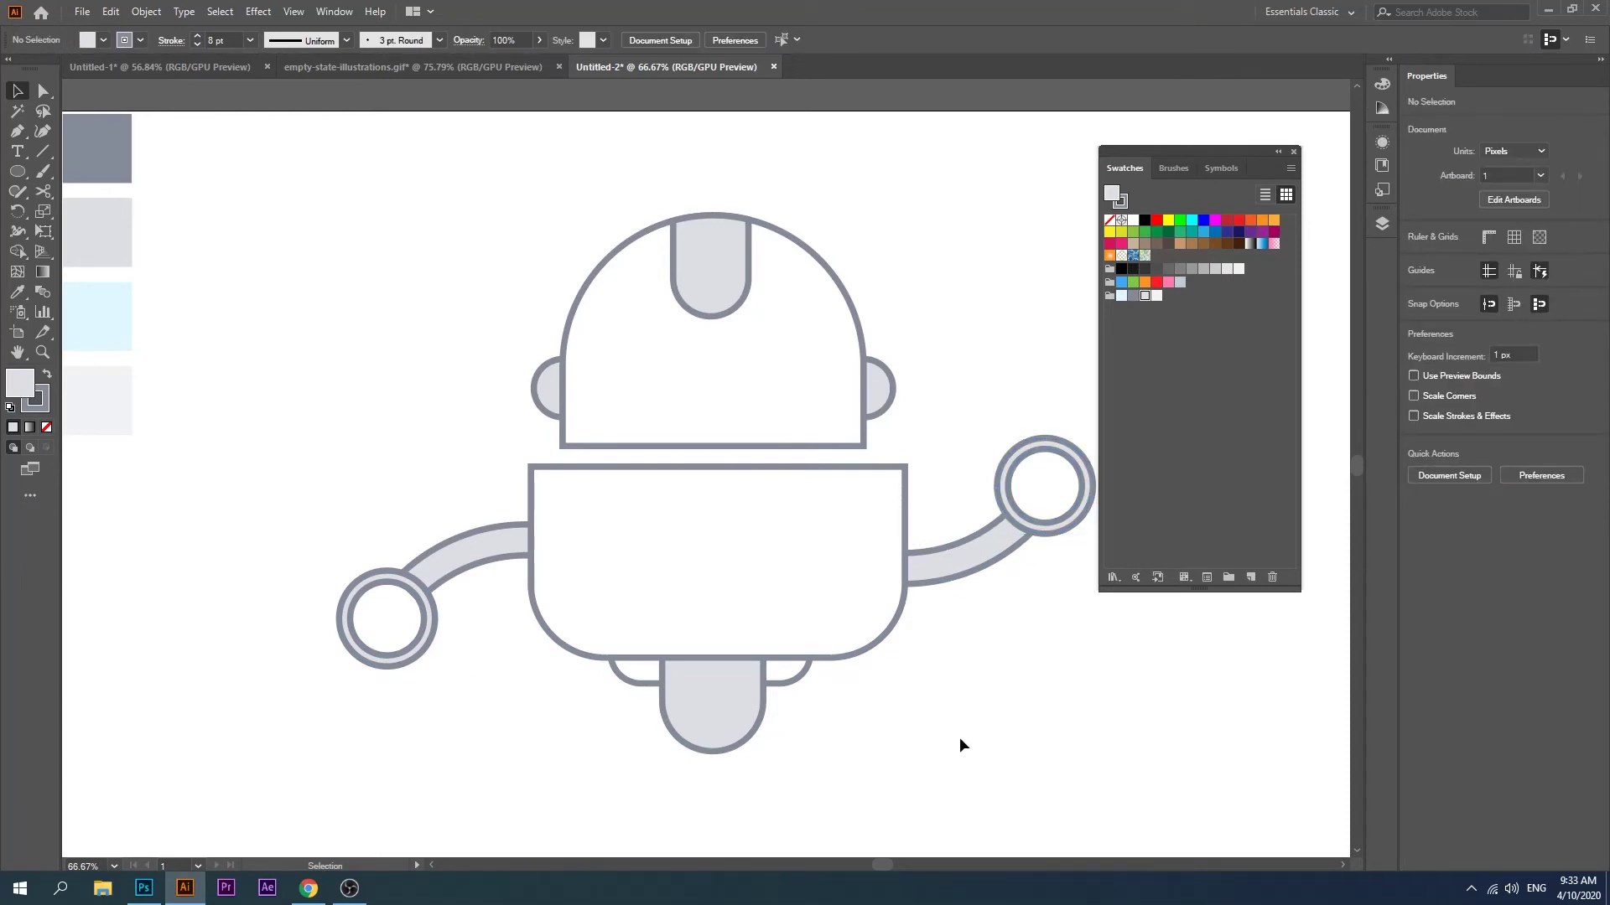
Step: Draw a short 46 px horizontal line below the body's left side
click(42, 151)
drag(501, 705, 534, 705)
click(19, 92)
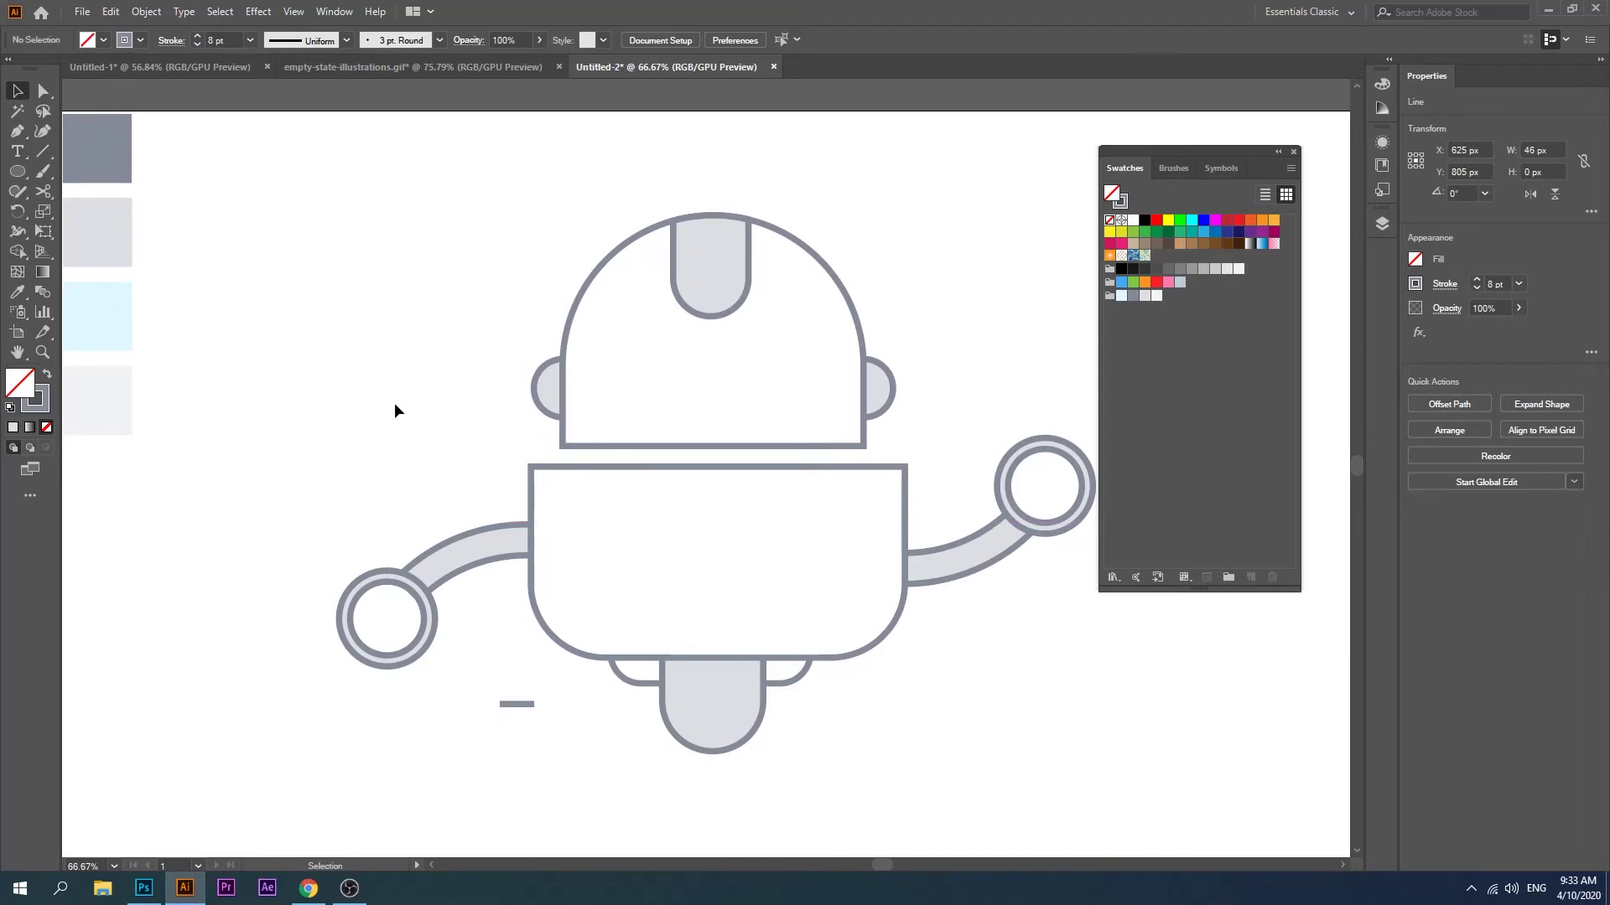
Step: Move the short line onto the robot's lower rounded piece
click(538, 725)
drag(535, 704, 716, 682)
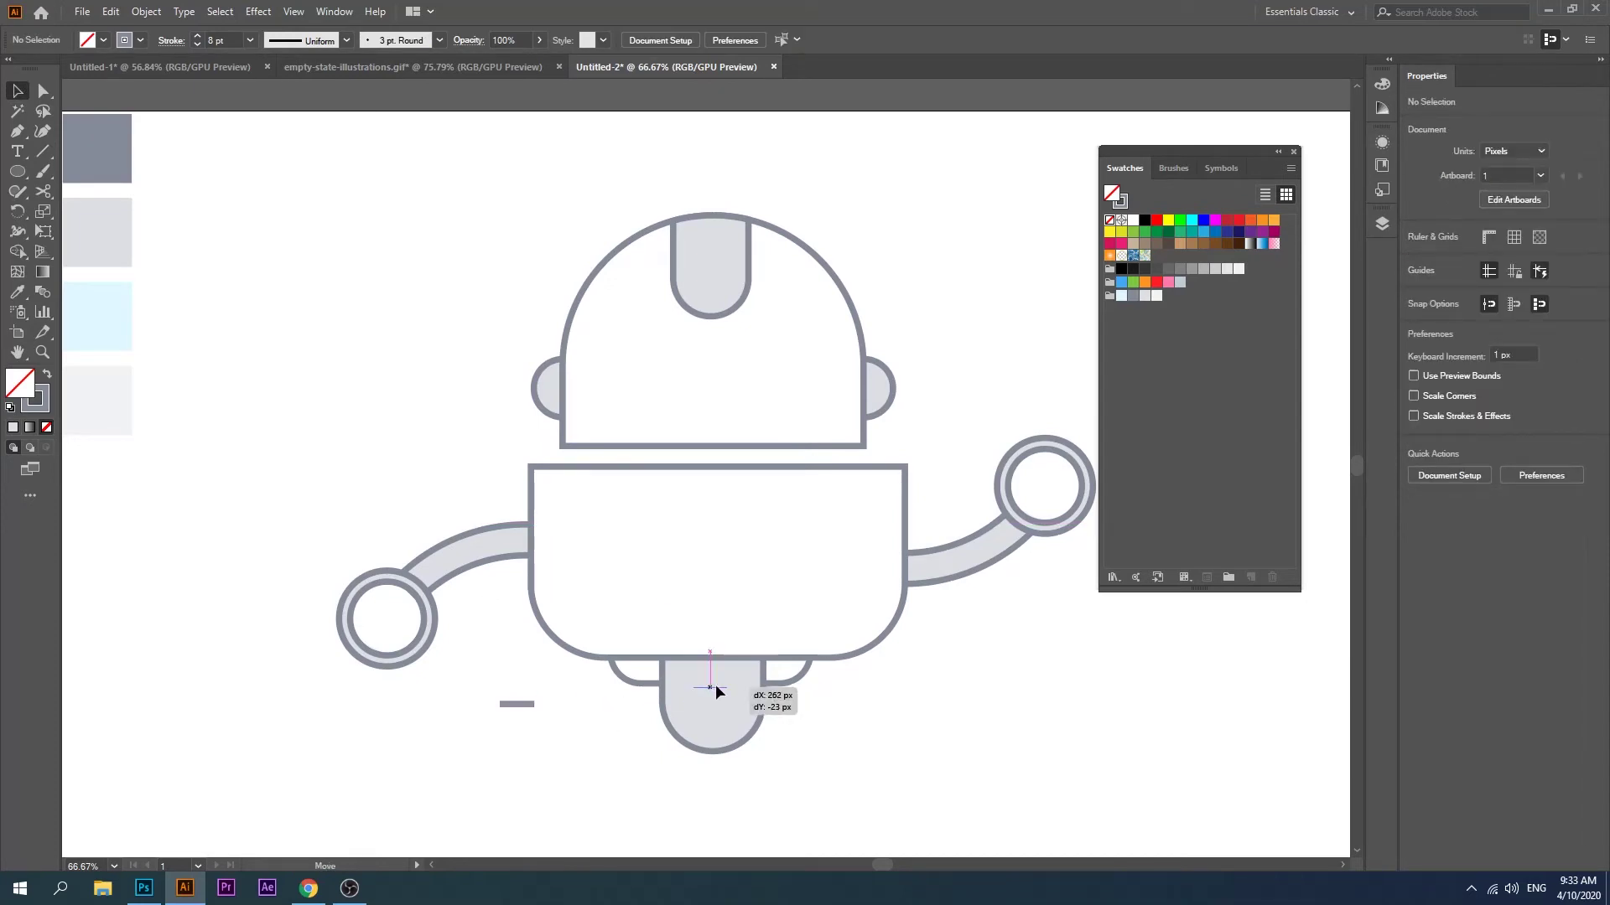
click(417, 789)
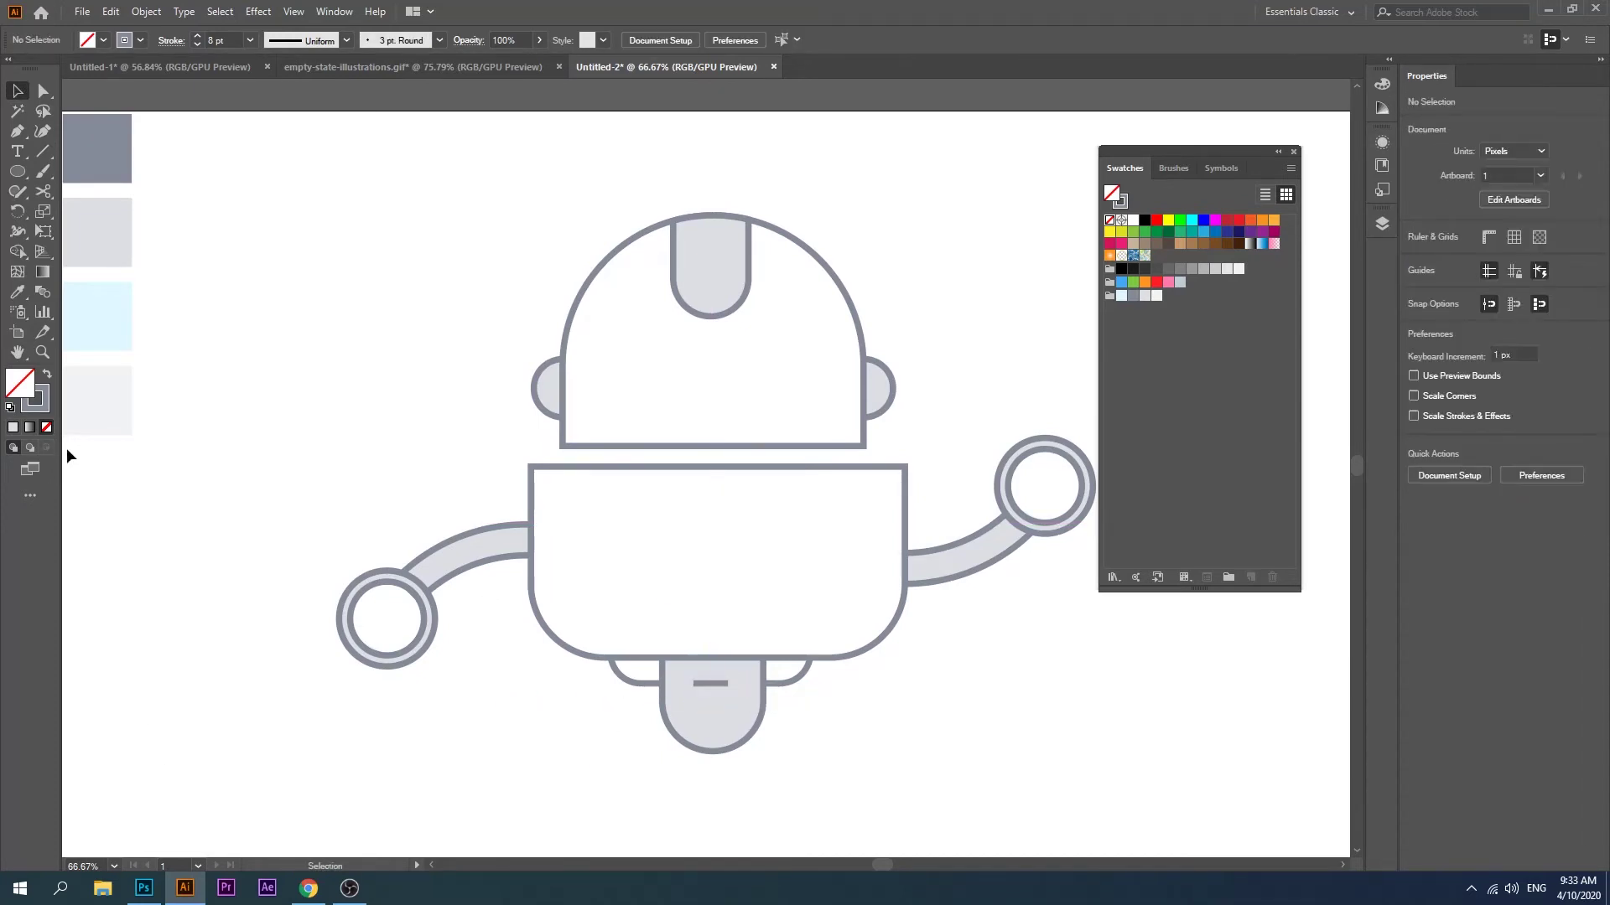
key(z)
double_click(700, 739)
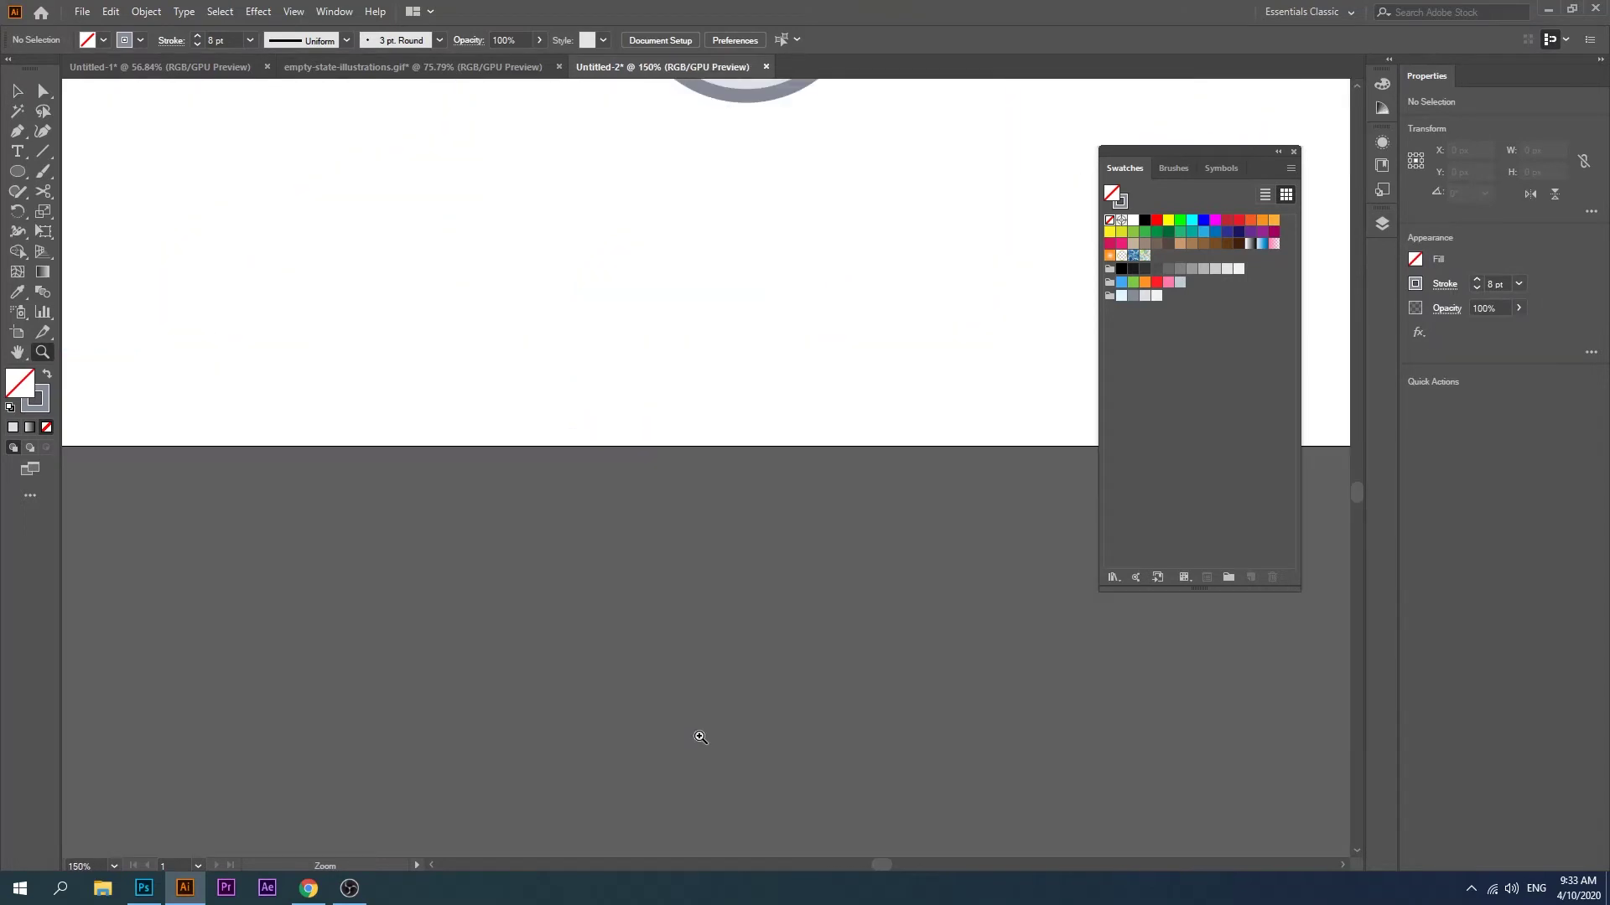
scroll(702, 338, up, 5)
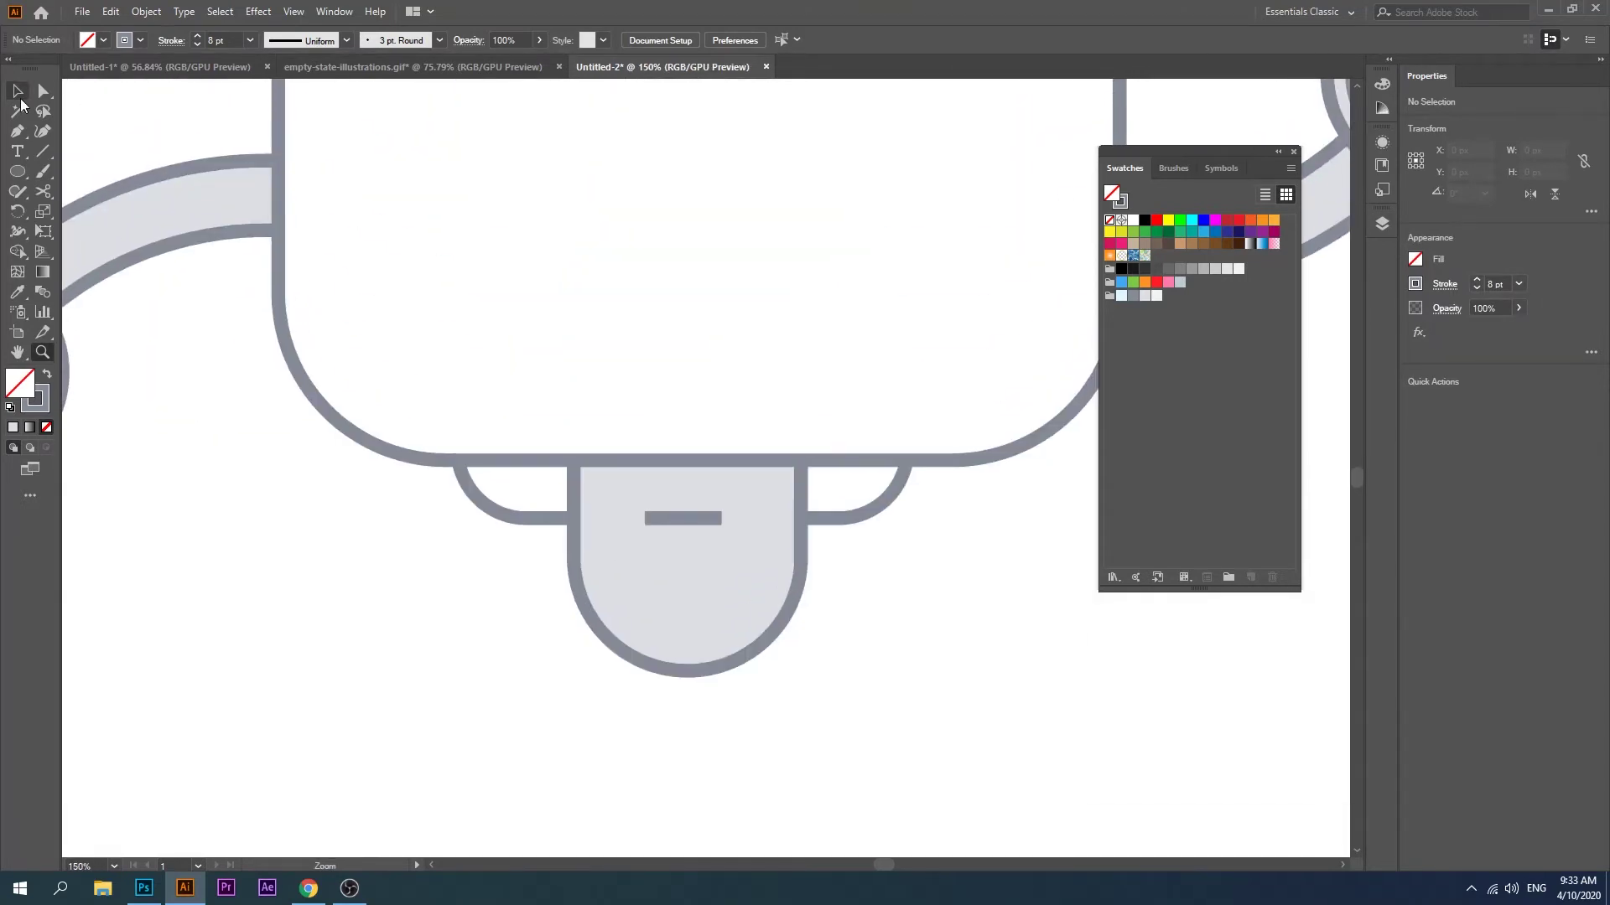
Step: Give the short line round caps in the Stroke panel
click(20, 97)
click(698, 521)
click(693, 518)
click(330, 15)
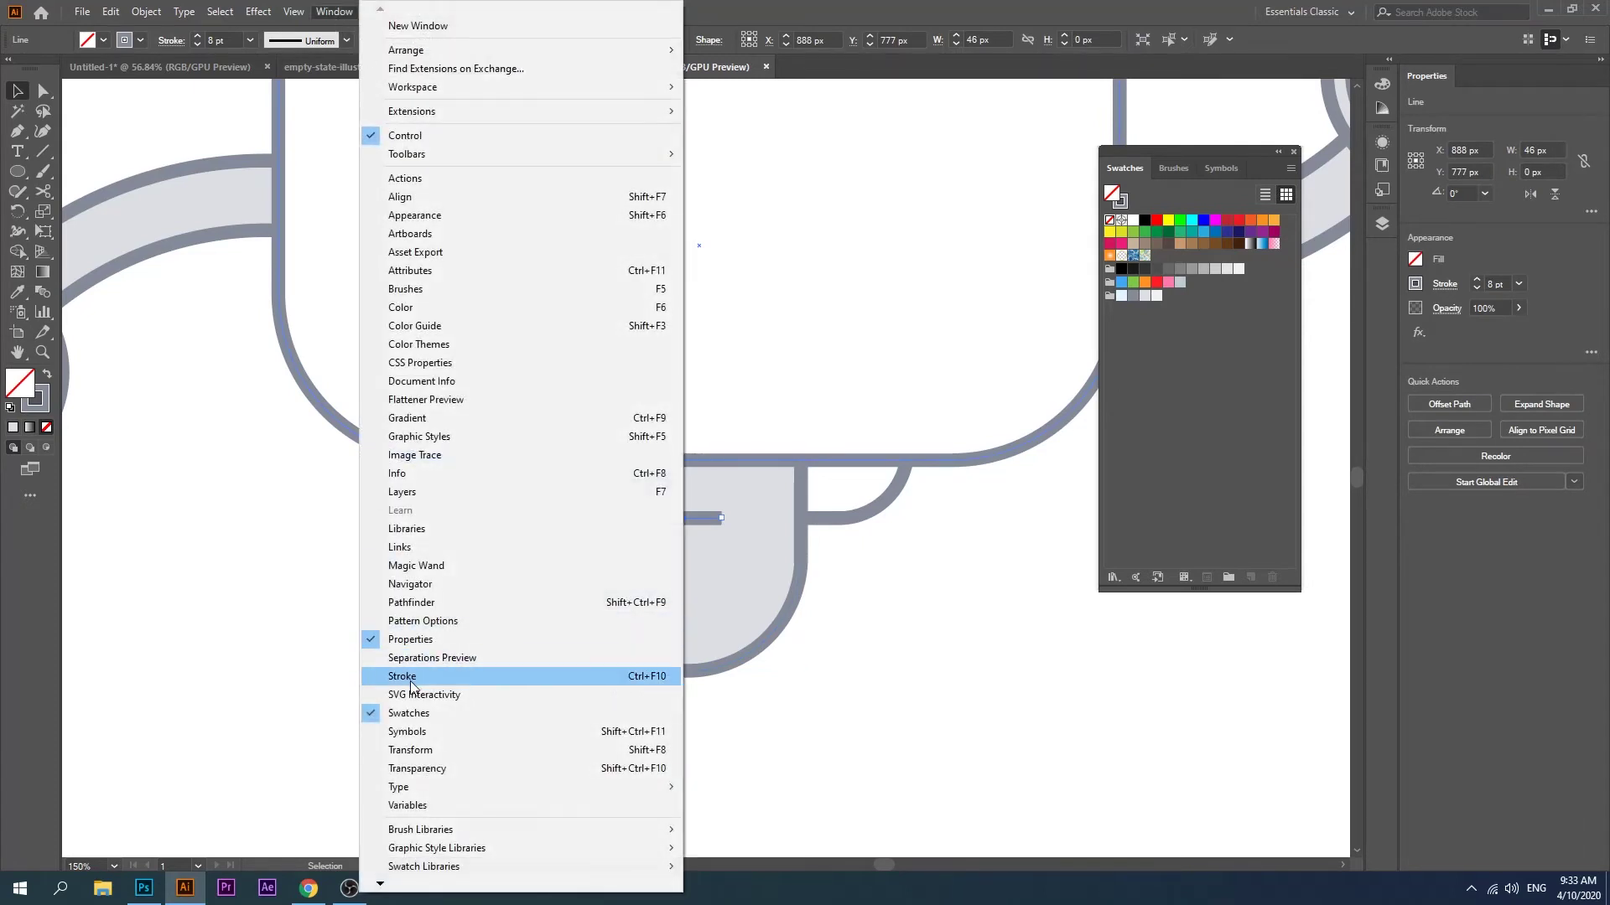
click(451, 671)
click(1045, 300)
click(219, 374)
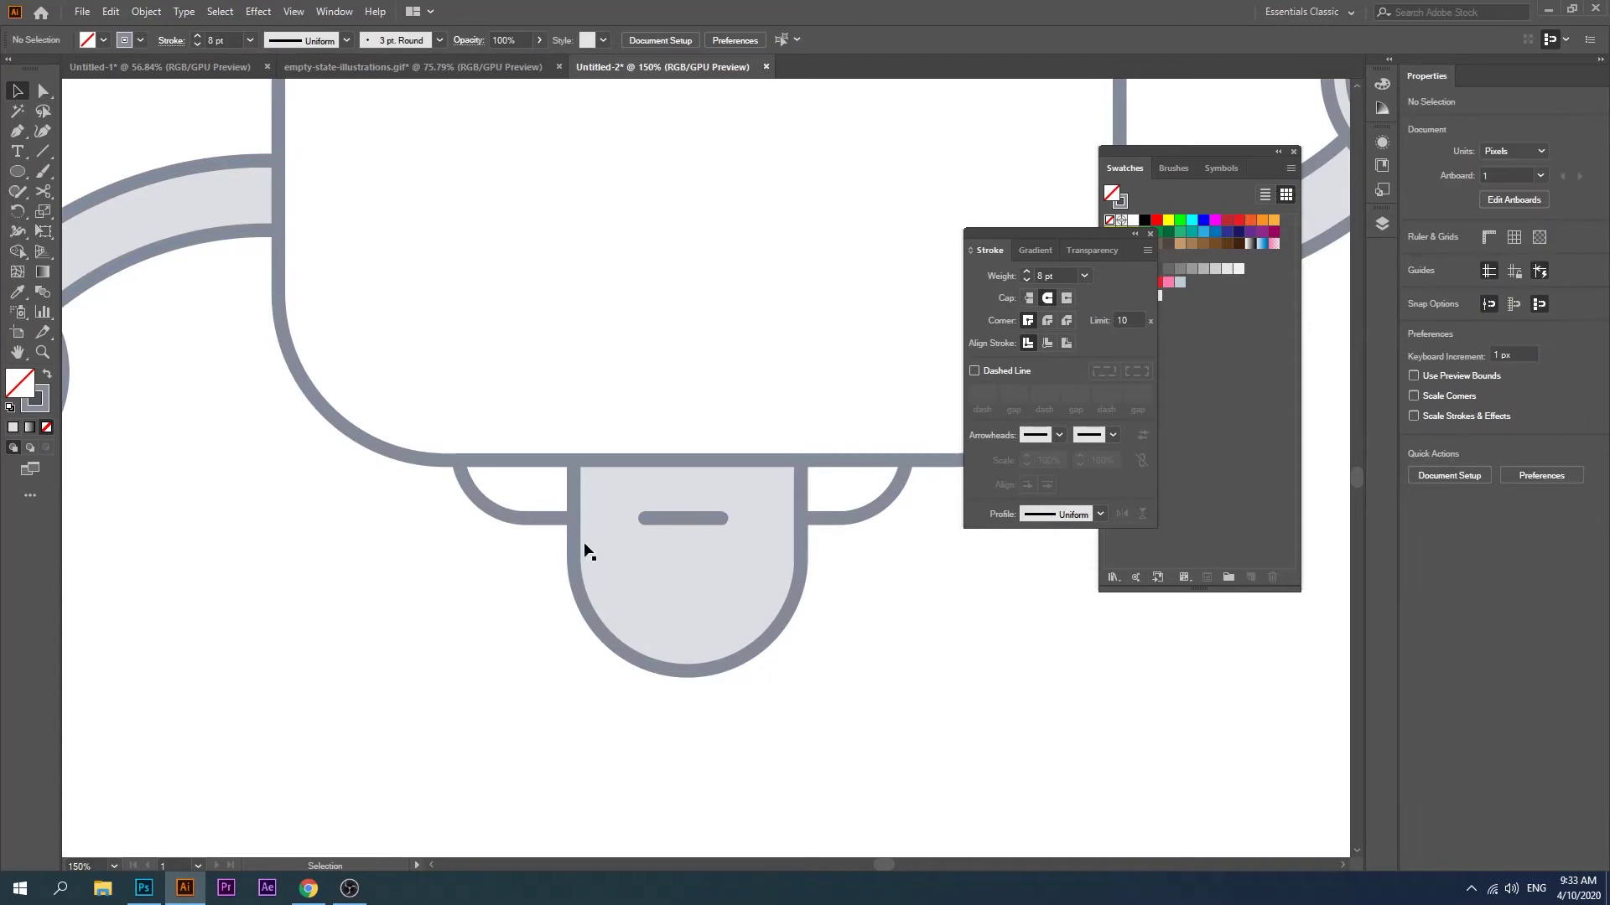
Step: Stack three copies of the rounded line and shift them slightly right
scroll(710, 525, down, 1)
drag(709, 468, 708, 502)
key(ctrl+d)
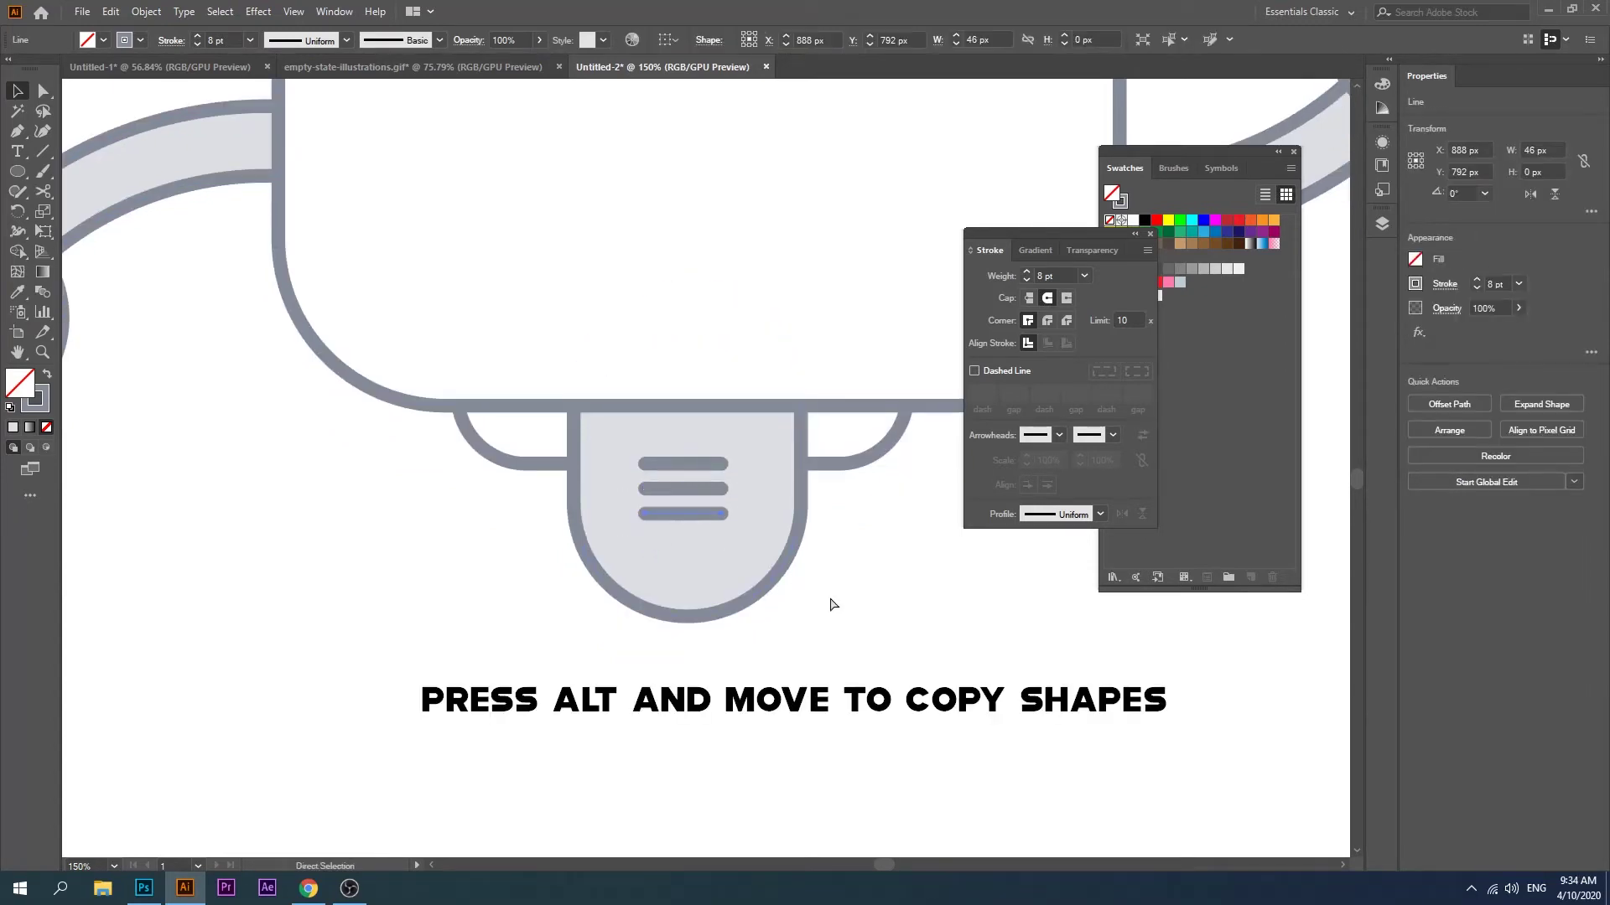
click(781, 619)
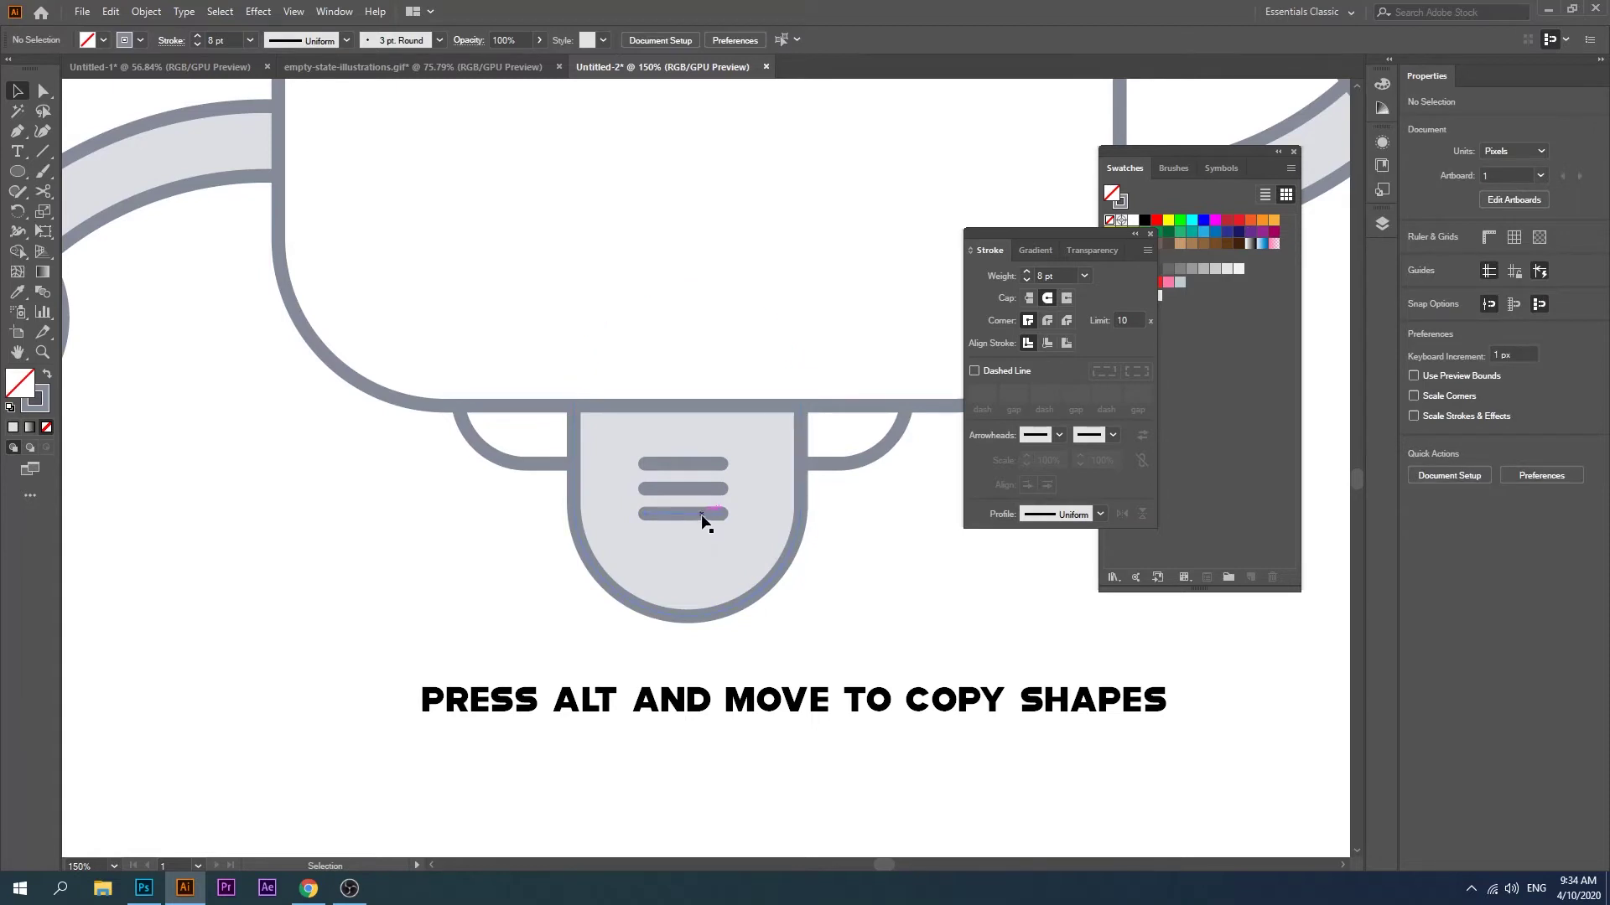
click(701, 514)
shift+click(702, 490)
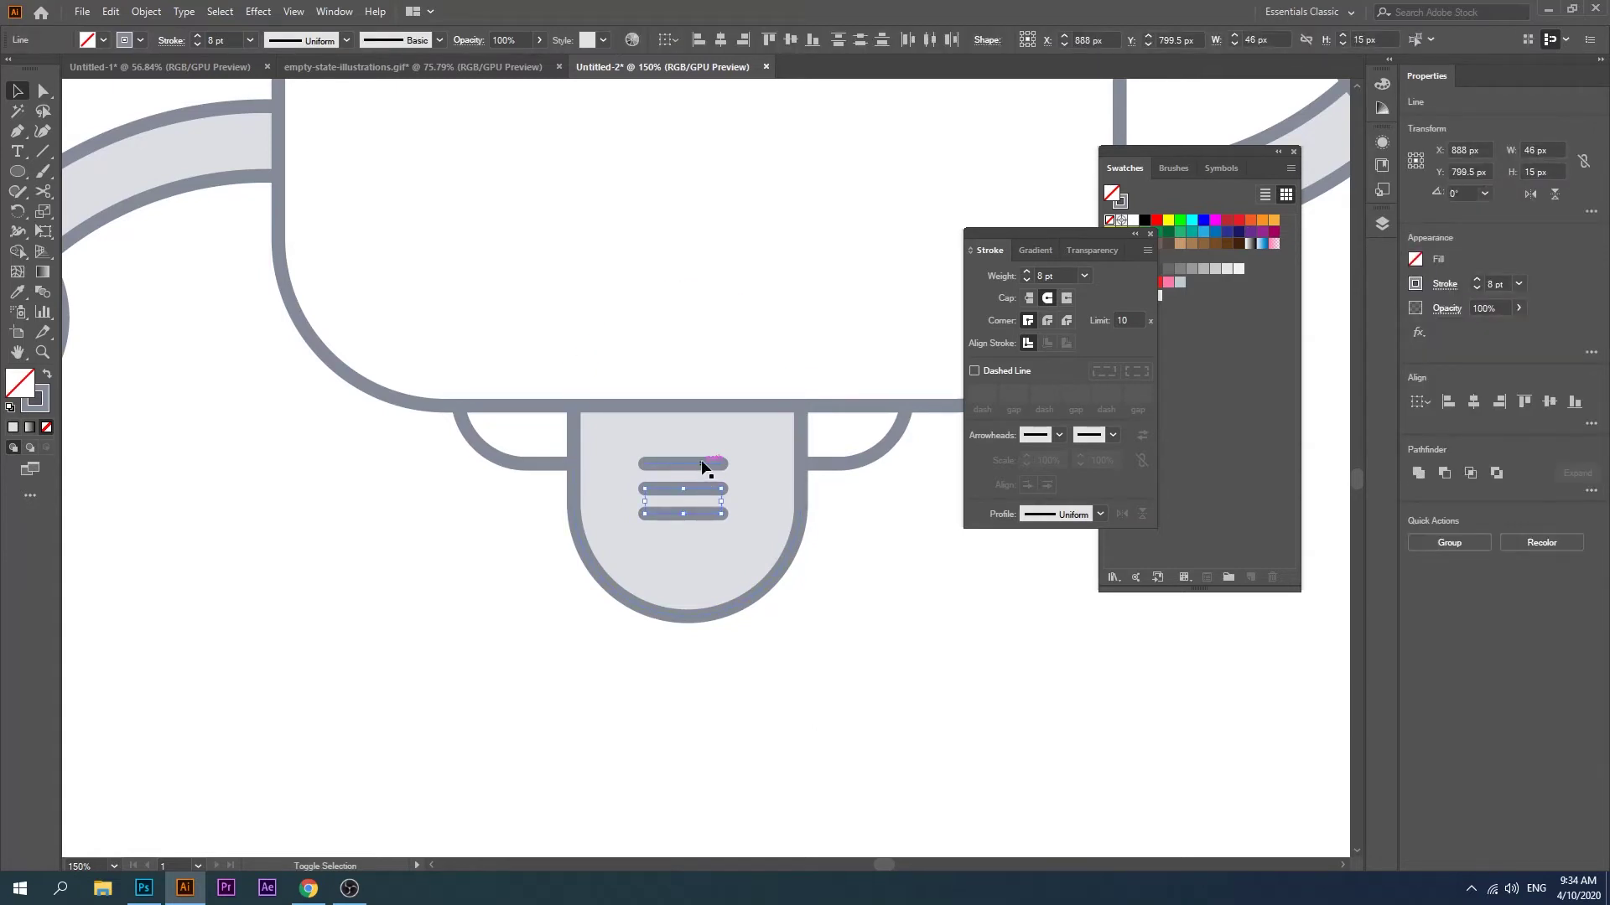
shift+click(703, 463)
drag(712, 464, 713, 462)
click(803, 588)
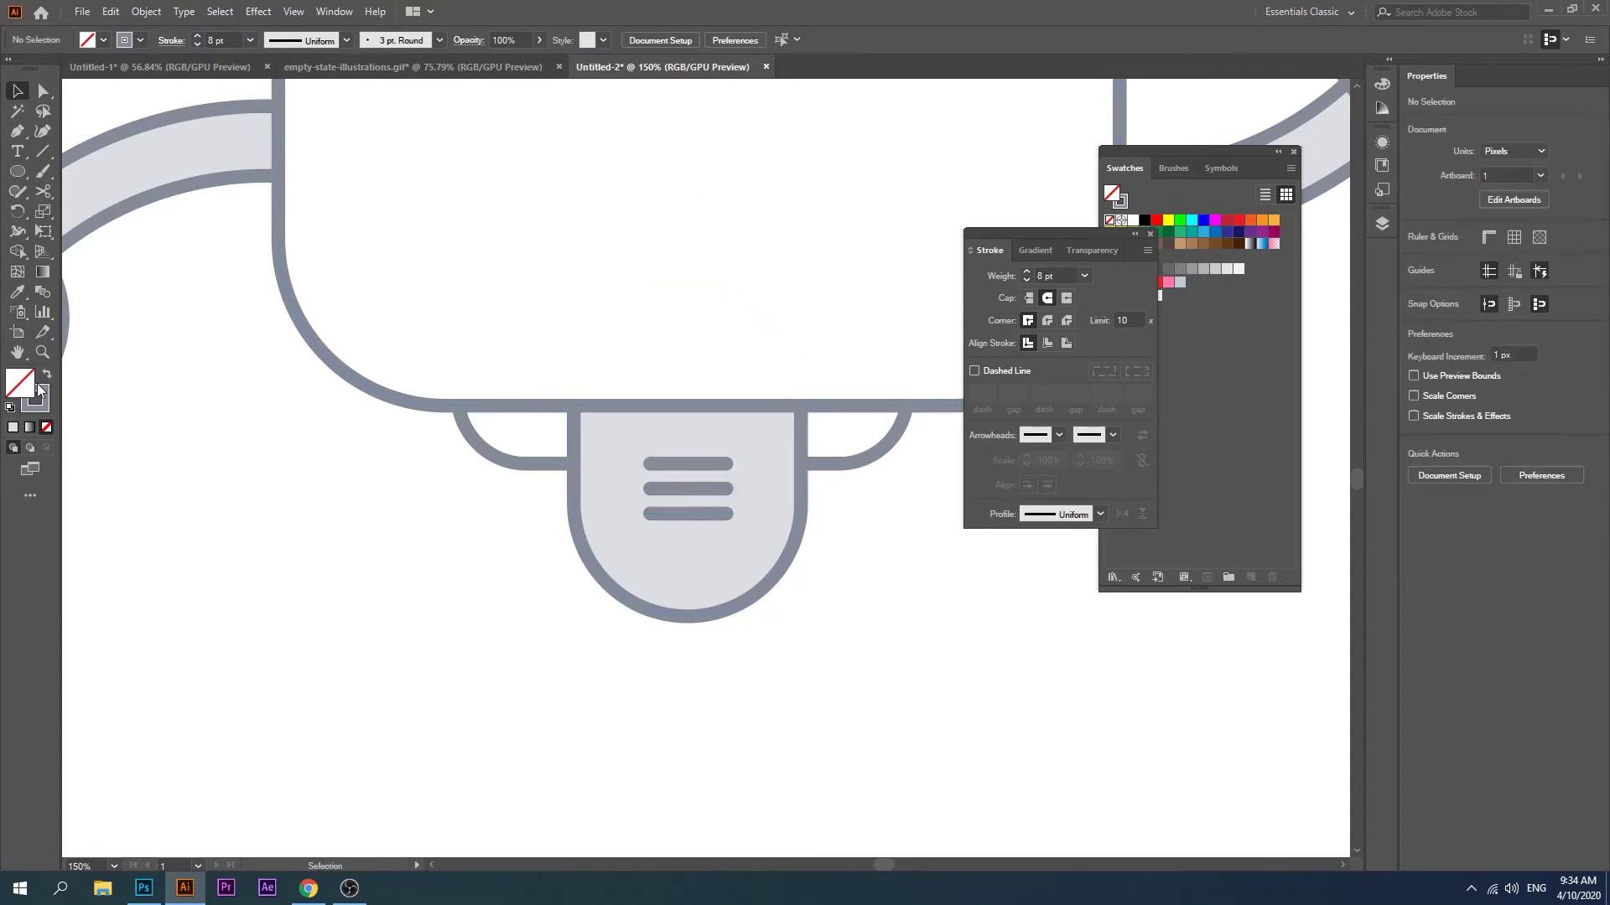
click(42, 352)
alt+click(456, 461)
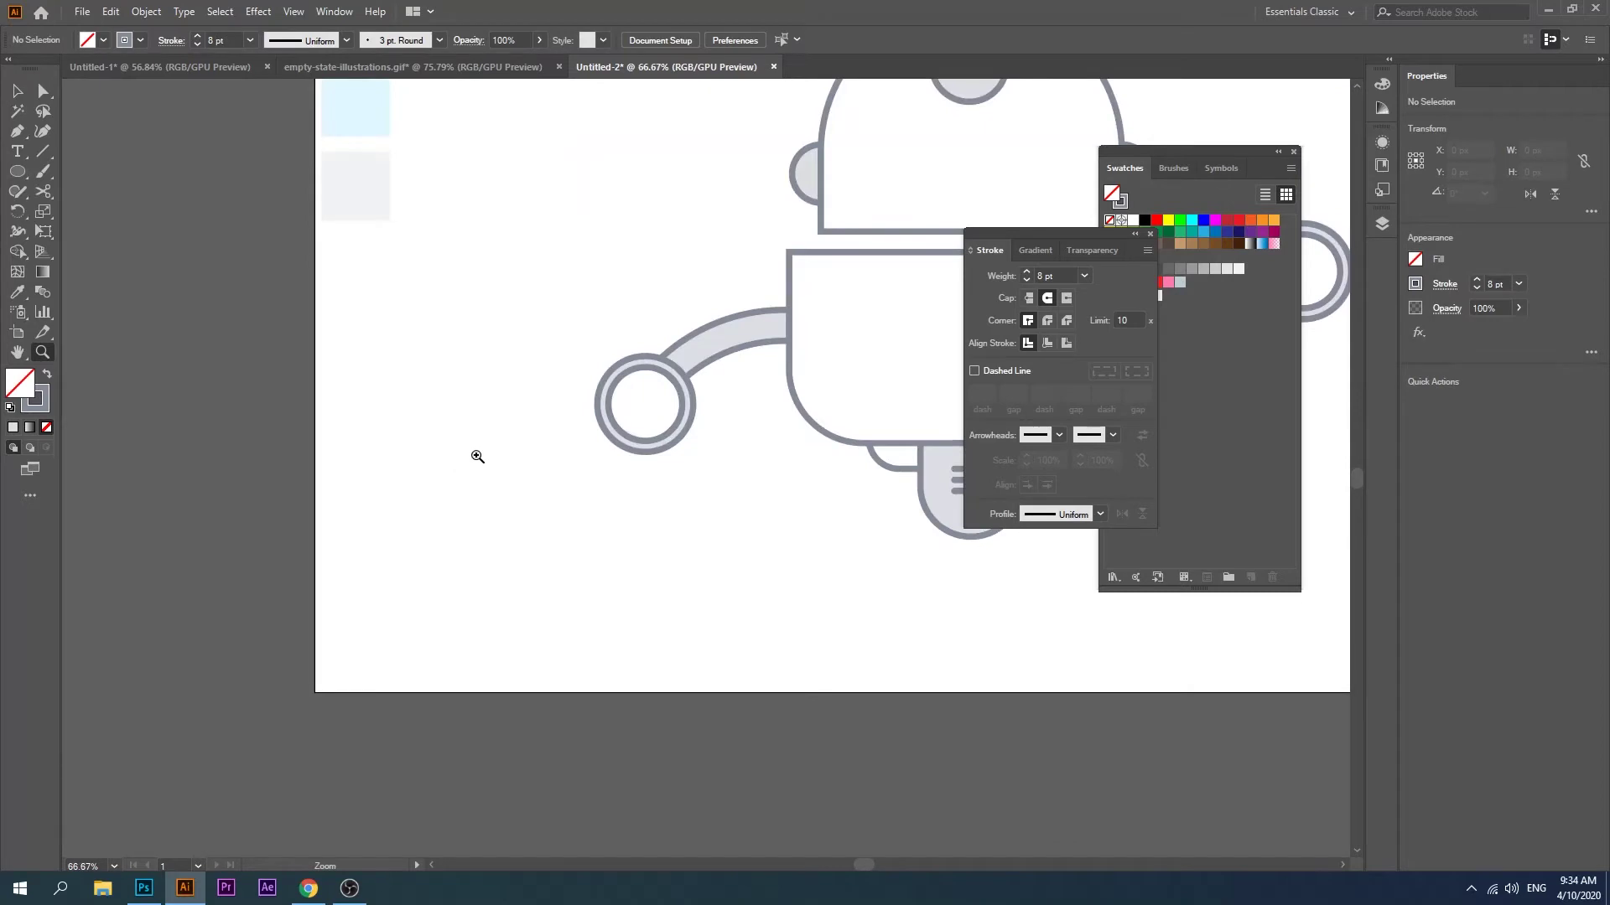
Step: Place a small 31 px circle on the body's upper left with a copy below it
drag(587, 551, 545, 600)
click(17, 172)
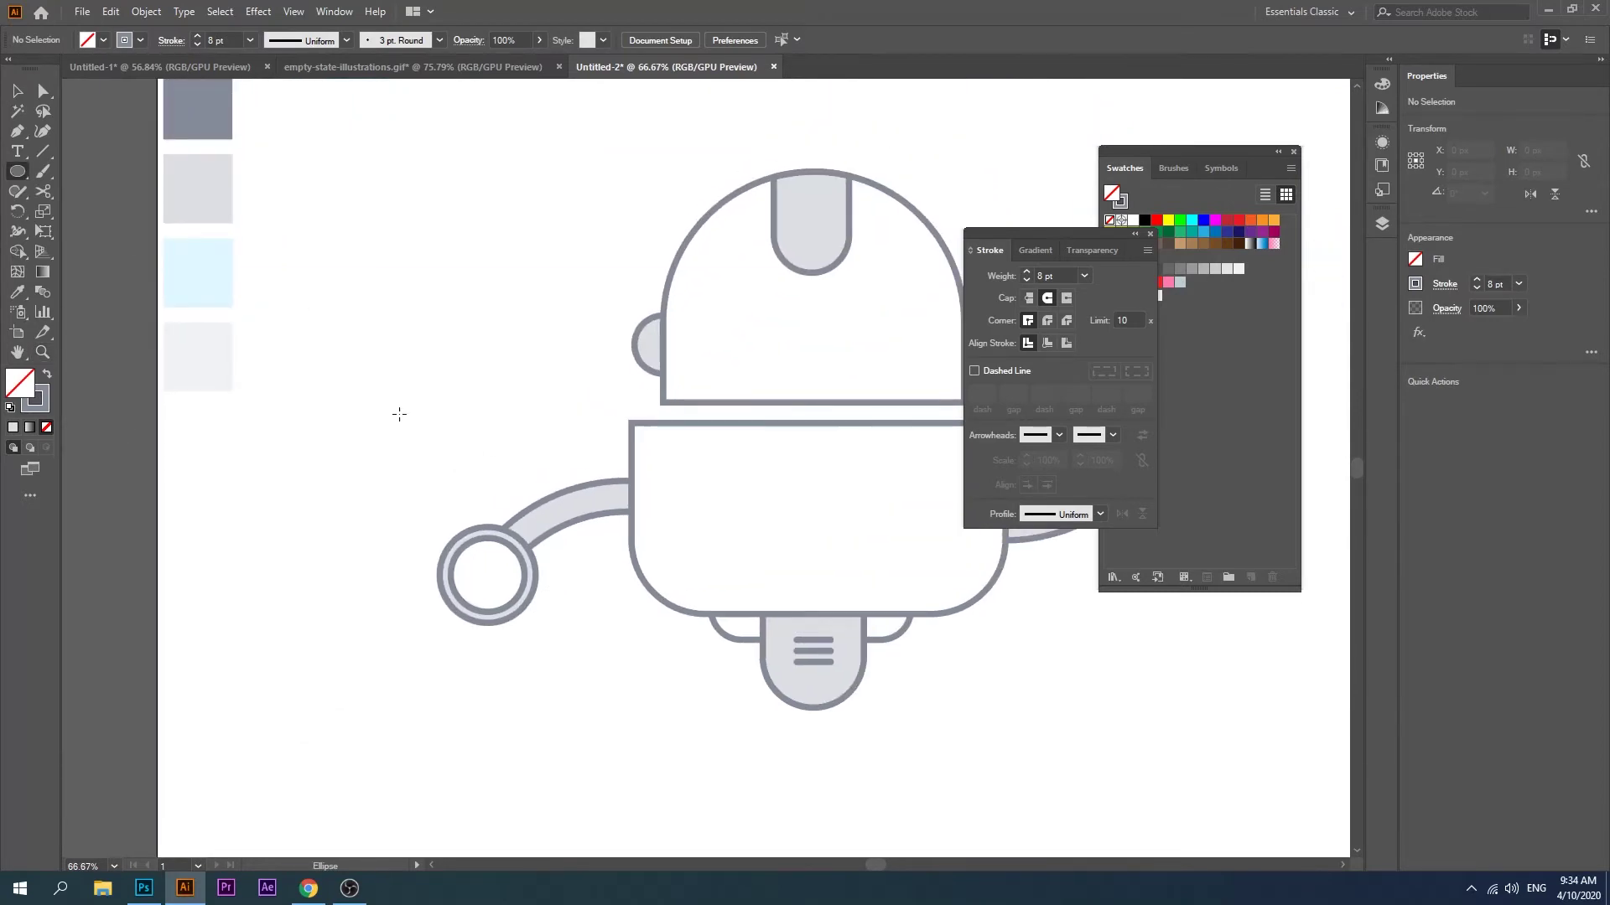
drag(401, 398, 420, 416)
key(v)
click(445, 406)
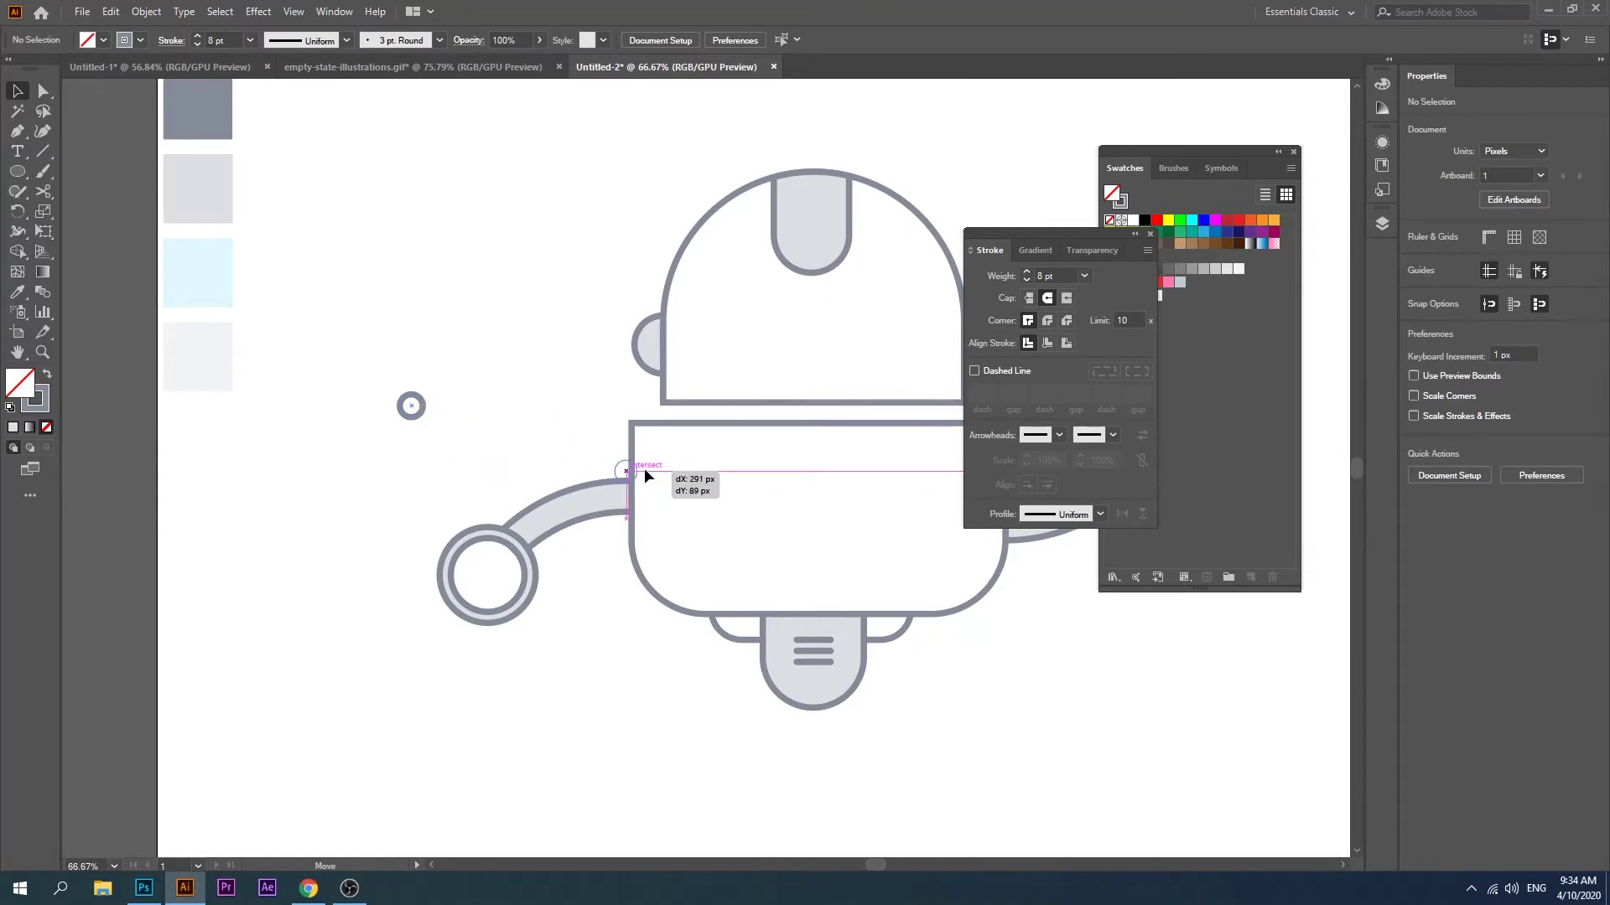
mouse_move(430, 410)
mouse_down()
mouse_move(675, 469)
mouse_move(675, 528)
mouse_up()
click(649, 564)
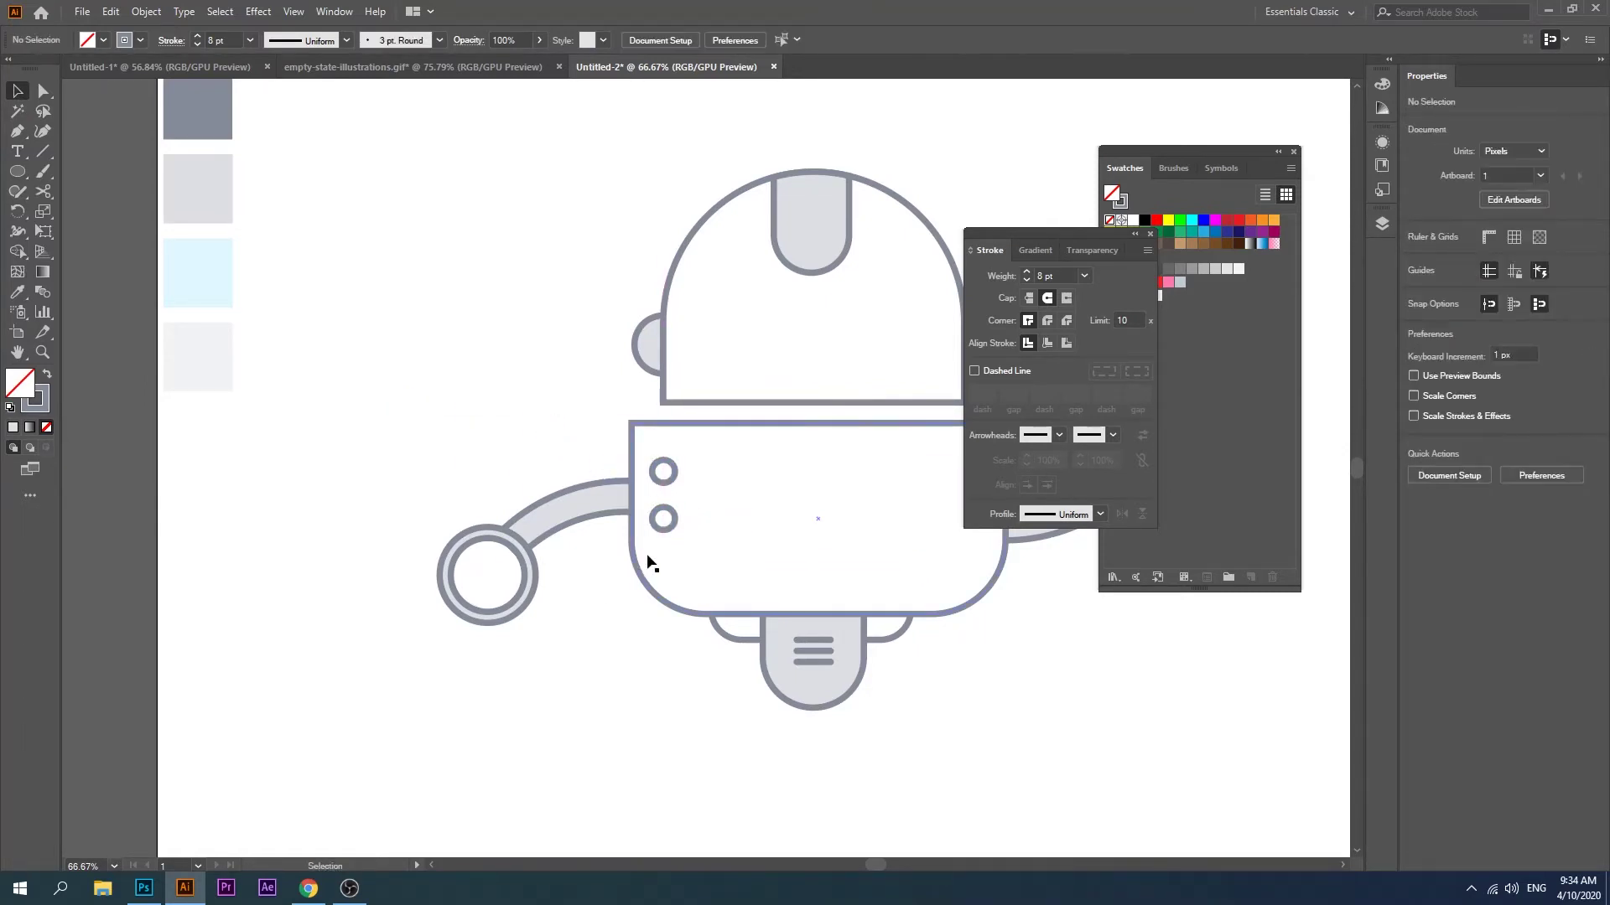
Step: Zoom in on the robot and open the Rectangle size settings
click(50, 351)
click(800, 451)
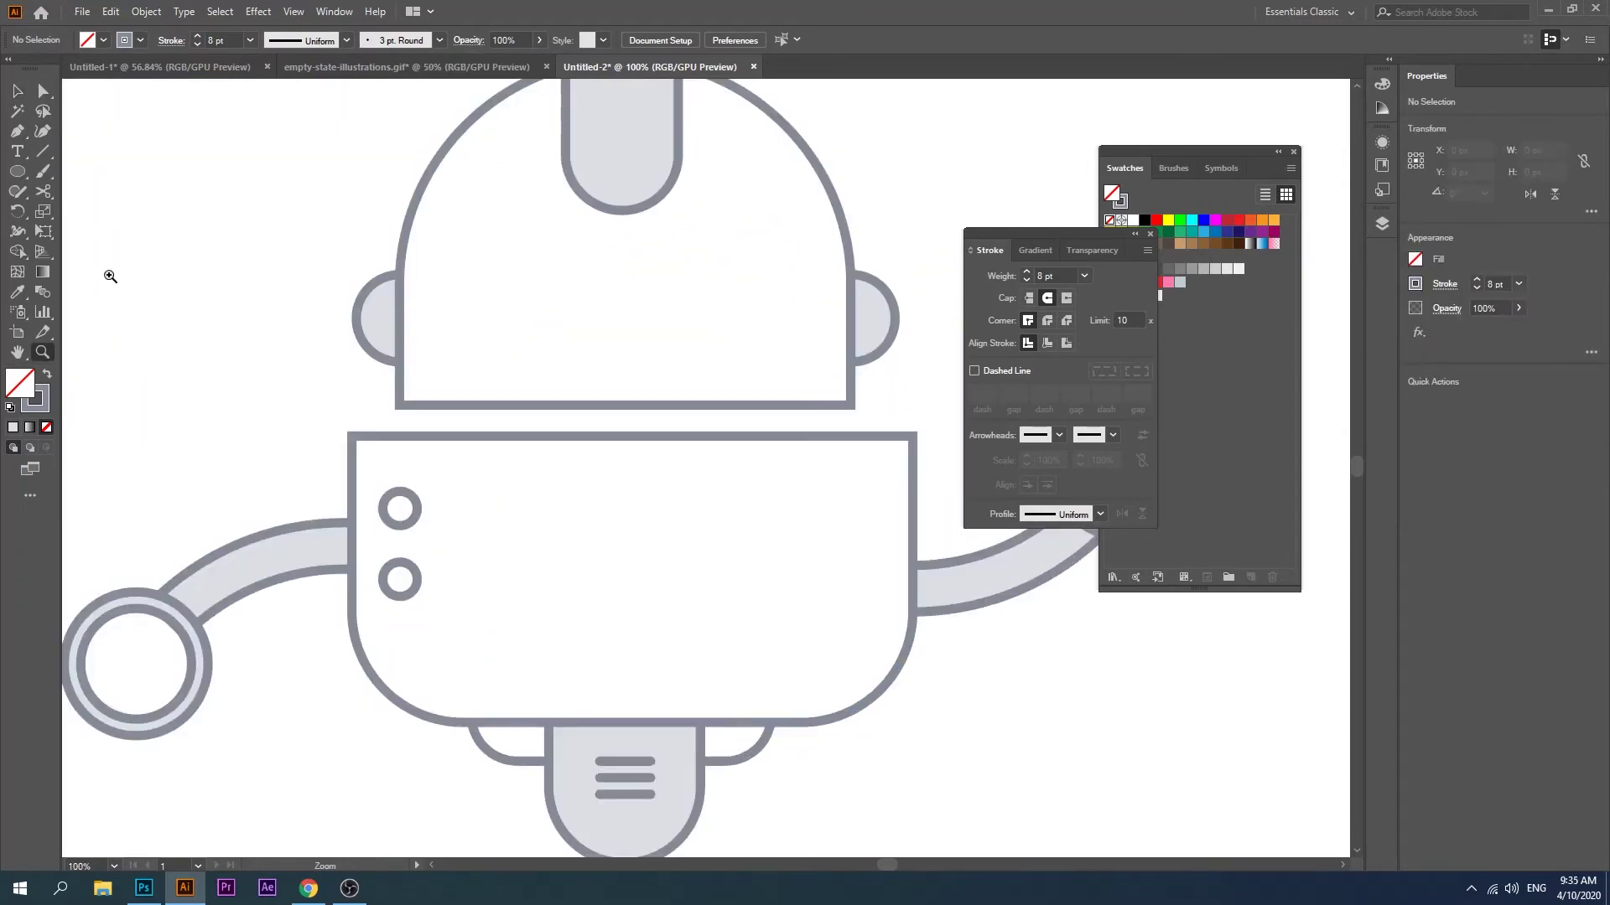
click(16, 173)
click(102, 171)
click(502, 380)
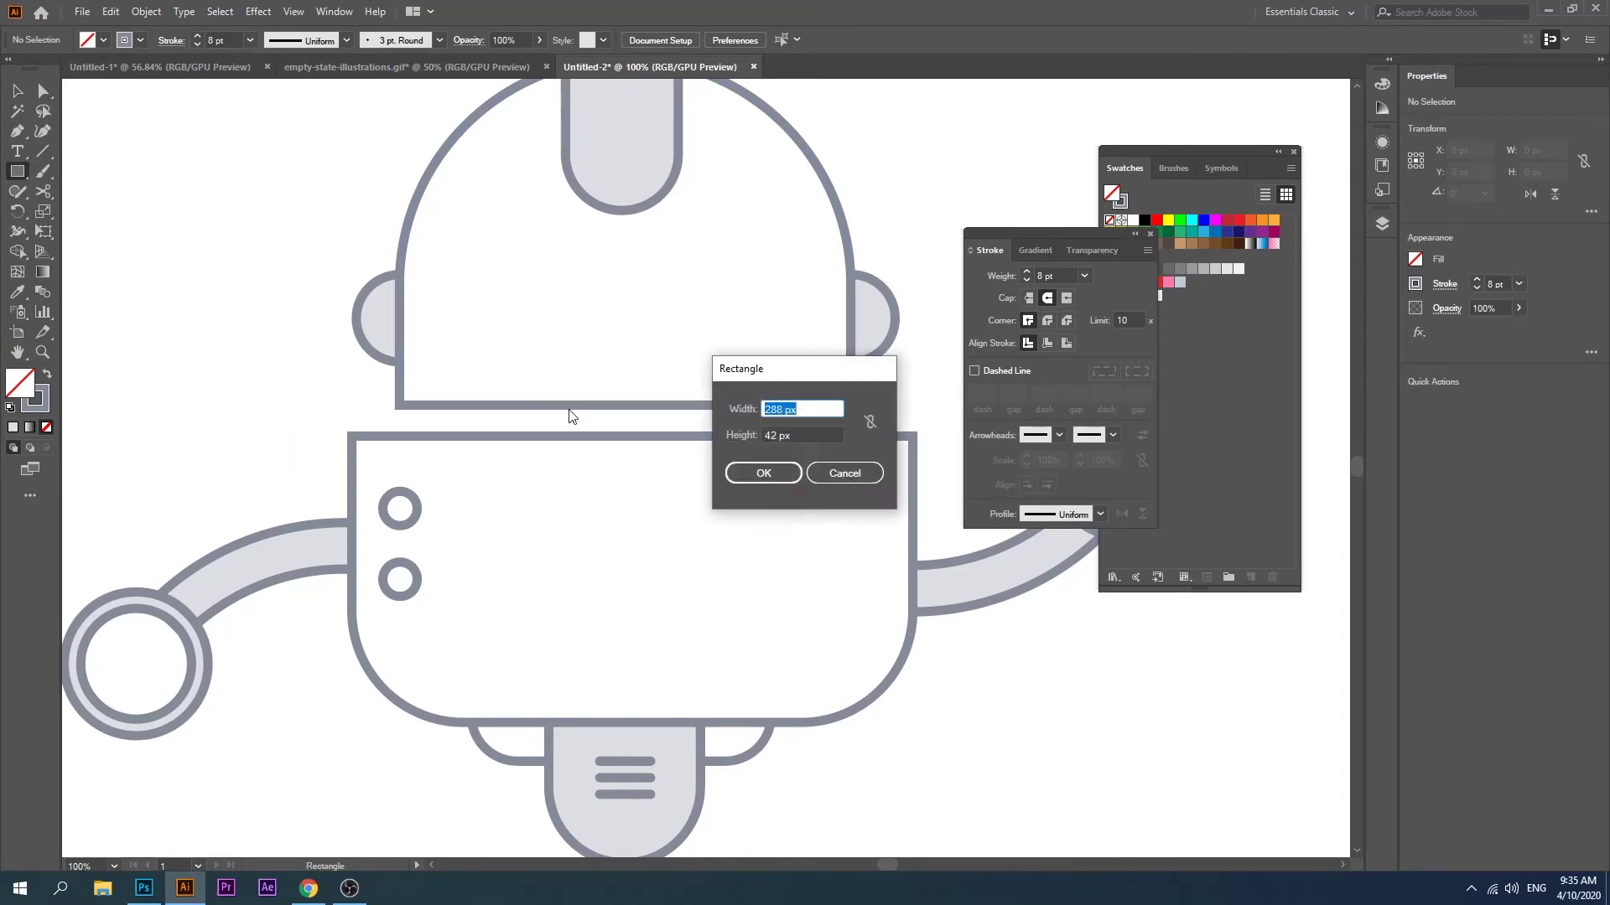
Step: Draw a 250×70 neck rectangle between head and body, send it to back, and centre it
click(837, 471)
drag(488, 386, 764, 458)
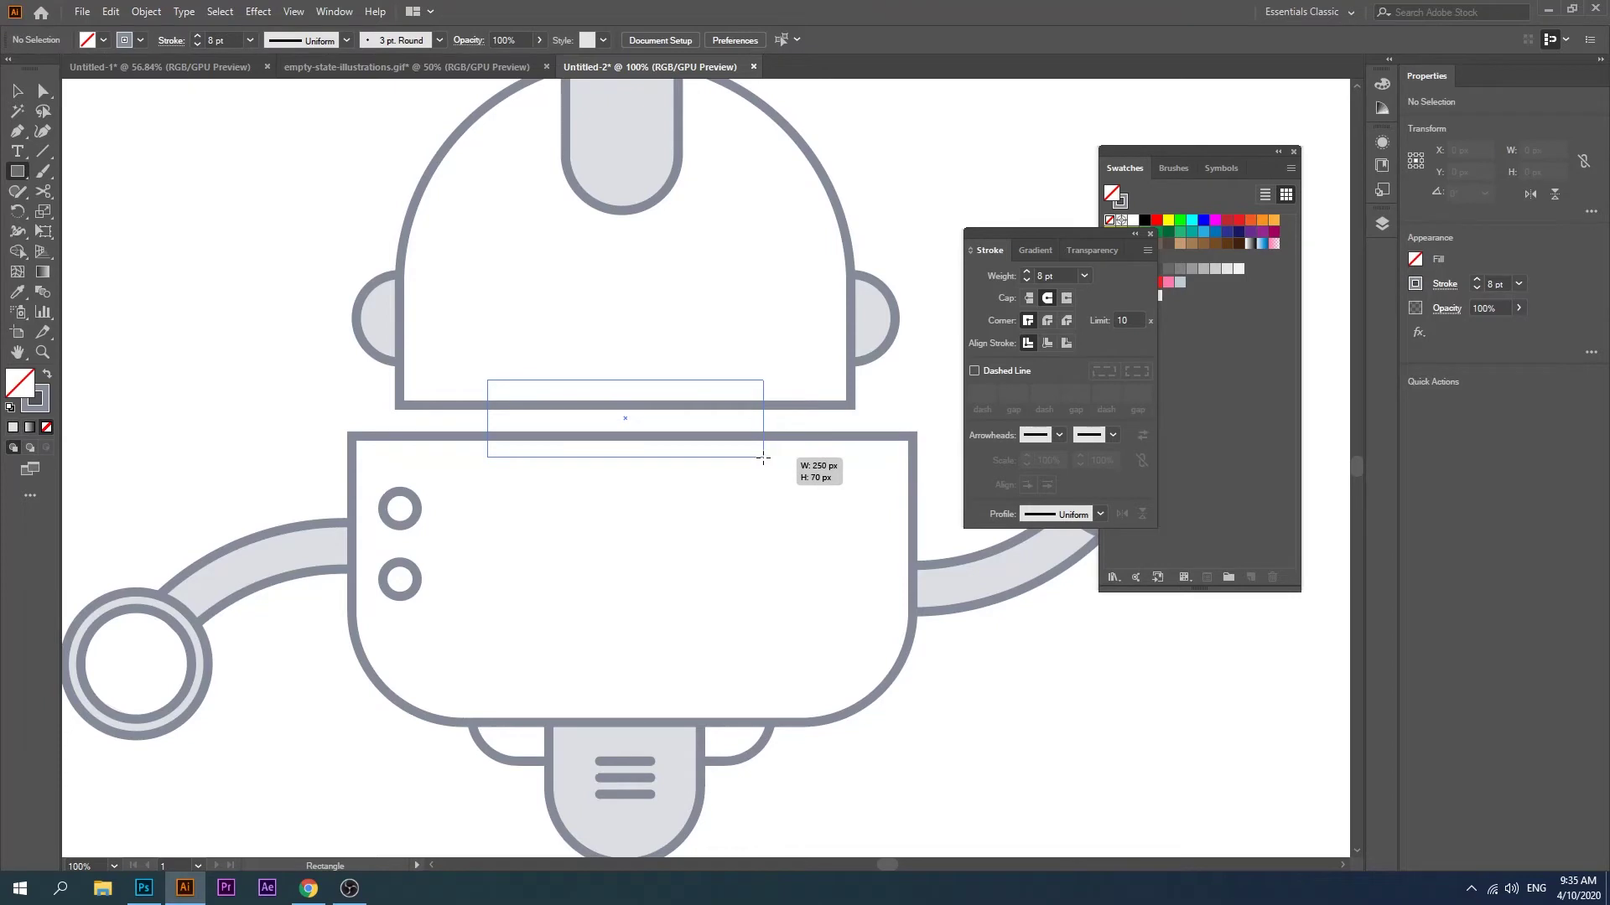
drag(765, 458, 763, 457)
click(28, 92)
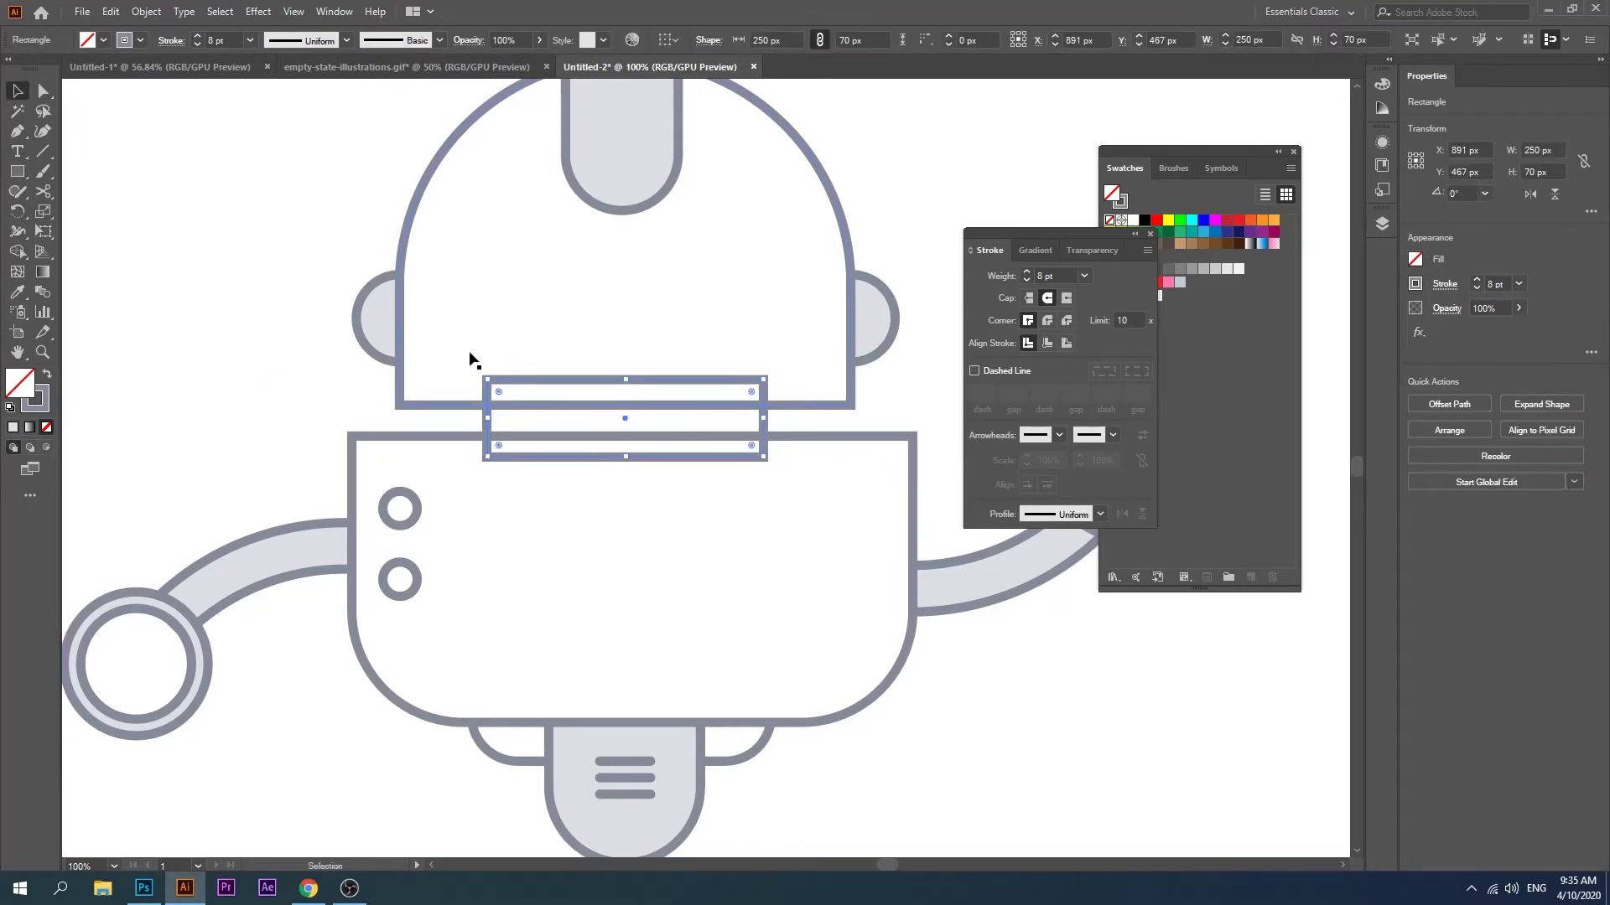
right_click(535, 383)
mouse_move(582, 661)
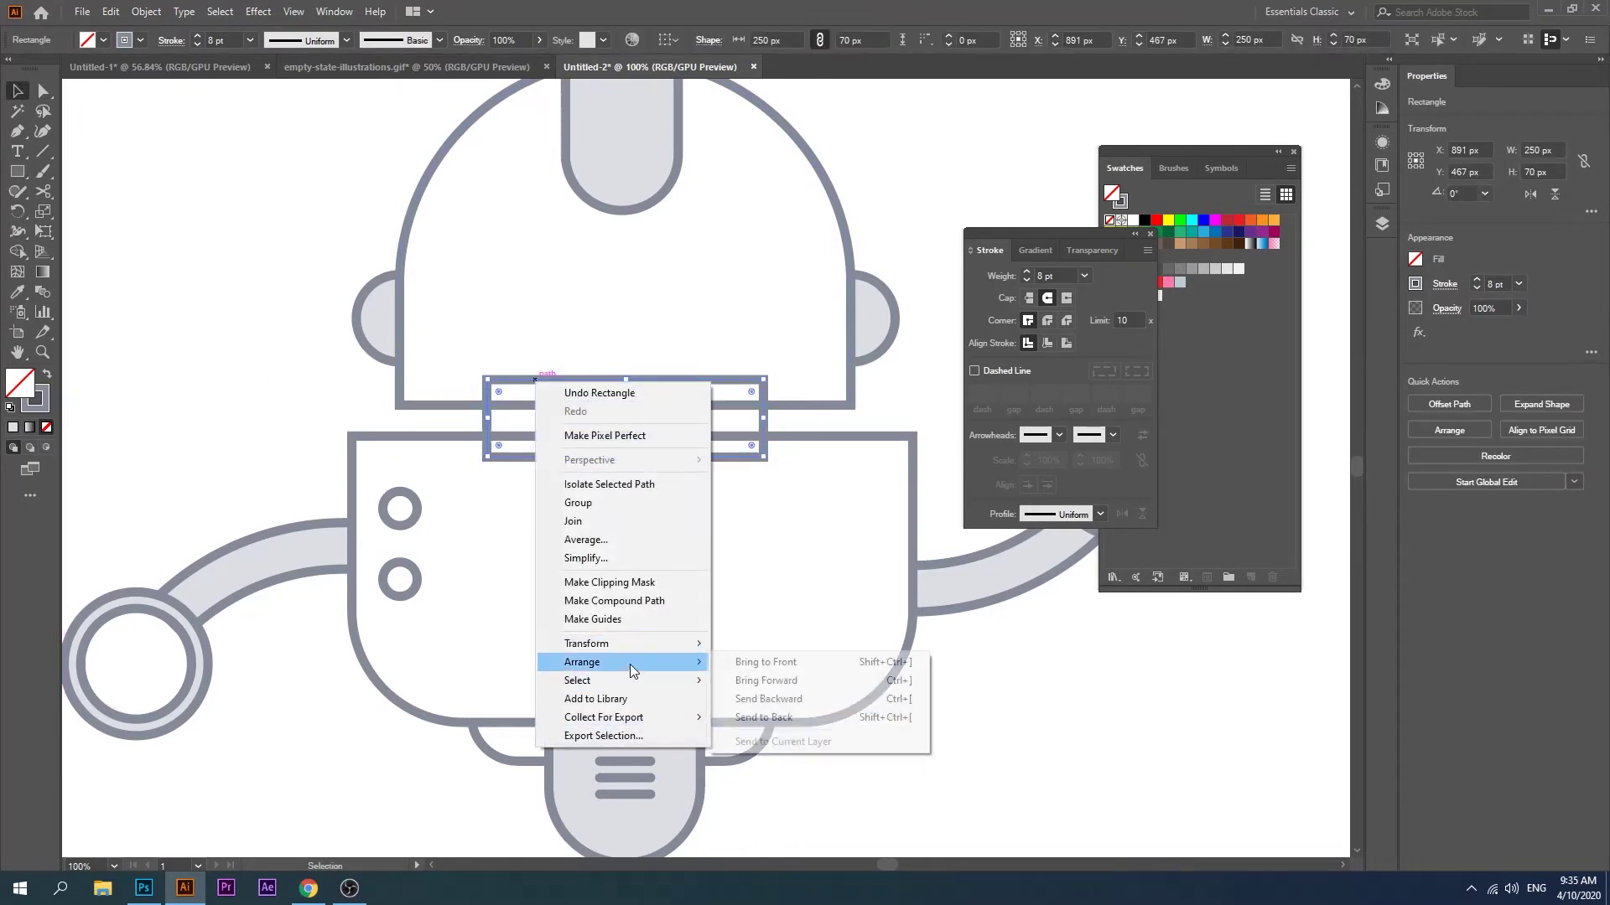
click(773, 726)
click(185, 380)
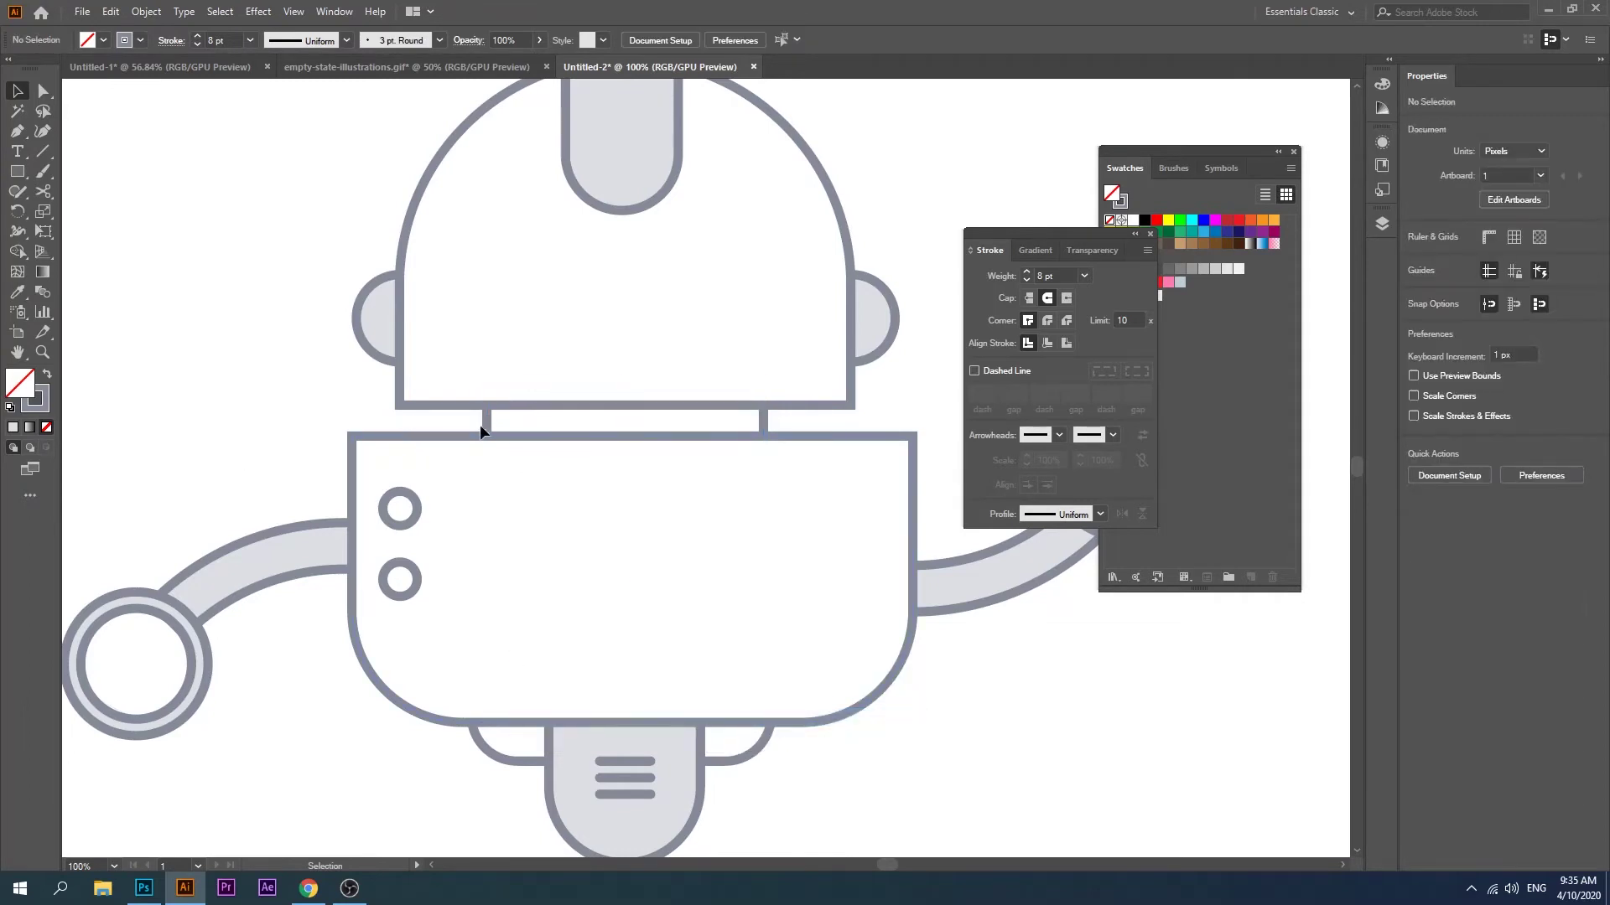
drag(490, 425, 494, 426)
drag(493, 428, 490, 420)
click(334, 411)
Step: Fill the neck rectangle with light grey
click(766, 424)
click(103, 40)
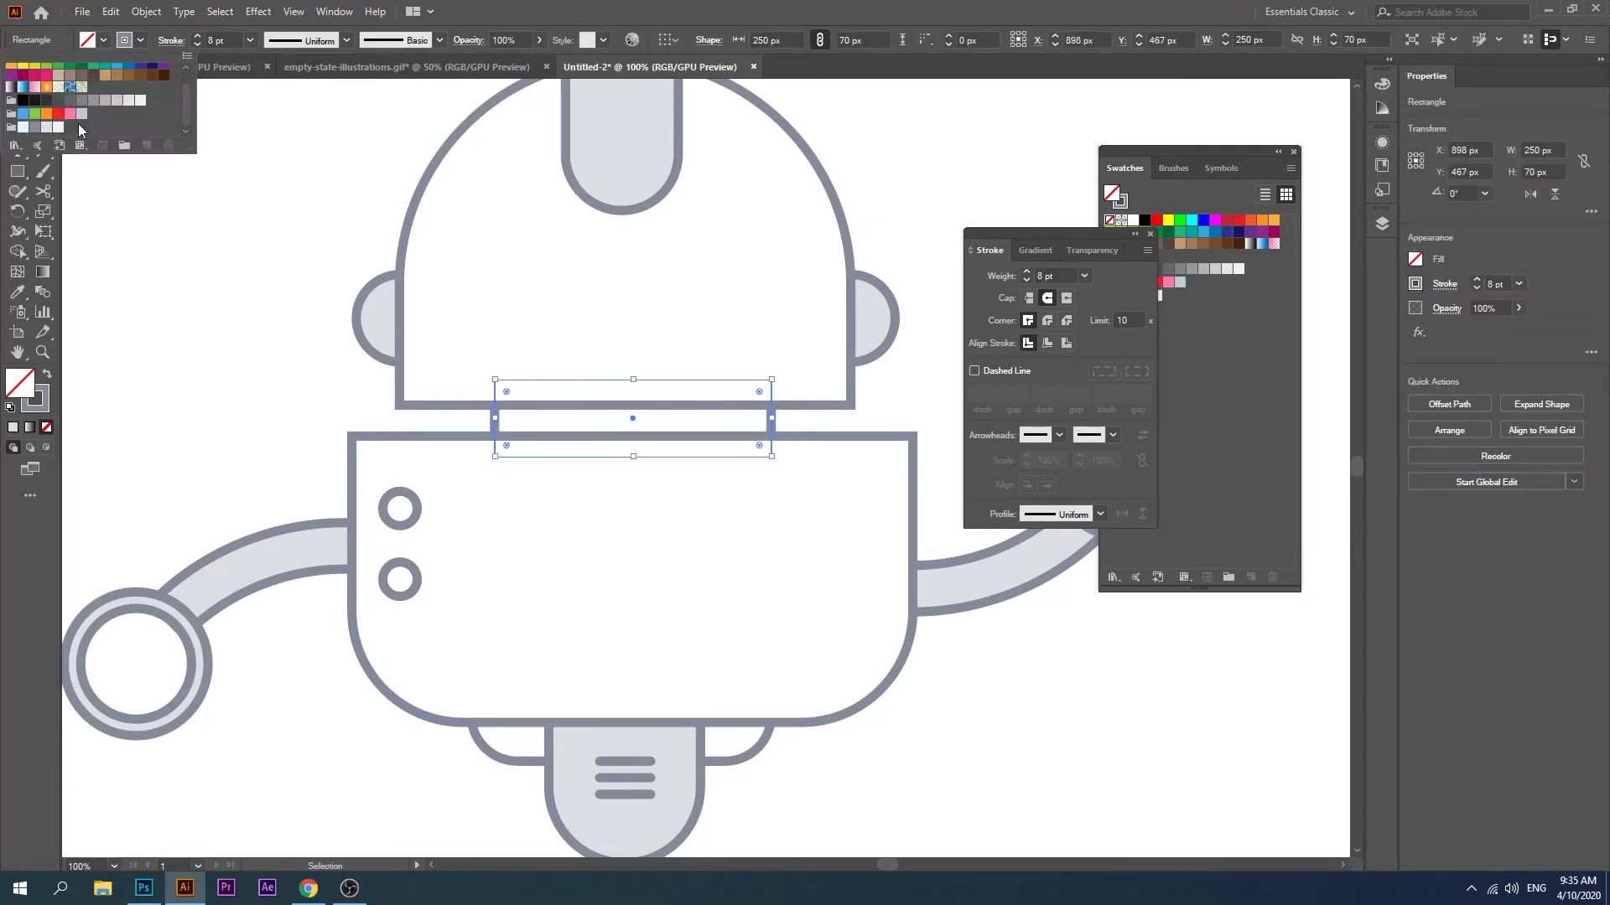
click(37, 131)
click(127, 263)
click(108, 424)
Step: Draw an 84 px circle at upper left, overlap it with a 182×98 rectangle, and select both
key(m)
drag(172, 261, 207, 308)
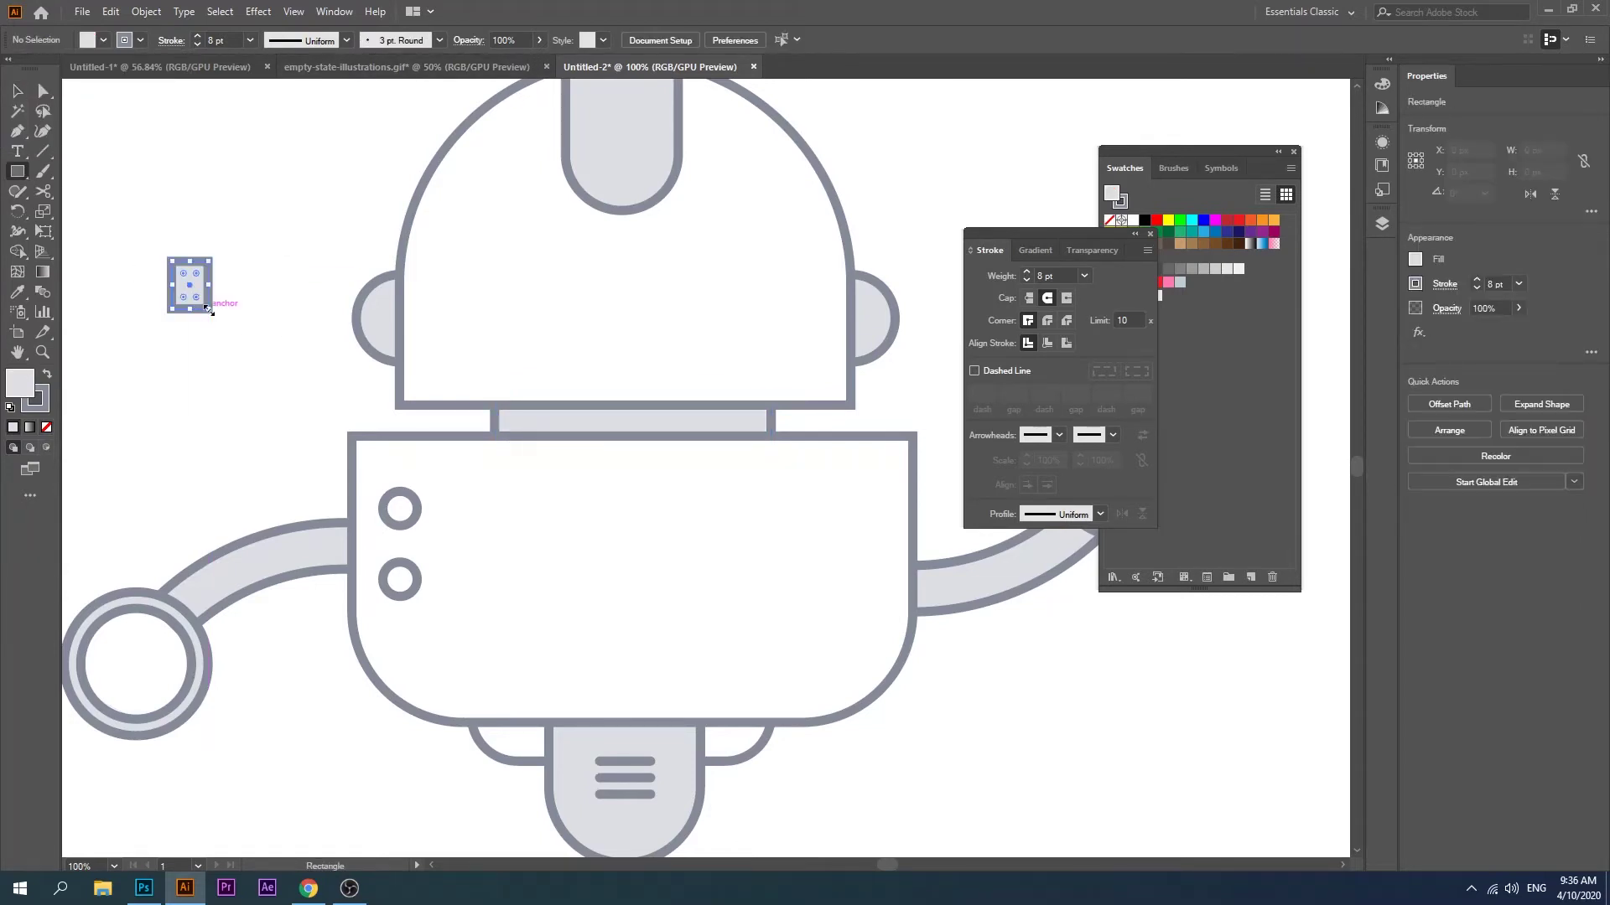
key(Delete)
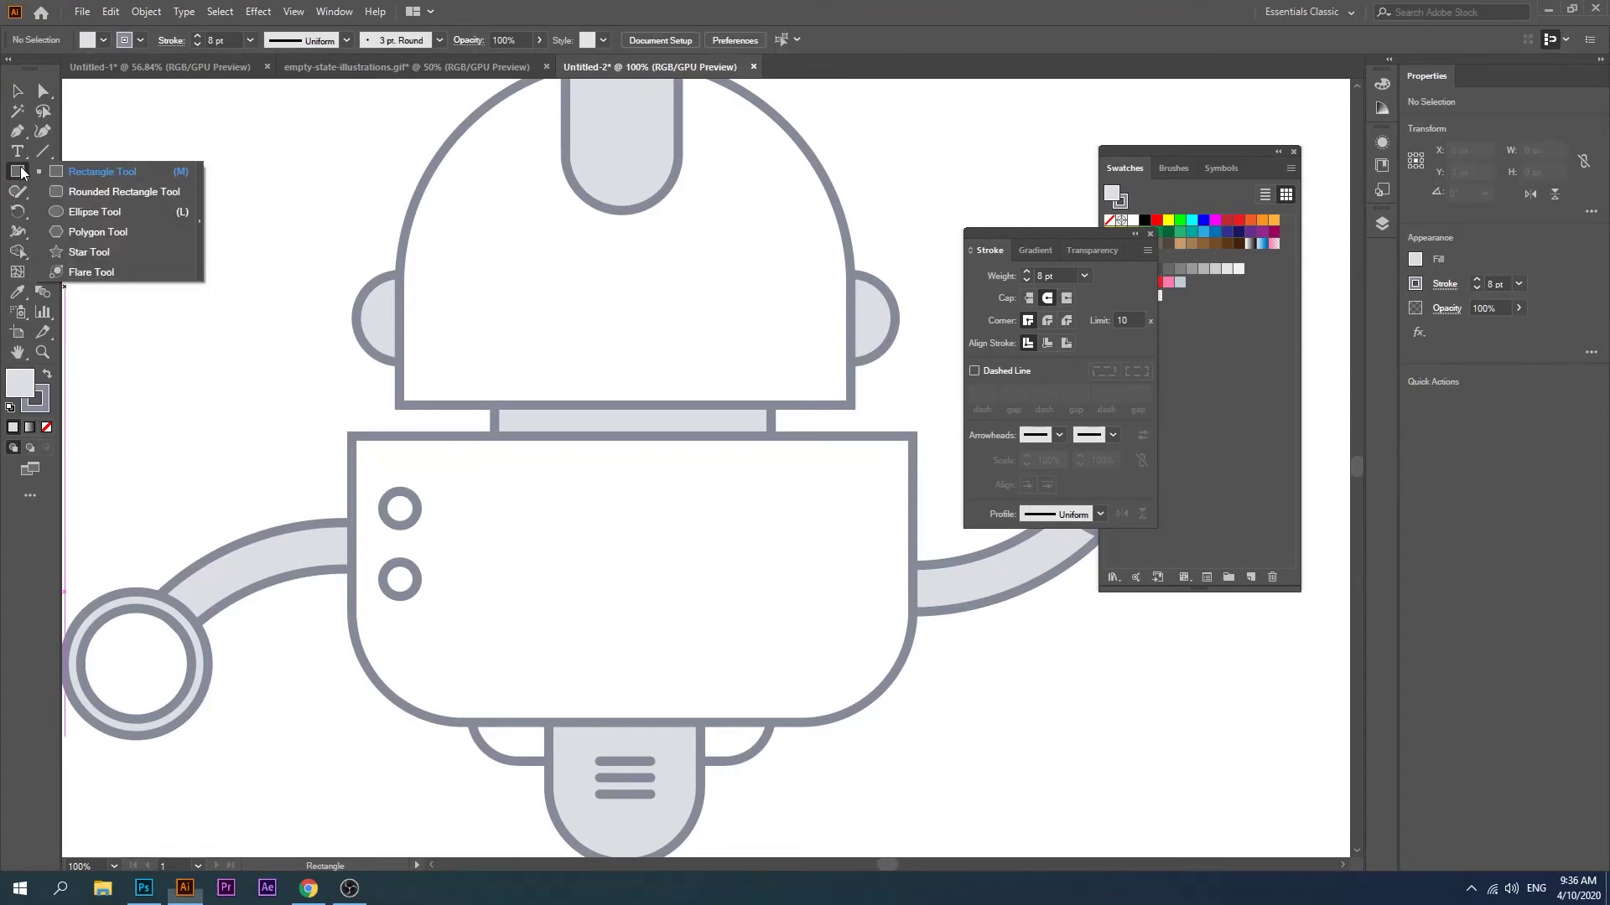
drag(17, 171, 92, 209)
mouse_move(169, 249)
mouse_down()
mouse_move(231, 342)
mouse_move(261, 344)
mouse_up()
click(17, 91)
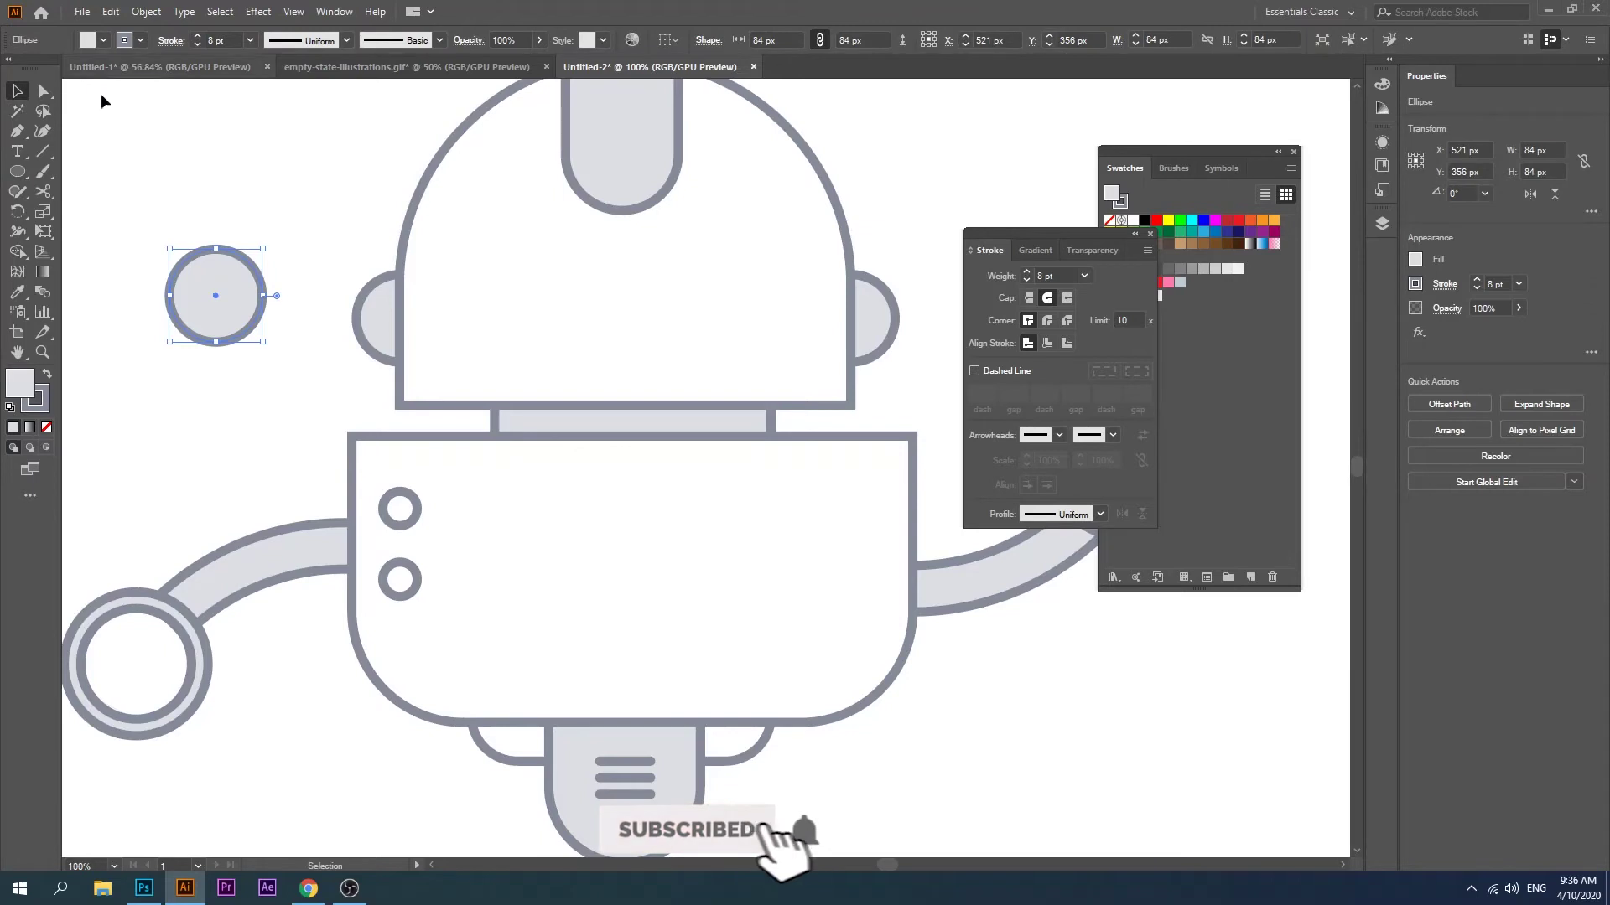
mouse_move(16, 171)
mouse_down()
mouse_move(76, 173)
mouse_move(309, 288)
mouse_up()
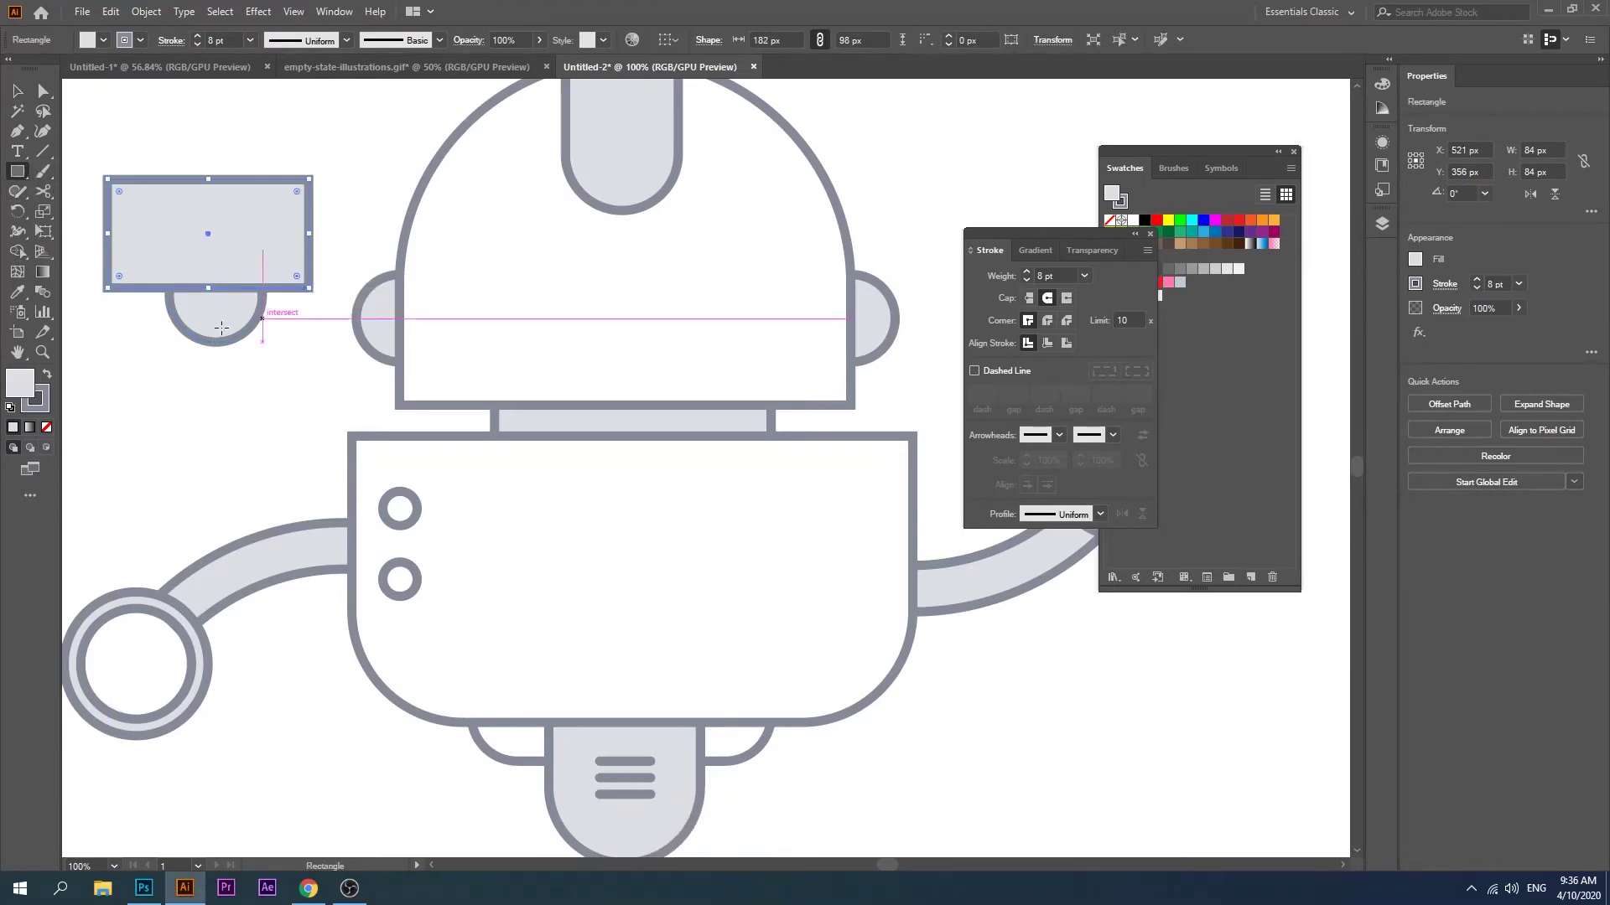
click(17, 91)
drag(218, 130, 207, 353)
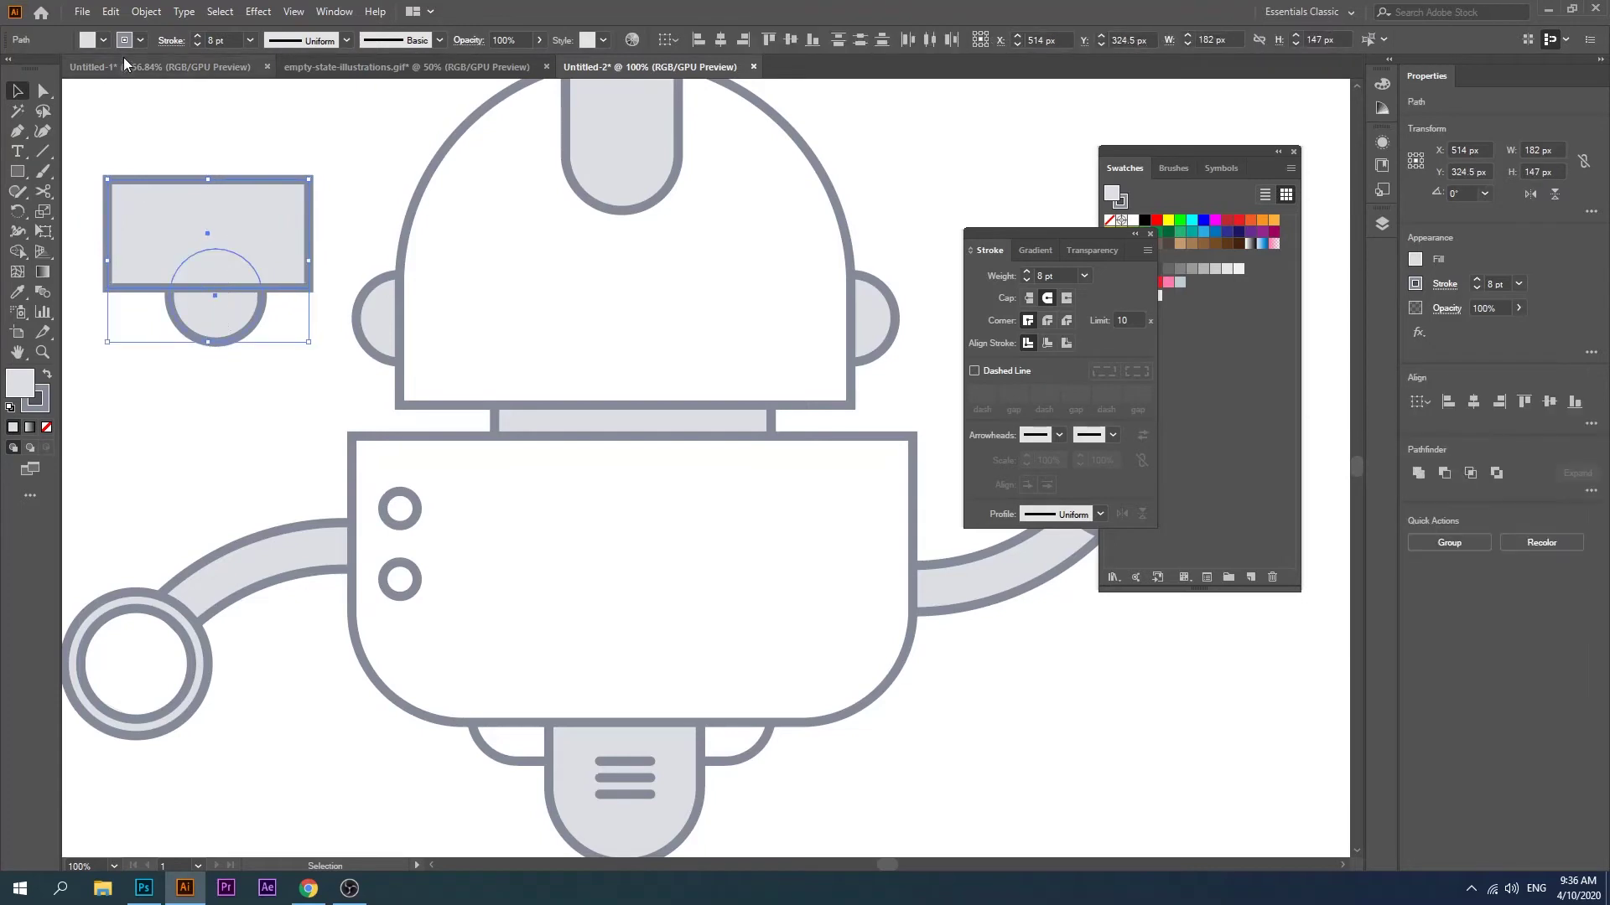
Step: Remove the outline from the circle and the overlapping rectangle
click(124, 49)
click(20, 69)
click(263, 138)
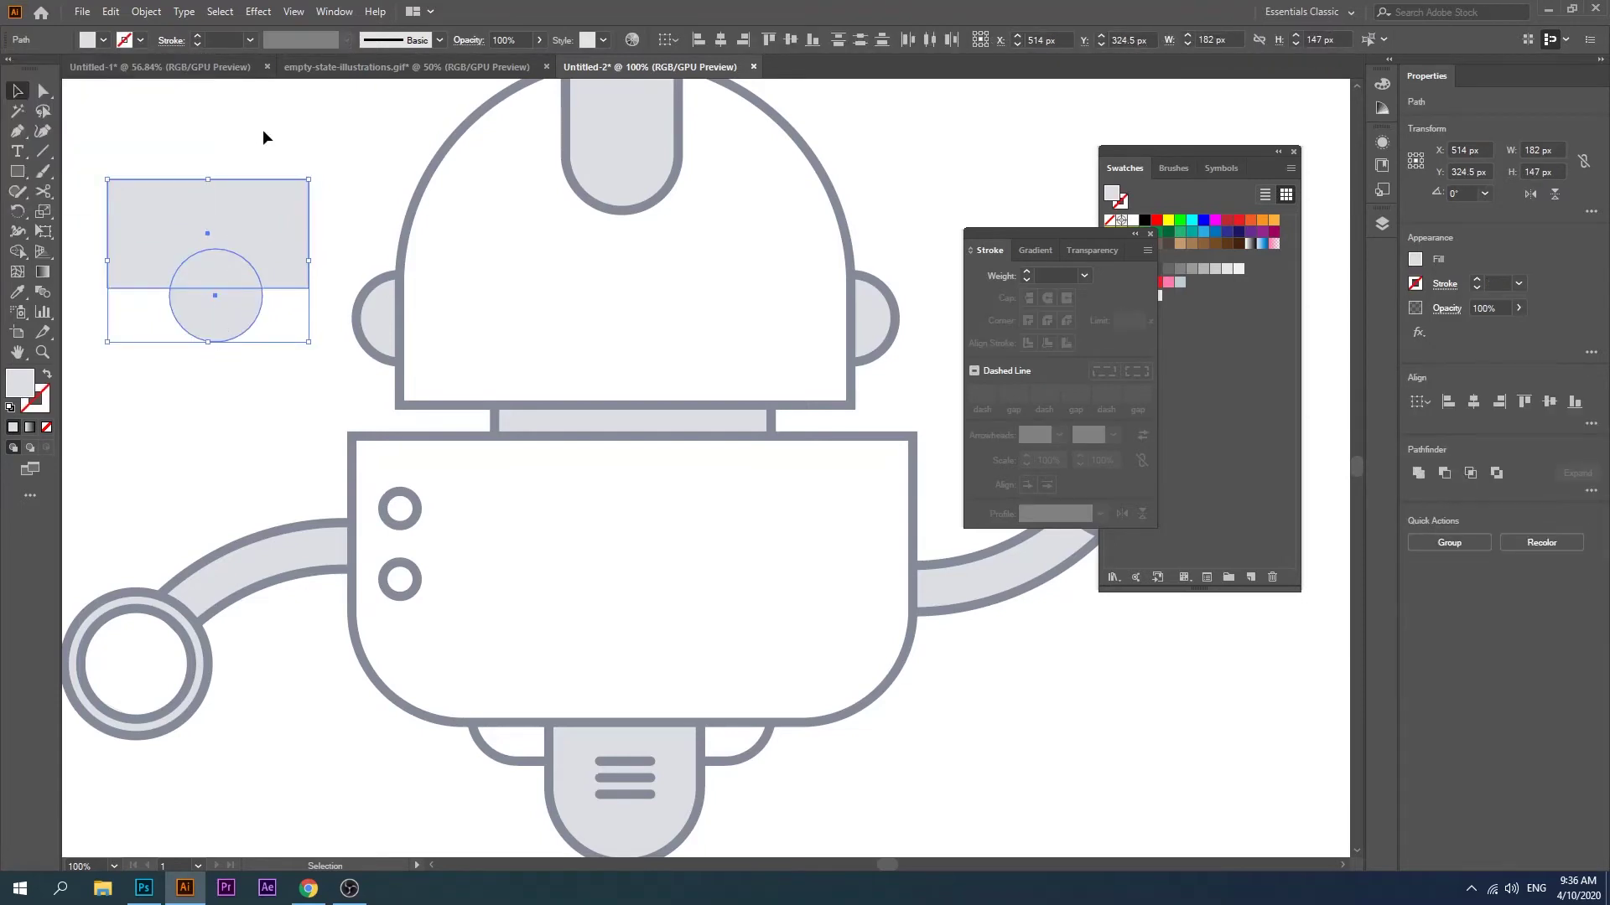
click(268, 129)
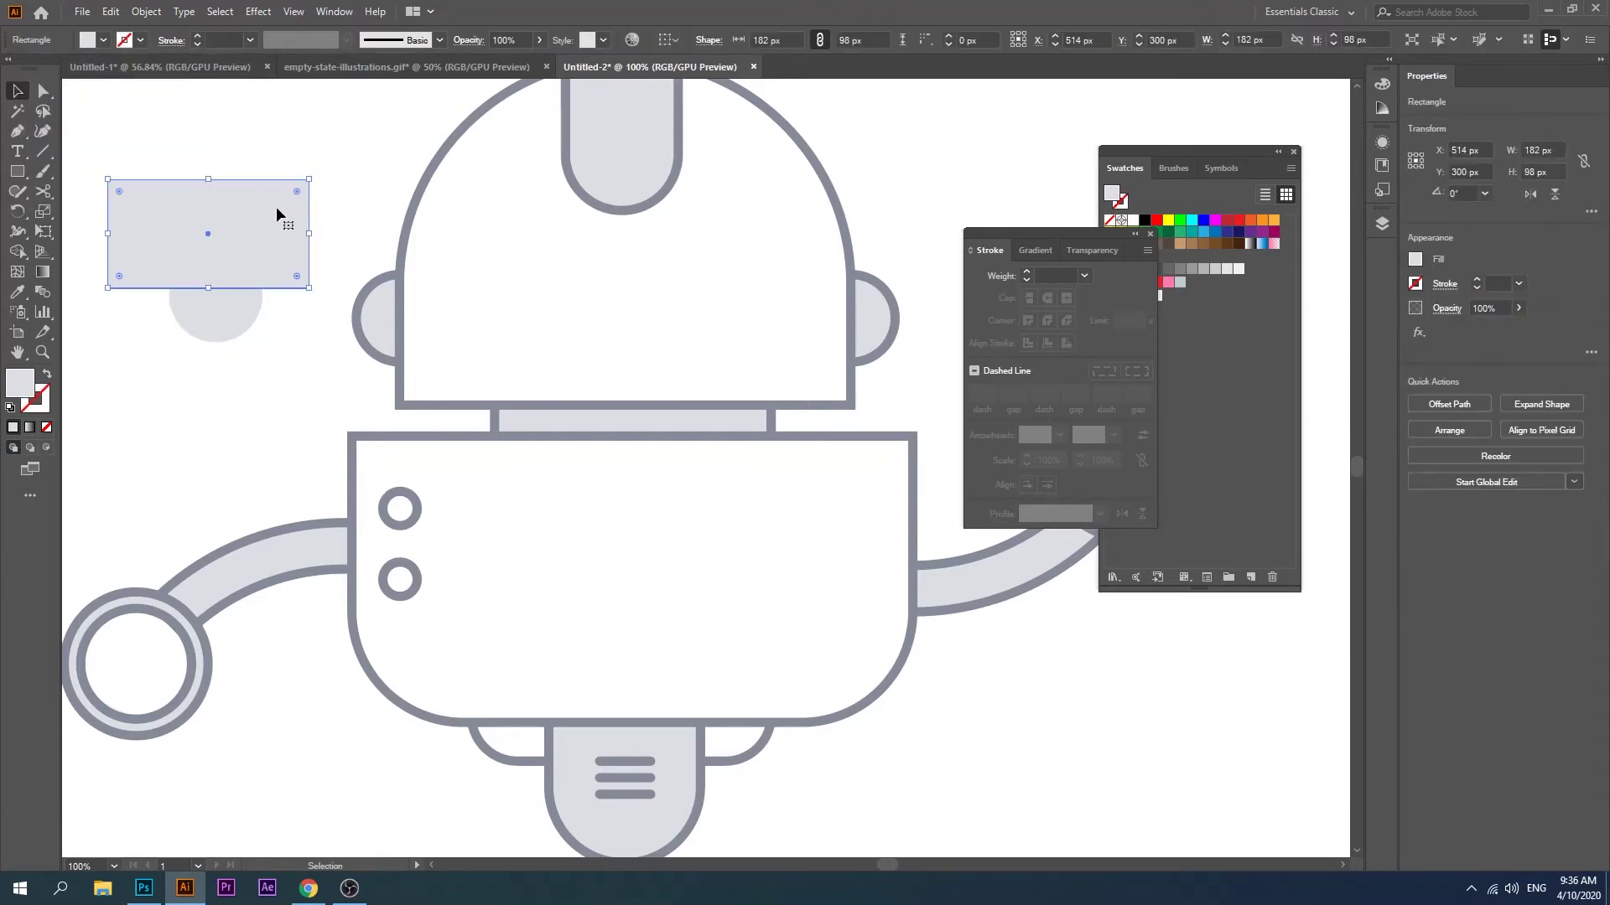
double_click(275, 206)
click(73, 90)
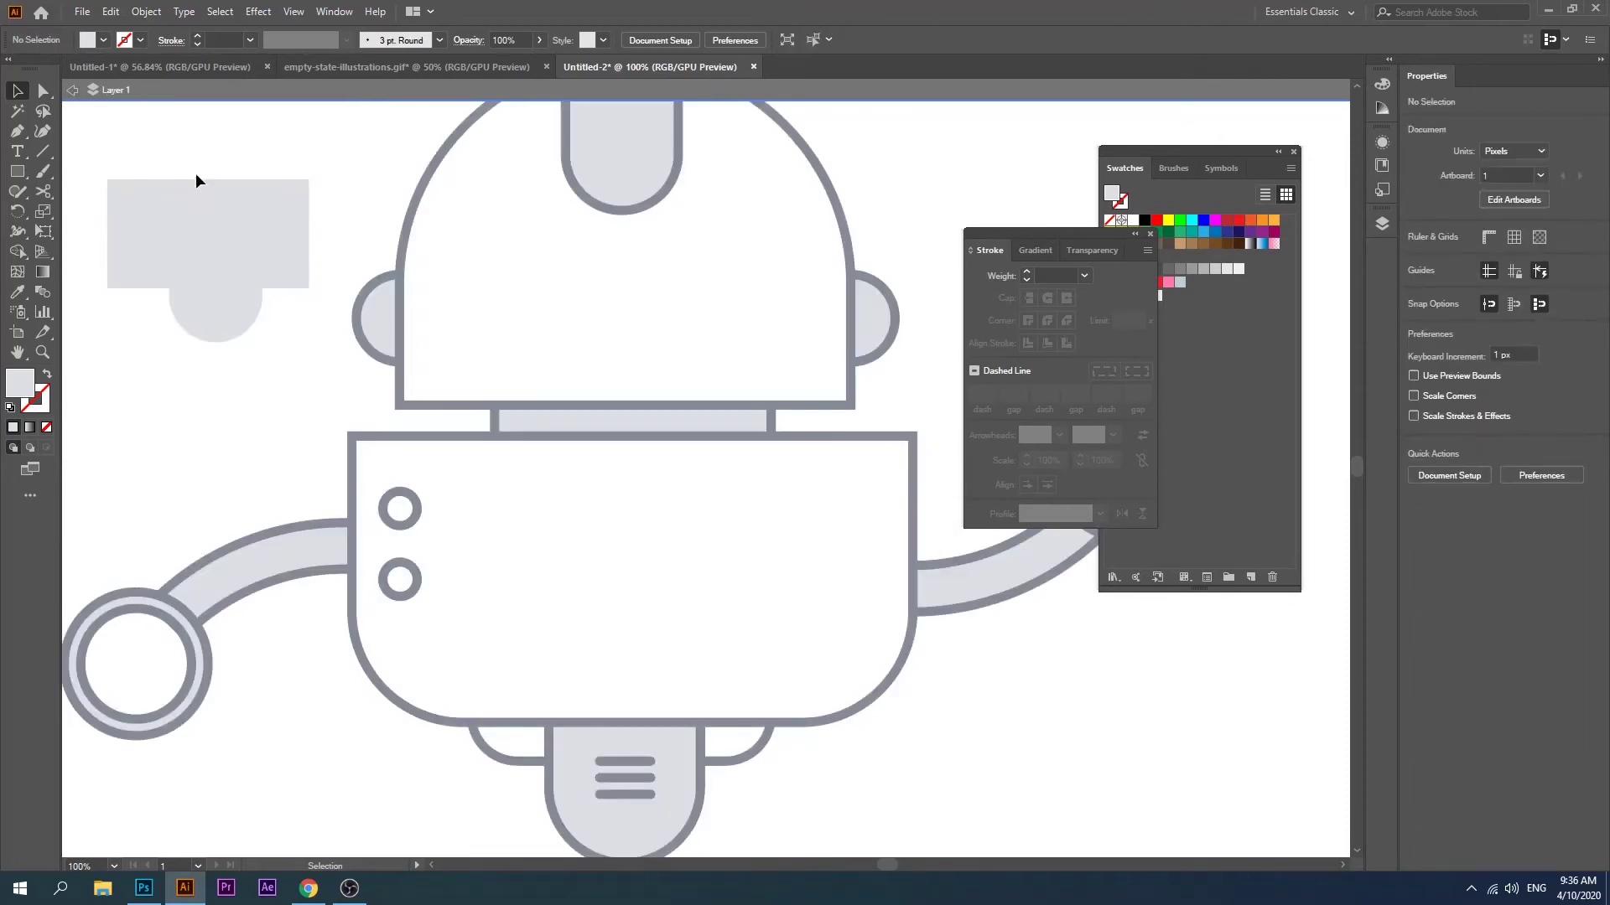
Step: Use Shape Builder to delete the rectangle and the circle's top half, leaving a half-circle
drag(264, 221, 272, 234)
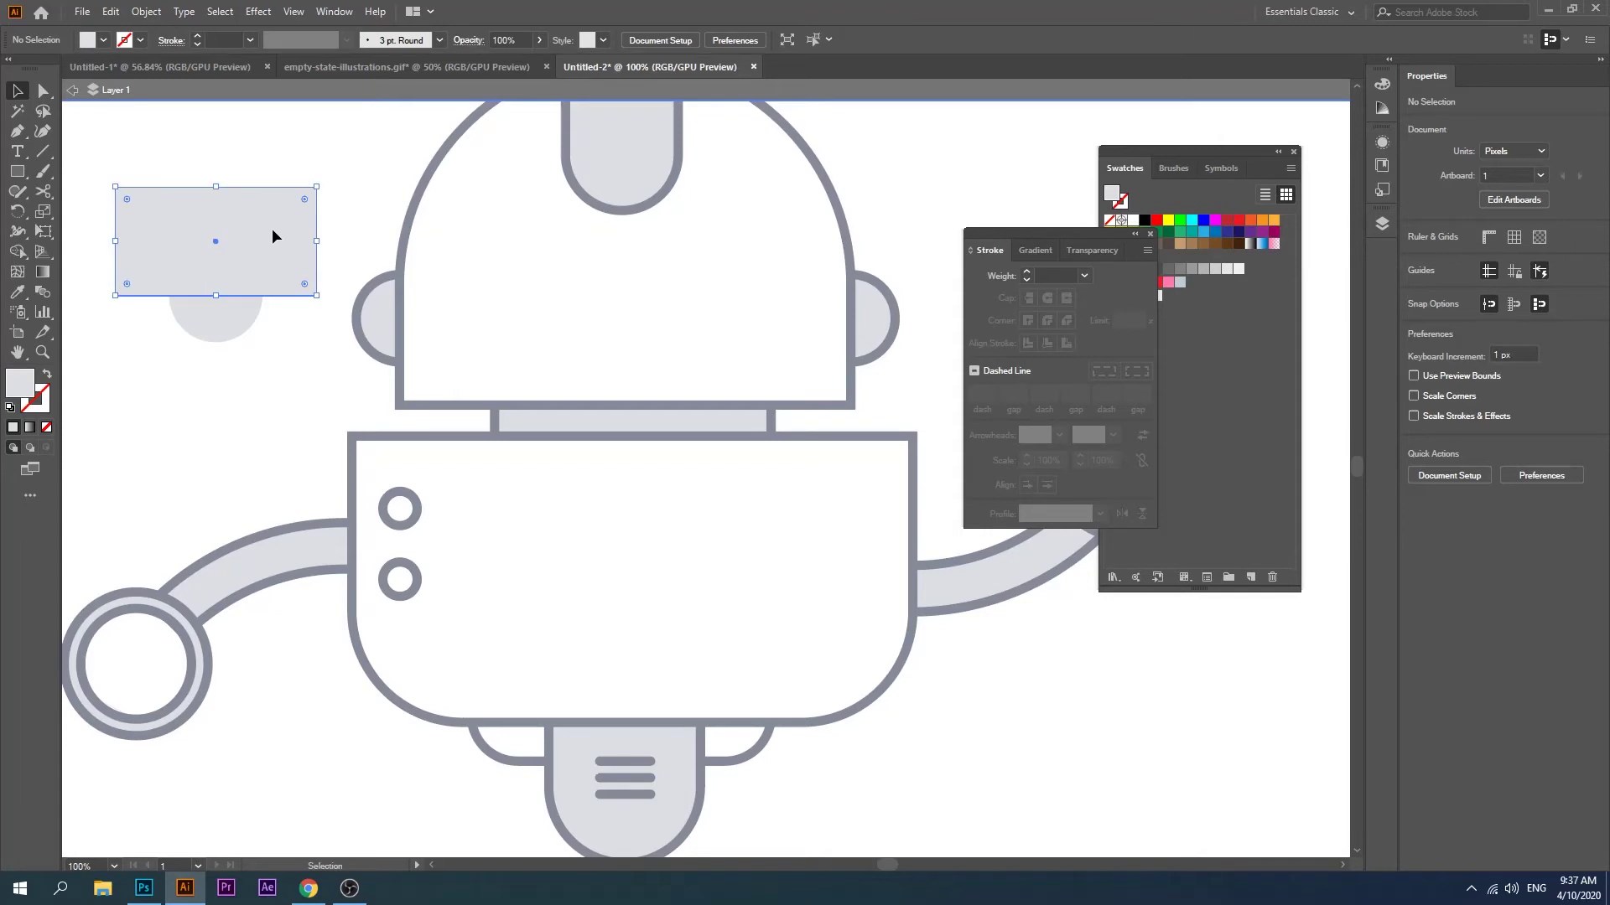
drag(186, 375, 275, 223)
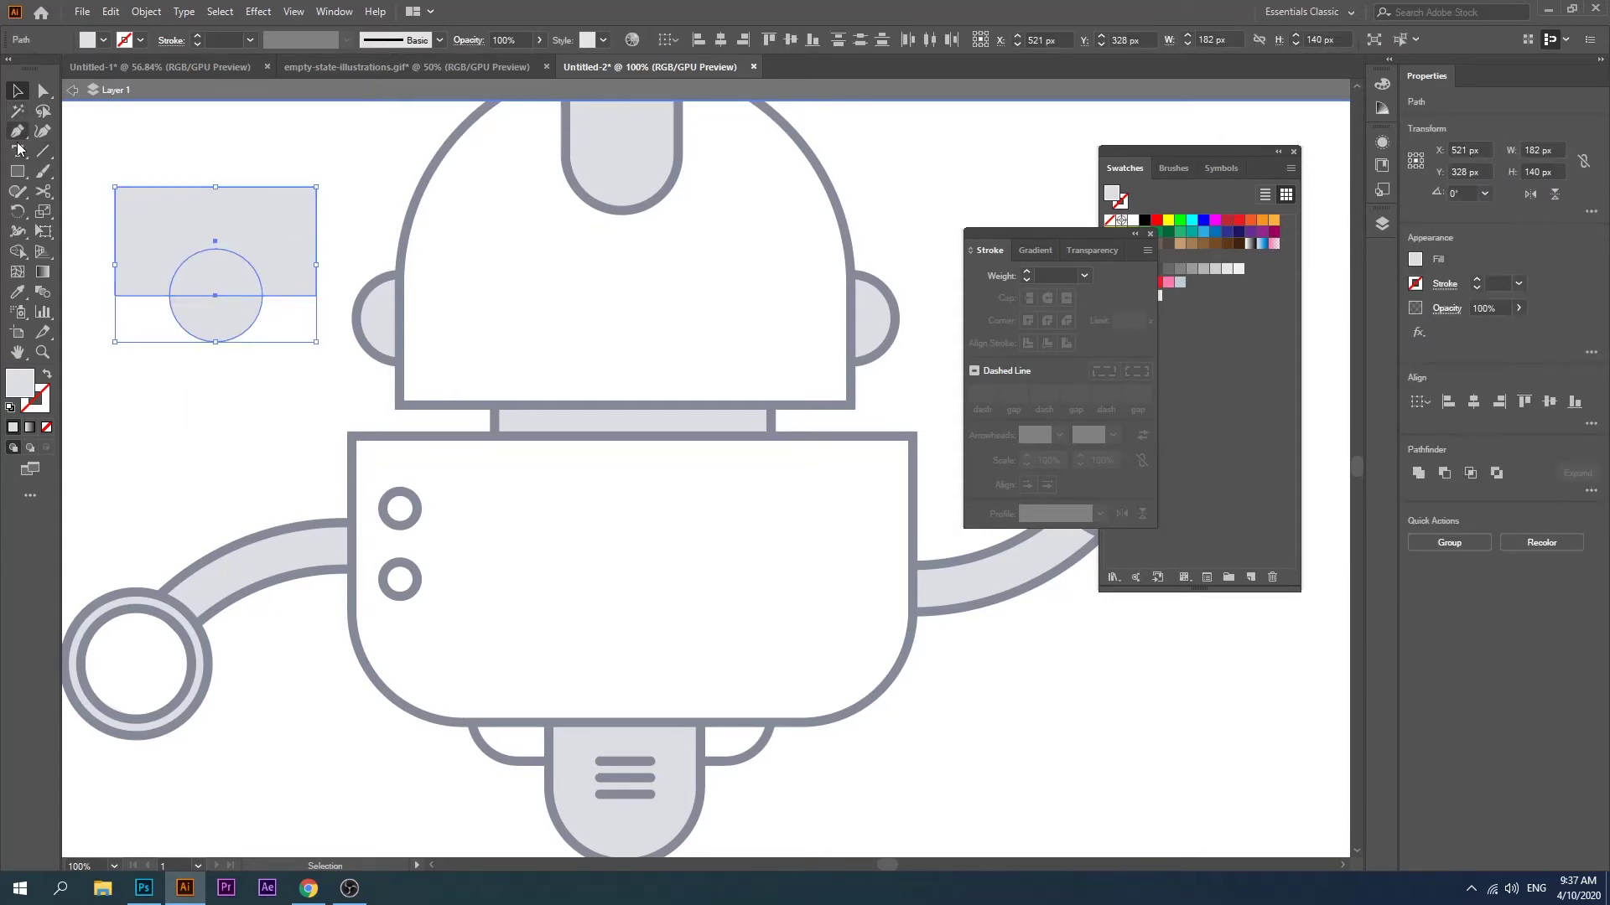
click(18, 251)
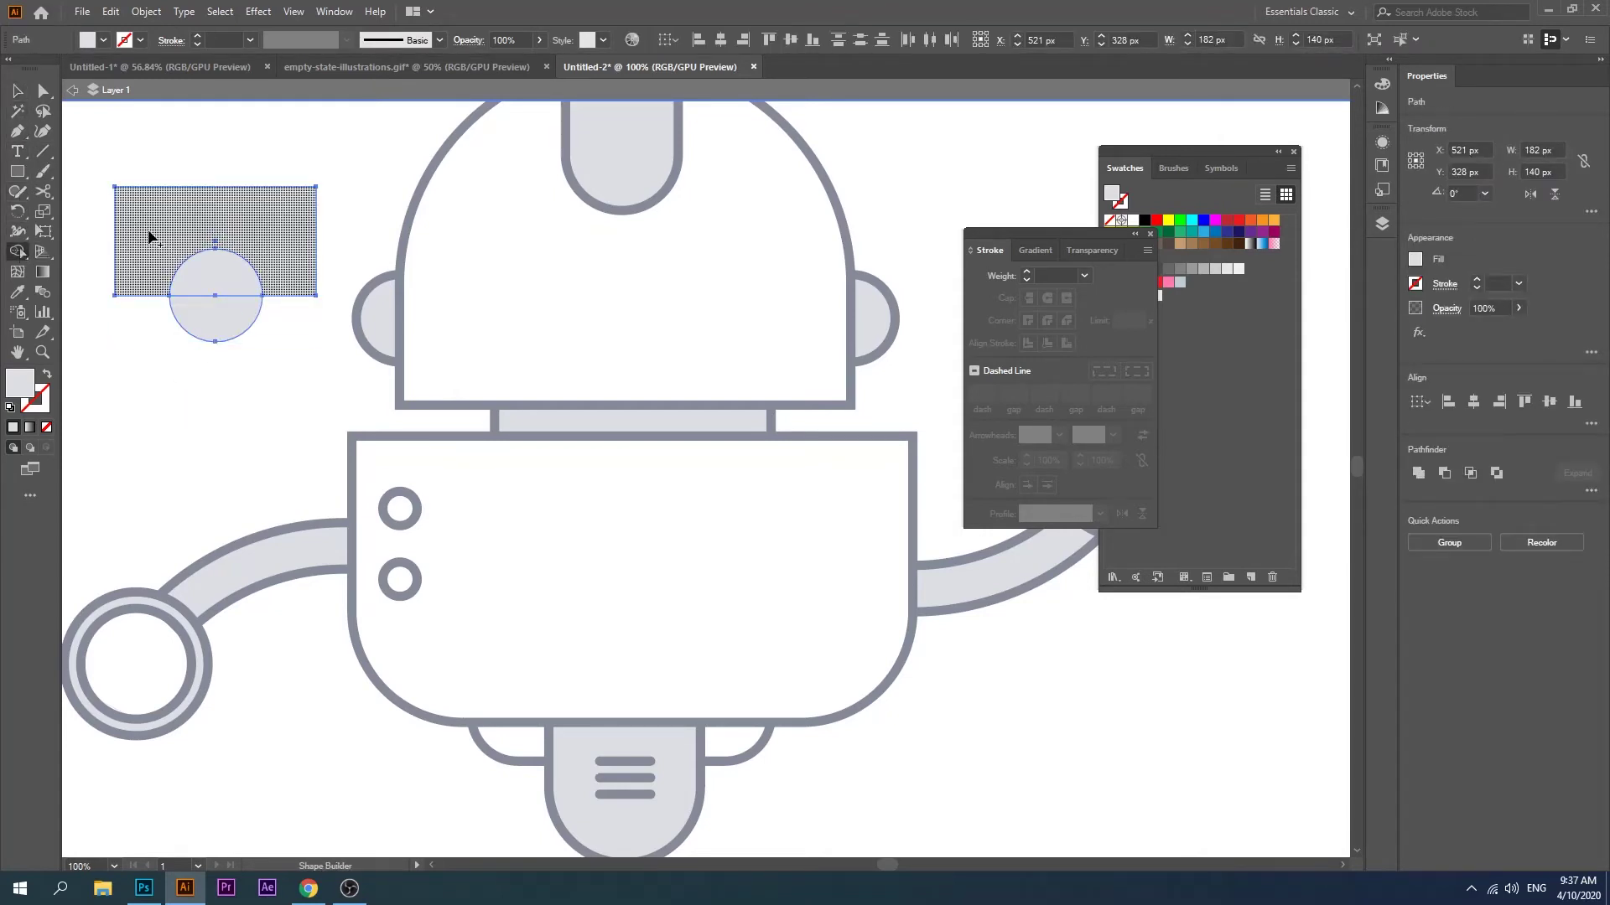
drag(197, 179, 208, 262)
Step: Move the 84×42 half-circle into the lower middle of the robot's head as the mouth
click(18, 91)
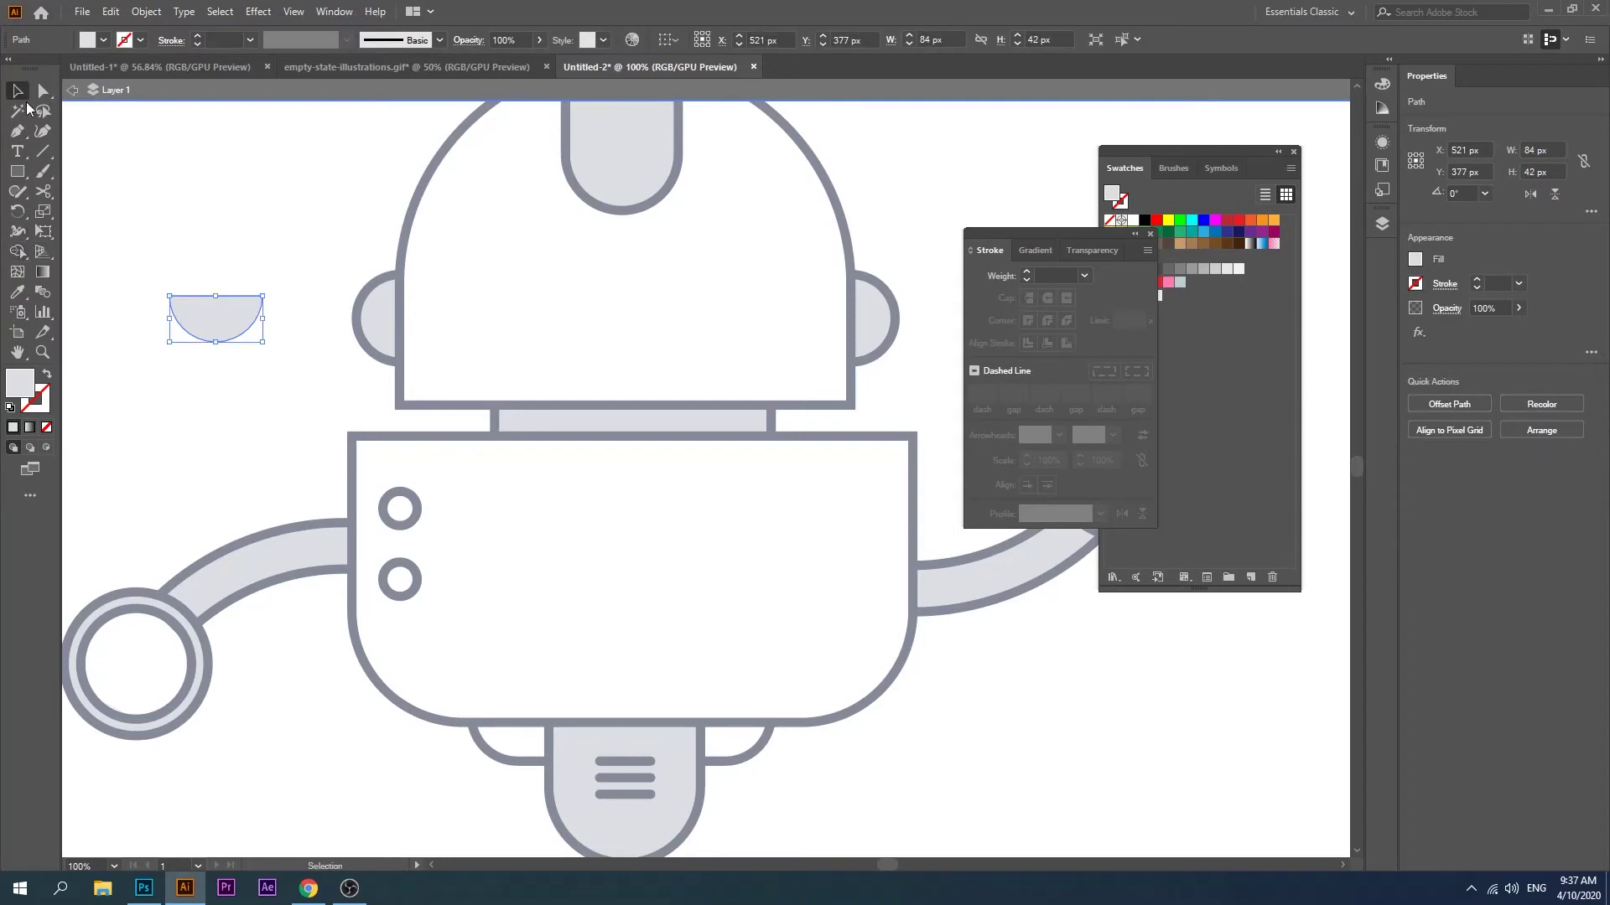
double_click(170, 203)
mouse_move(215, 335)
mouse_down()
mouse_move(493, 335)
mouse_move(625, 361)
mouse_up()
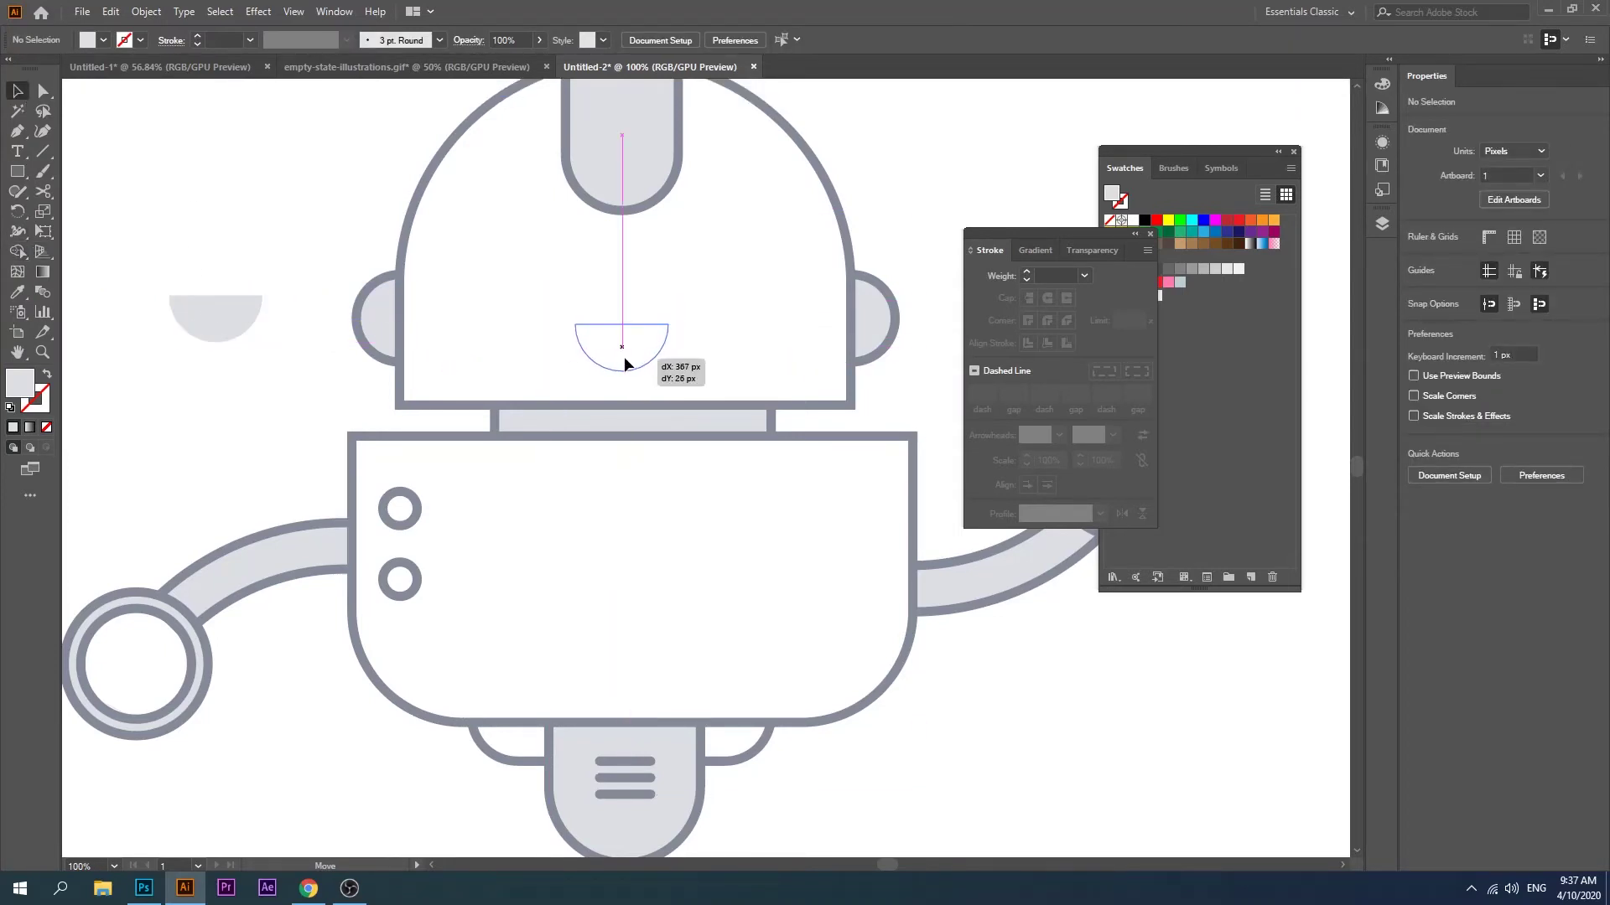
drag(626, 361, 624, 354)
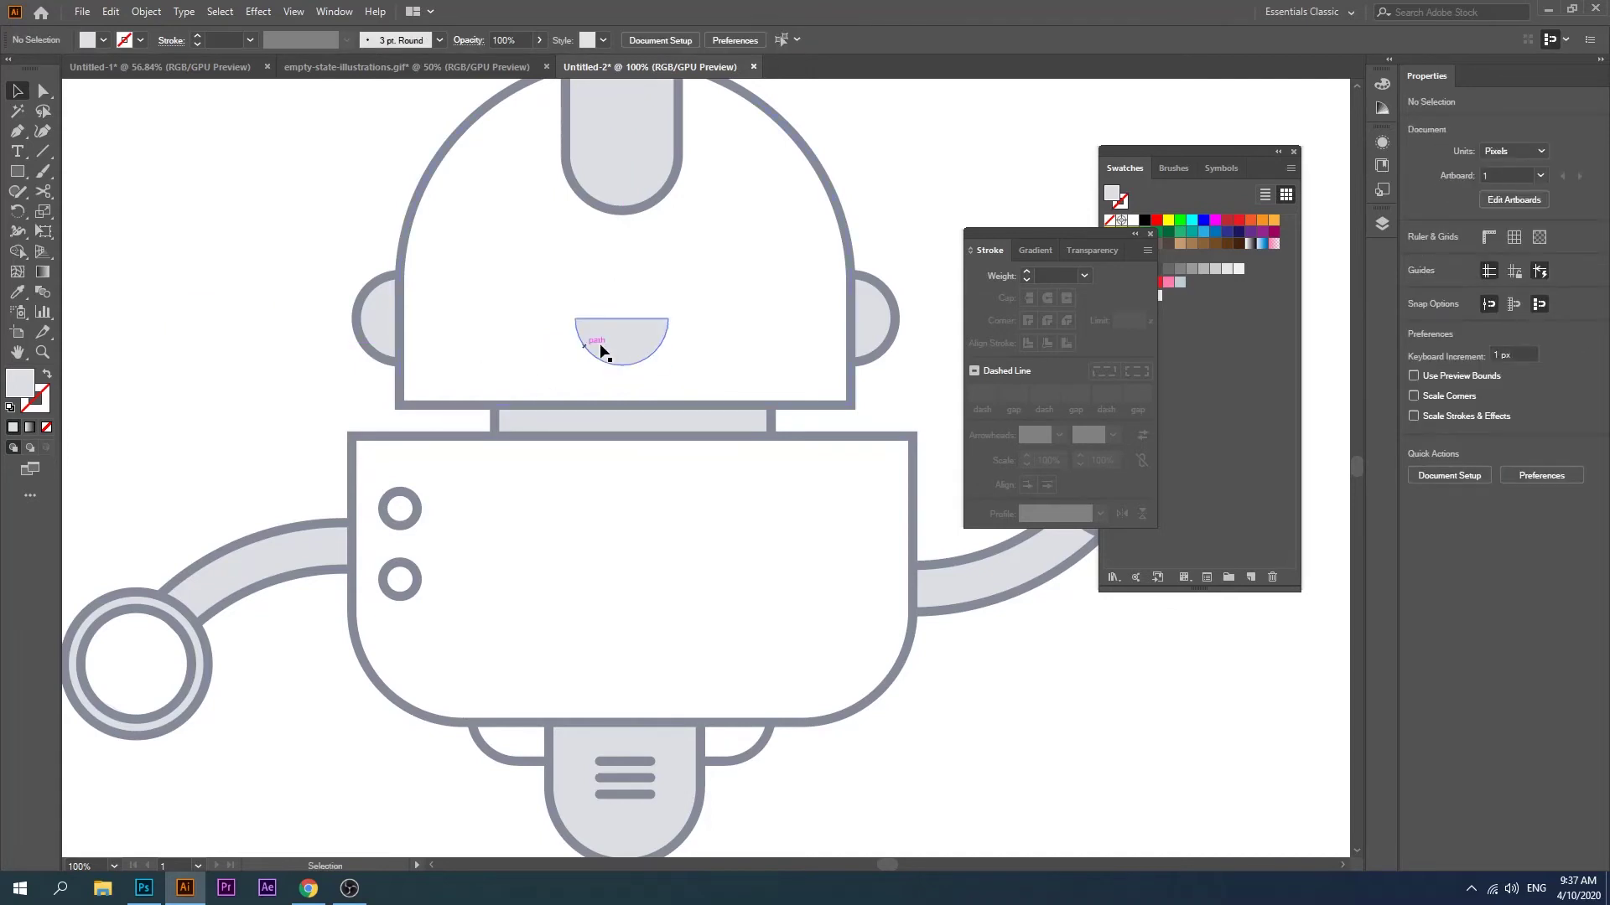
Step: Give the mouth a grey outline with a 5 pt stroke weight
click(140, 39)
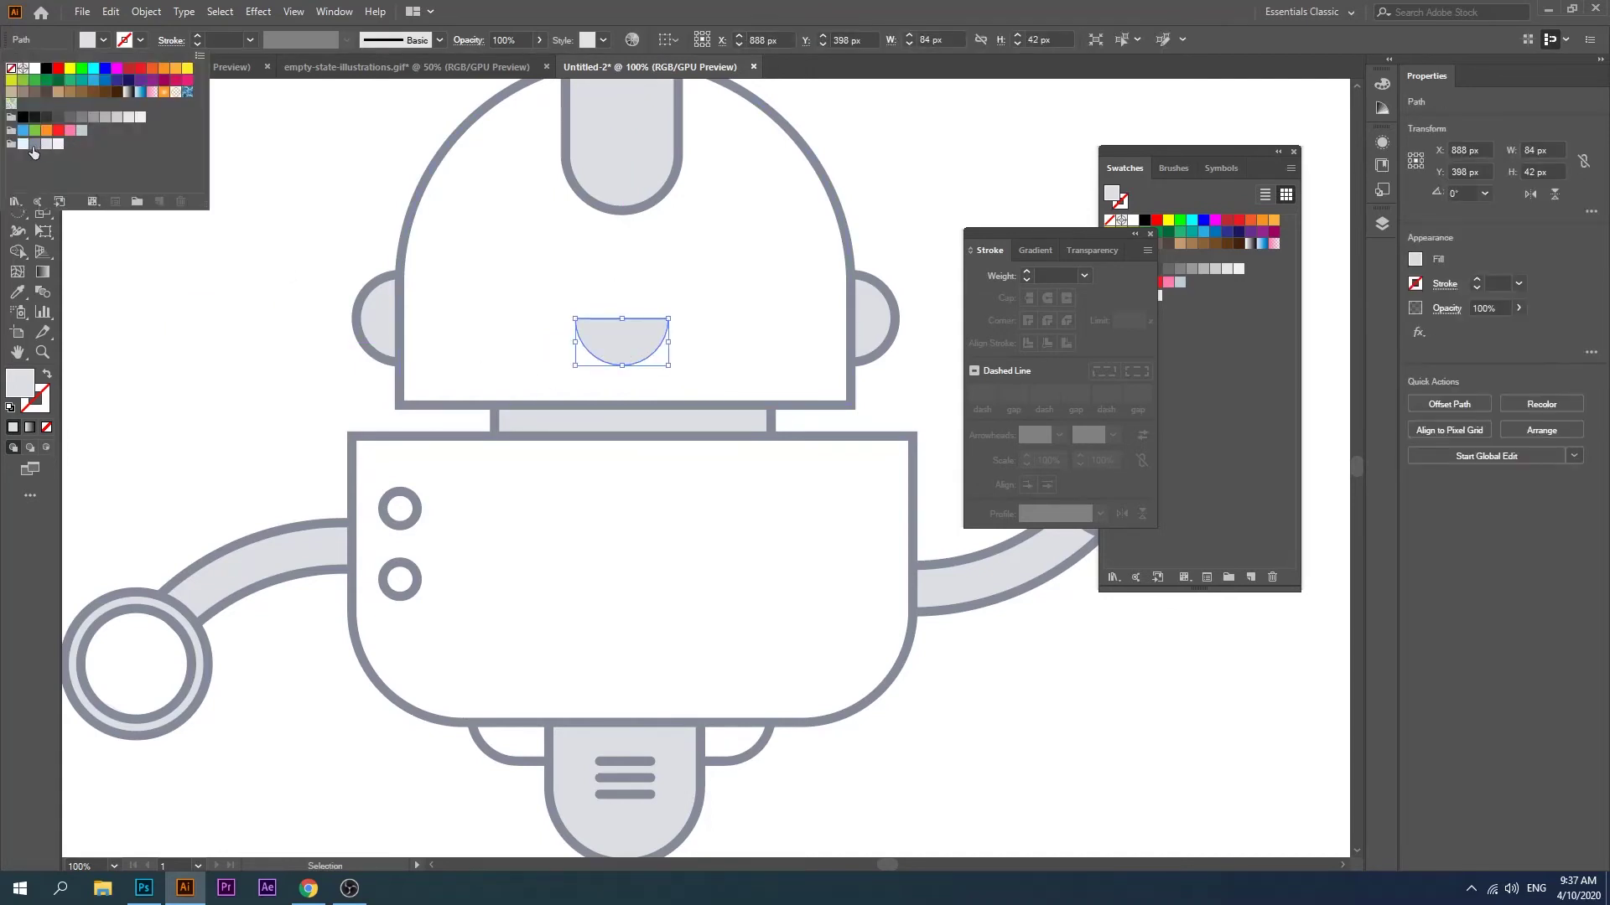
click(36, 145)
click(224, 36)
click(211, 40)
text(5)
key(Return)
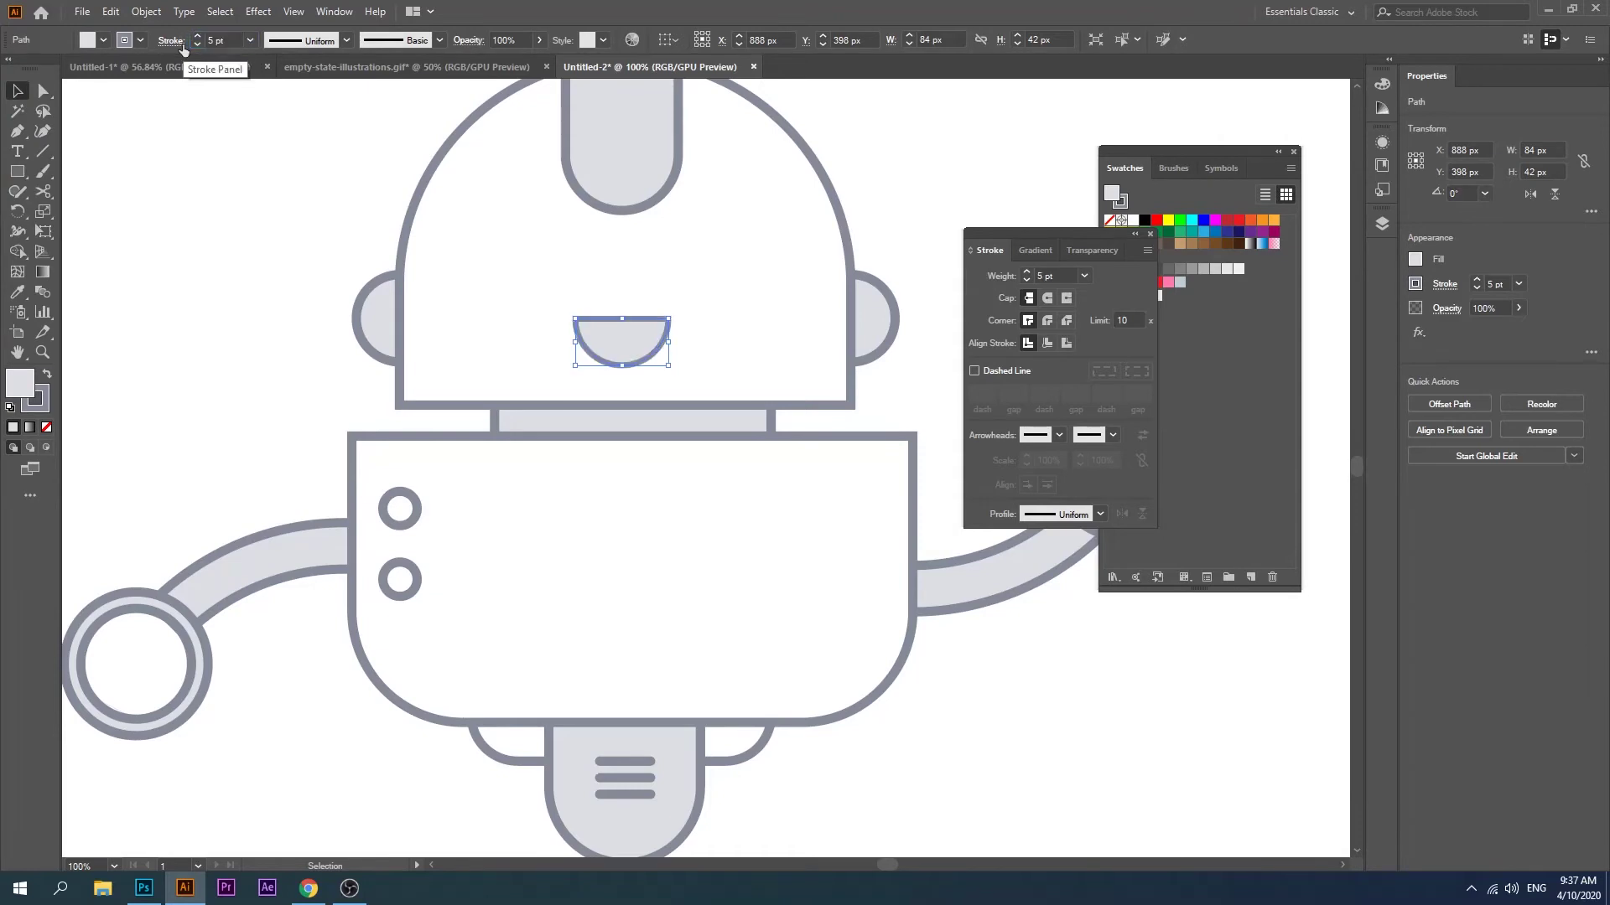
key(ctrl+shift+a)
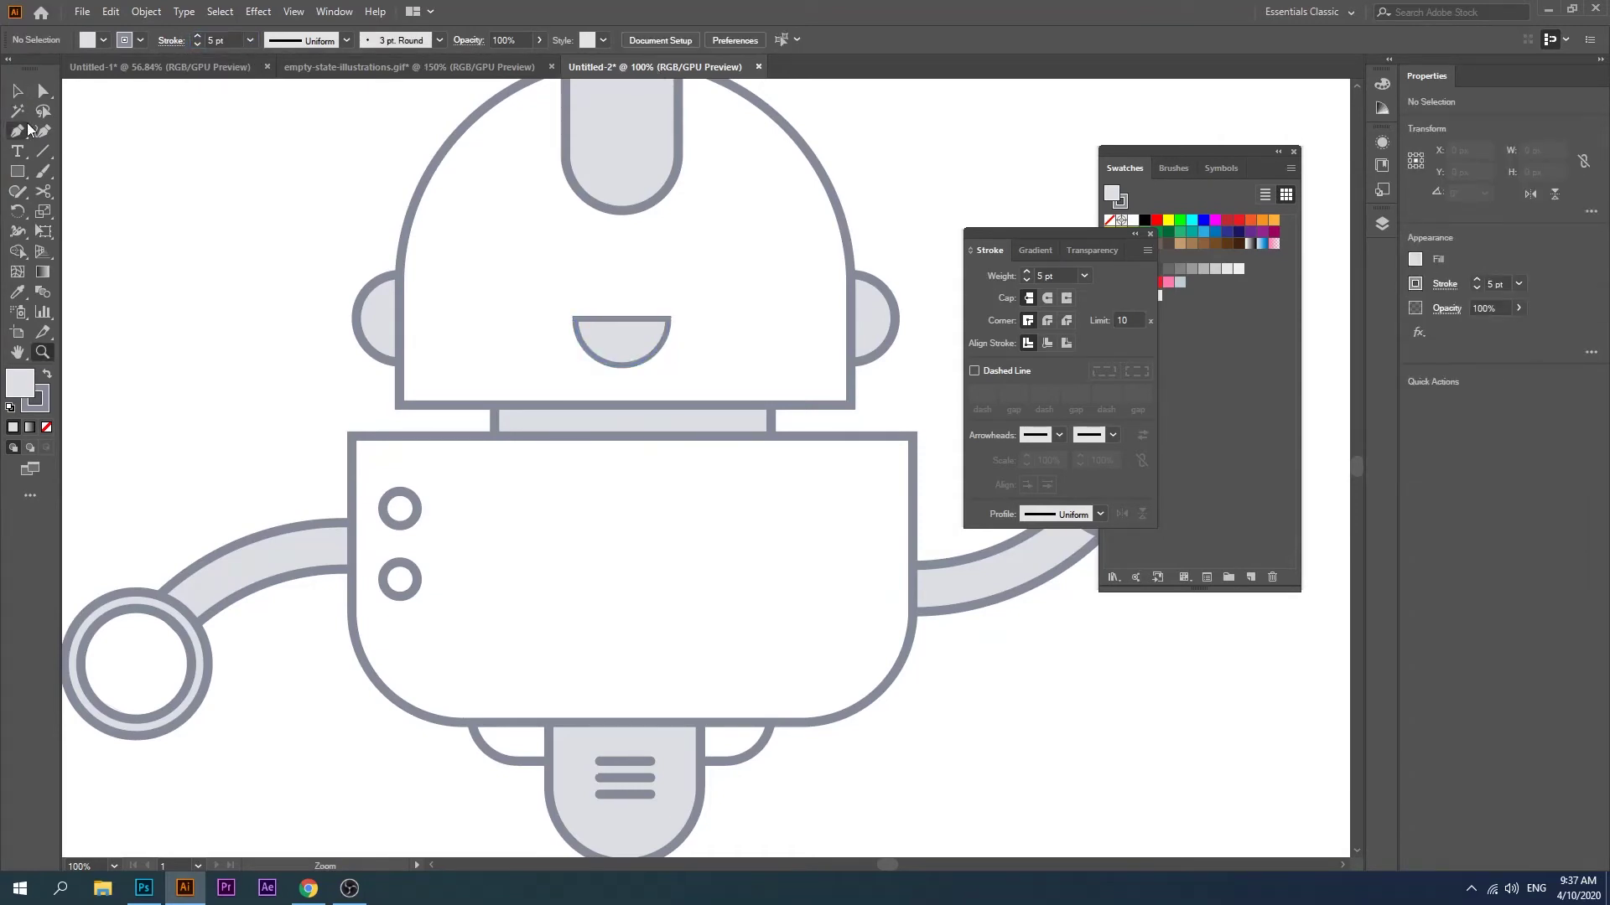
right_click(17, 171)
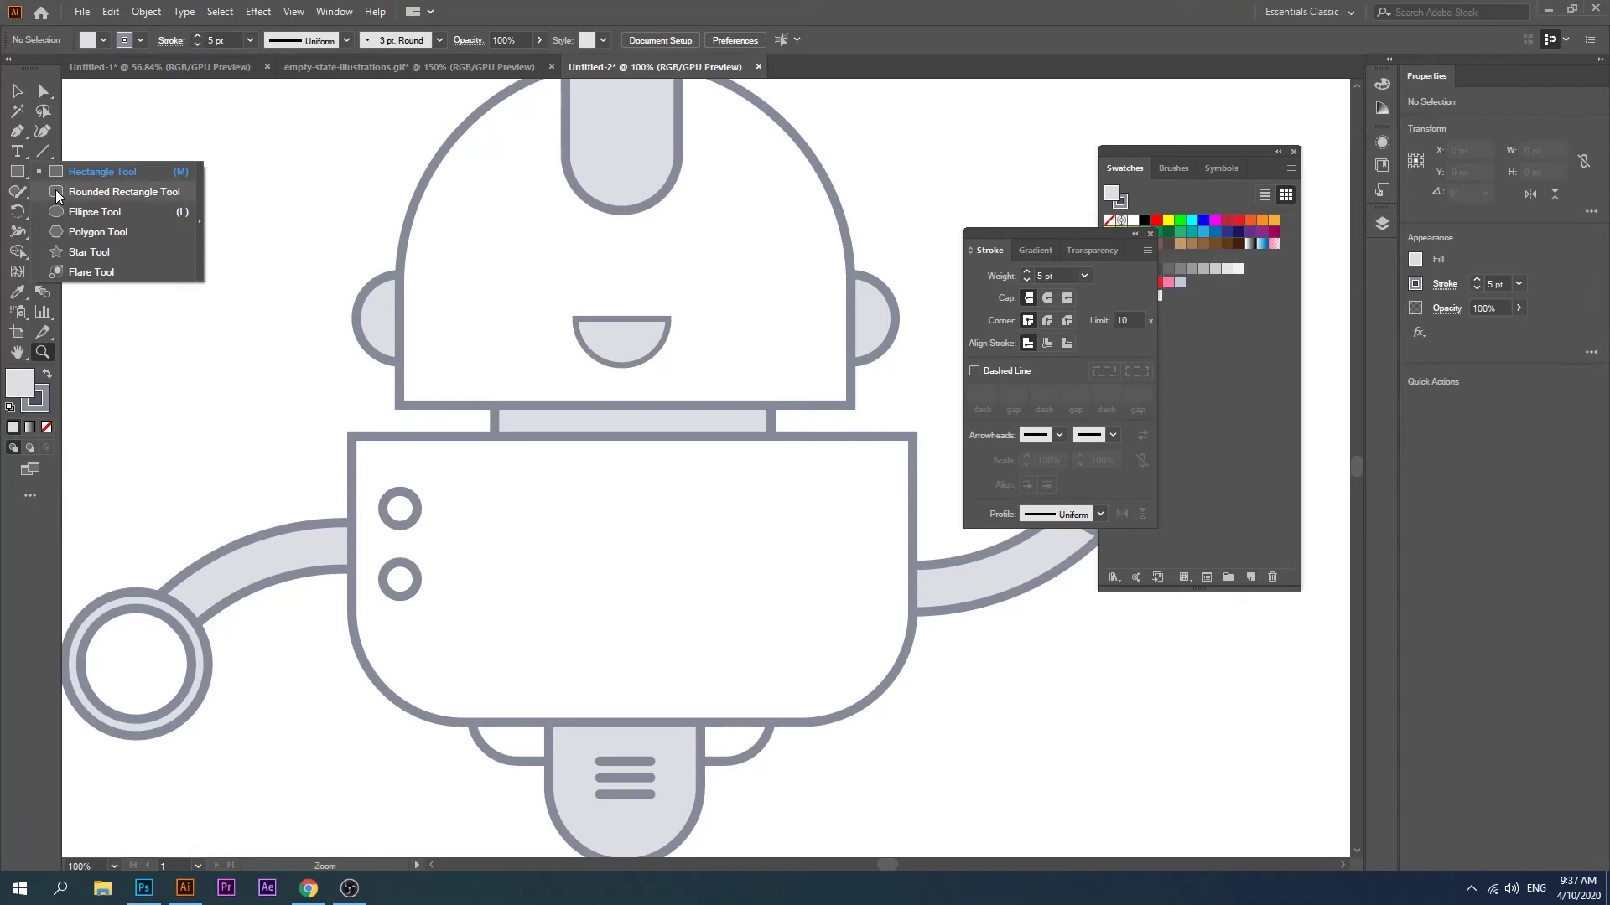
Step: Draw a small circle and centre it along the bottom edge of the mouth
click(67, 212)
drag(177, 295, 234, 352)
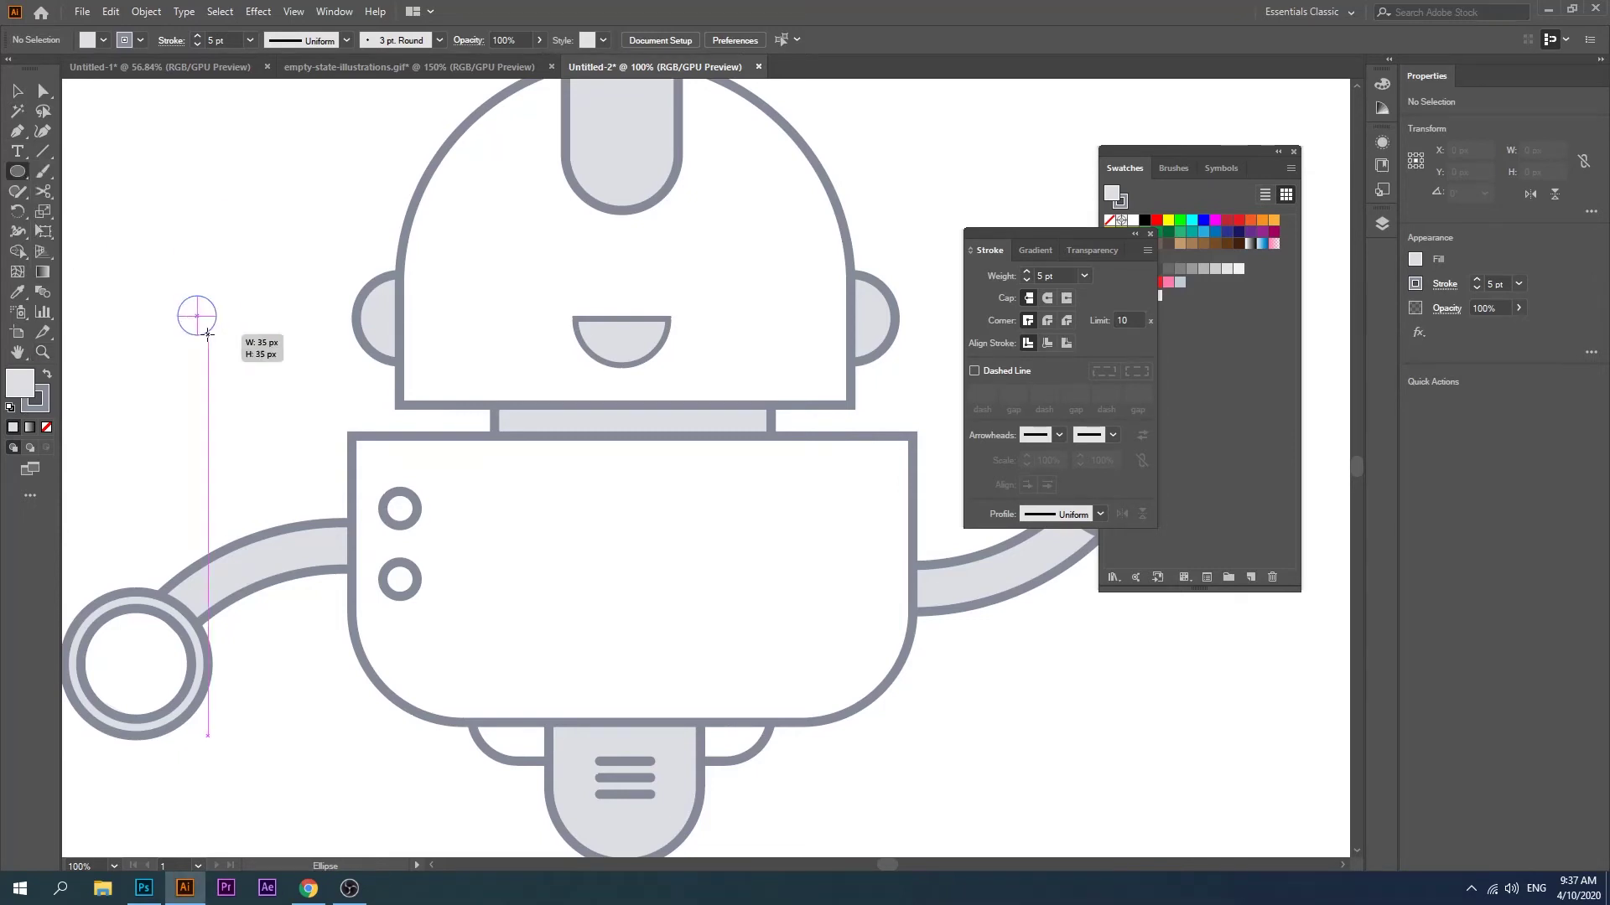
click(14, 94)
click(218, 288)
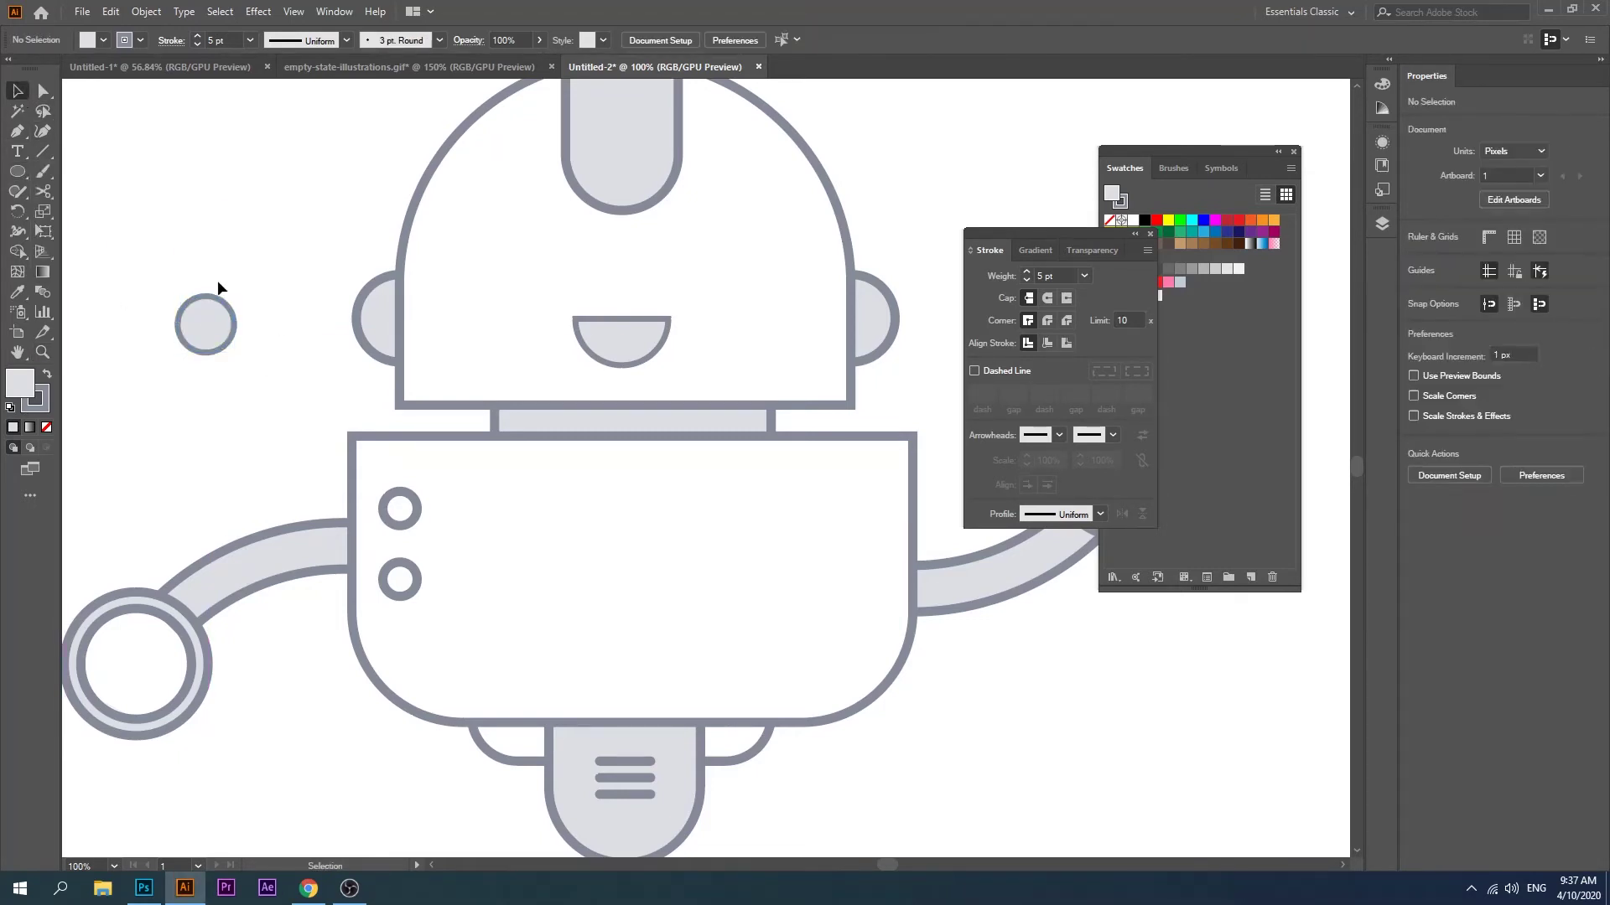
drag(232, 327, 639, 379)
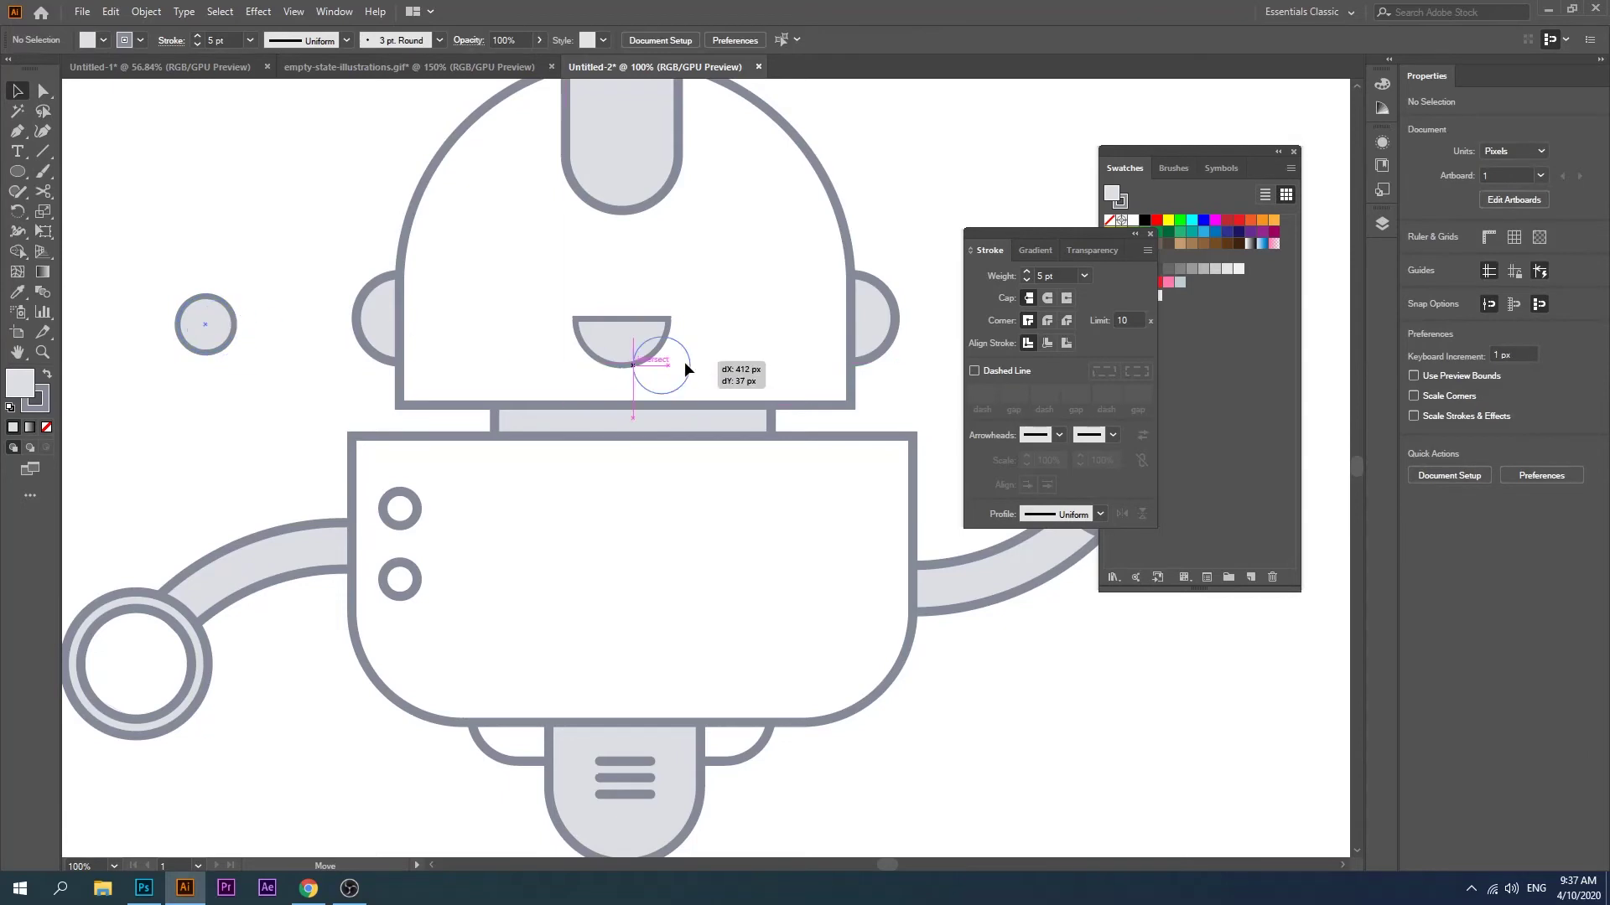
drag(639, 379, 645, 377)
Step: Use Shape Builder to remove the circle's part below the mouth, leaving a tongue arc
click(635, 357)
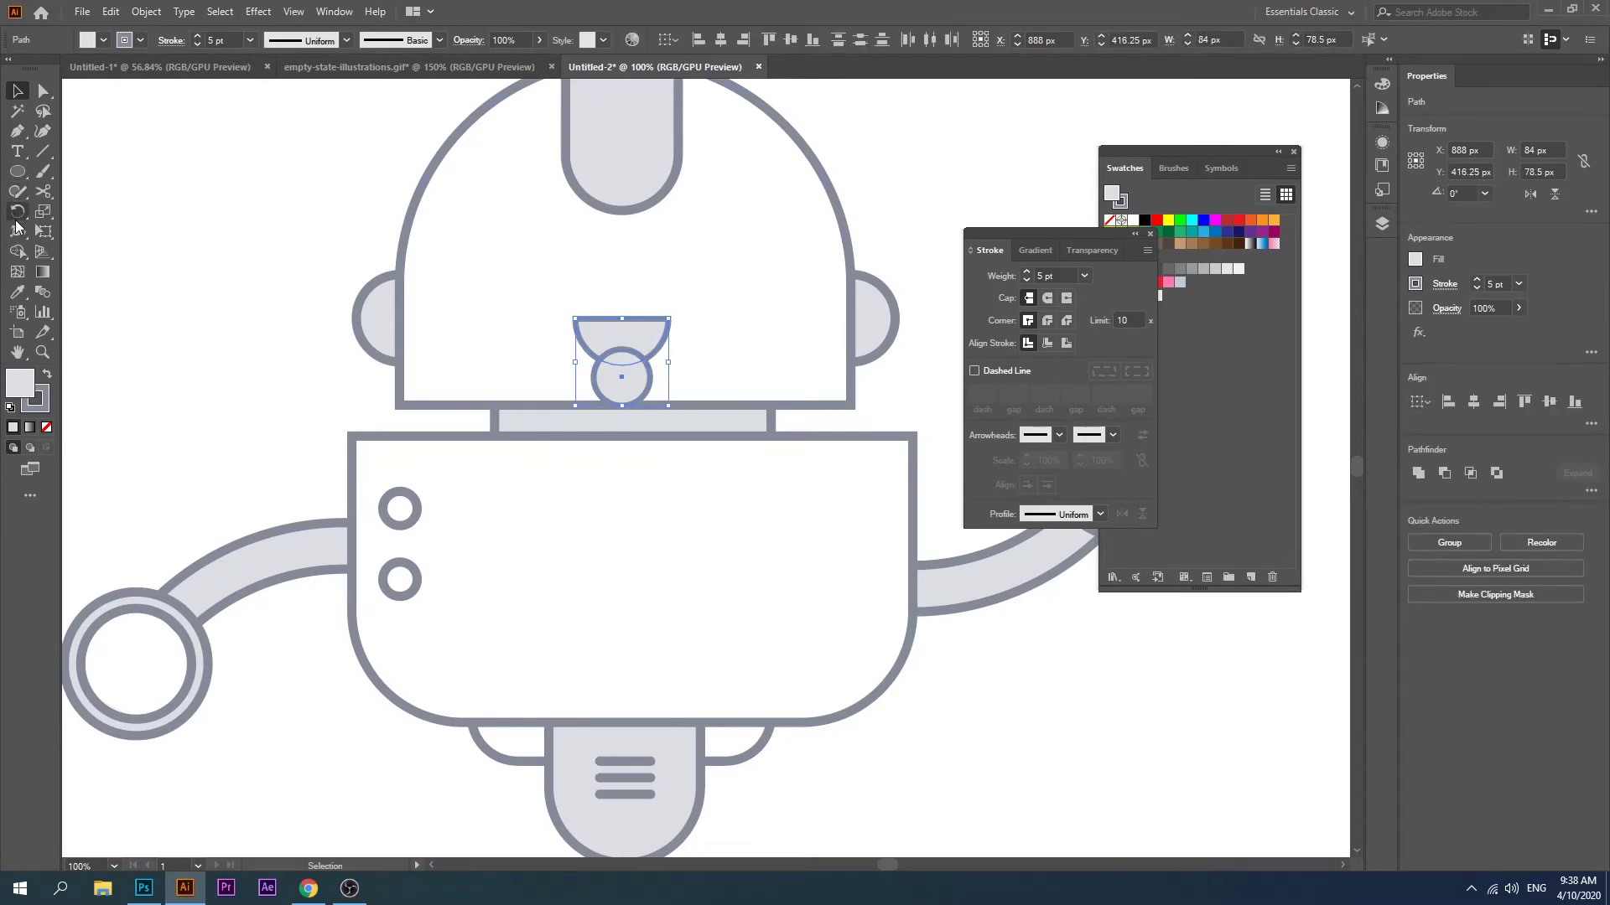
click(18, 254)
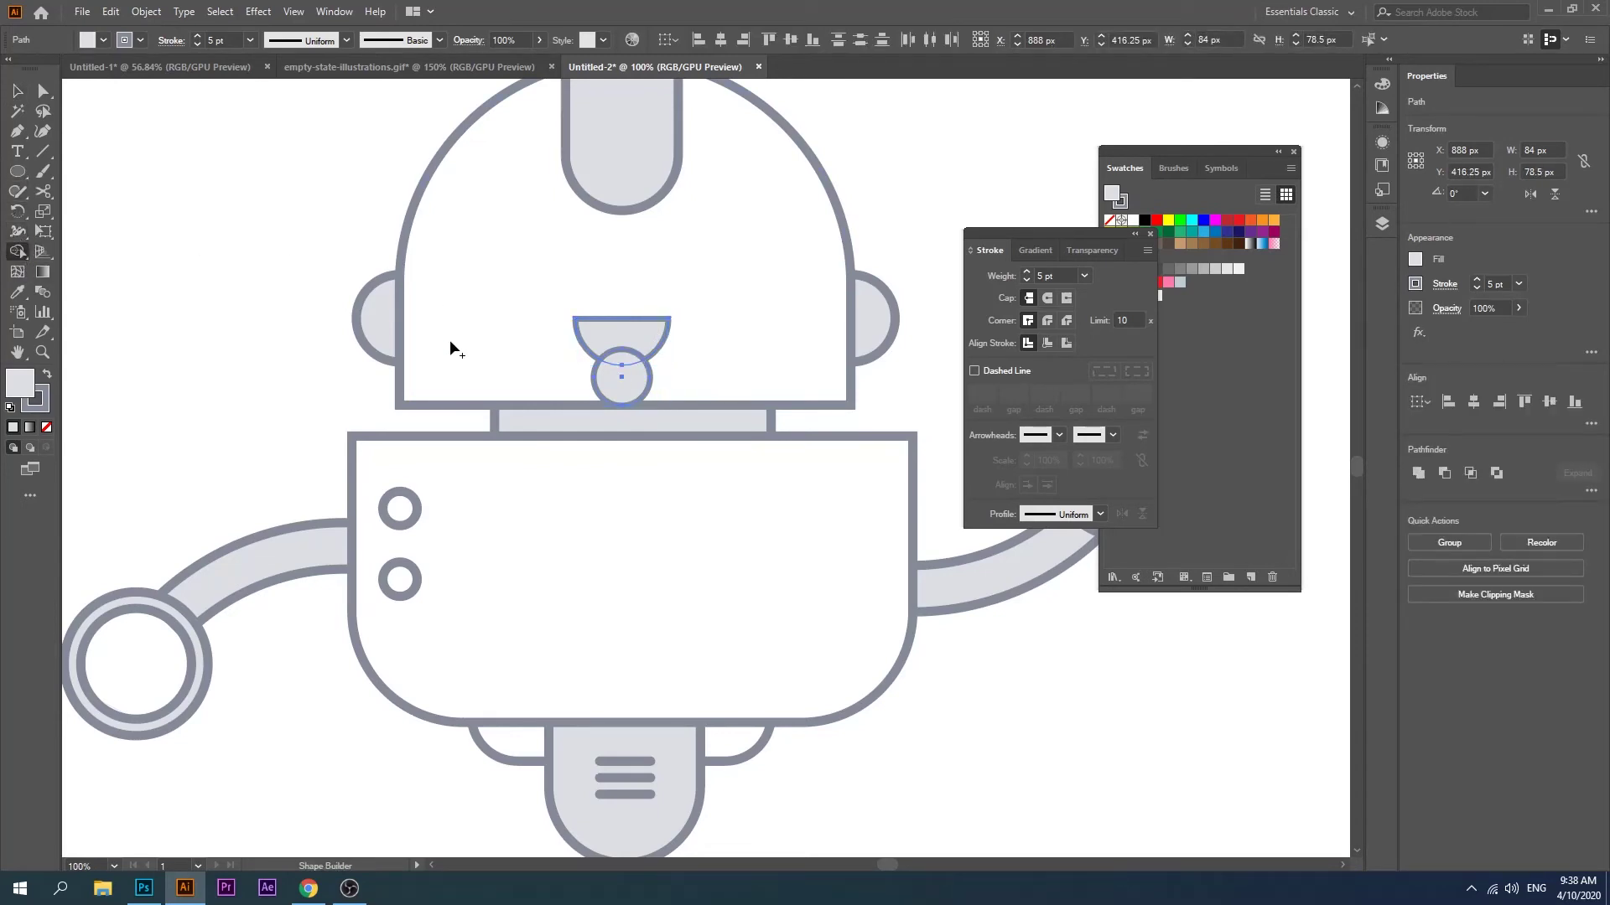
alt+click(622, 389)
key(v)
click(142, 344)
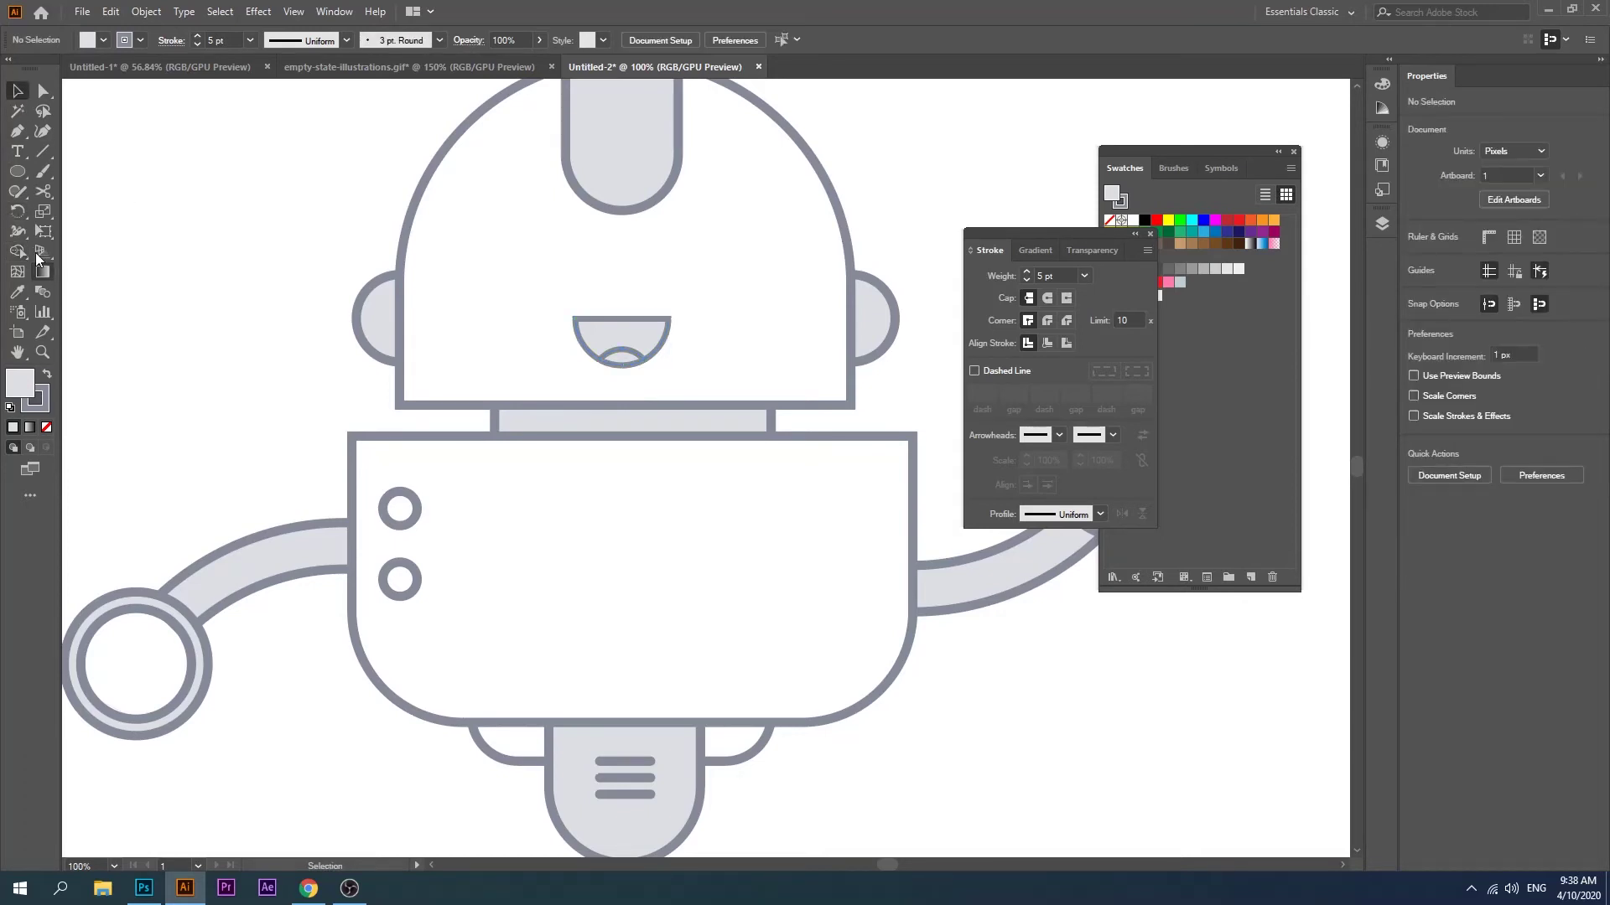
Step: Draw a three-point arch with the Curvature Tool and set its fill to None
click(43, 130)
click(158, 287)
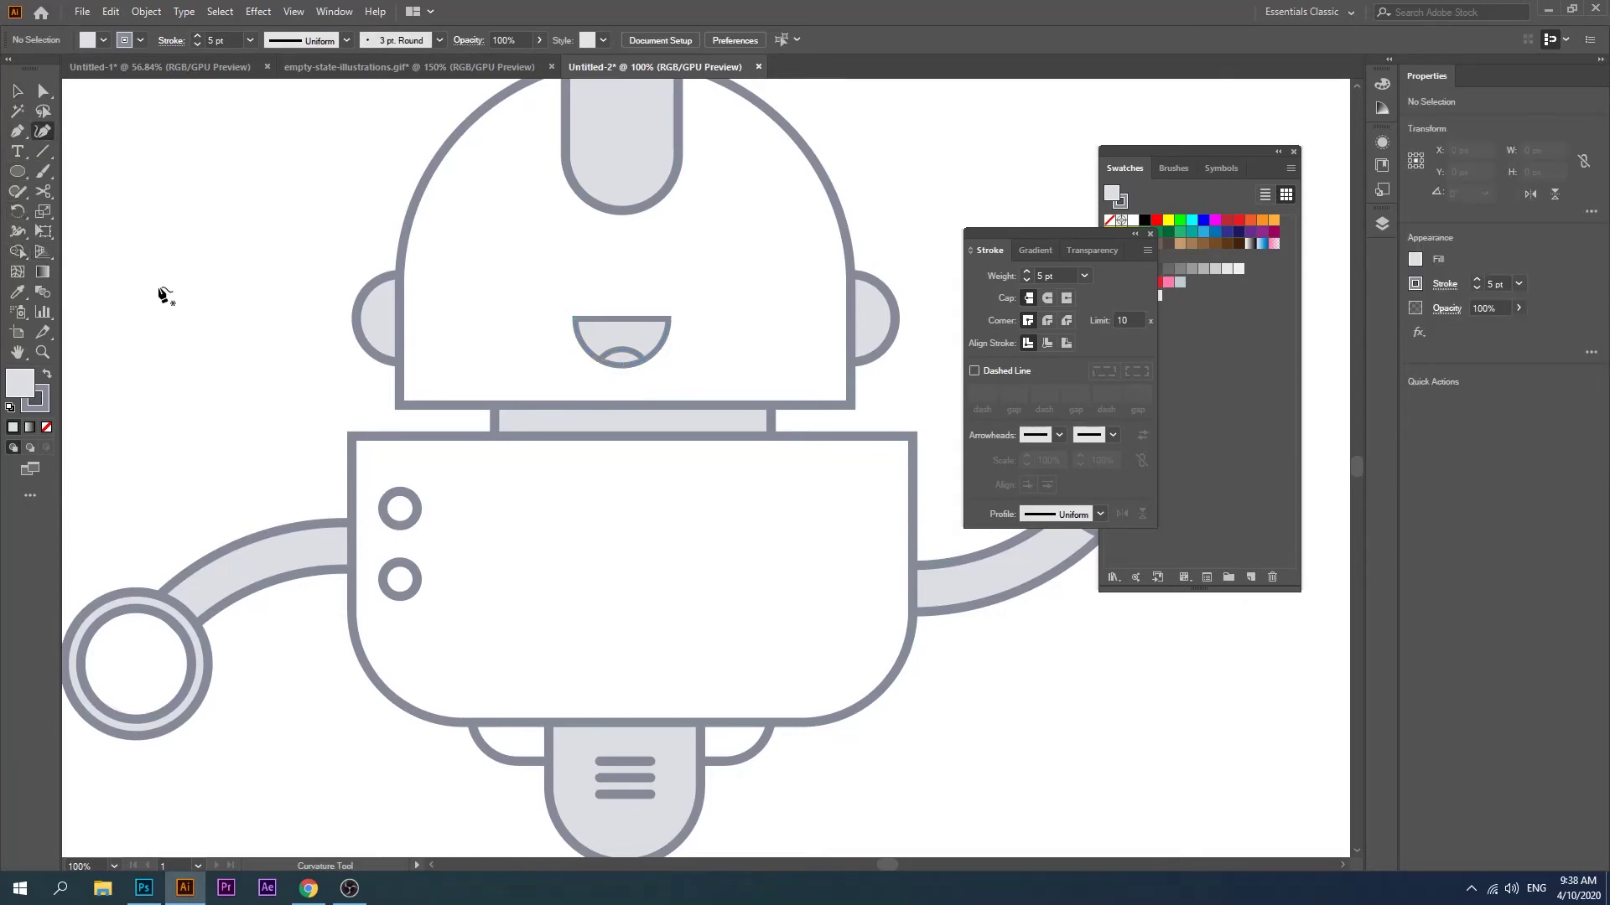
click(212, 238)
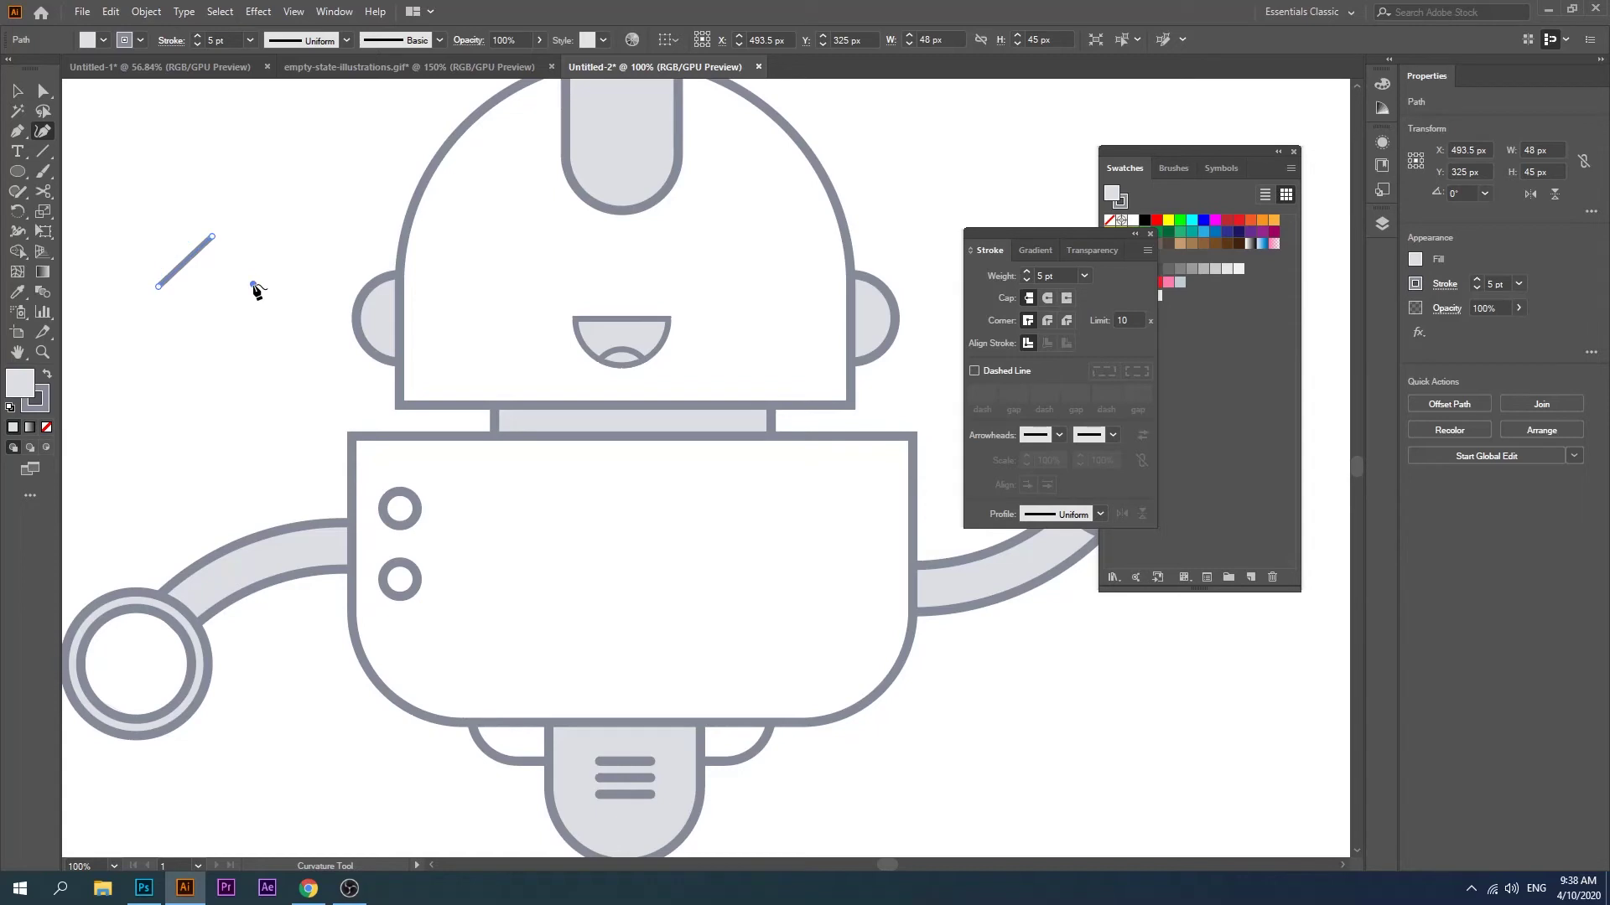
click(254, 285)
key(Escape)
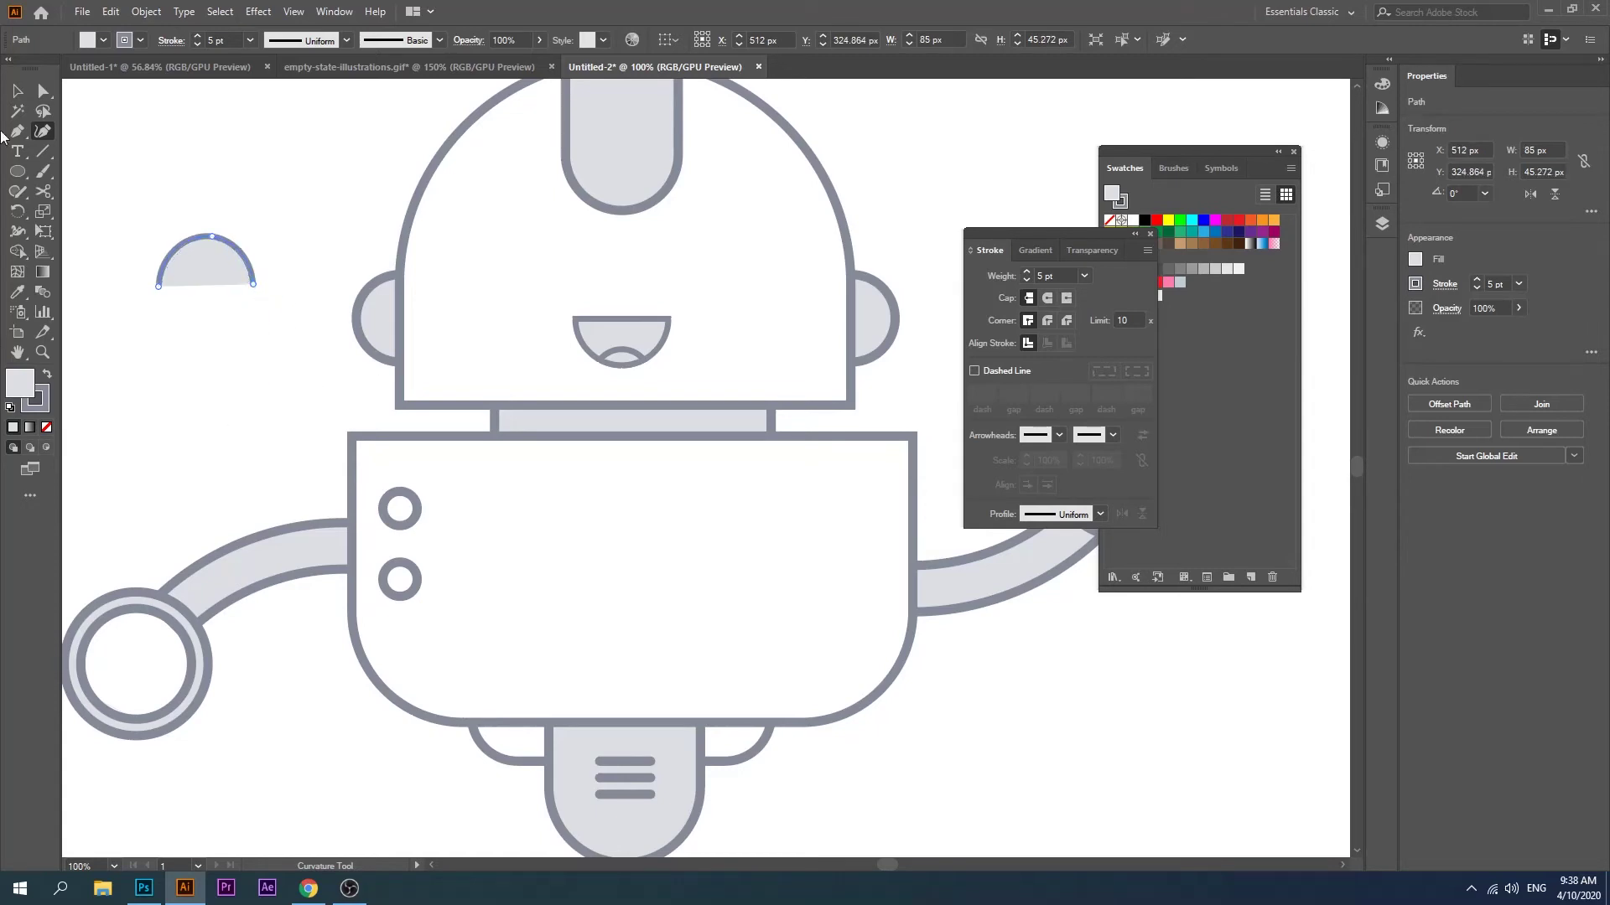
click(102, 40)
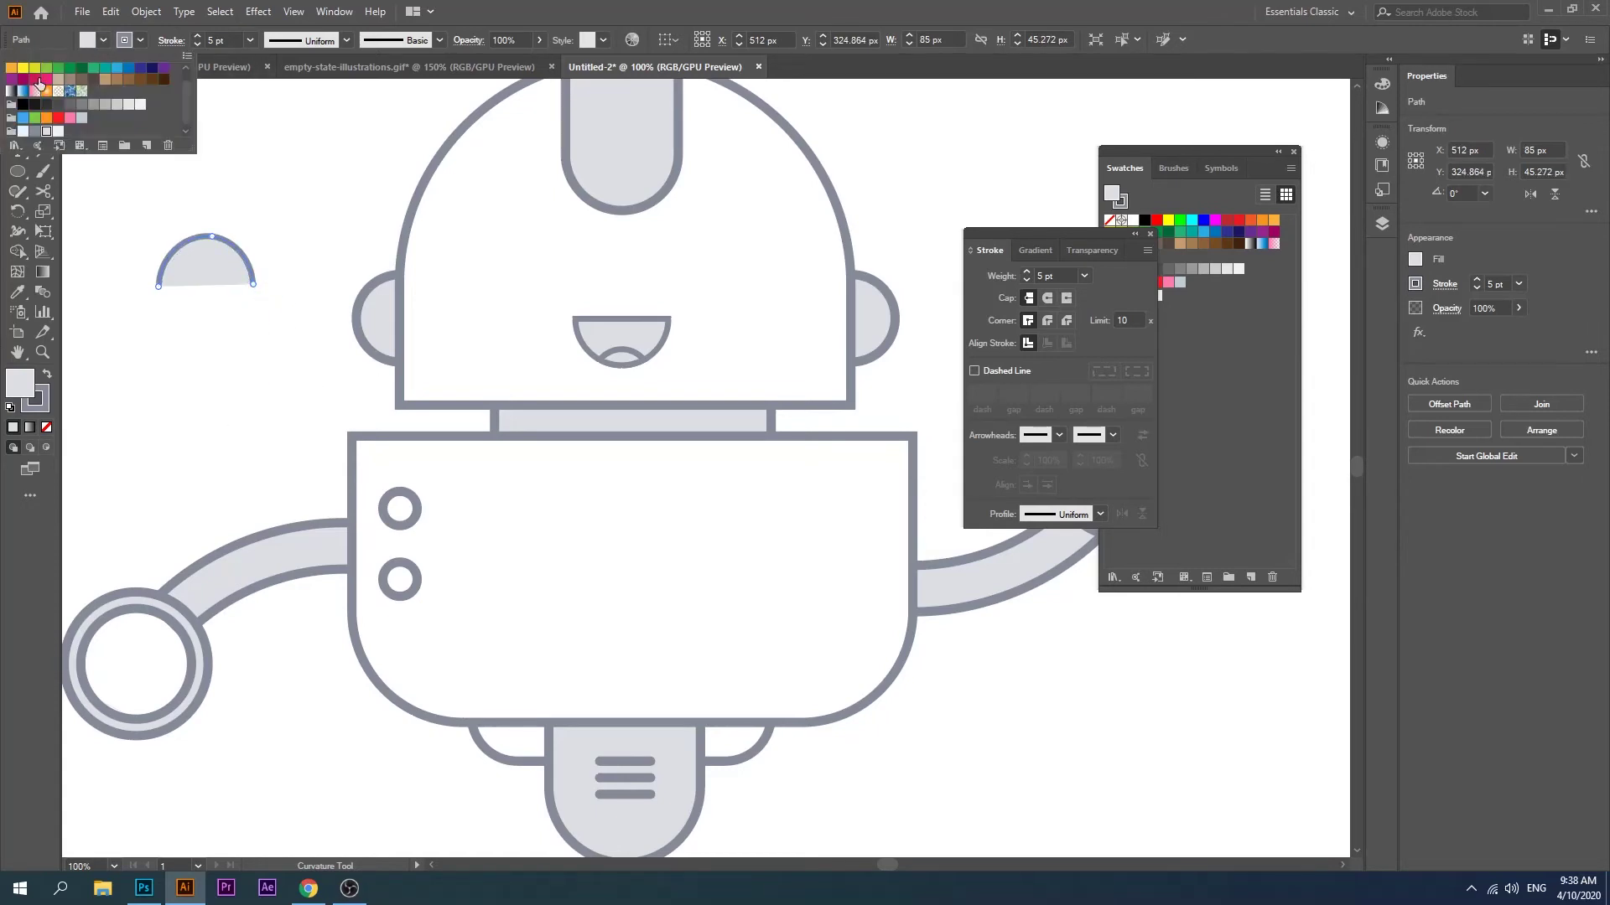
scroll(34, 100, up, 1)
click(12, 70)
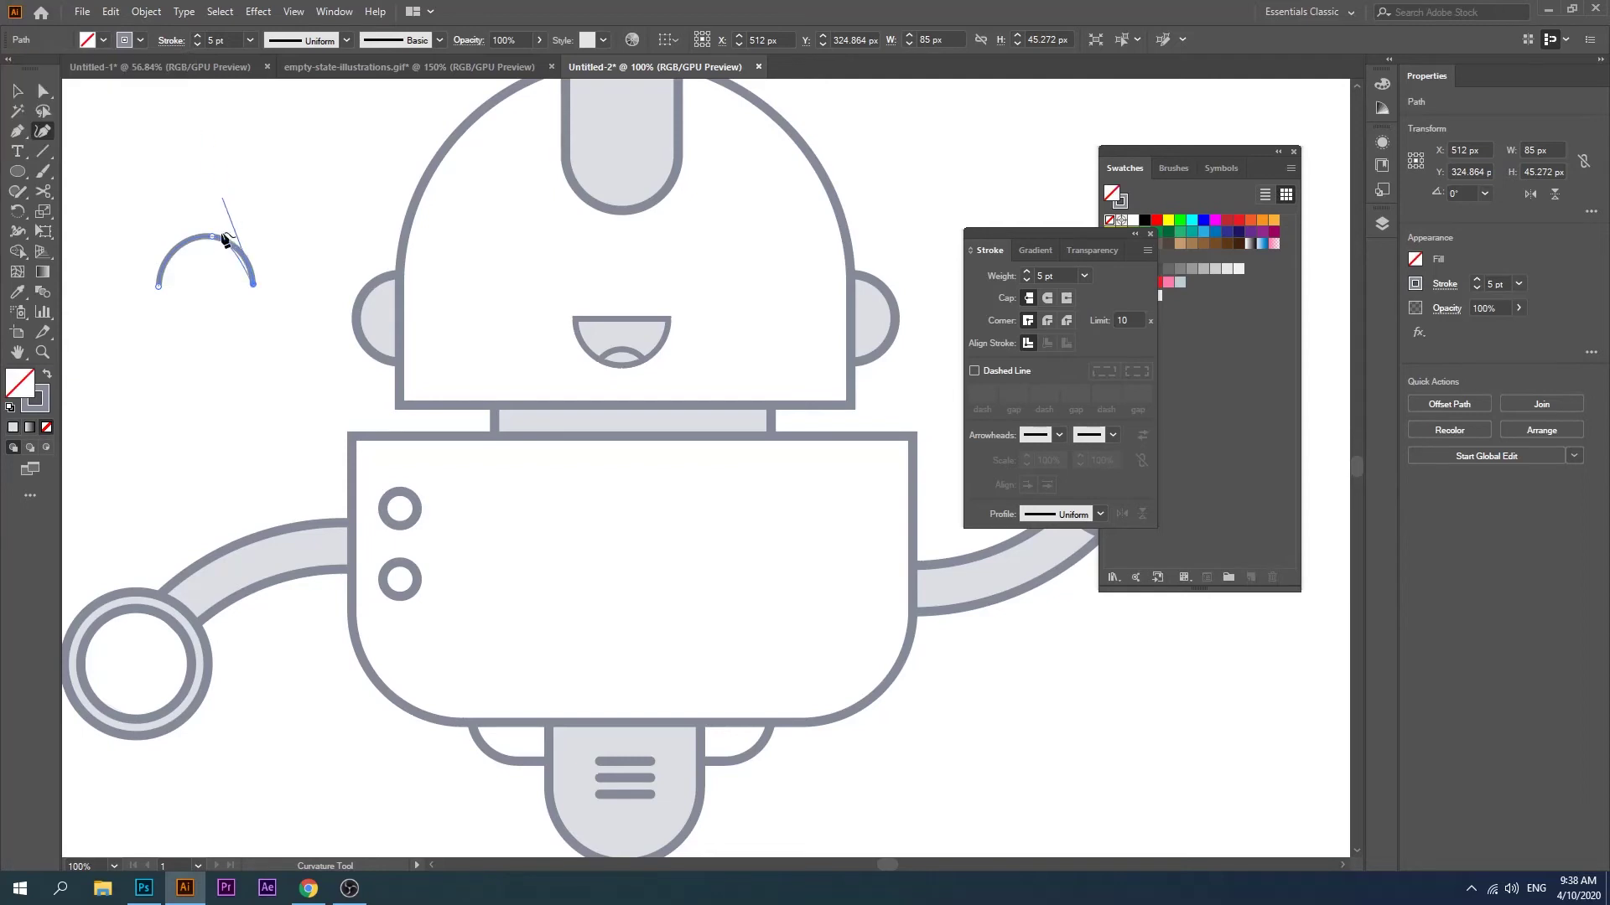
key(Escape)
click(20, 89)
Step: Shrink the arch into a left eye above the mouth and copy it as the right eye
drag(249, 261, 542, 277)
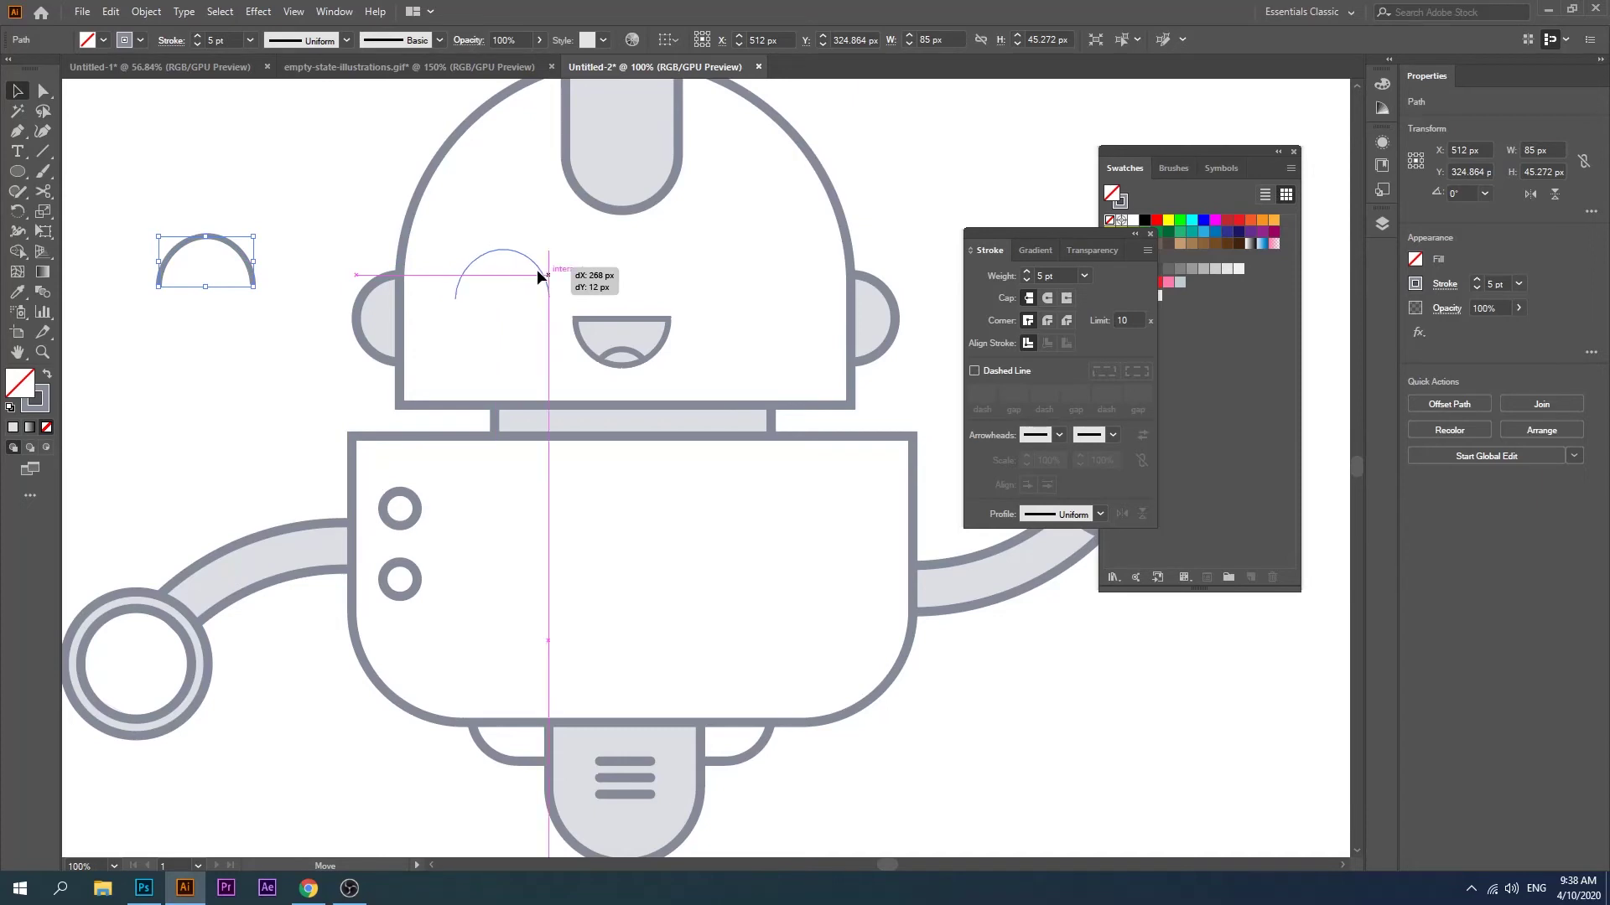
drag(541, 270, 538, 271)
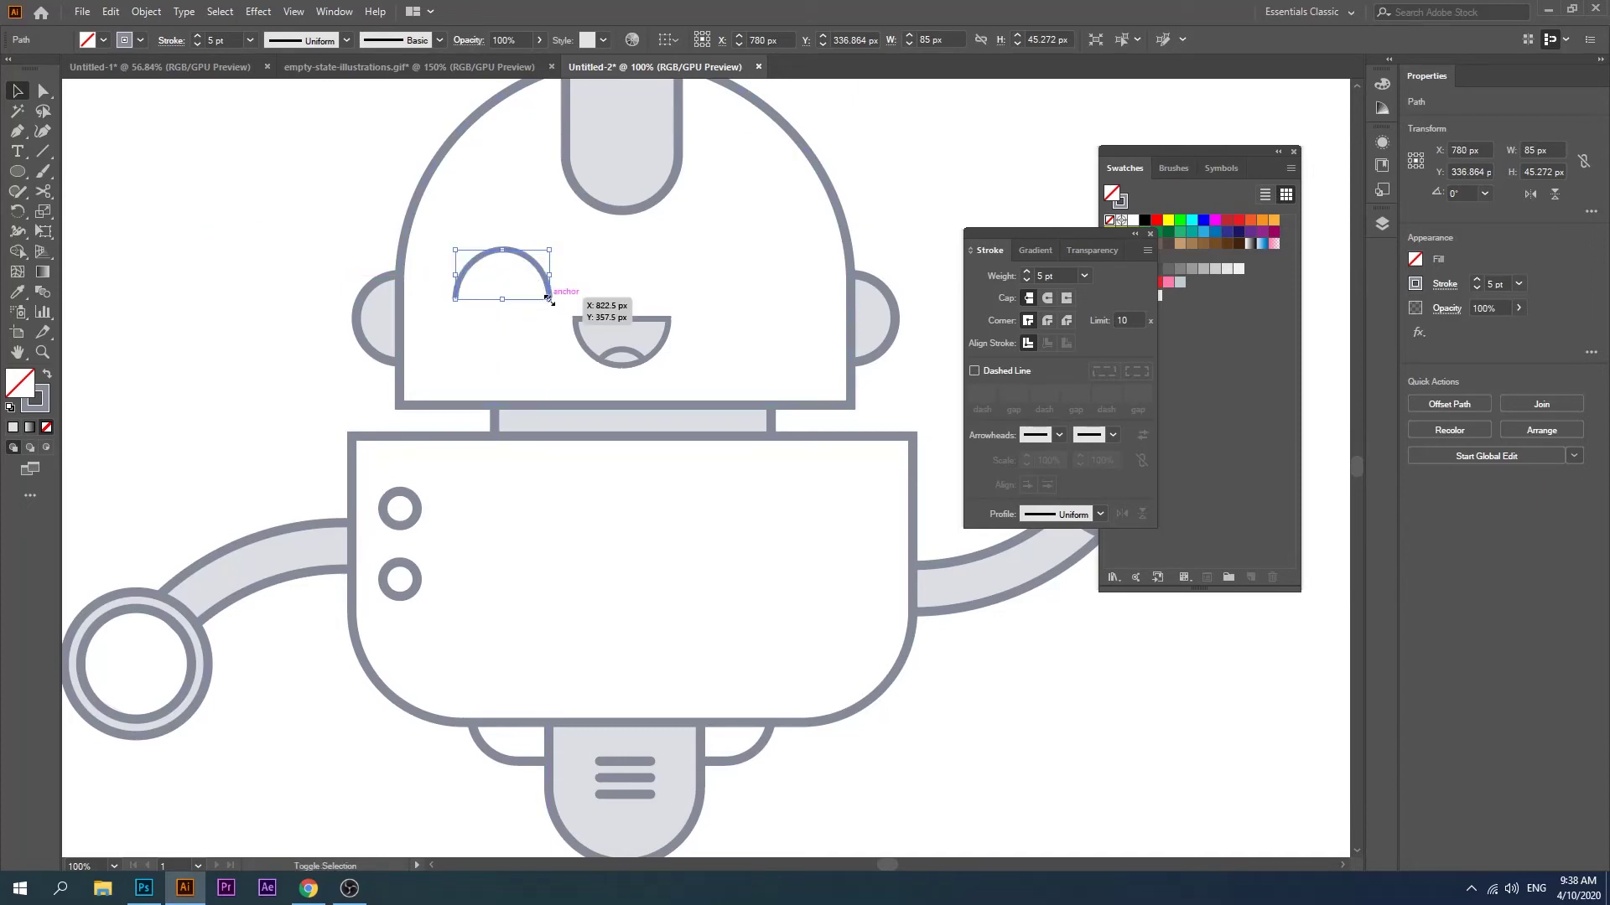
mouse_move(549, 300)
mouse_down()
mouse_move(503, 275)
mouse_move(511, 263)
mouse_move(761, 265)
mouse_up()
click(216, 208)
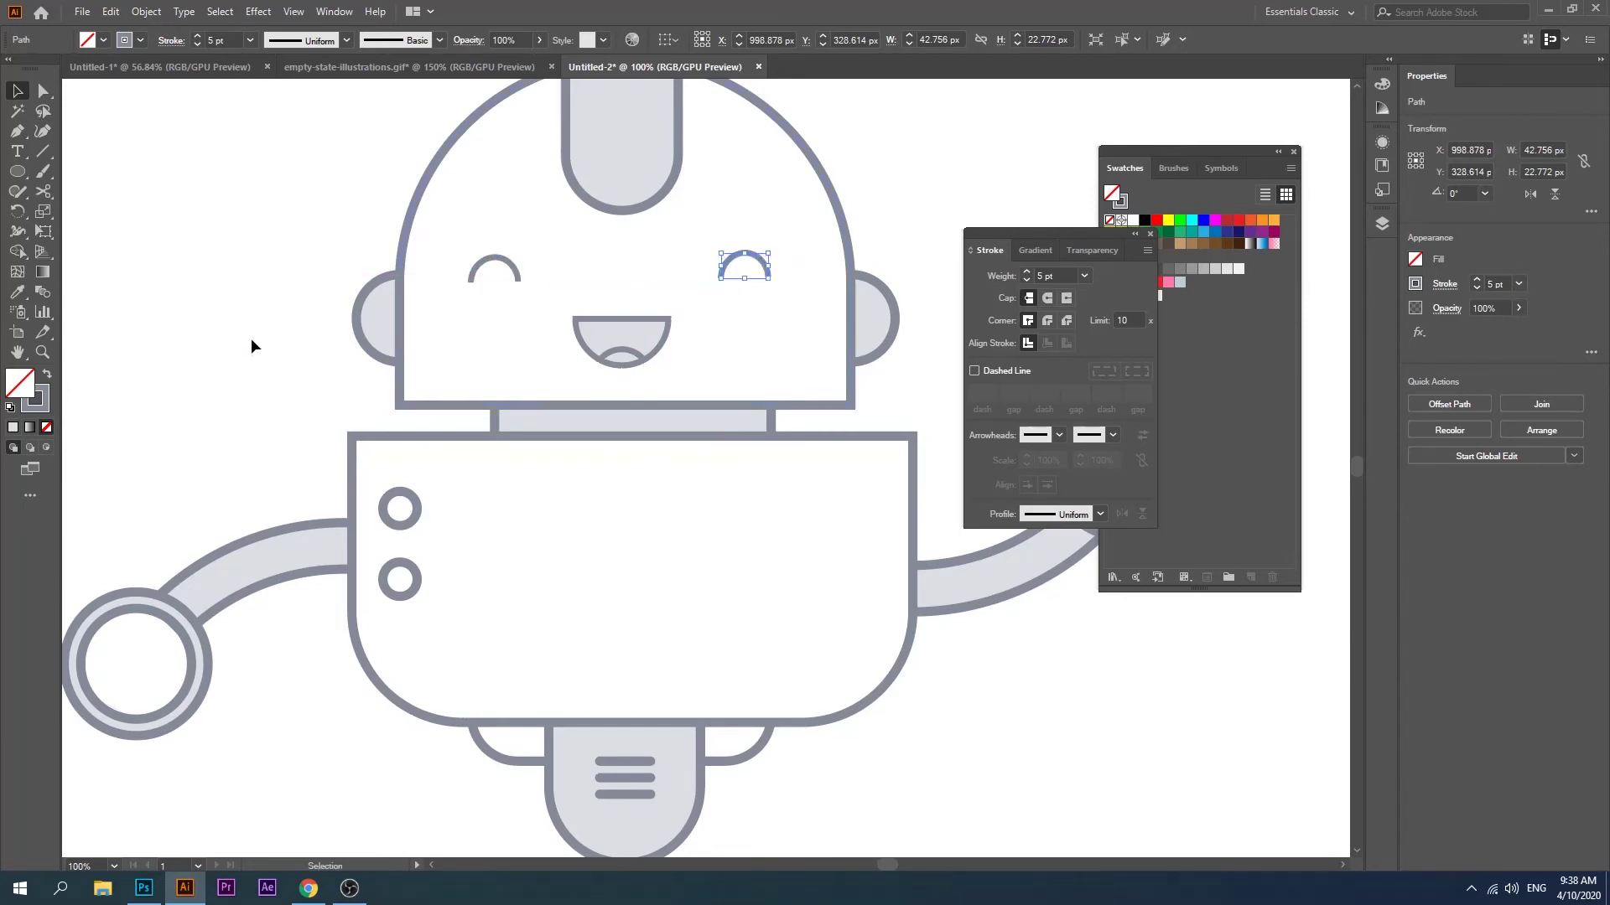
click(280, 340)
key(ctrl+r)
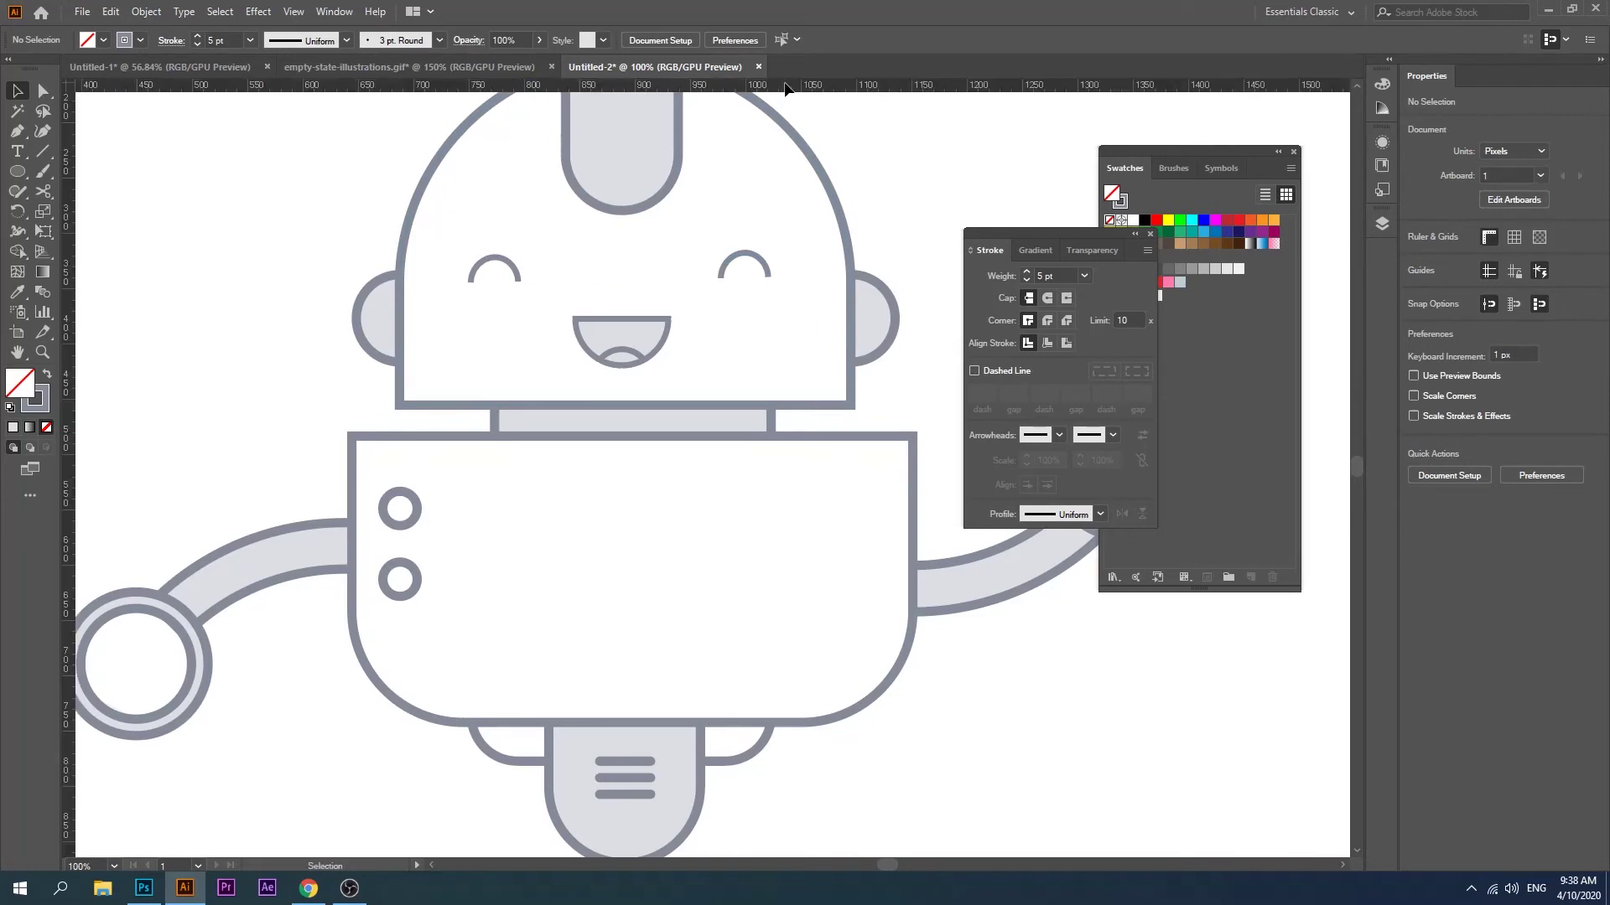
Step: Add a horizontal guide at eye level and raise the left eye onto it
drag(782, 86, 781, 249)
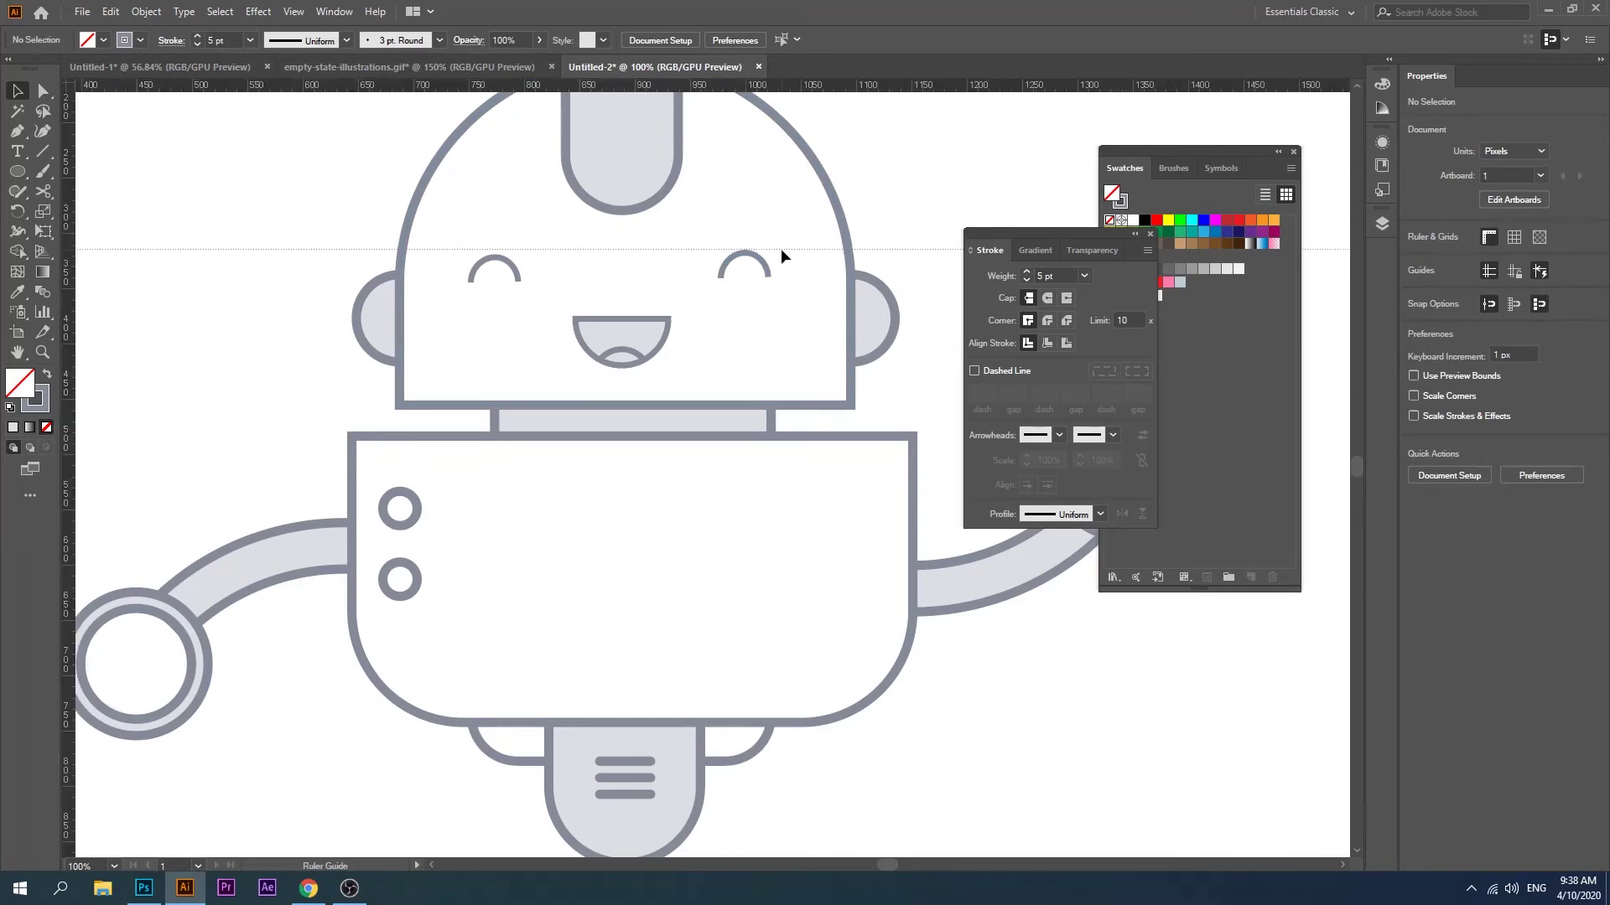
drag(511, 267, 509, 255)
click(158, 415)
click(517, 267)
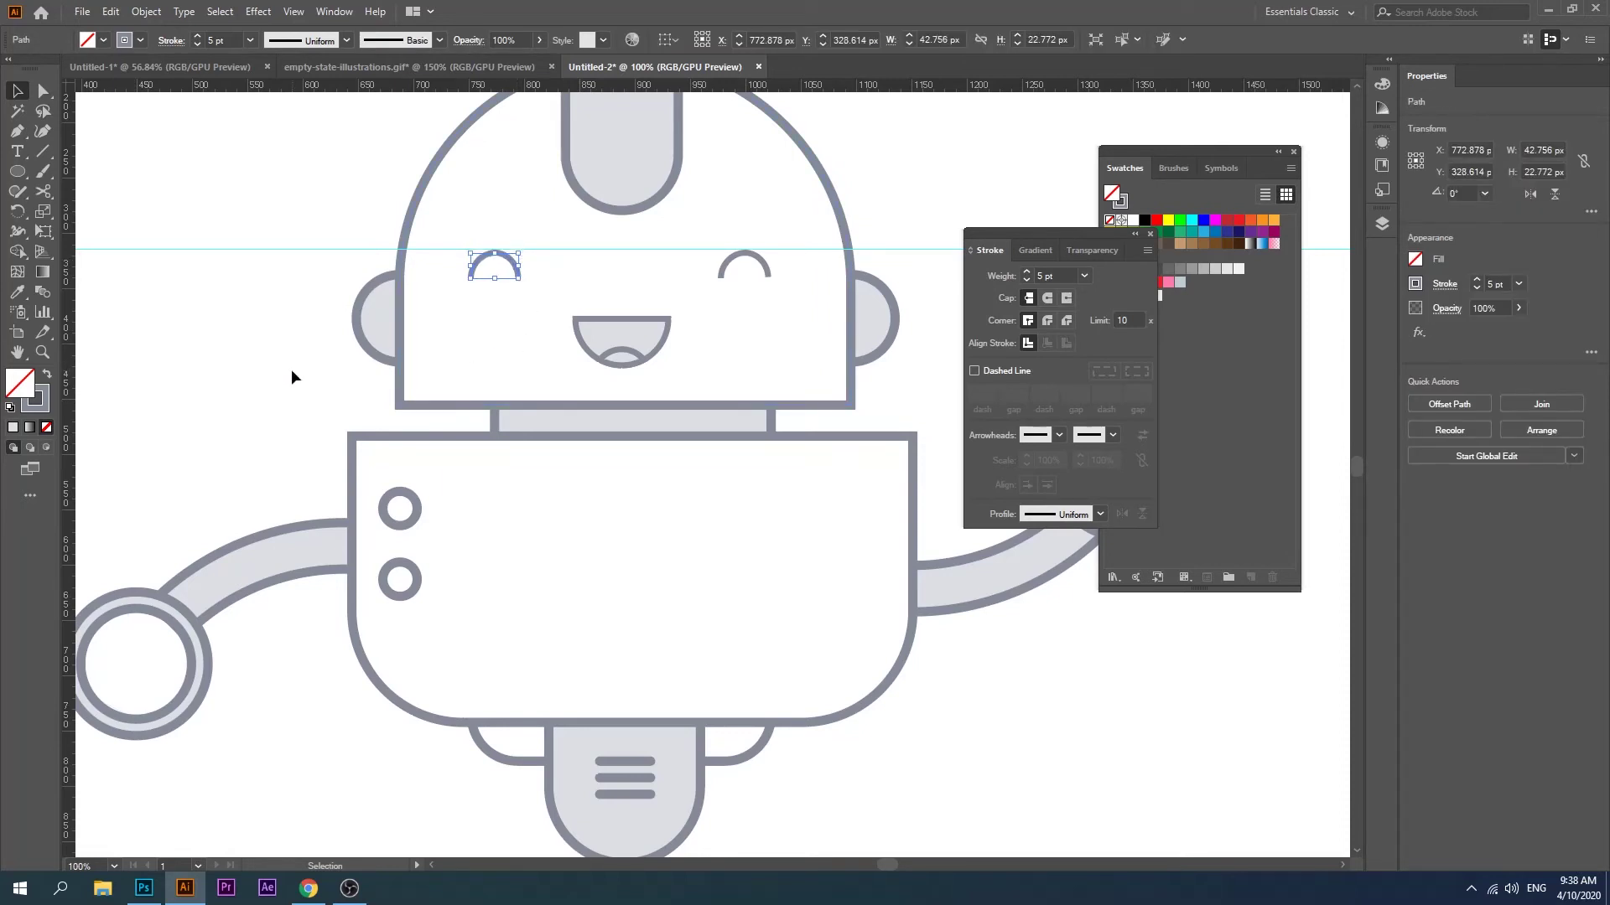
click(258, 424)
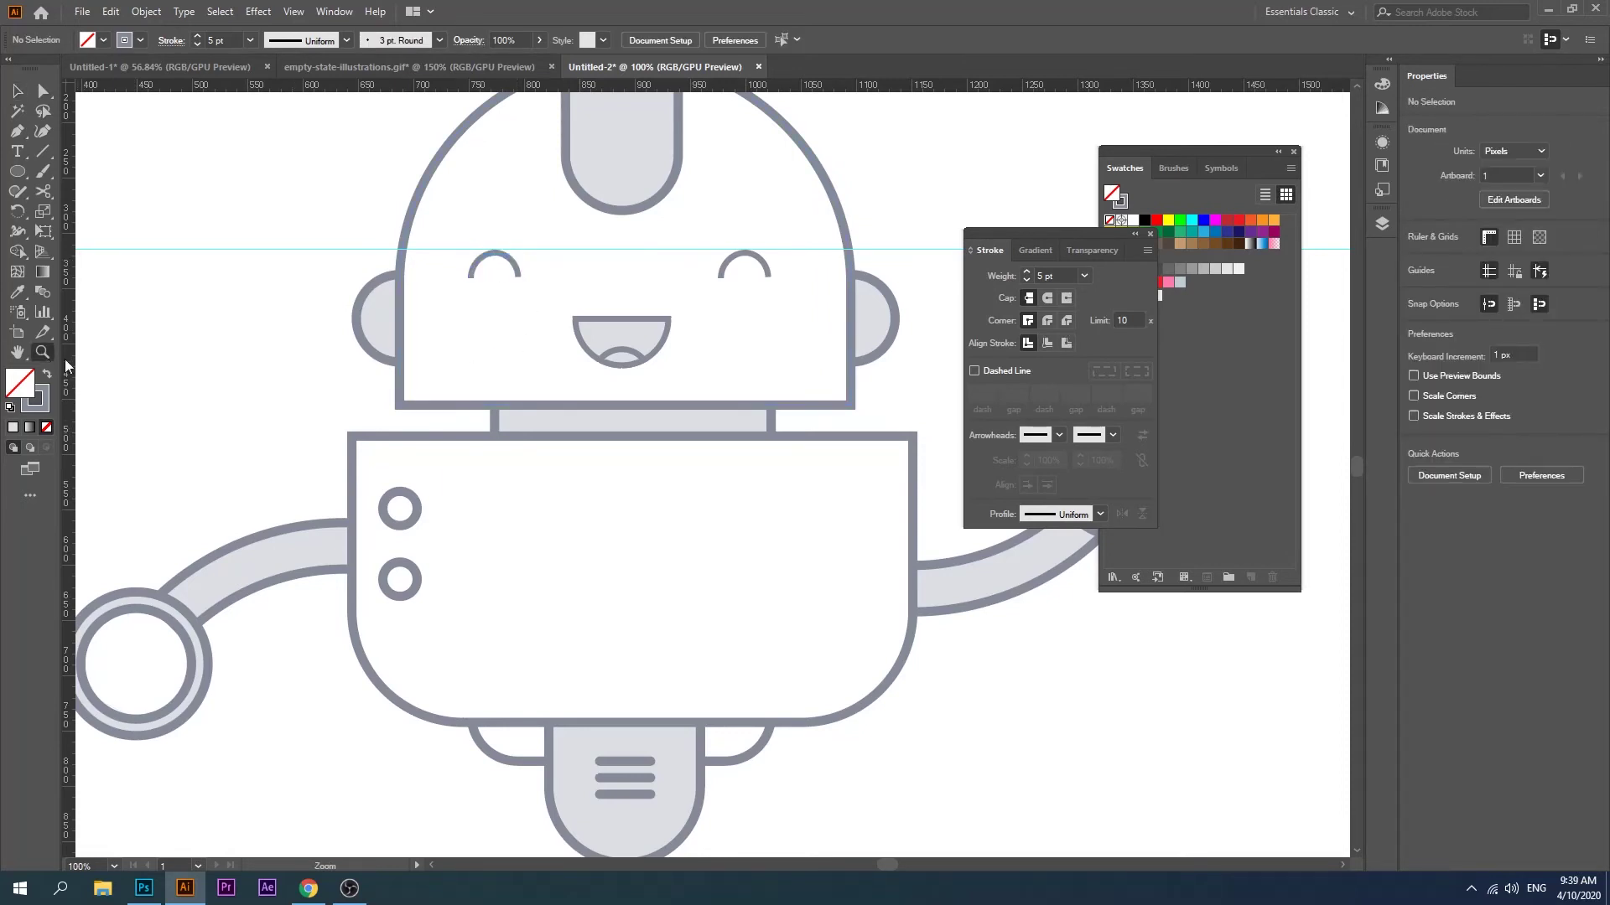
Step: Select the whole 1022×727 px robot and re-centre it at X 1020, Y 575.5
scroll(546, 417, down, 2)
drag(781, 505, 529, 492)
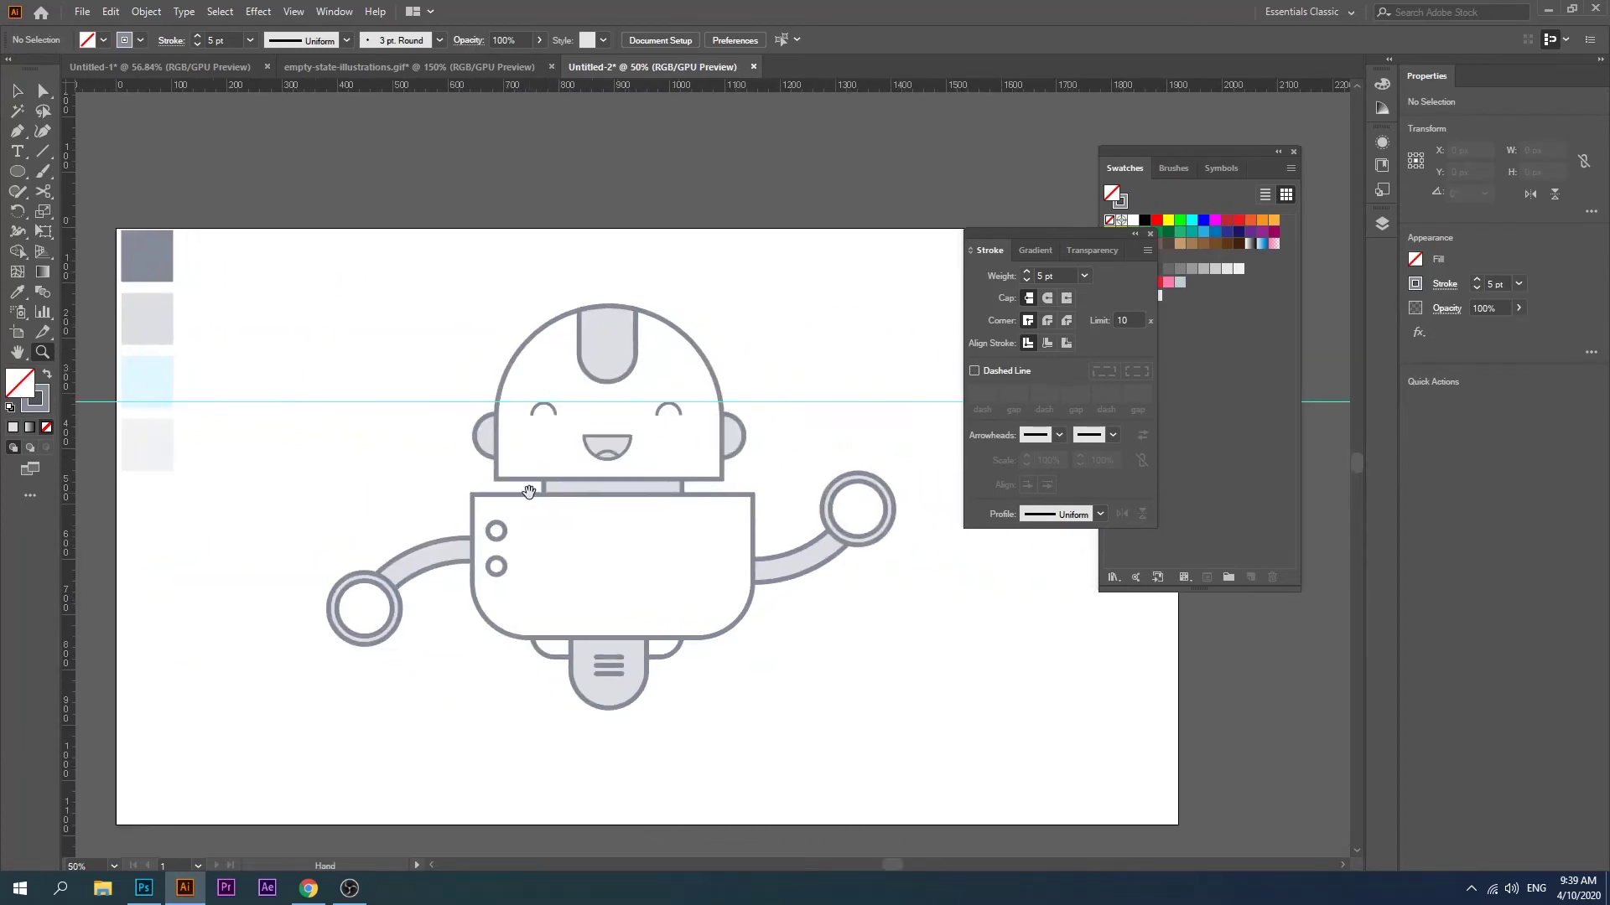
click(18, 92)
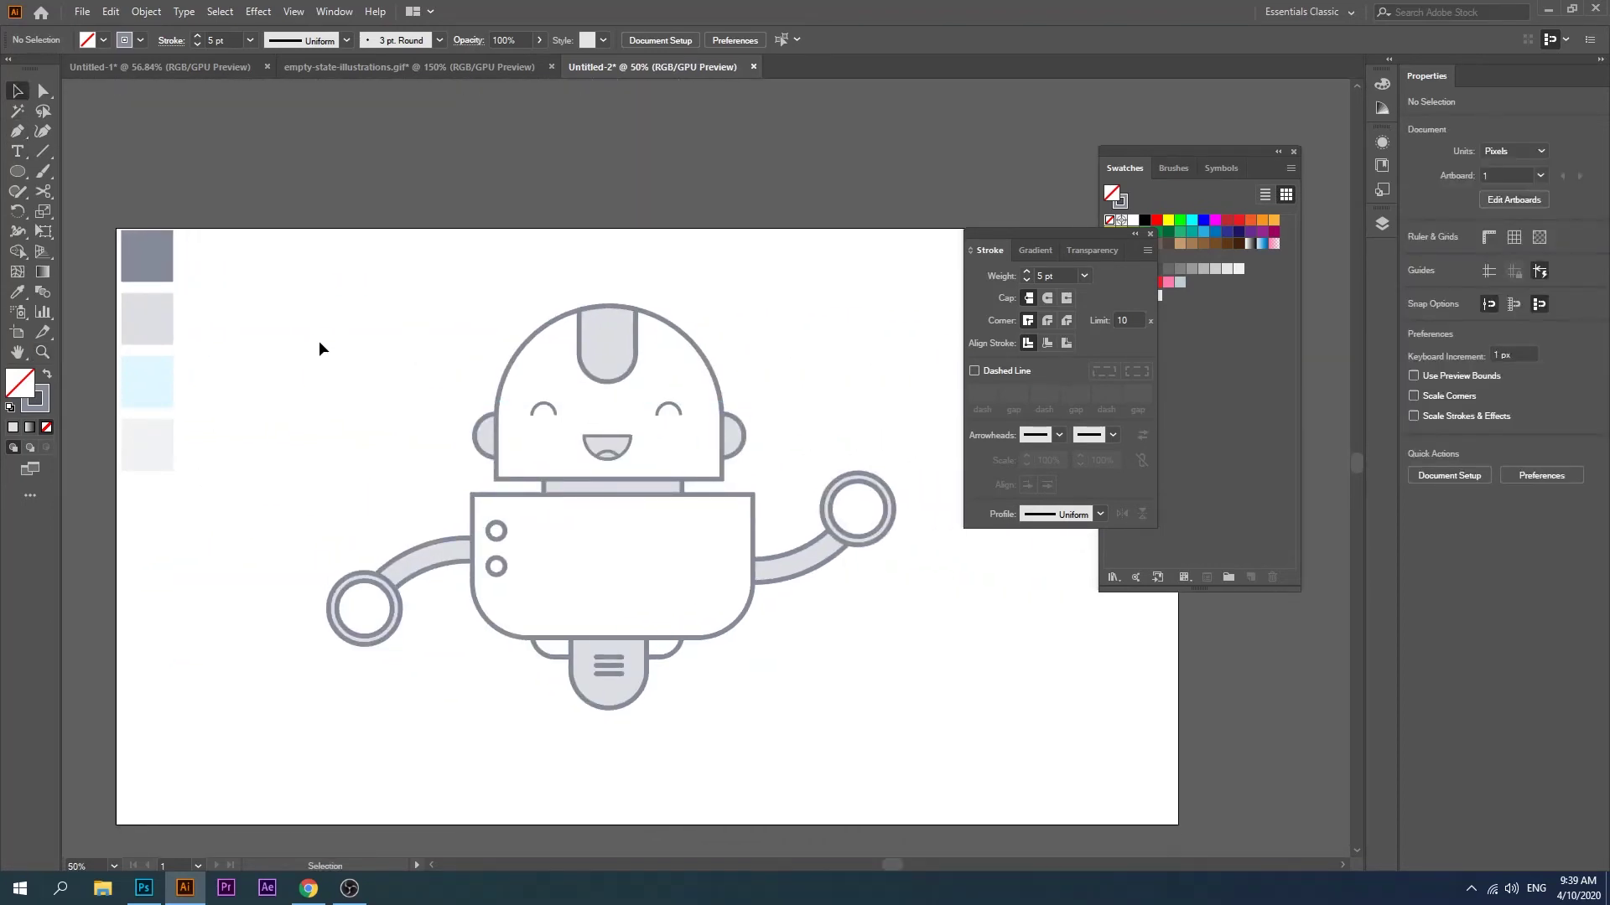
drag(320, 344, 952, 685)
drag(713, 583, 767, 616)
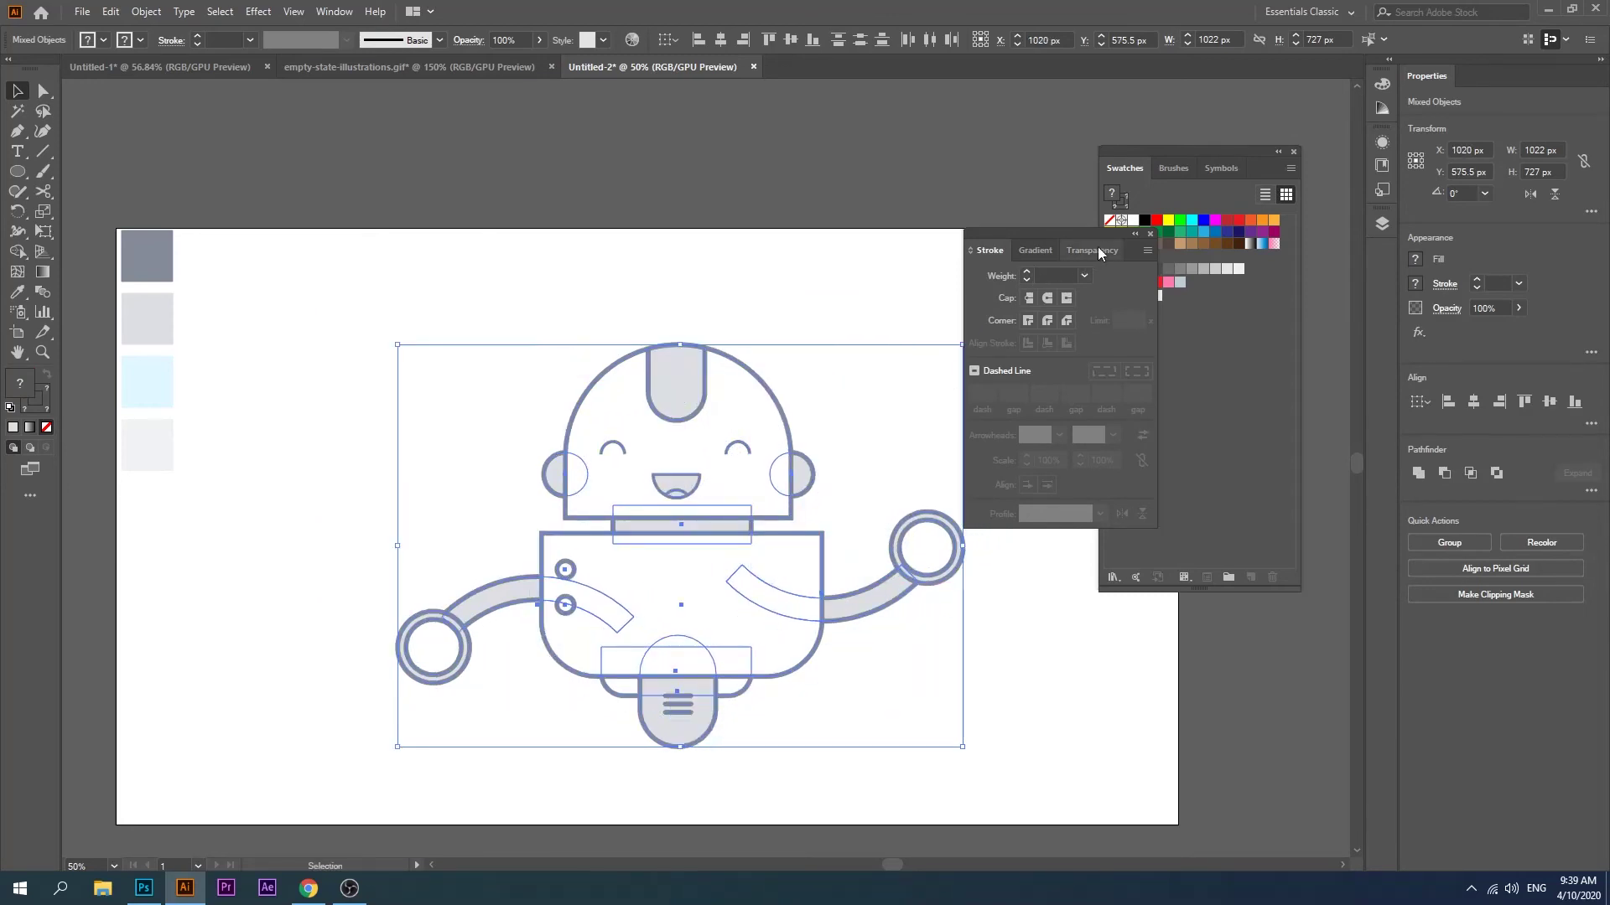
click(1149, 237)
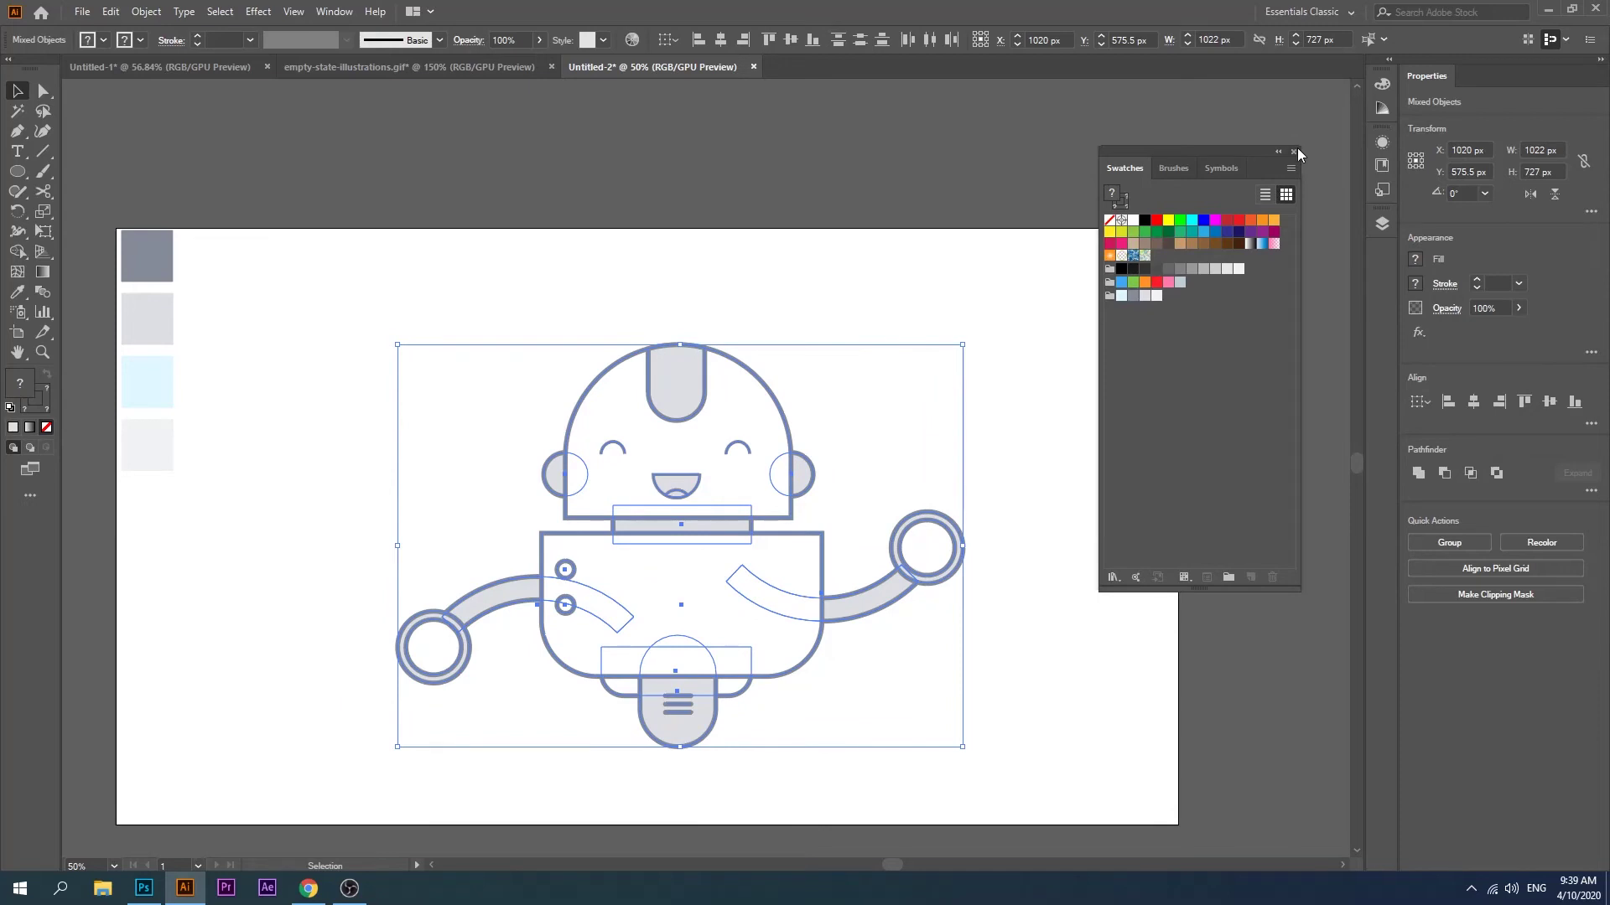
click(1294, 152)
click(1120, 295)
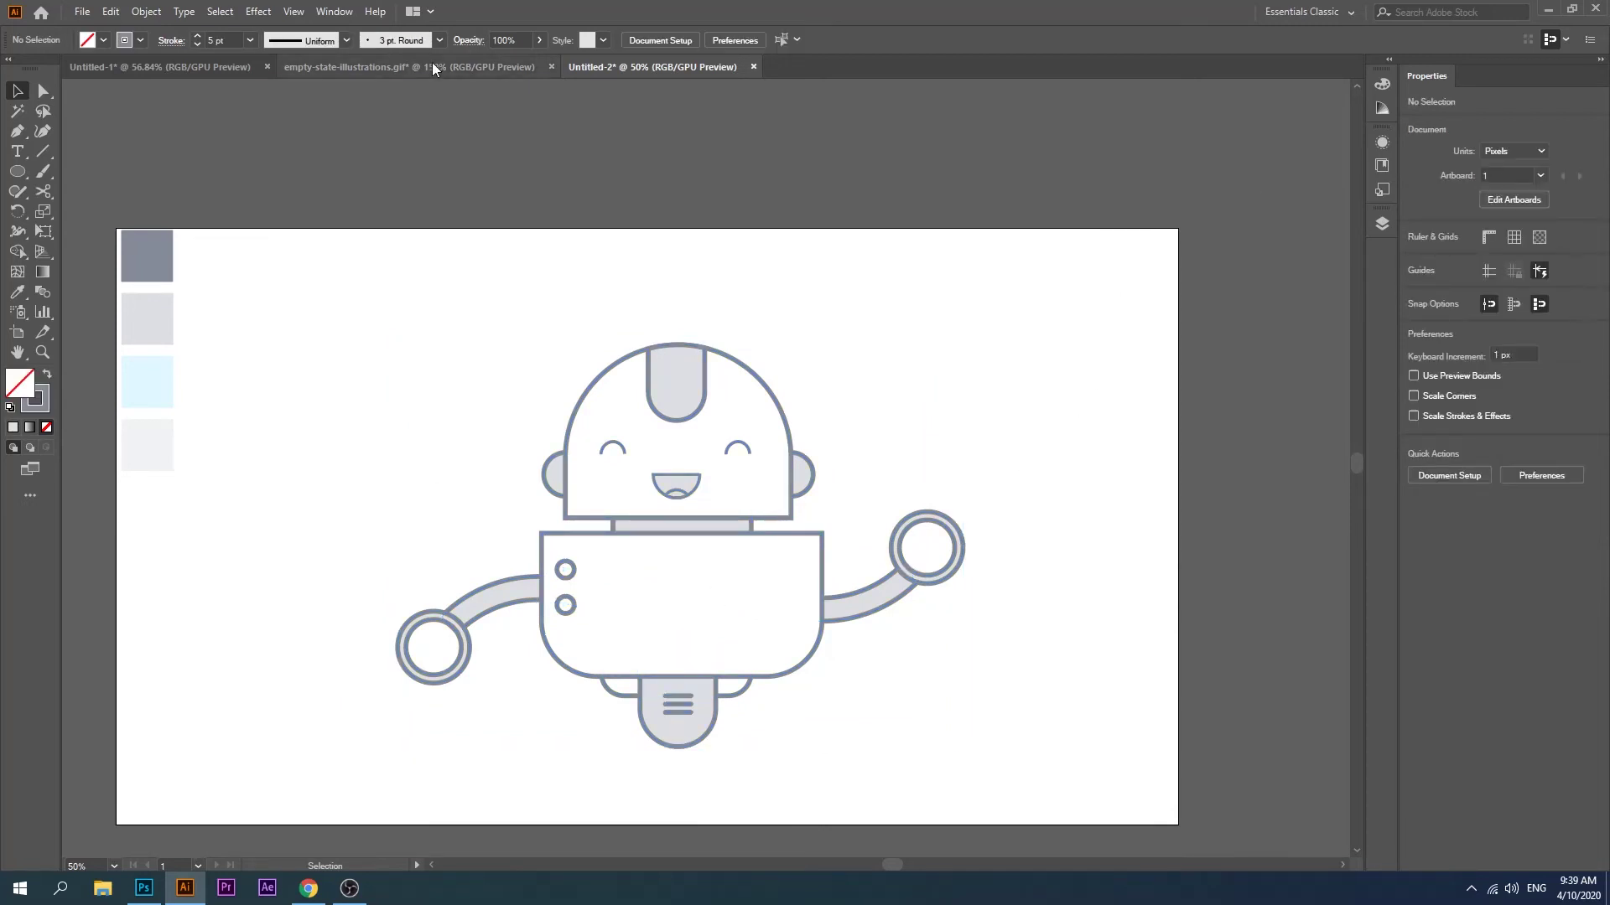
drag(16, 171, 83, 191)
Step: Draw a small rounded rectangle left of the robot with a light gray 10 pt outline
drag(340, 490, 406, 524)
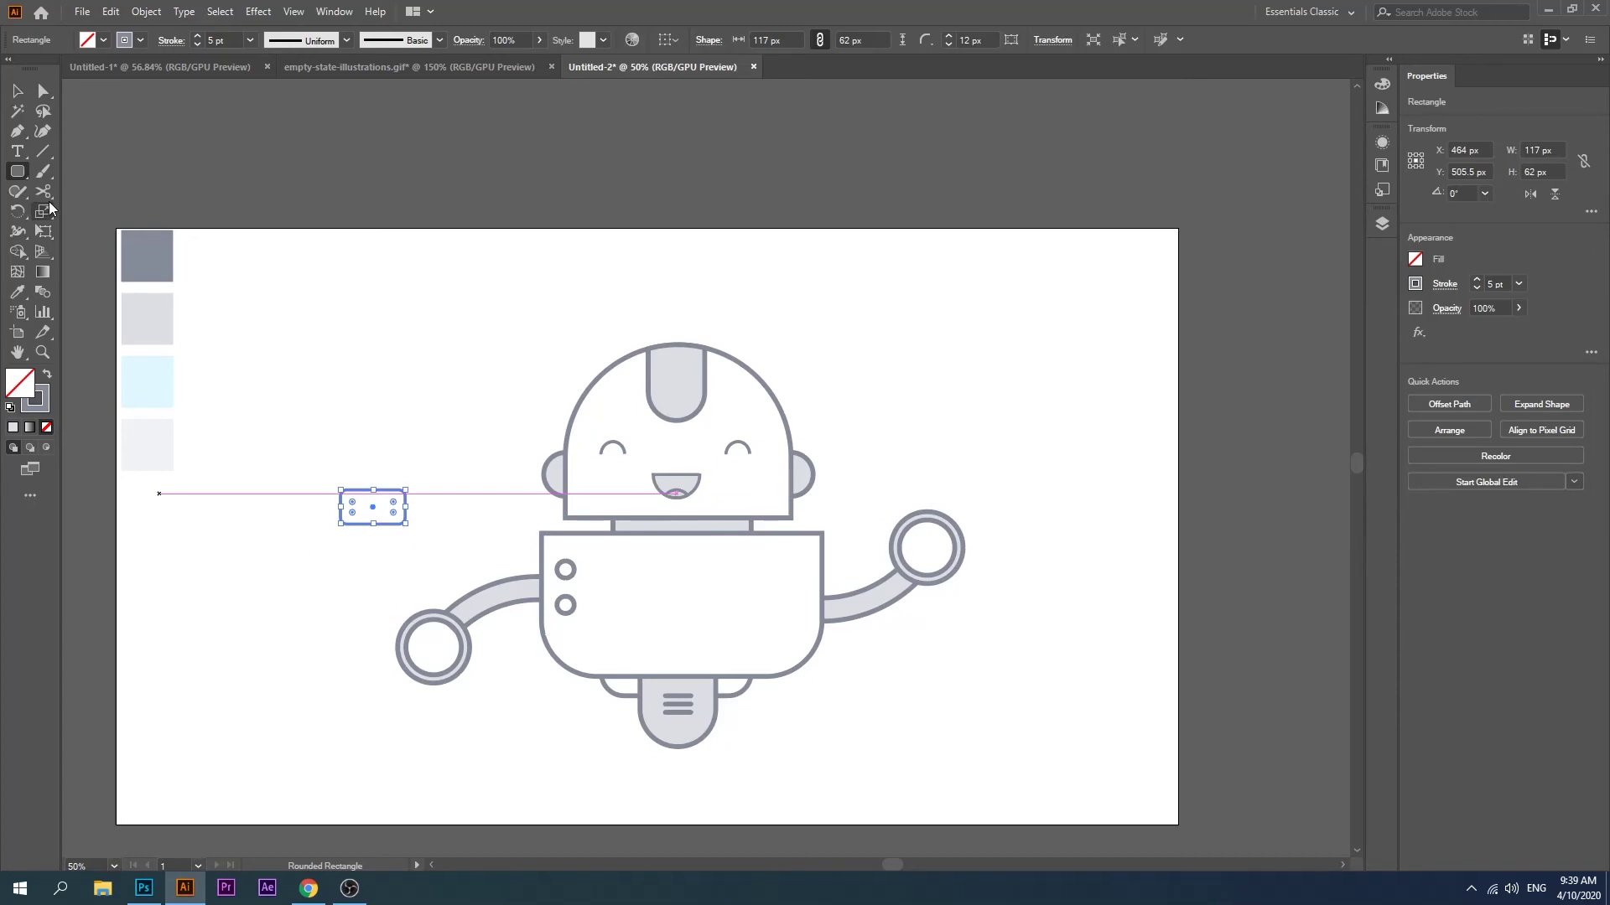
click(141, 39)
click(48, 144)
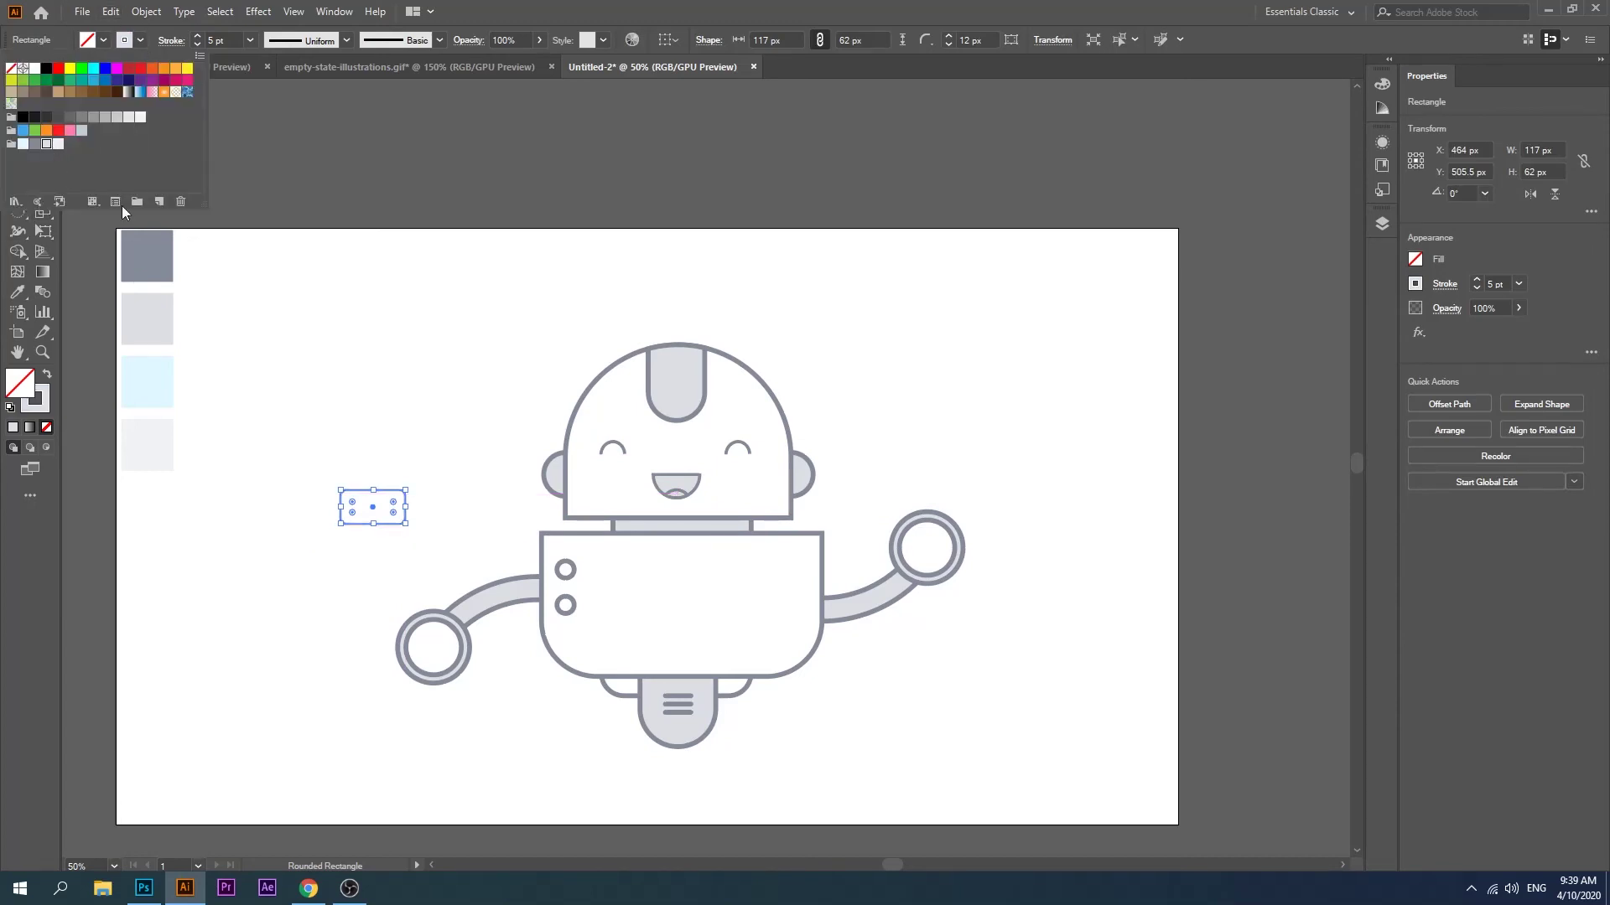
click(199, 37)
click(18, 90)
click(315, 520)
Step: Alt-drag copies into a staggered cluster of four rectangles, deleting the two extras
mouse_move(369, 496)
mouse_down()
mouse_move(414, 449)
mouse_move(371, 406)
mouse_up()
click(314, 451)
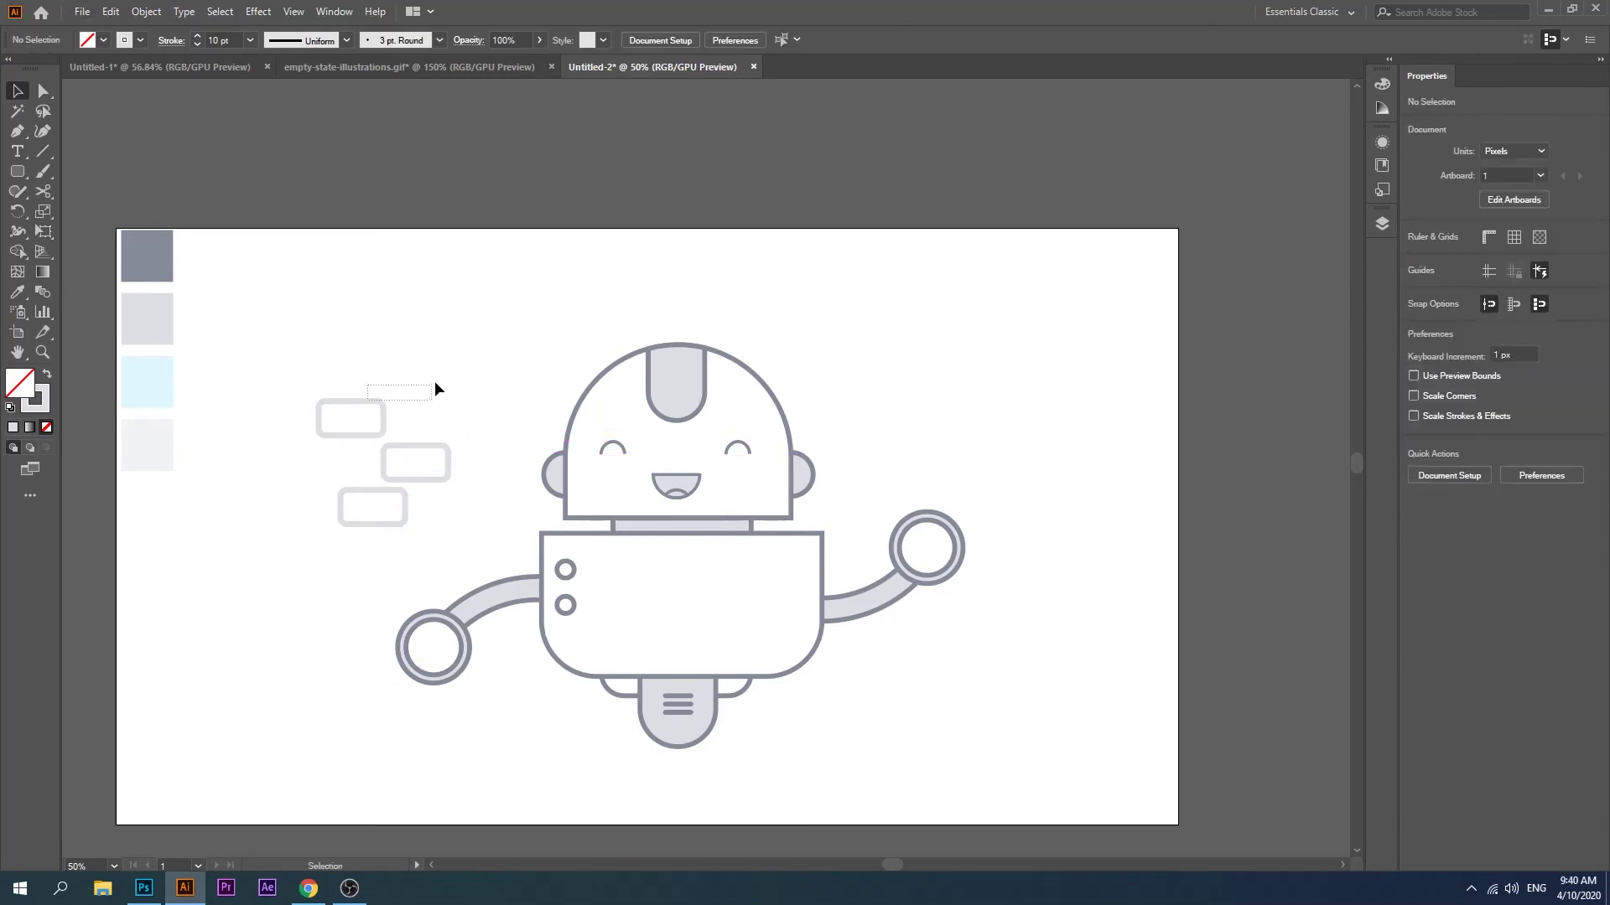
mouse_move(360, 494)
mouse_down()
mouse_move(398, 506)
mouse_move(457, 398)
mouse_up()
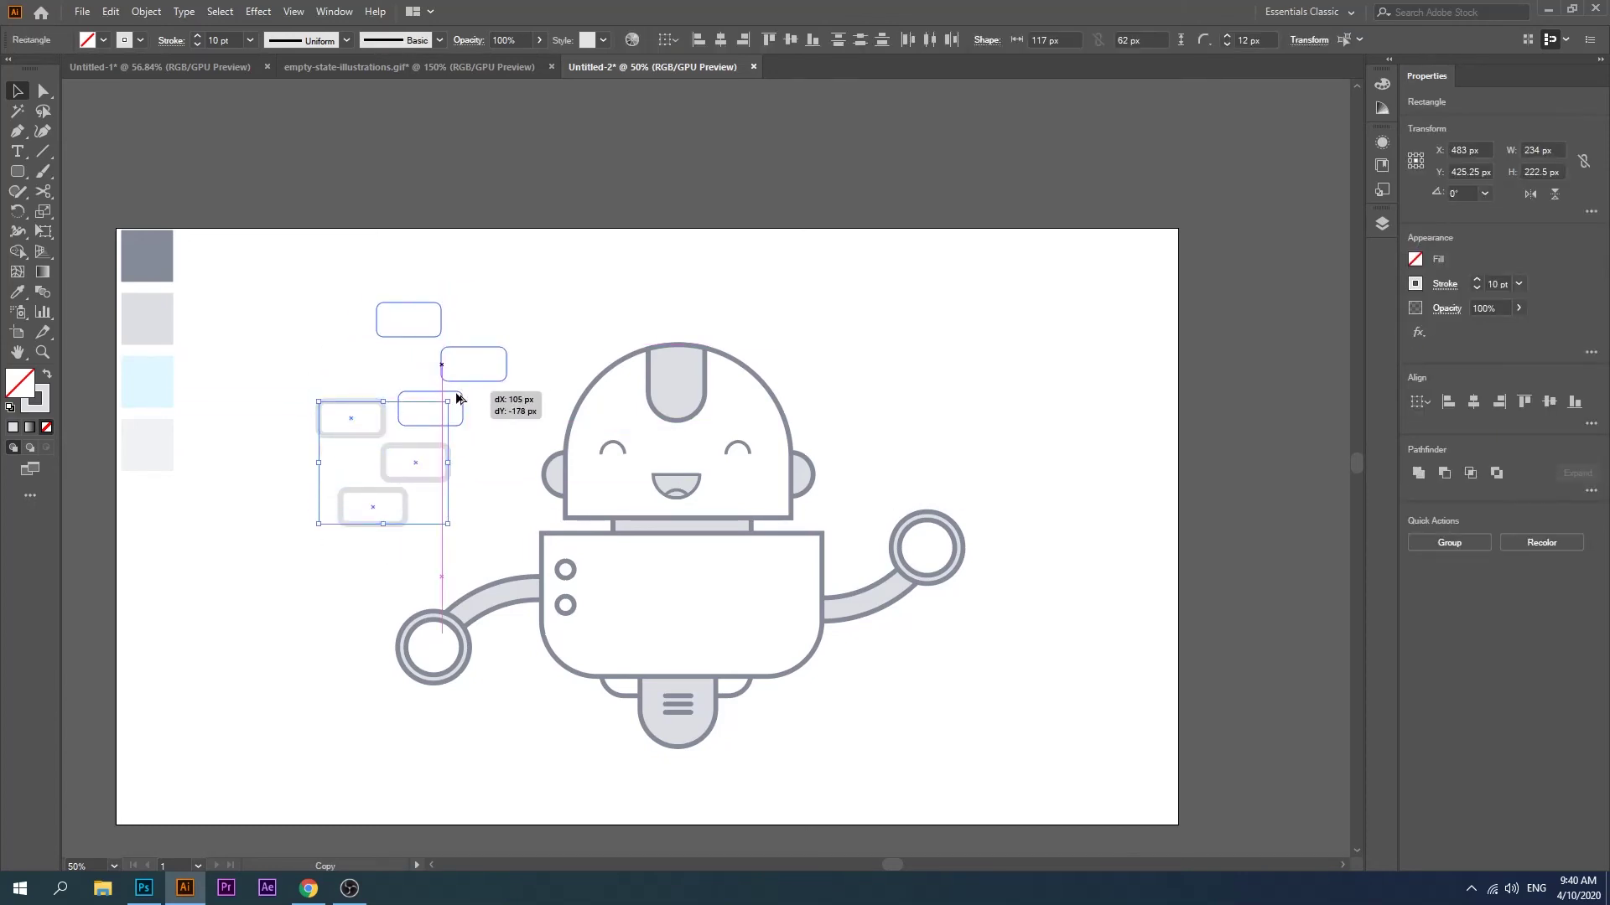
drag(458, 397, 456, 390)
click(304, 400)
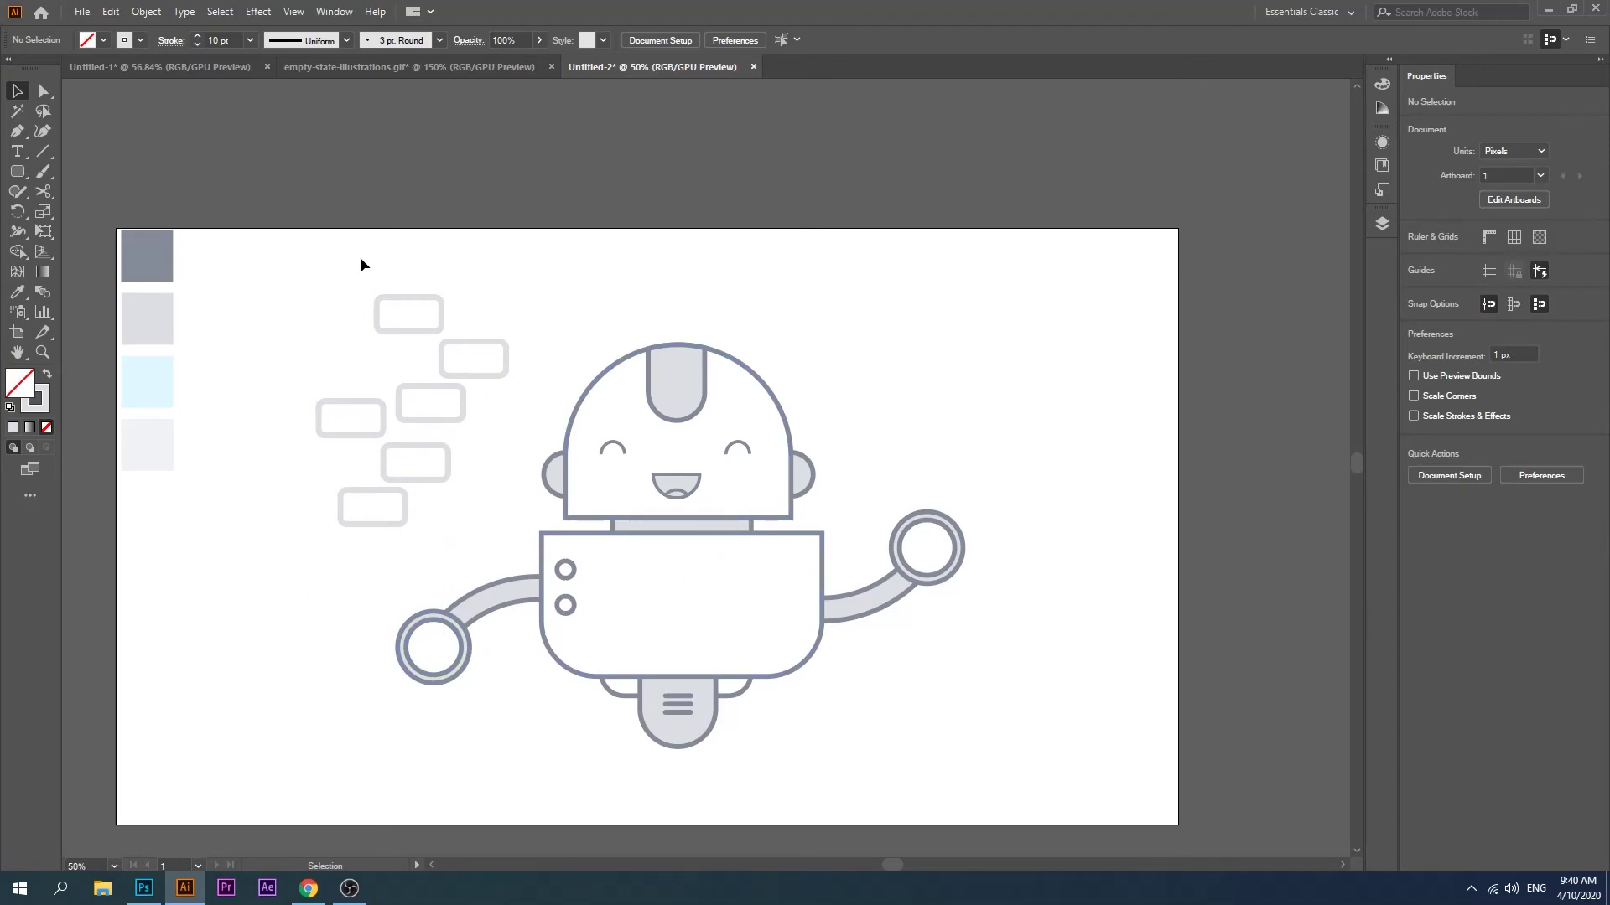
drag(493, 371, 496, 354)
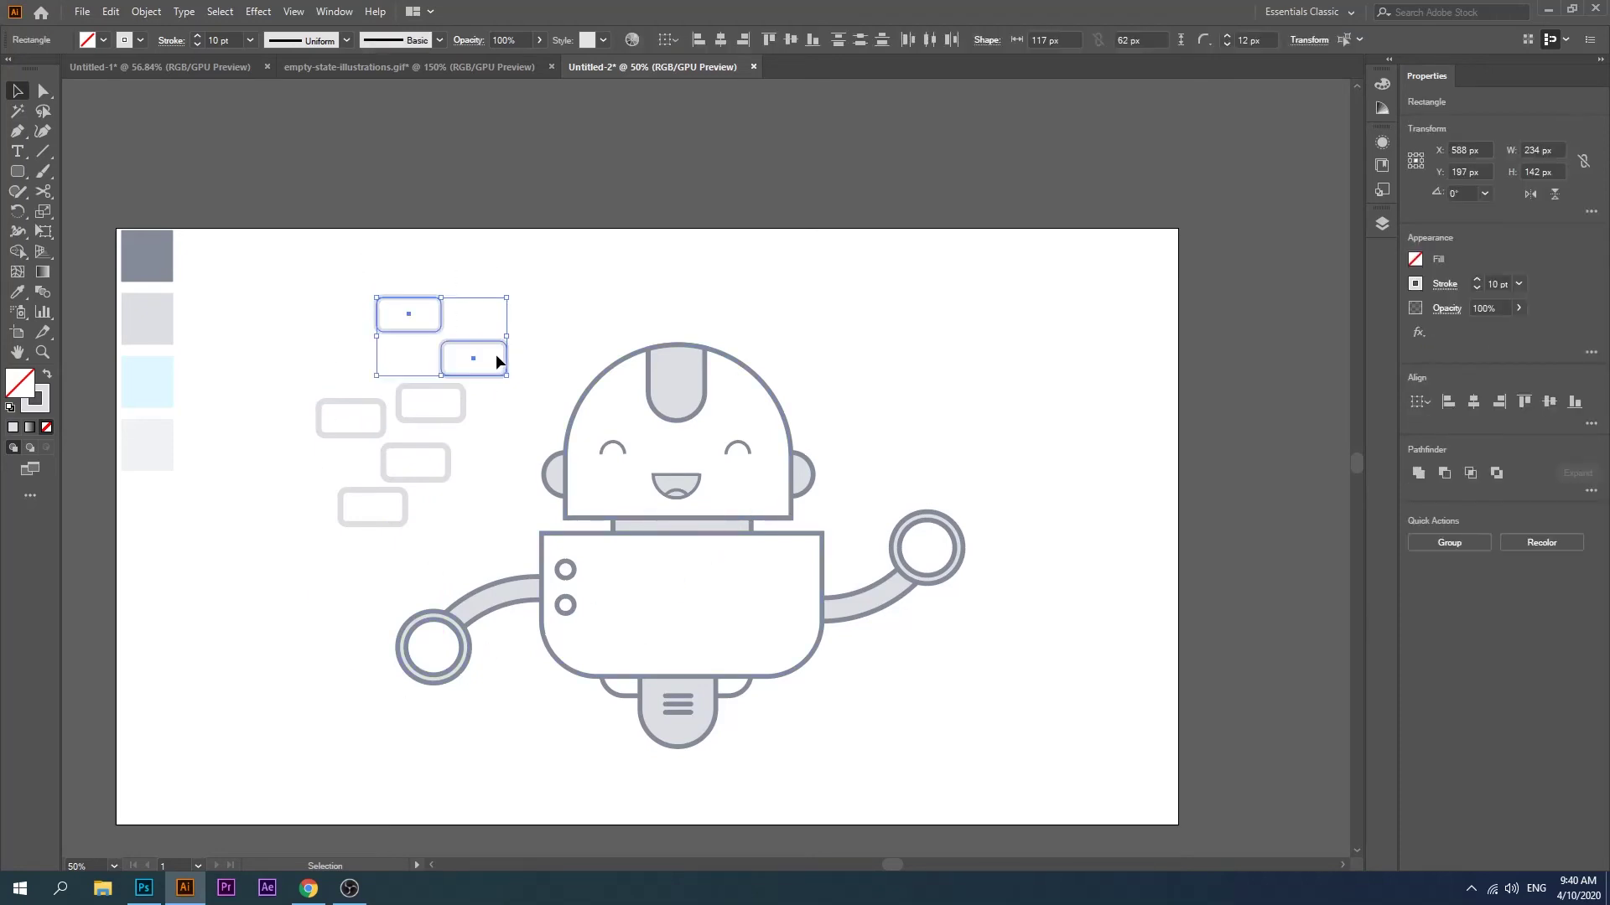
key(Delete)
drag(718, 545, 627, 536)
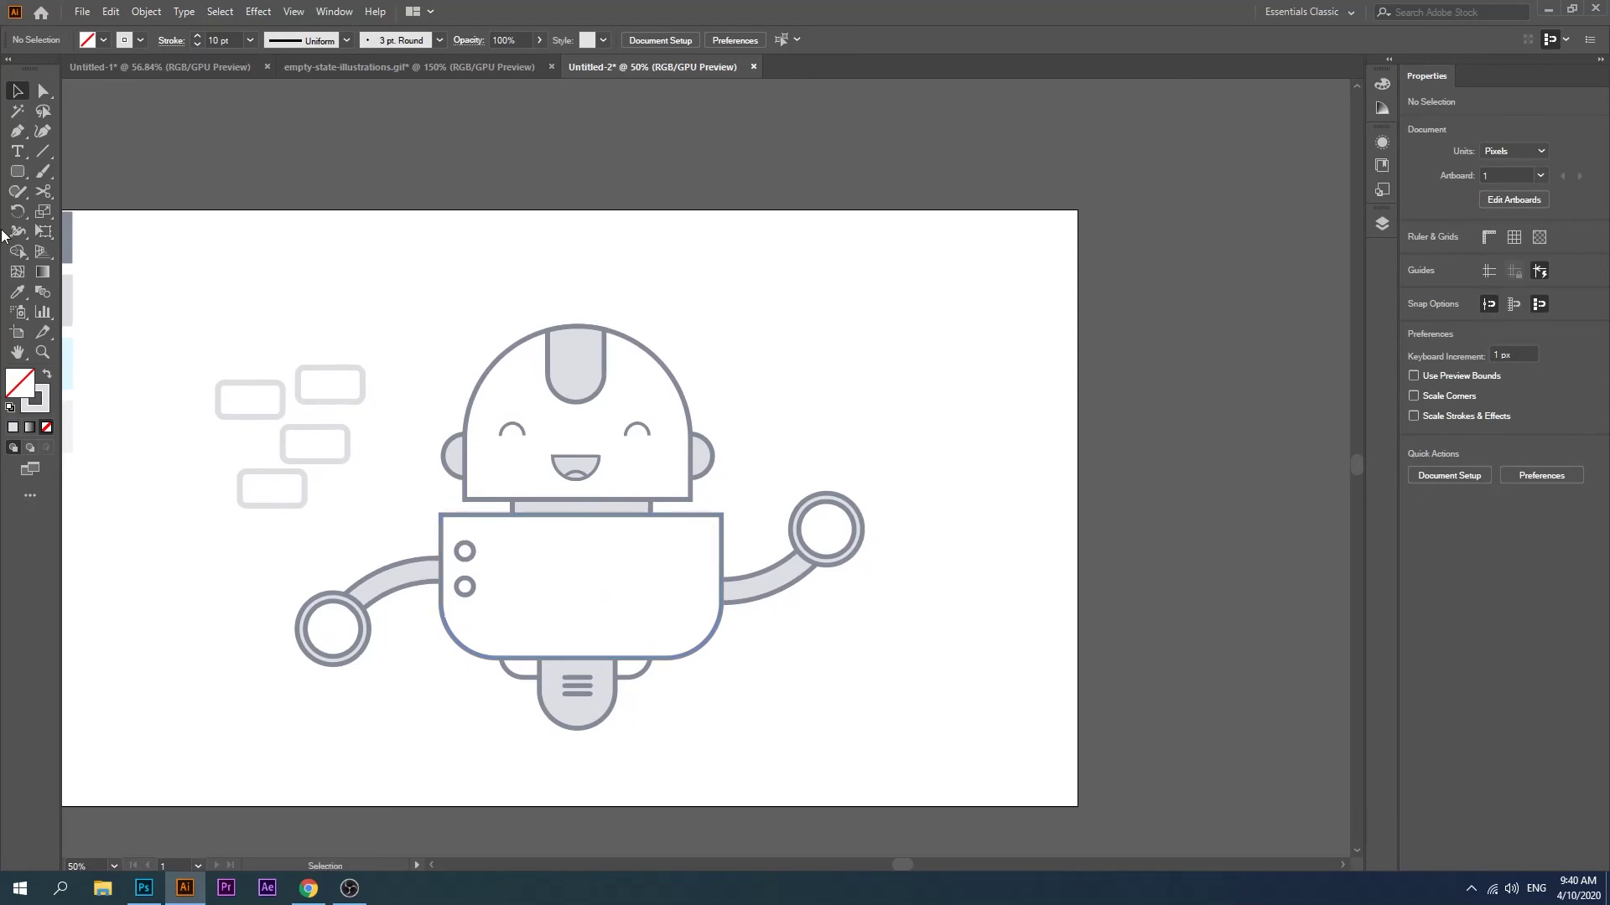
Step: Draw a 100 px rounded square right of the head and add two 56 px copies beside it
click(17, 171)
drag(774, 310, 830, 365)
click(17, 91)
click(223, 244)
mouse_move(817, 370)
mouse_down()
mouse_move(892, 466)
mouse_move(881, 442)
mouse_up()
click(848, 398)
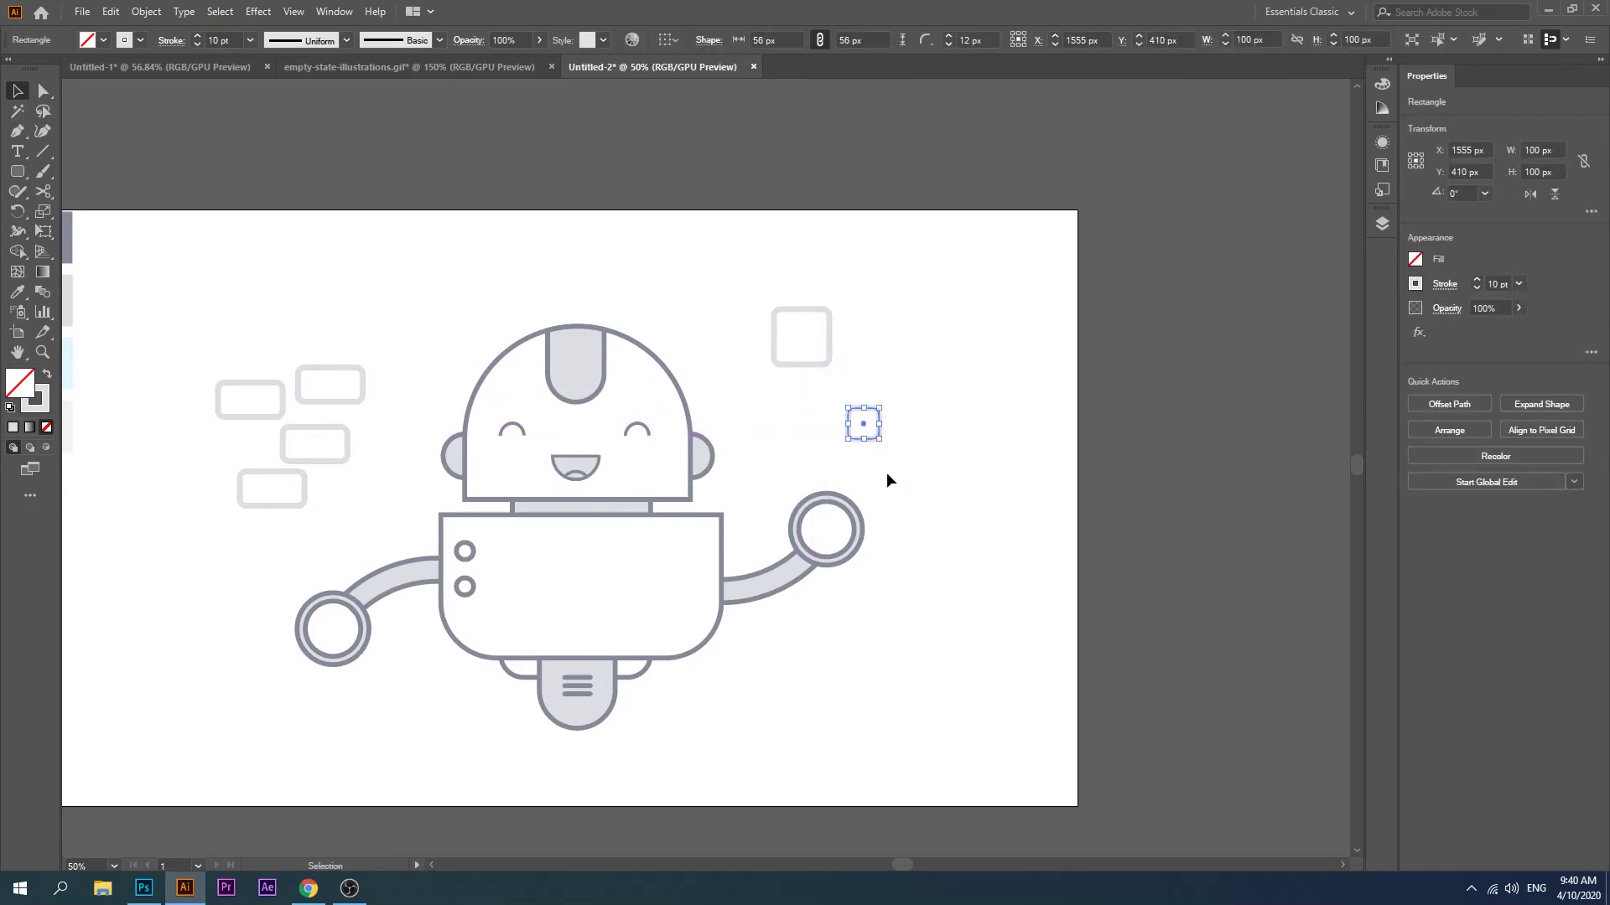
click(862, 486)
mouse_move(866, 443)
mouse_down()
mouse_move(806, 383)
mouse_move(796, 425)
mouse_up()
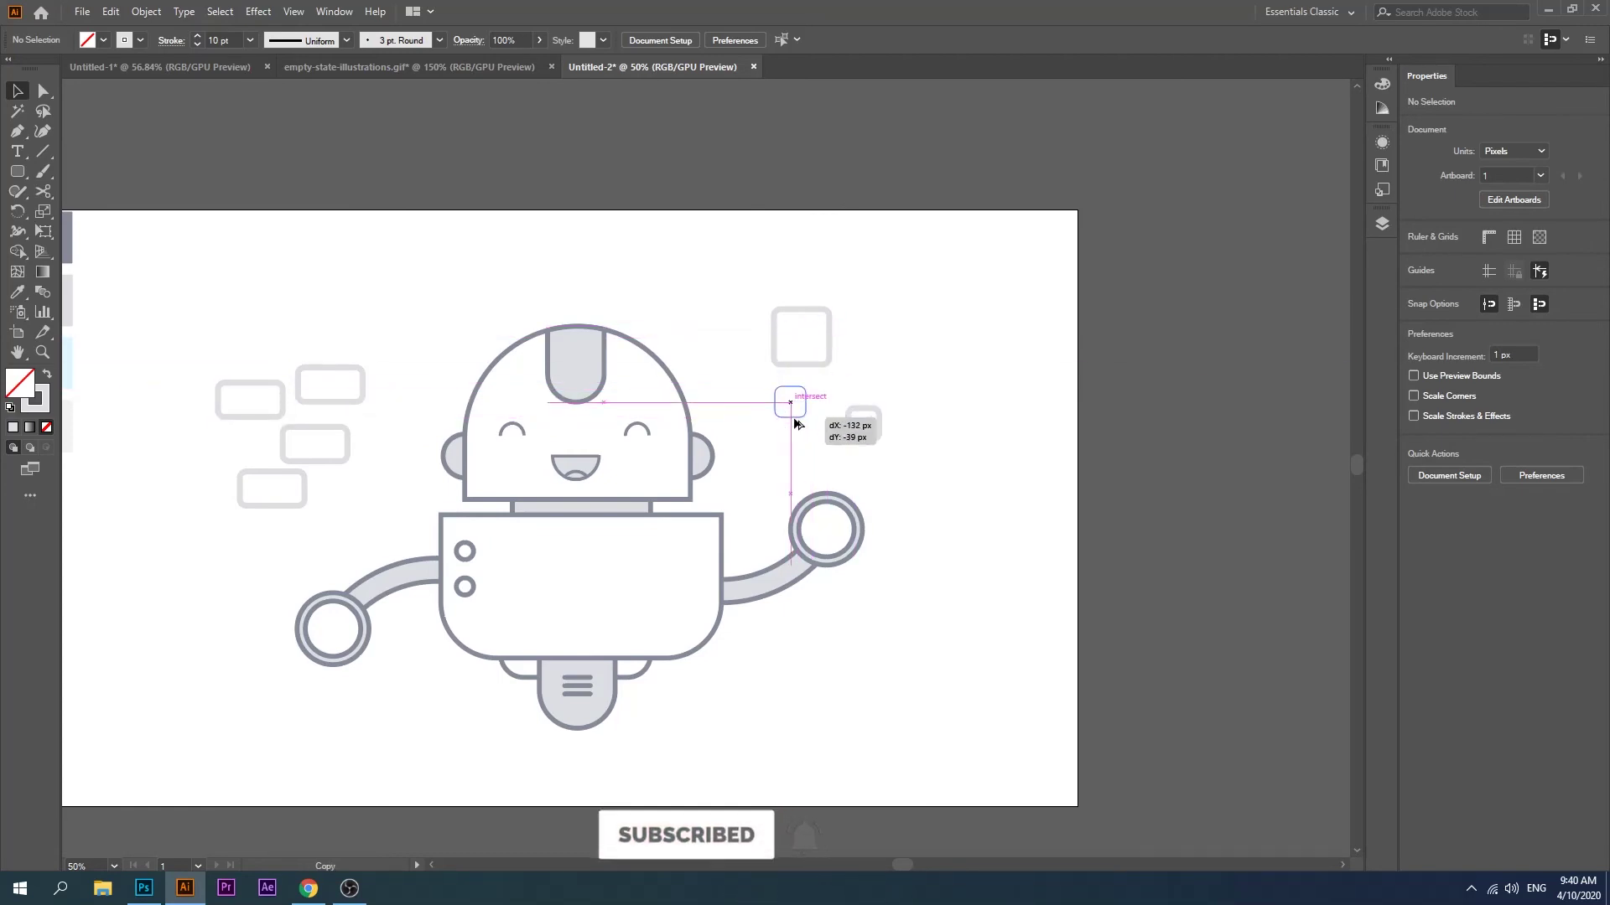
drag(797, 425, 803, 423)
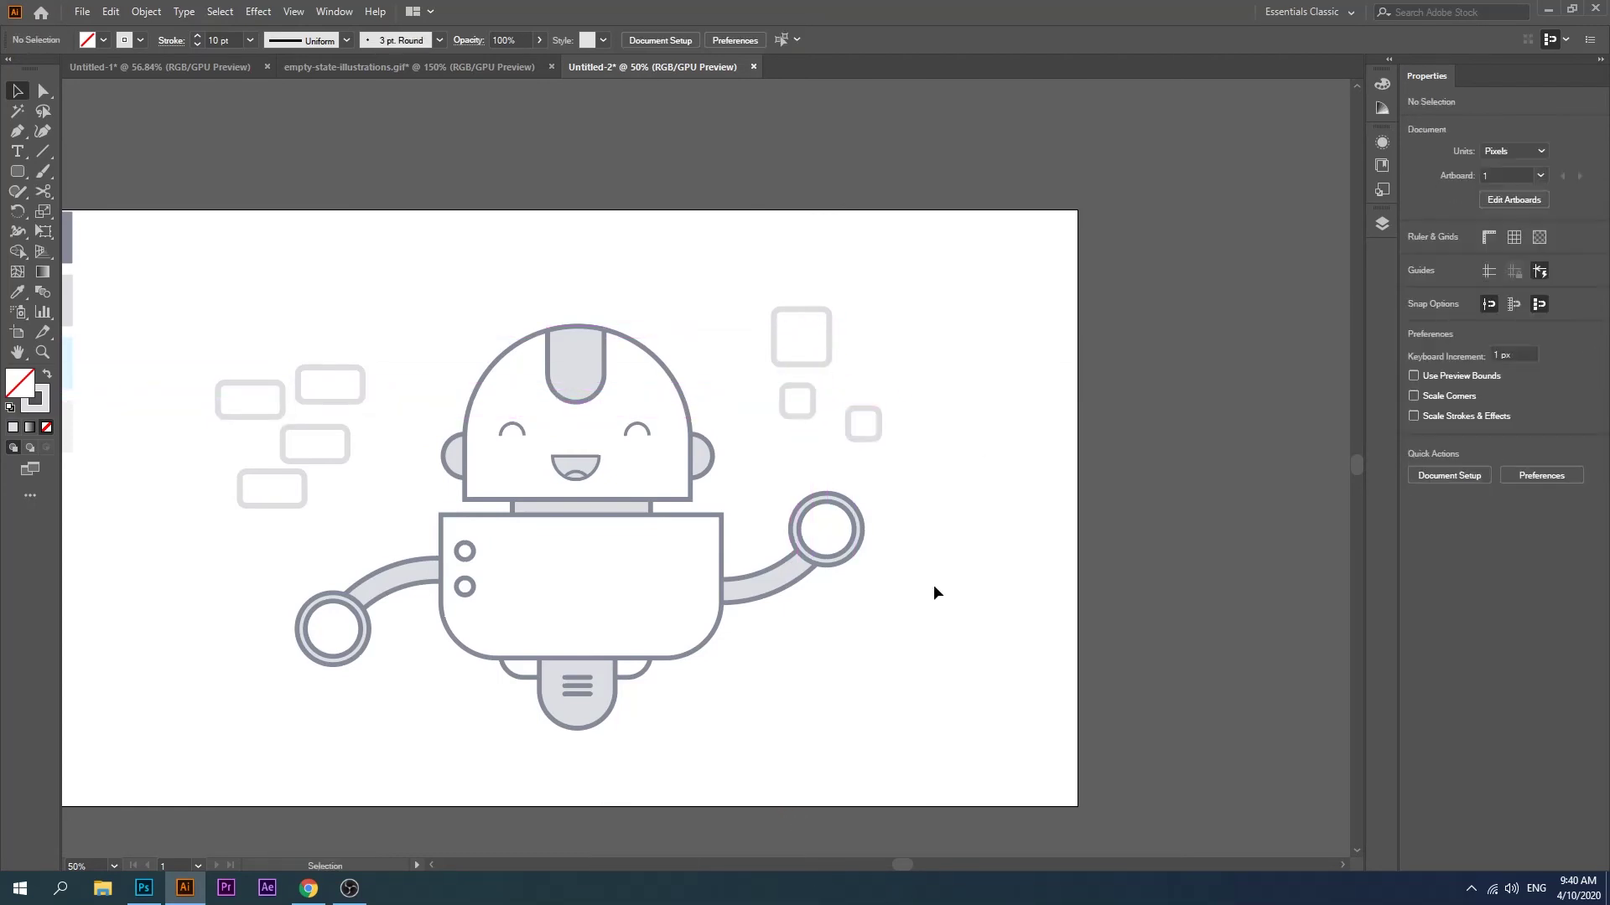
Step: Alt-drag a copy of the robot body to the lower left and Paste in Place a duplicate
drag(779, 579, 368, 620)
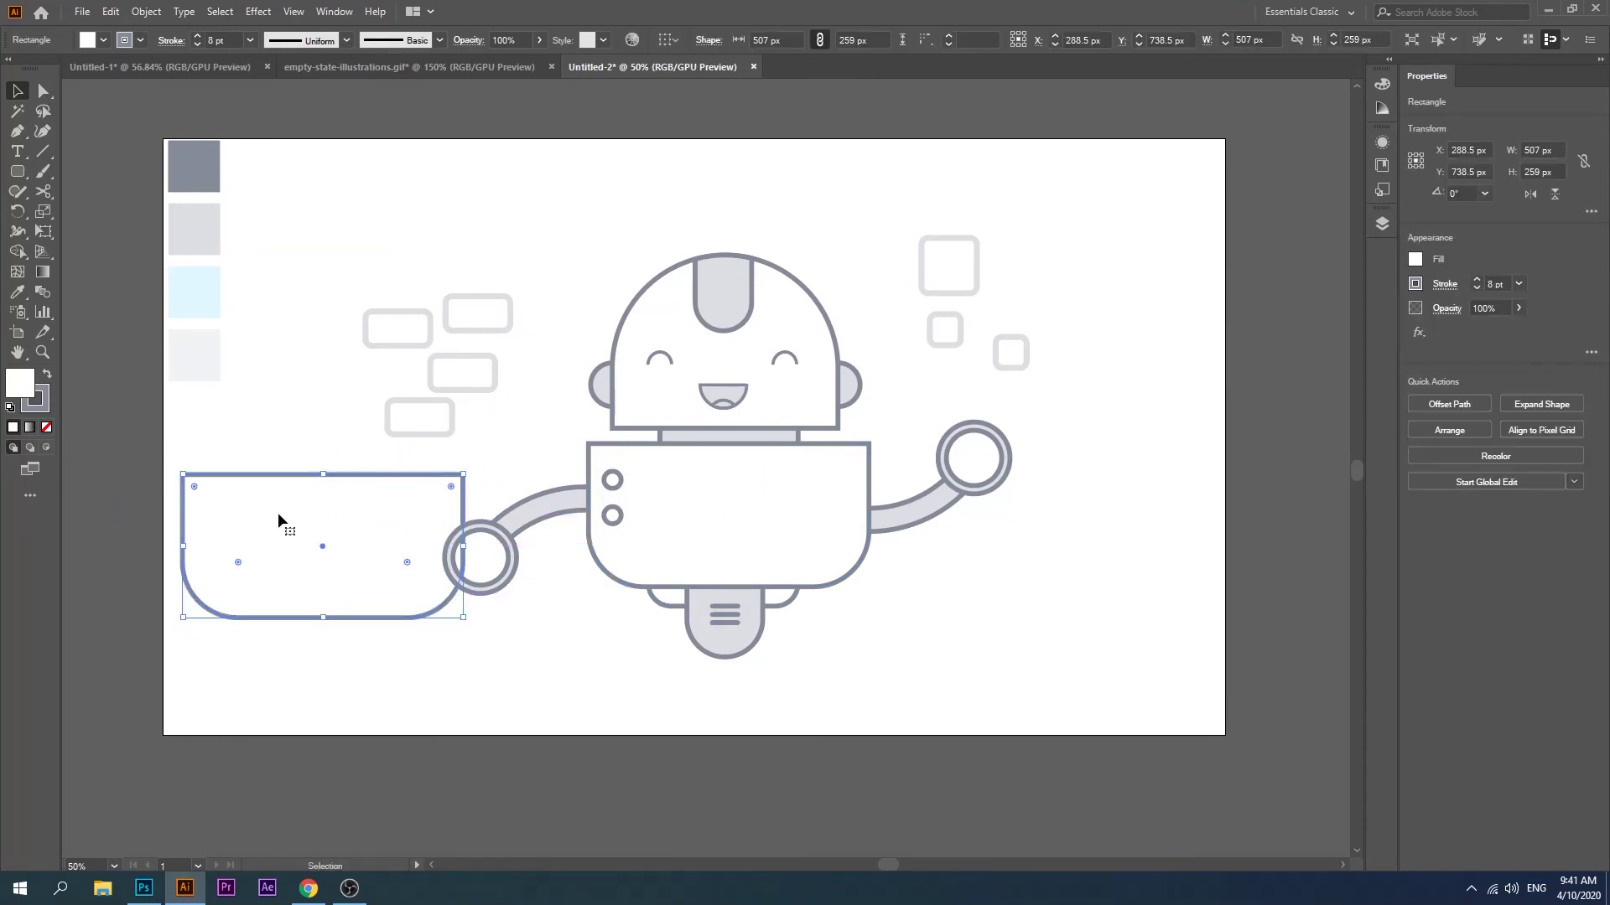
click(146, 11)
click(235, 404)
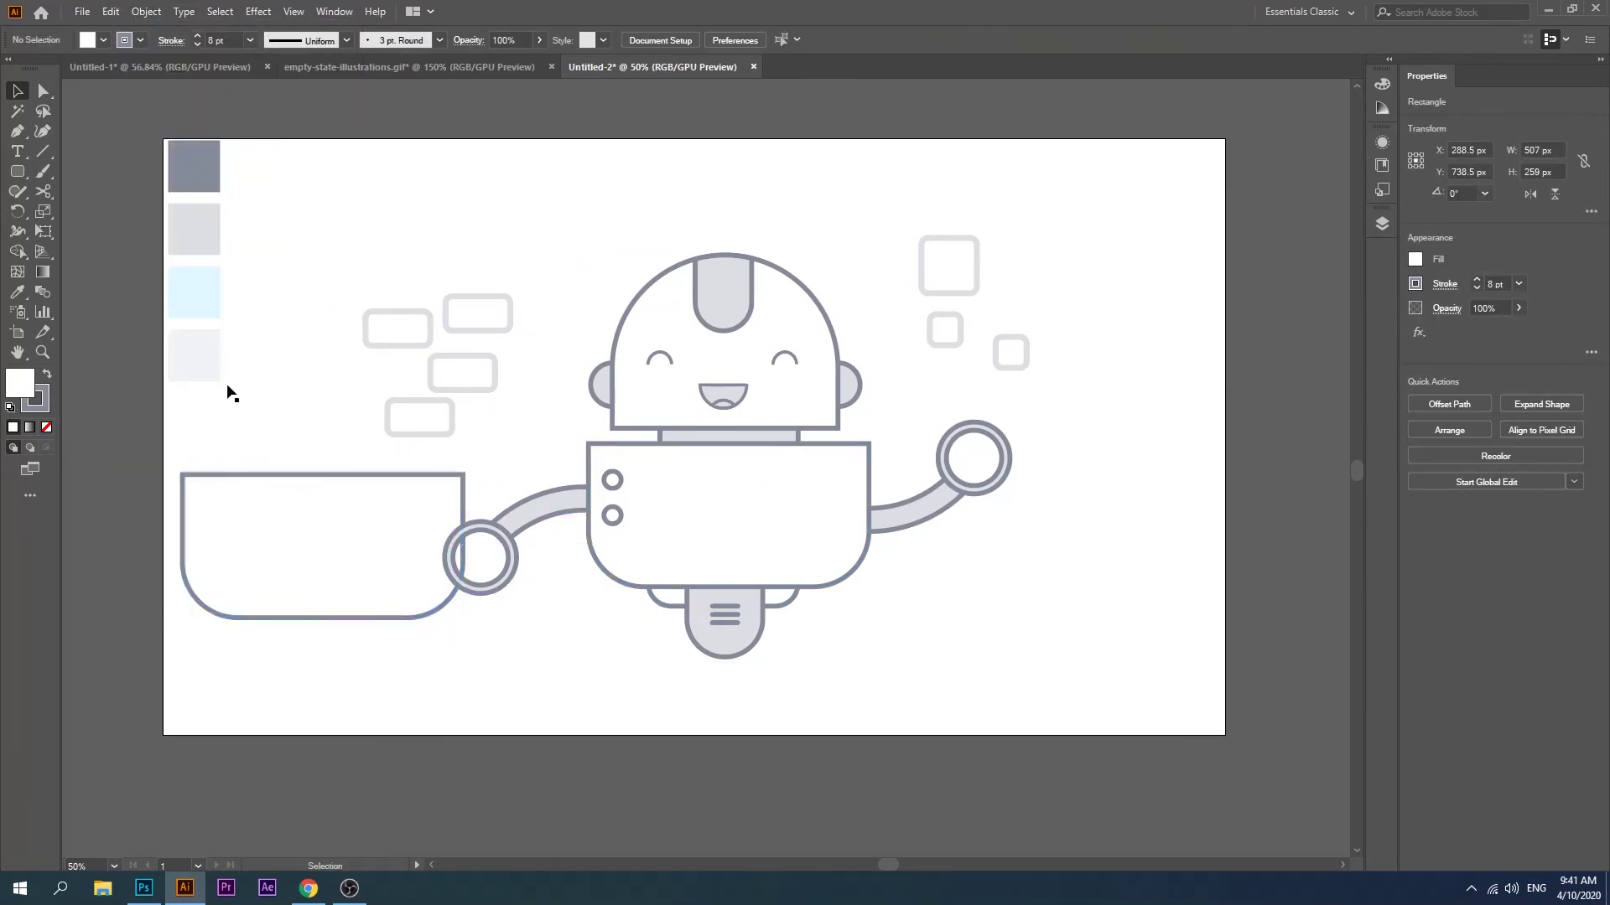
click(314, 474)
click(111, 11)
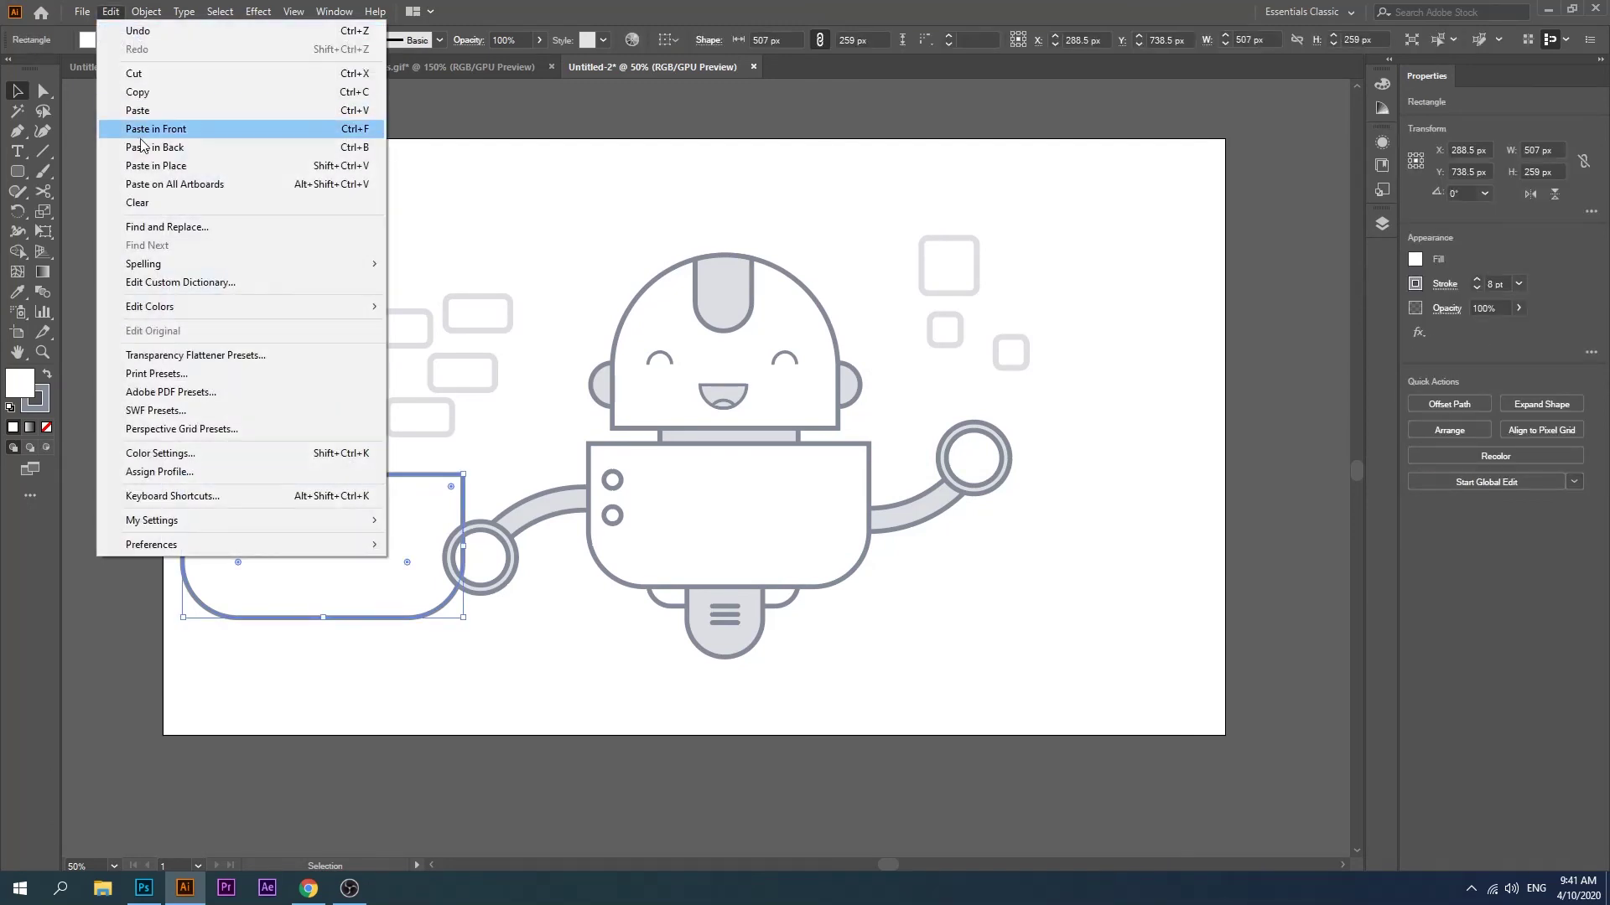
click(146, 92)
click(114, 10)
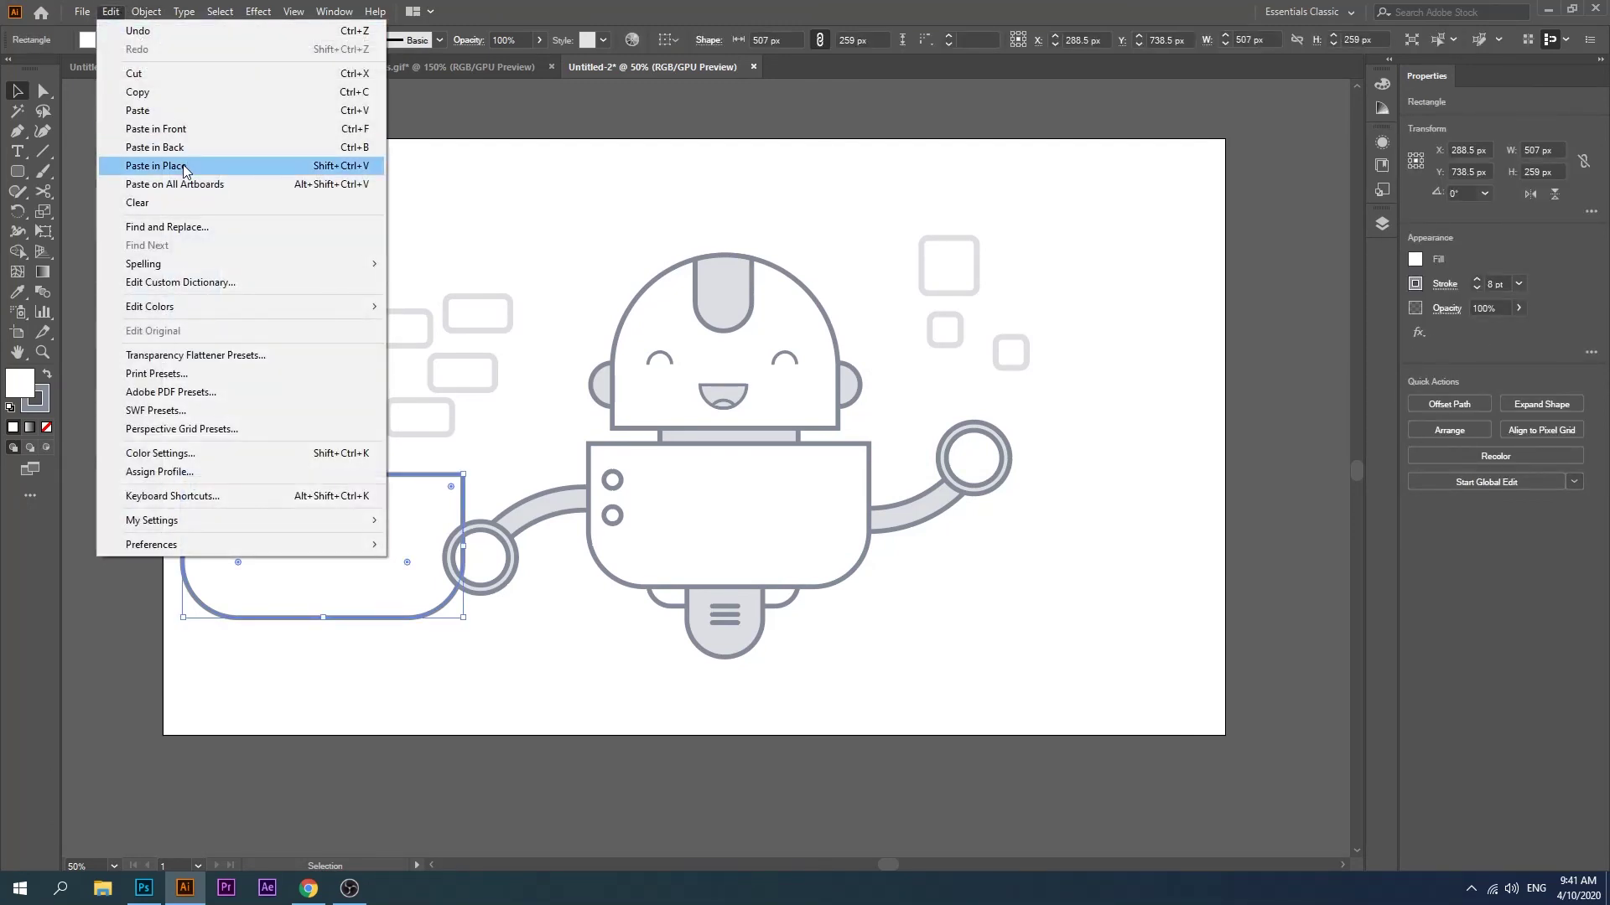
click(168, 165)
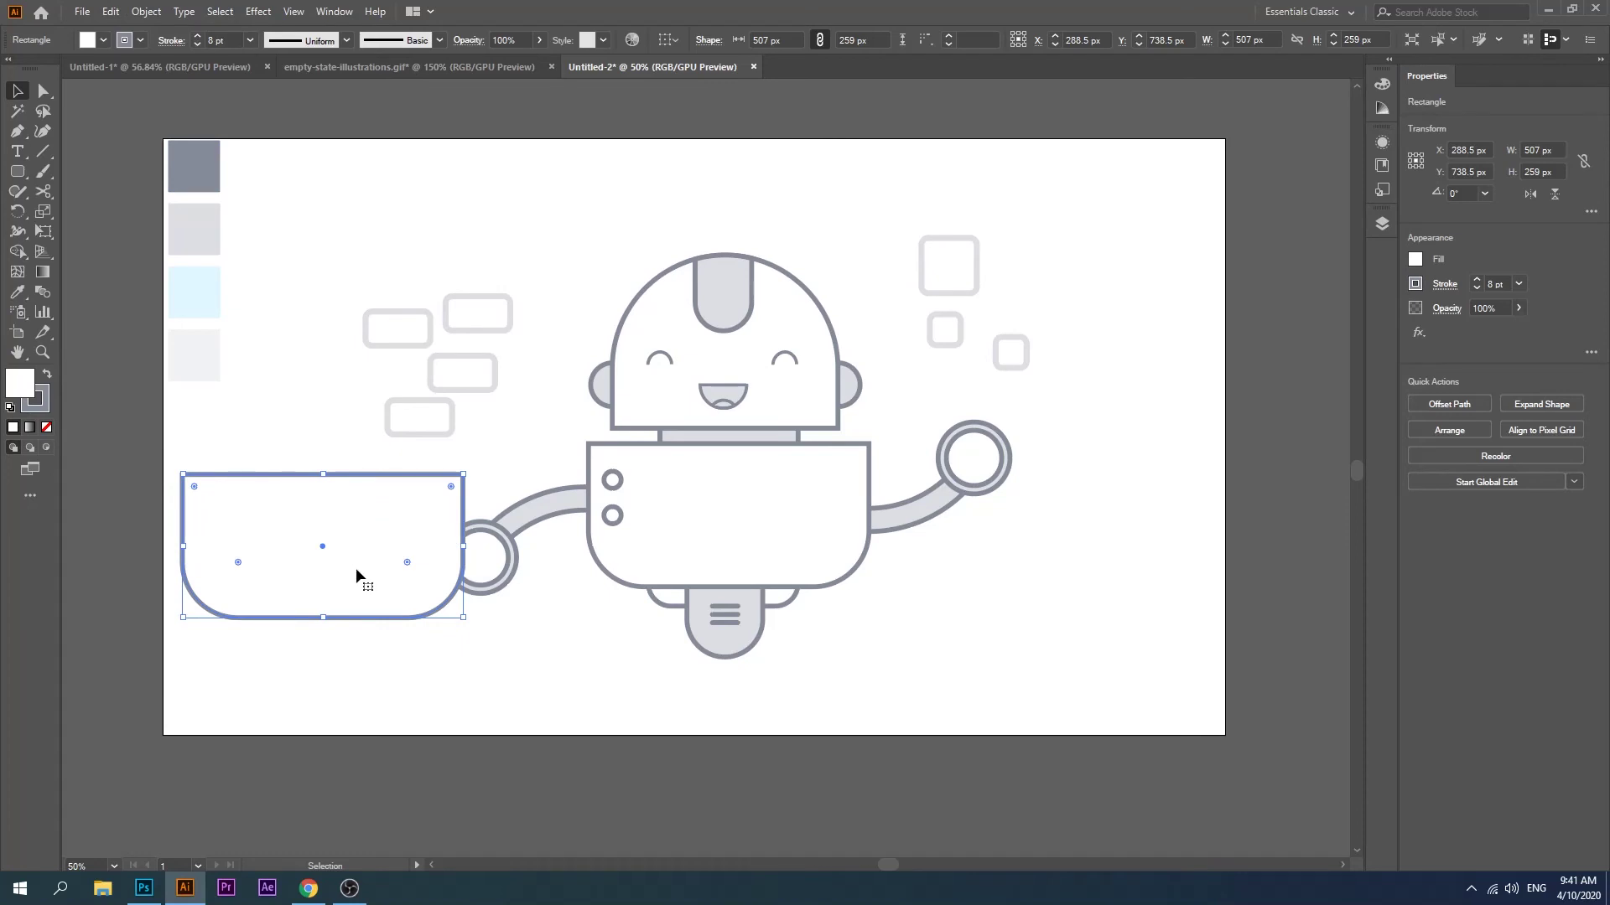
Step: Offset the top duplicate slightly left, then move both body copies further left
click(381, 570)
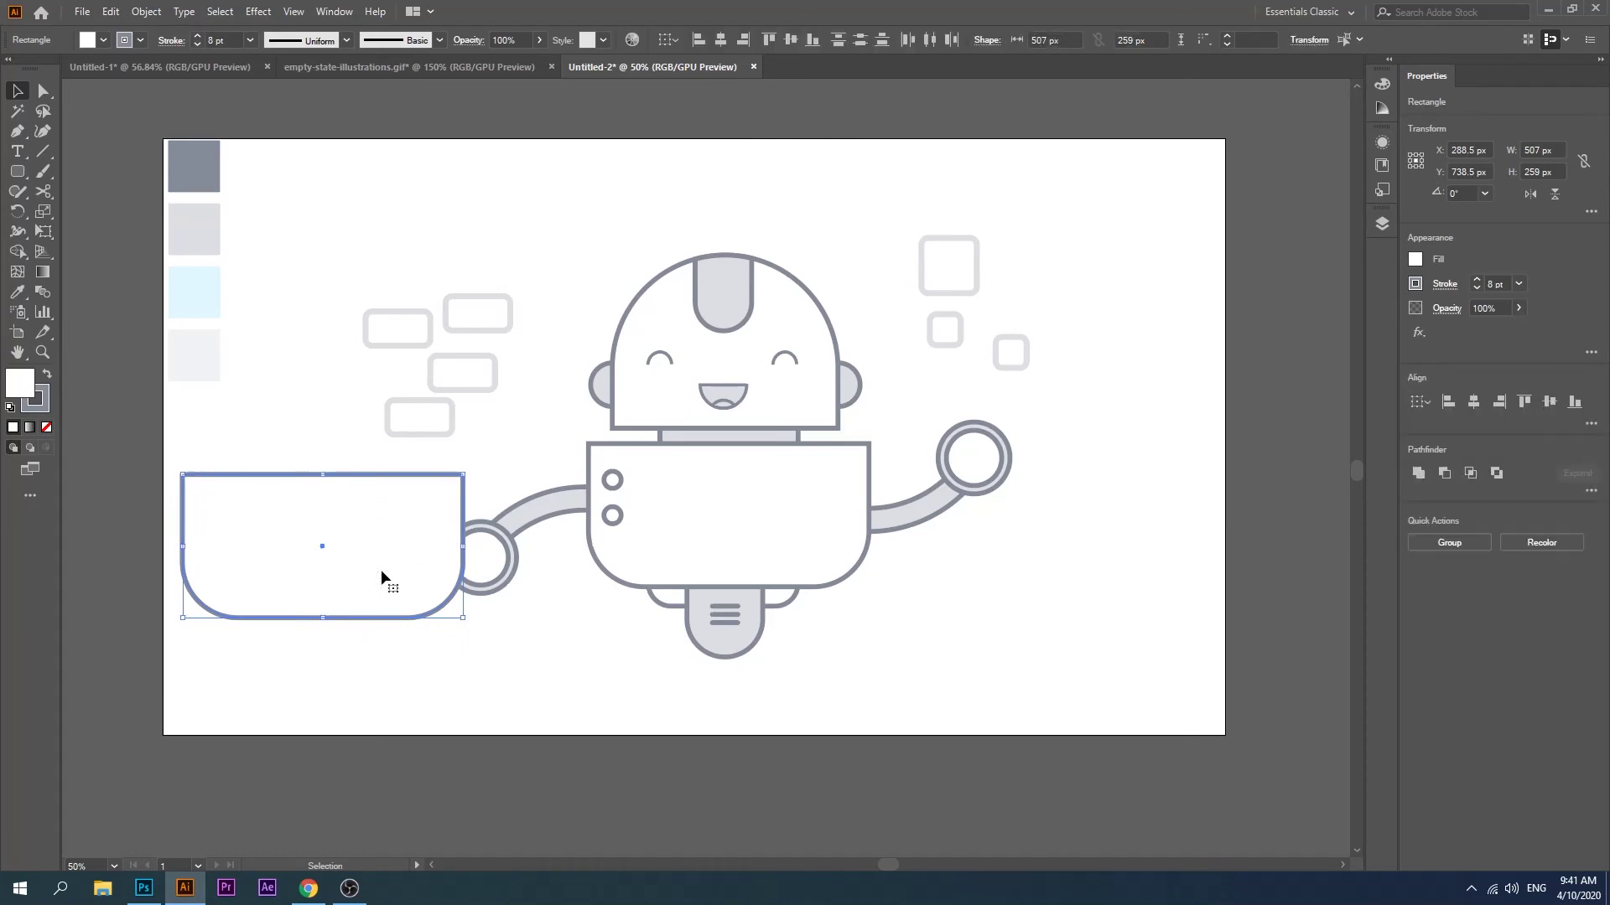
drag(385, 610, 376, 600)
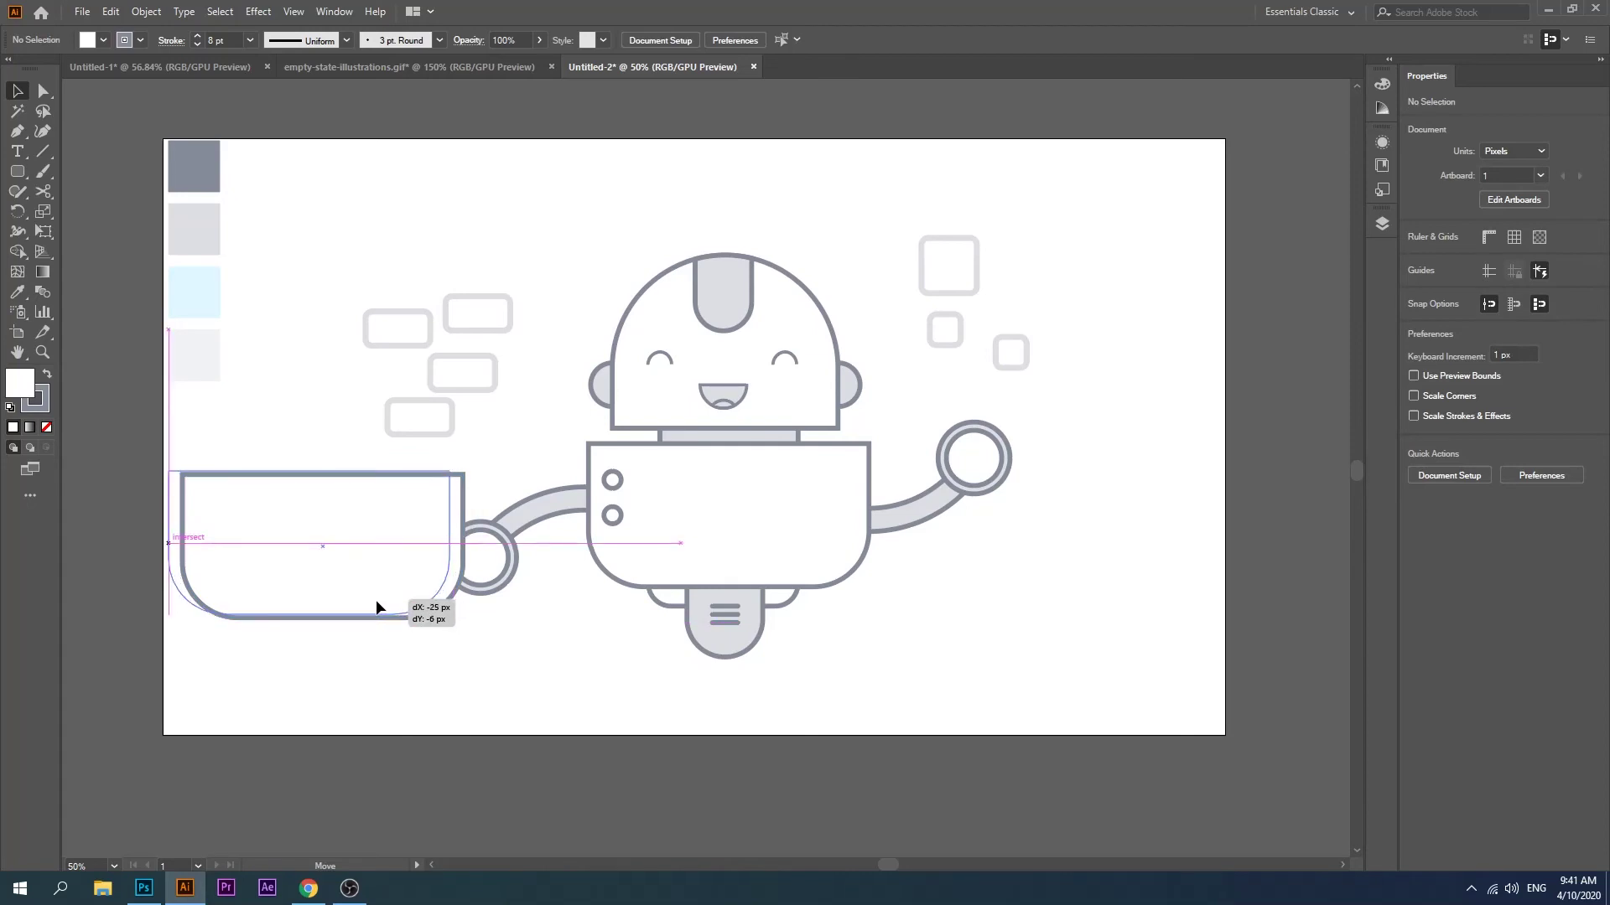
drag(376, 600, 375, 602)
click(375, 652)
click(353, 620)
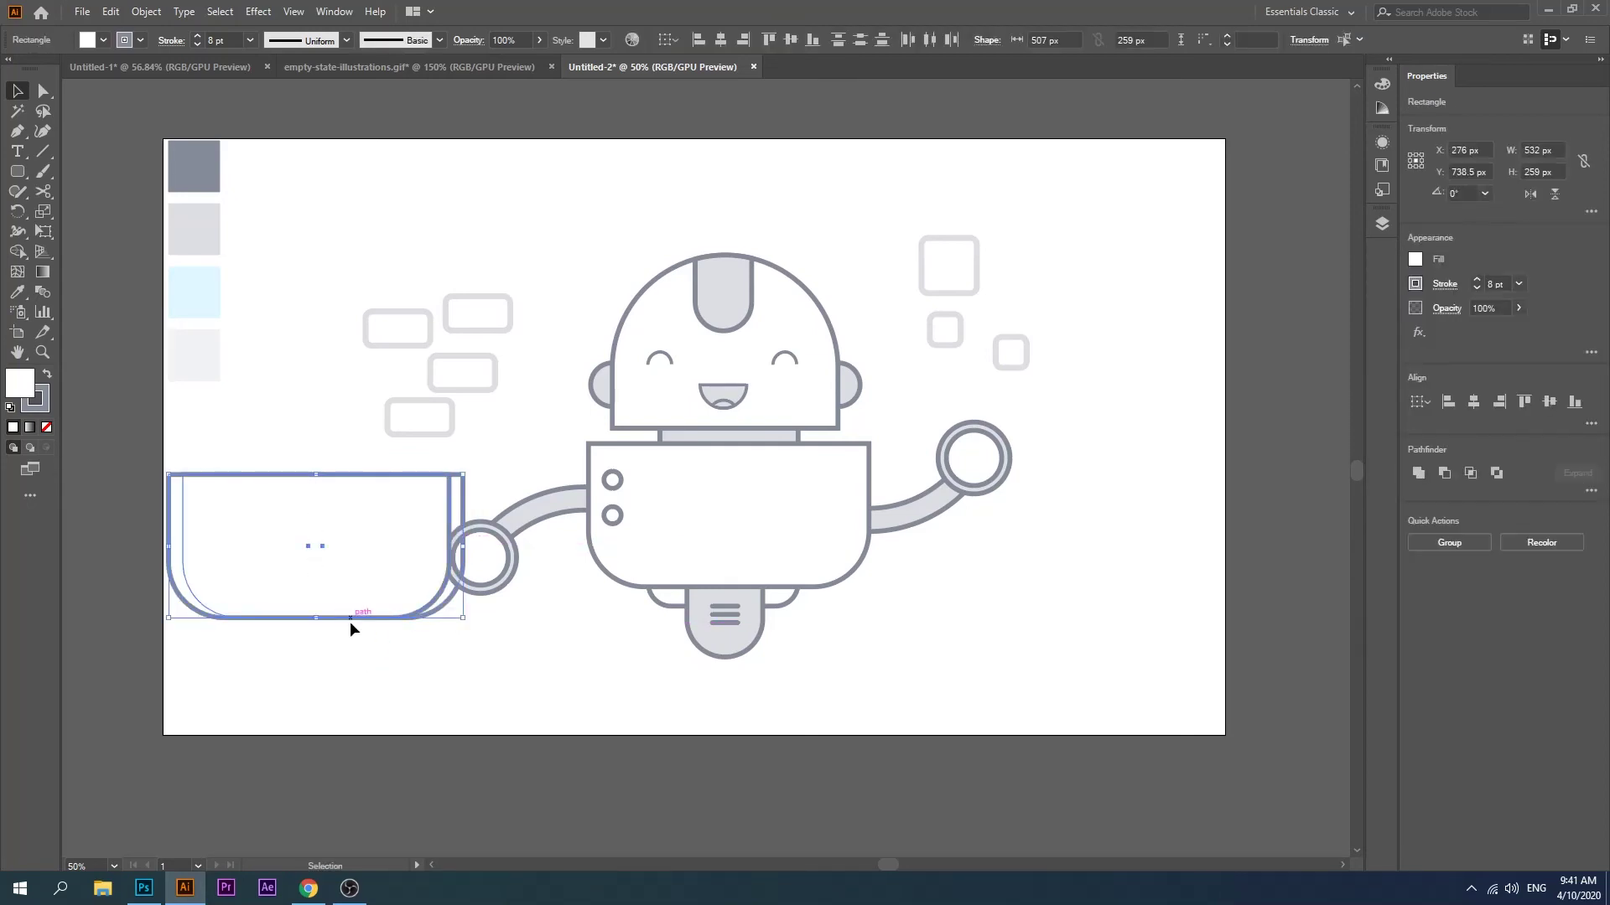
drag(358, 618, 306, 616)
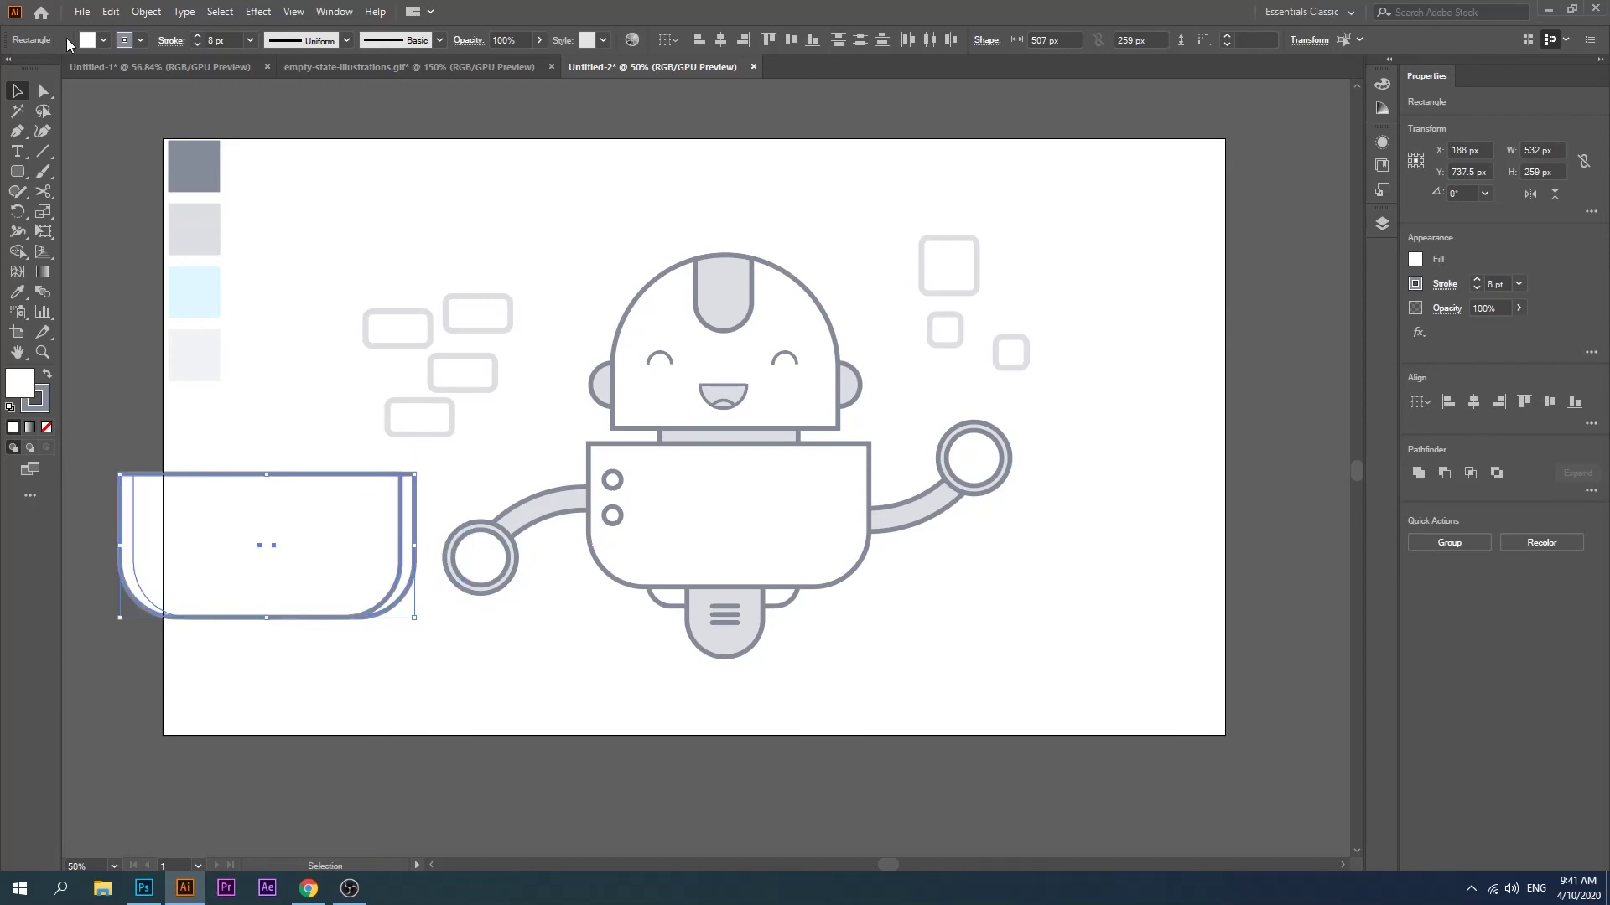
Step: Remove the outlines and cut away the main region, moving the 125.67×259 px sliver onto the body
click(124, 42)
click(11, 71)
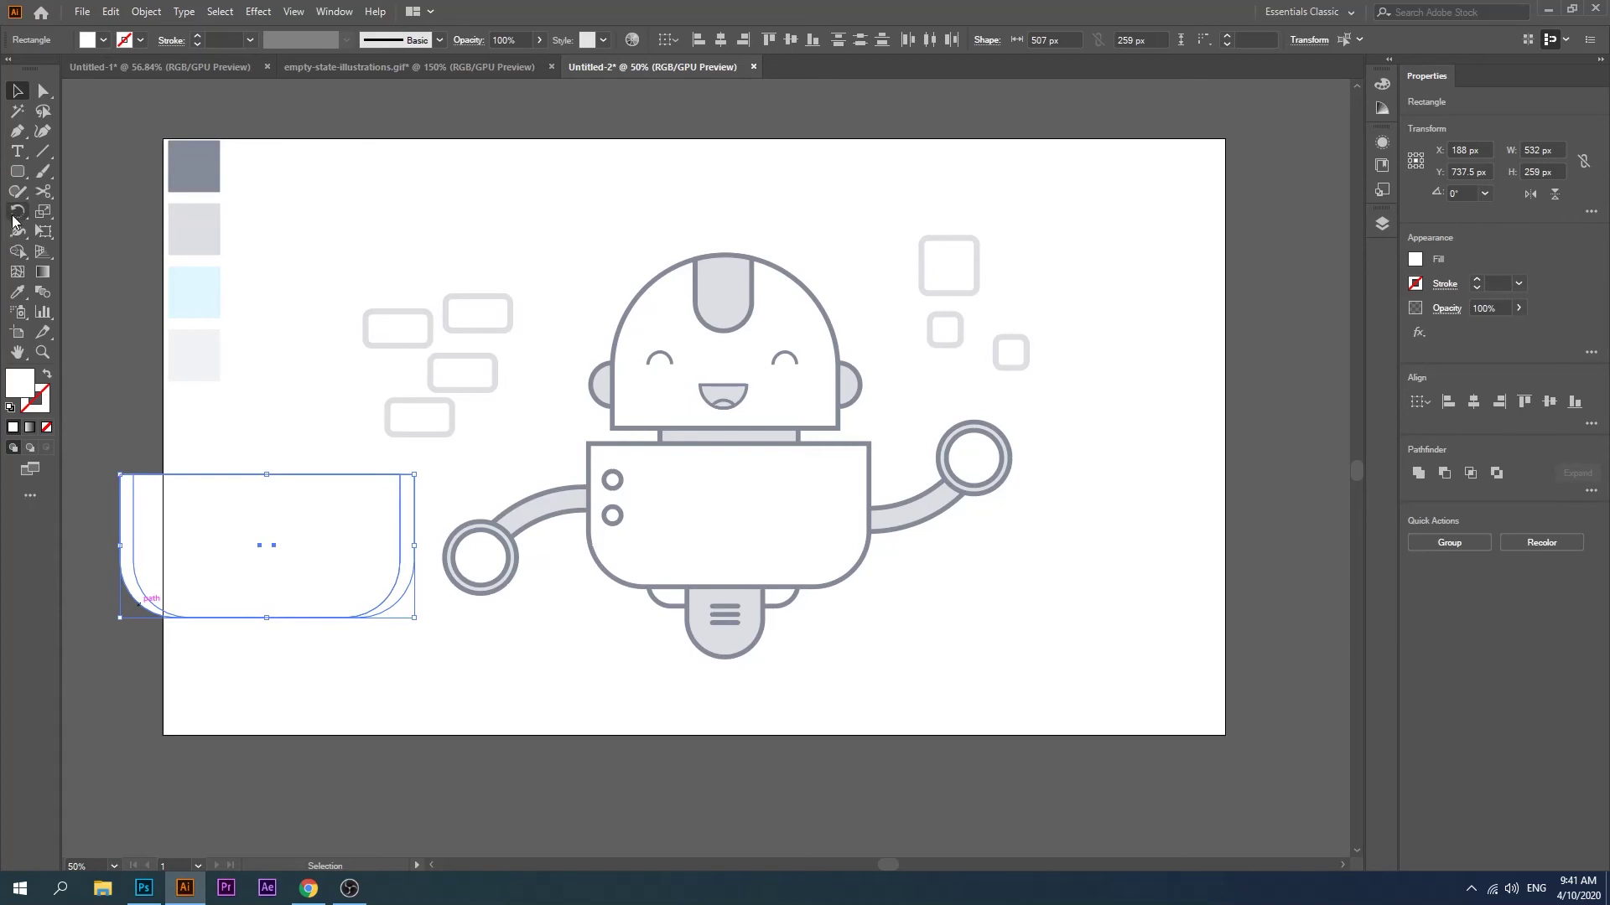
click(17, 251)
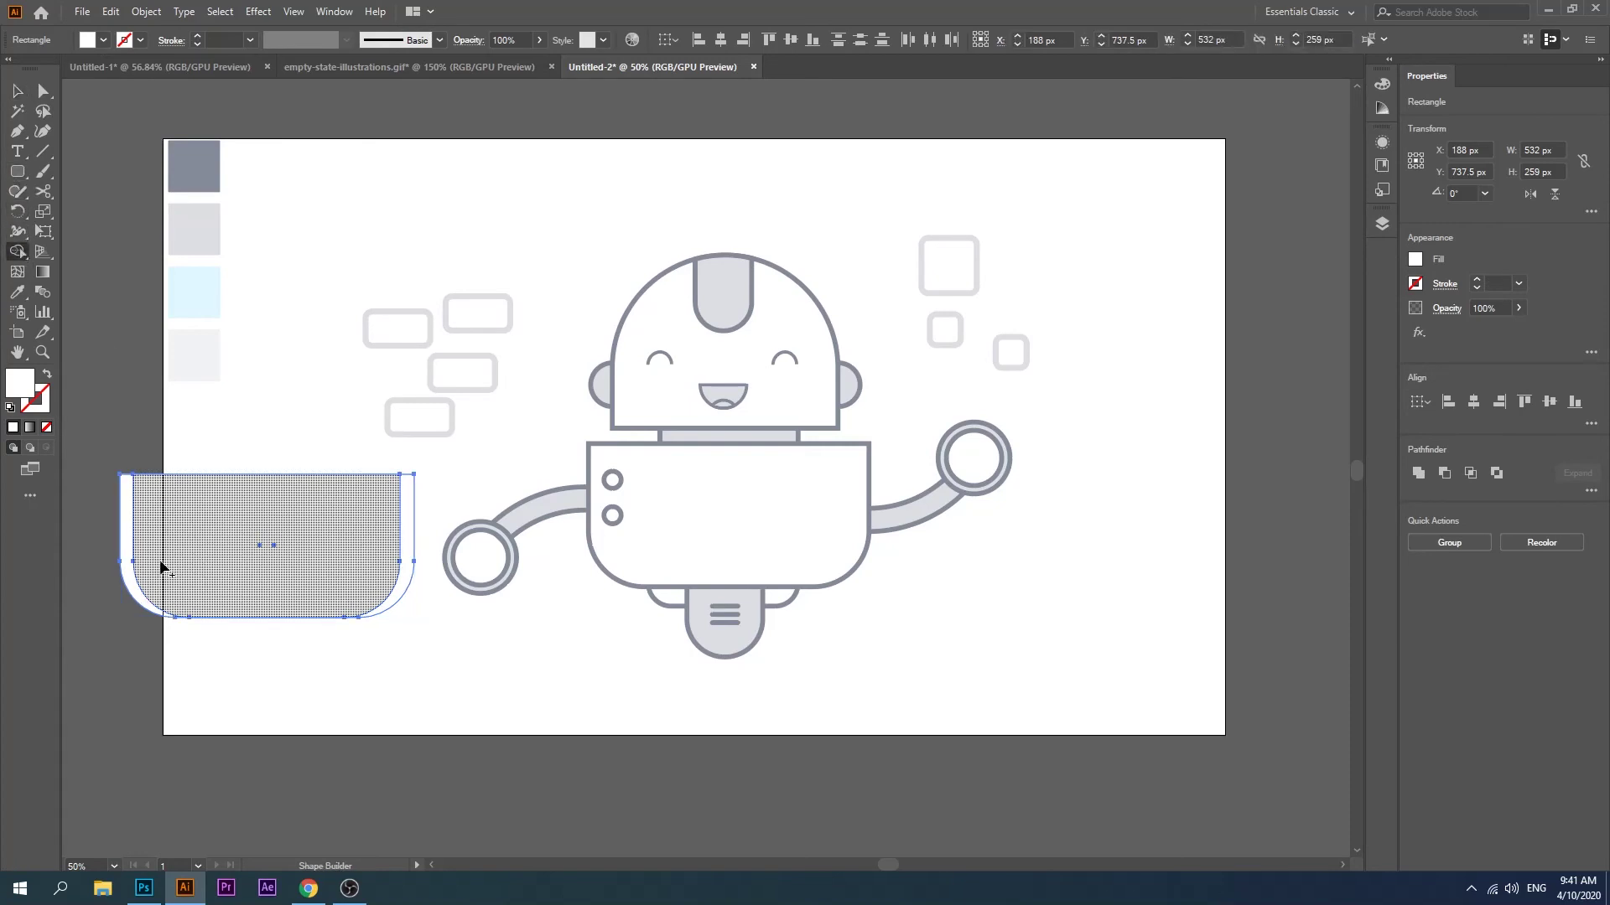
drag(102, 570, 251, 564)
key(v)
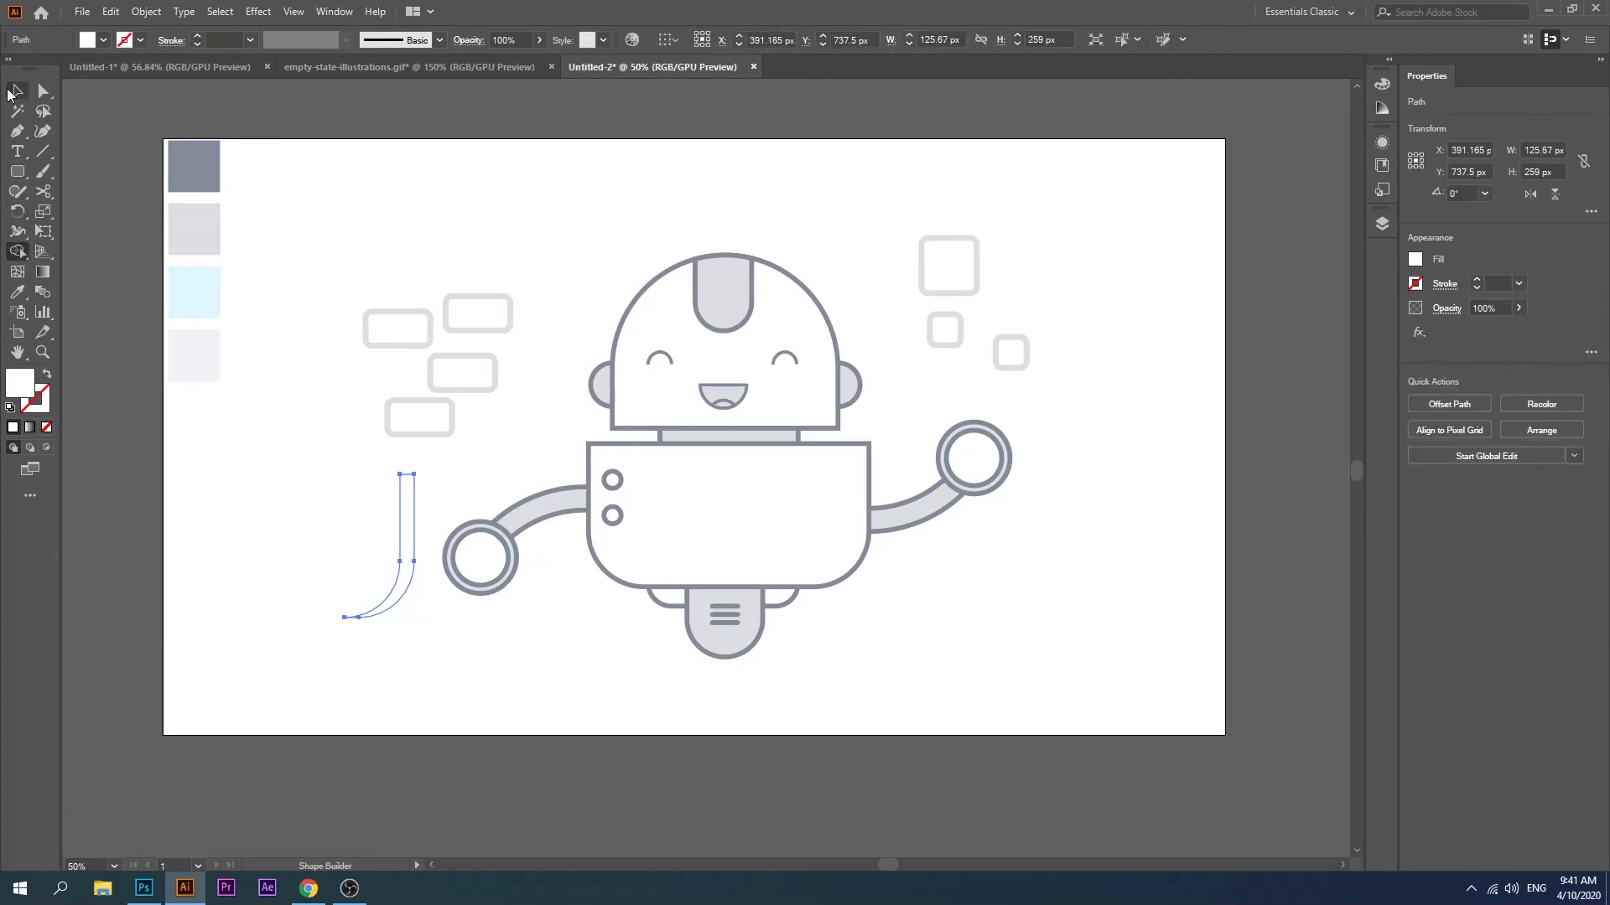
click(205, 436)
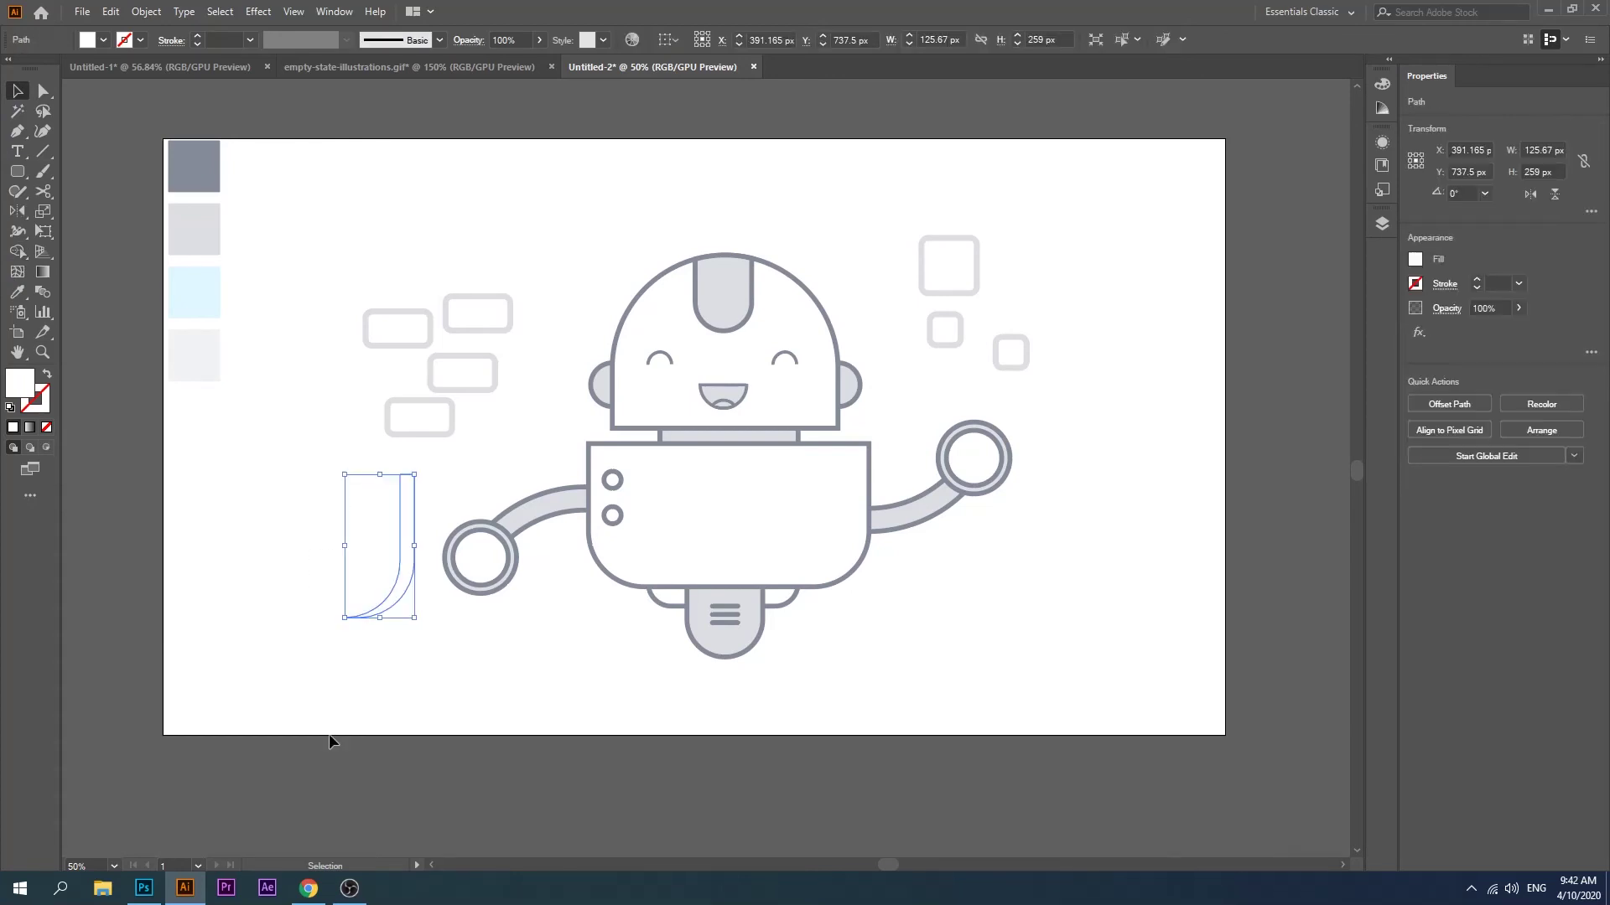
drag(391, 606, 853, 546)
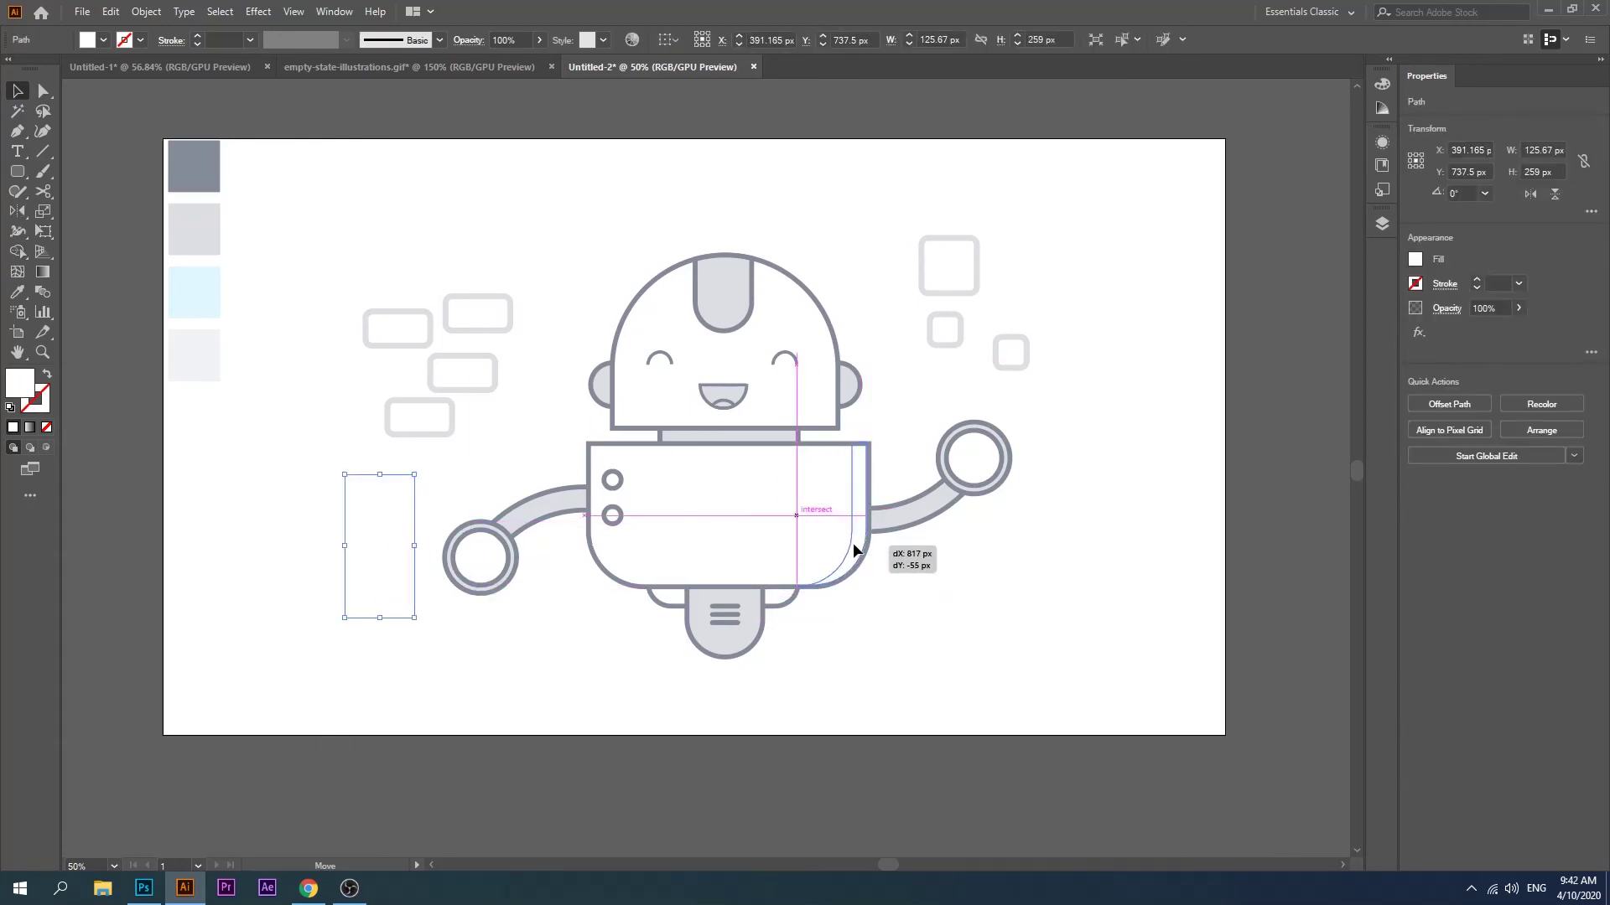
Step: Fit the curved sliver into the body's lower-right corner and fill it light blue
drag(854, 546, 853, 544)
drag(833, 448, 830, 448)
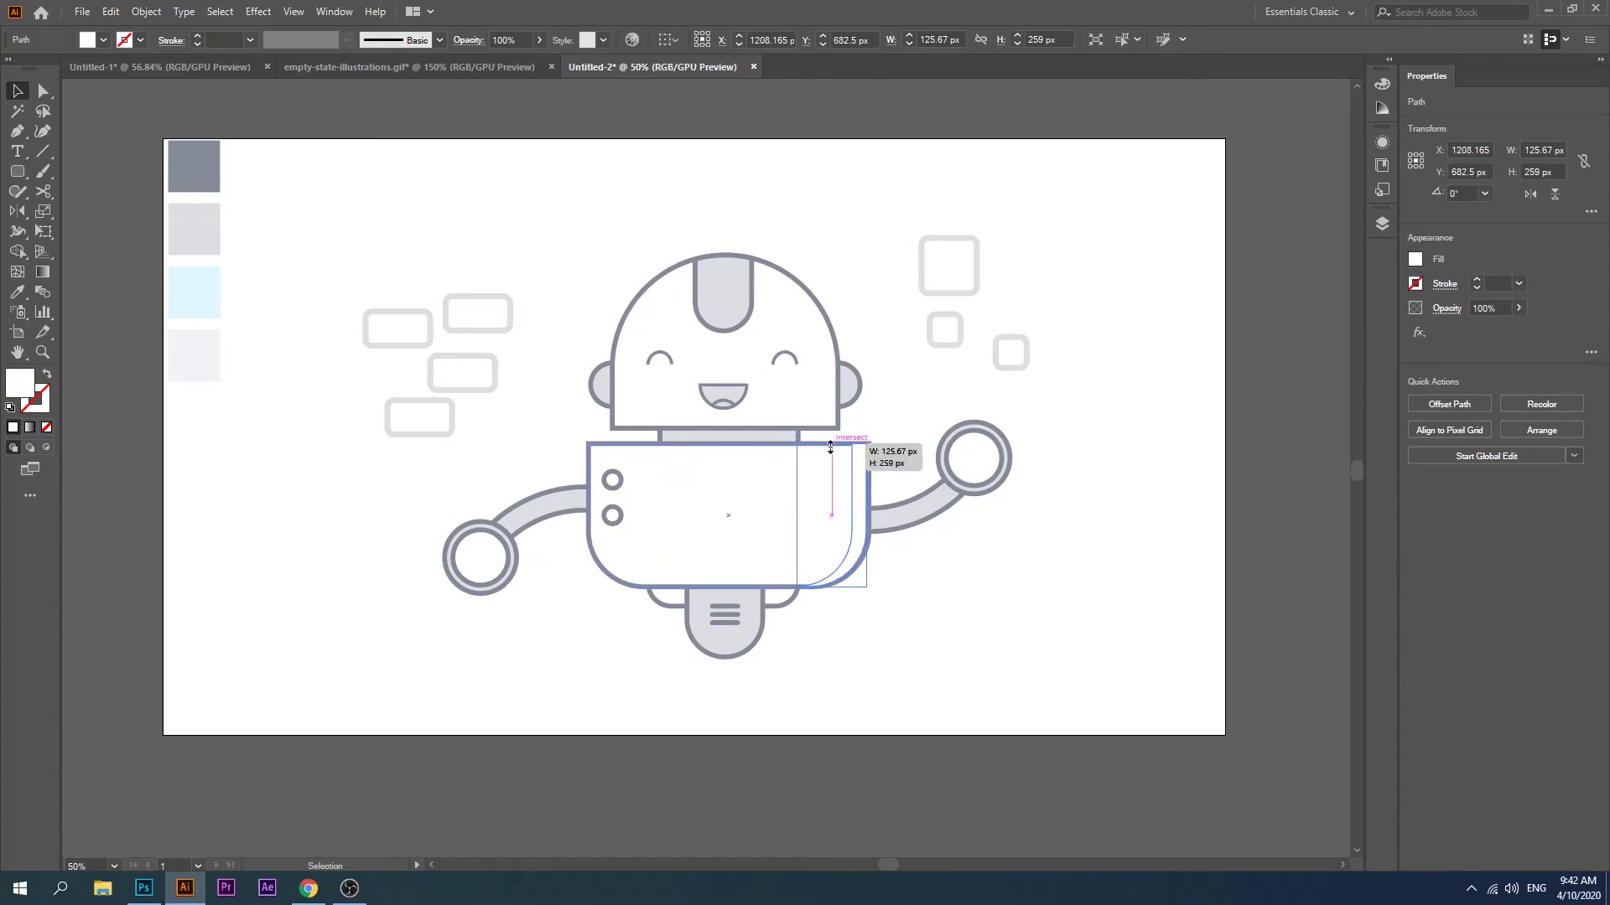
click(1070, 611)
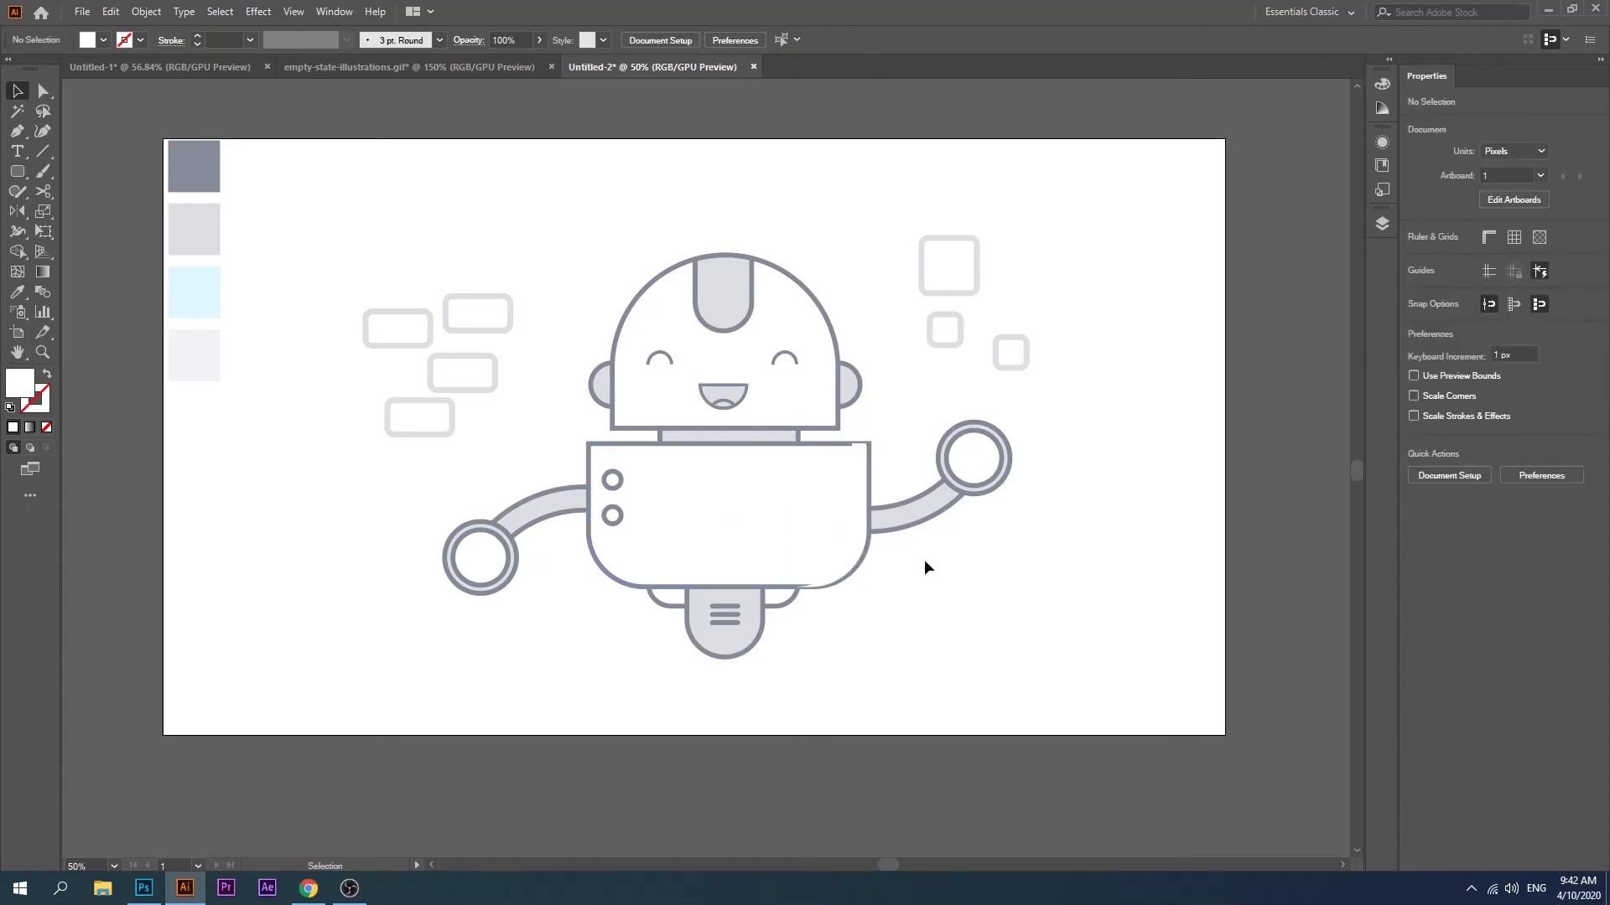
click(864, 533)
key(i)
click(203, 293)
key(v)
Step: Zoom in and align the sliver's top edge with the body outline
click(44, 352)
click(837, 532)
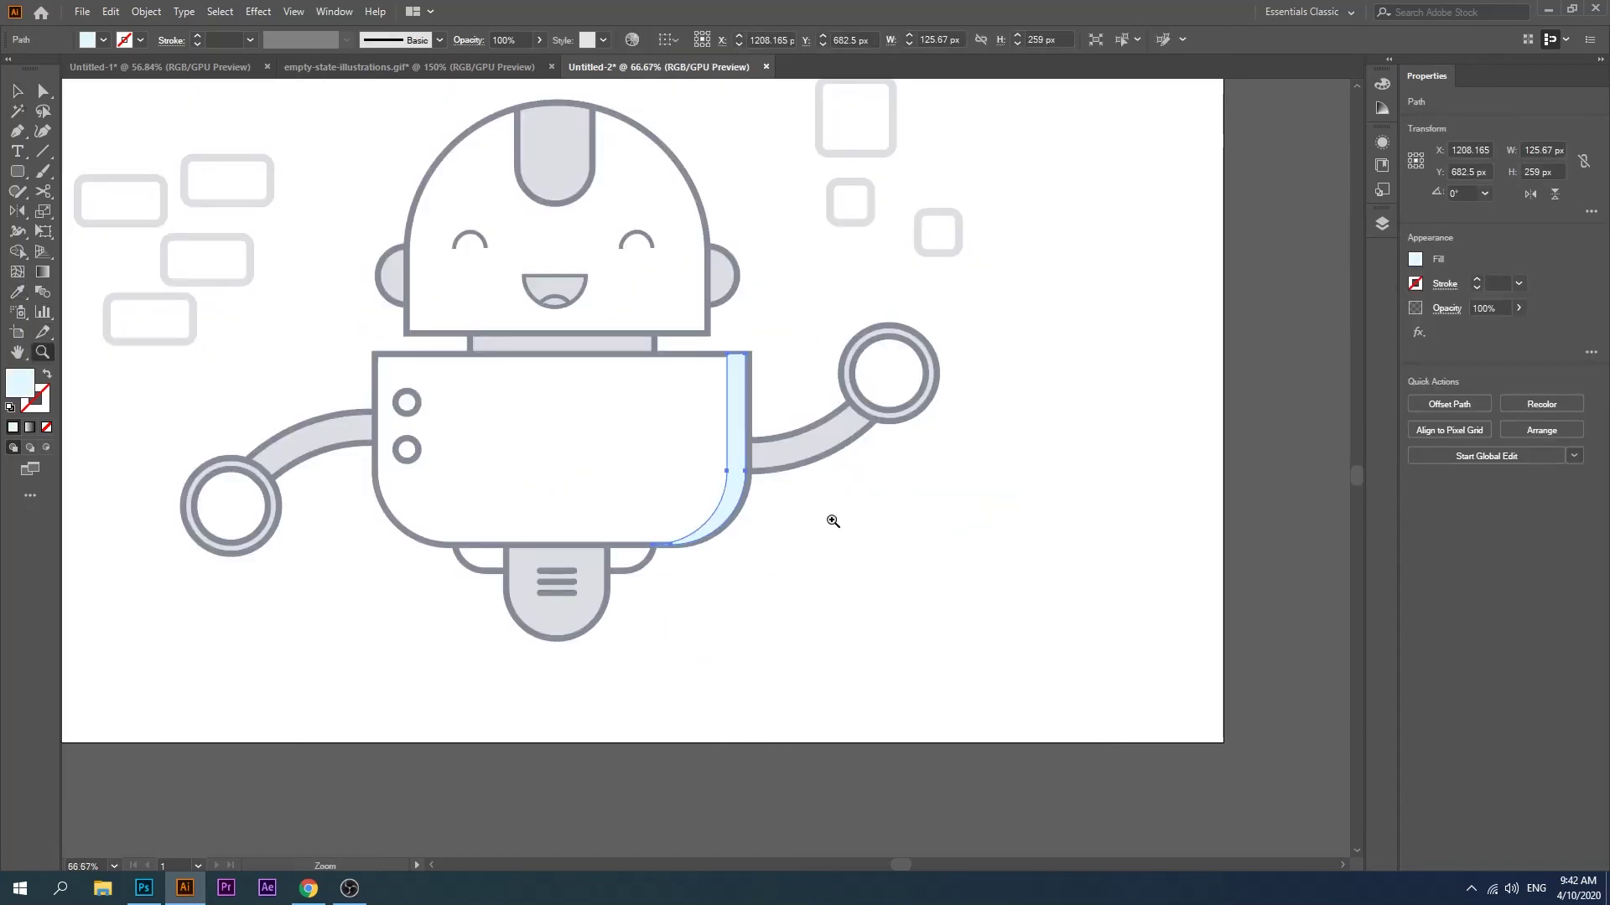
click(19, 90)
drag(506, 217, 503, 223)
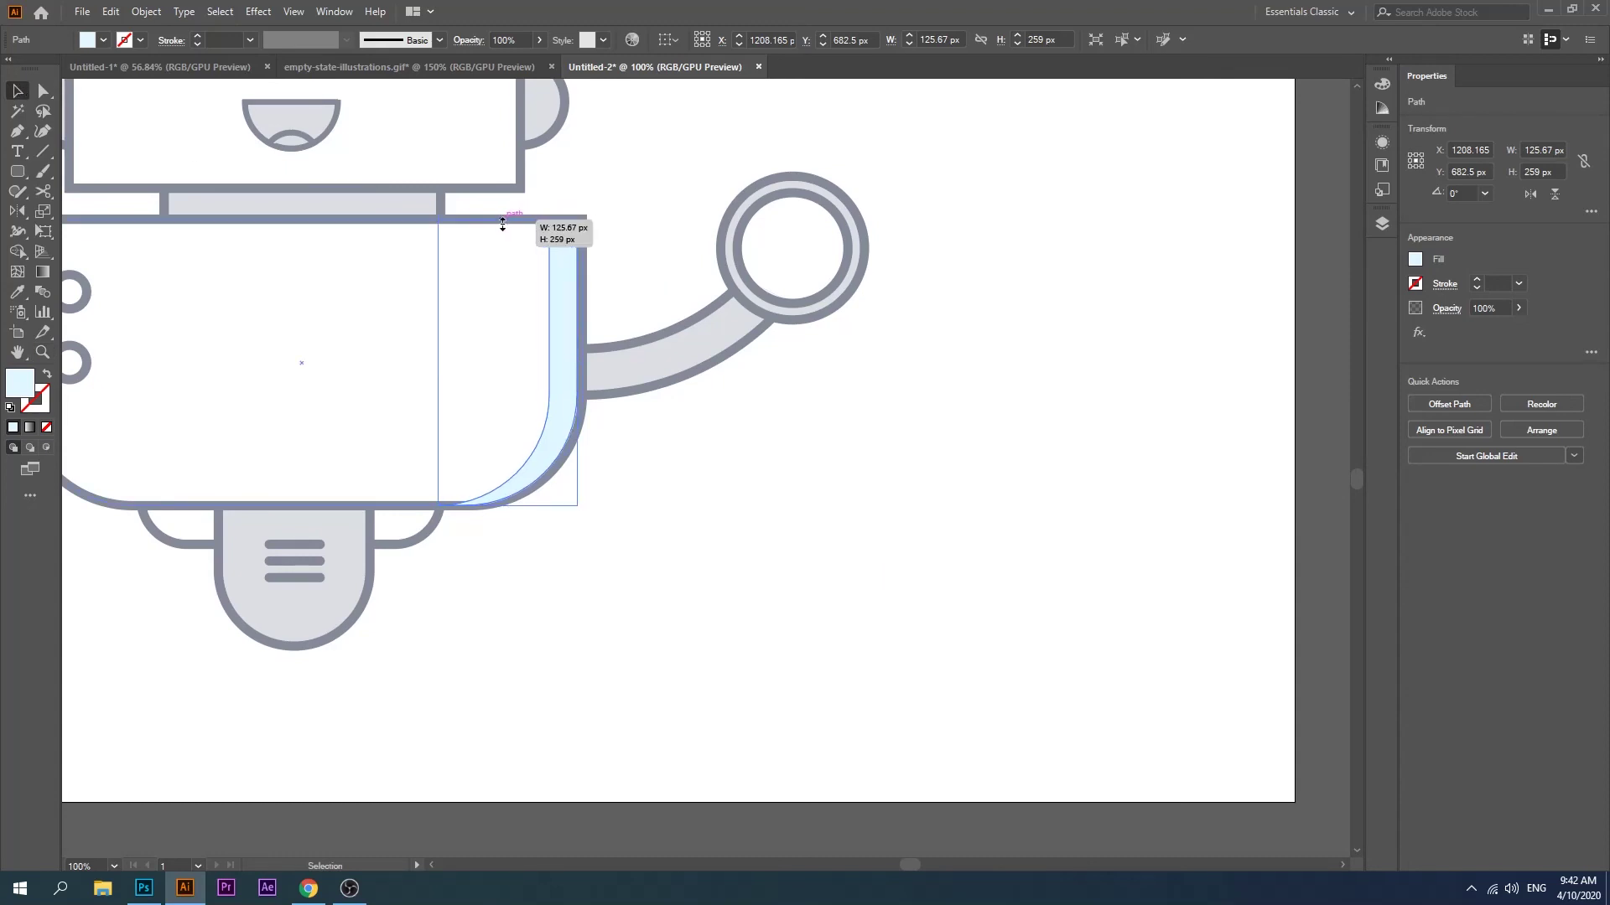
drag(503, 223, 501, 225)
click(587, 587)
Step: Adjust the body highlight's bottom edge so it sits 251 px tall inside the body
click(501, 497)
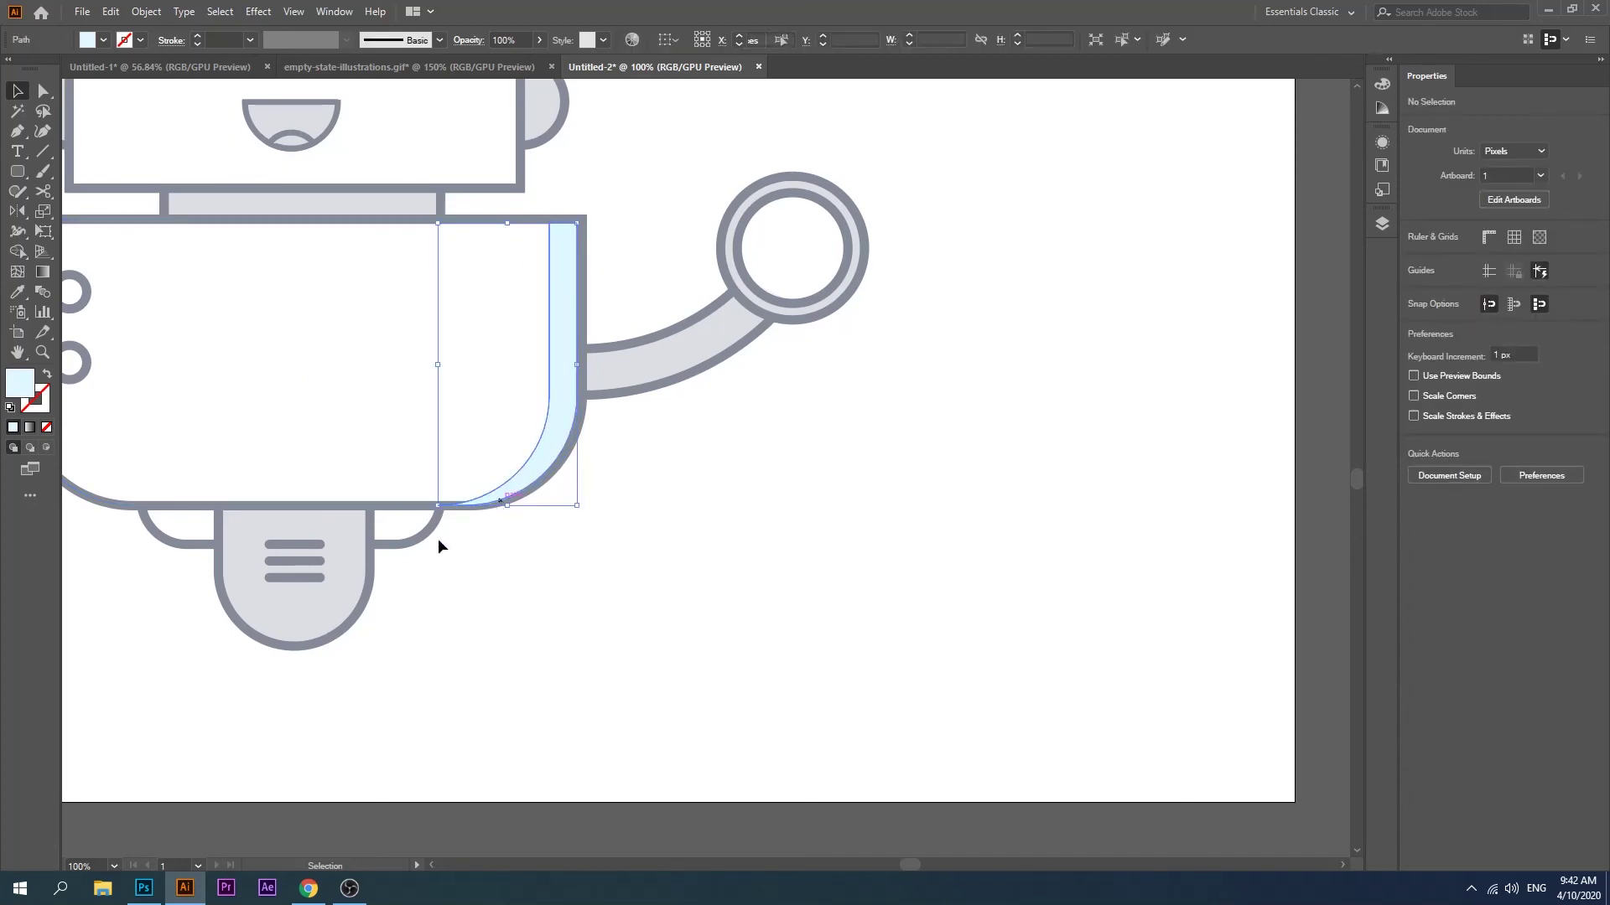
drag(505, 507, 507, 508)
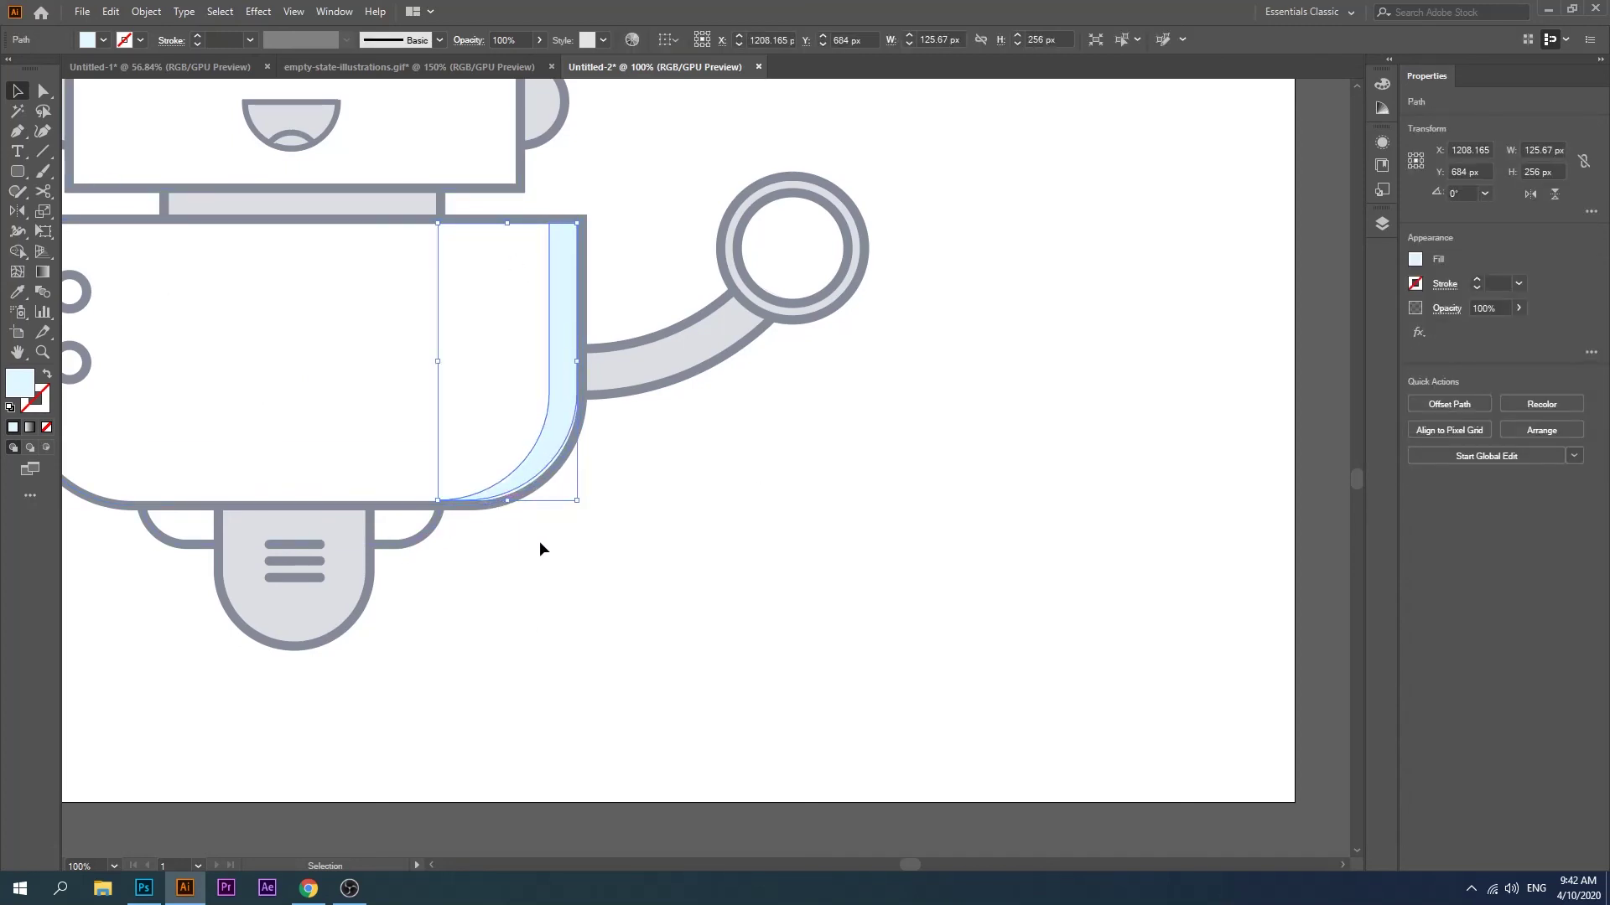
click(570, 570)
click(545, 457)
click(690, 566)
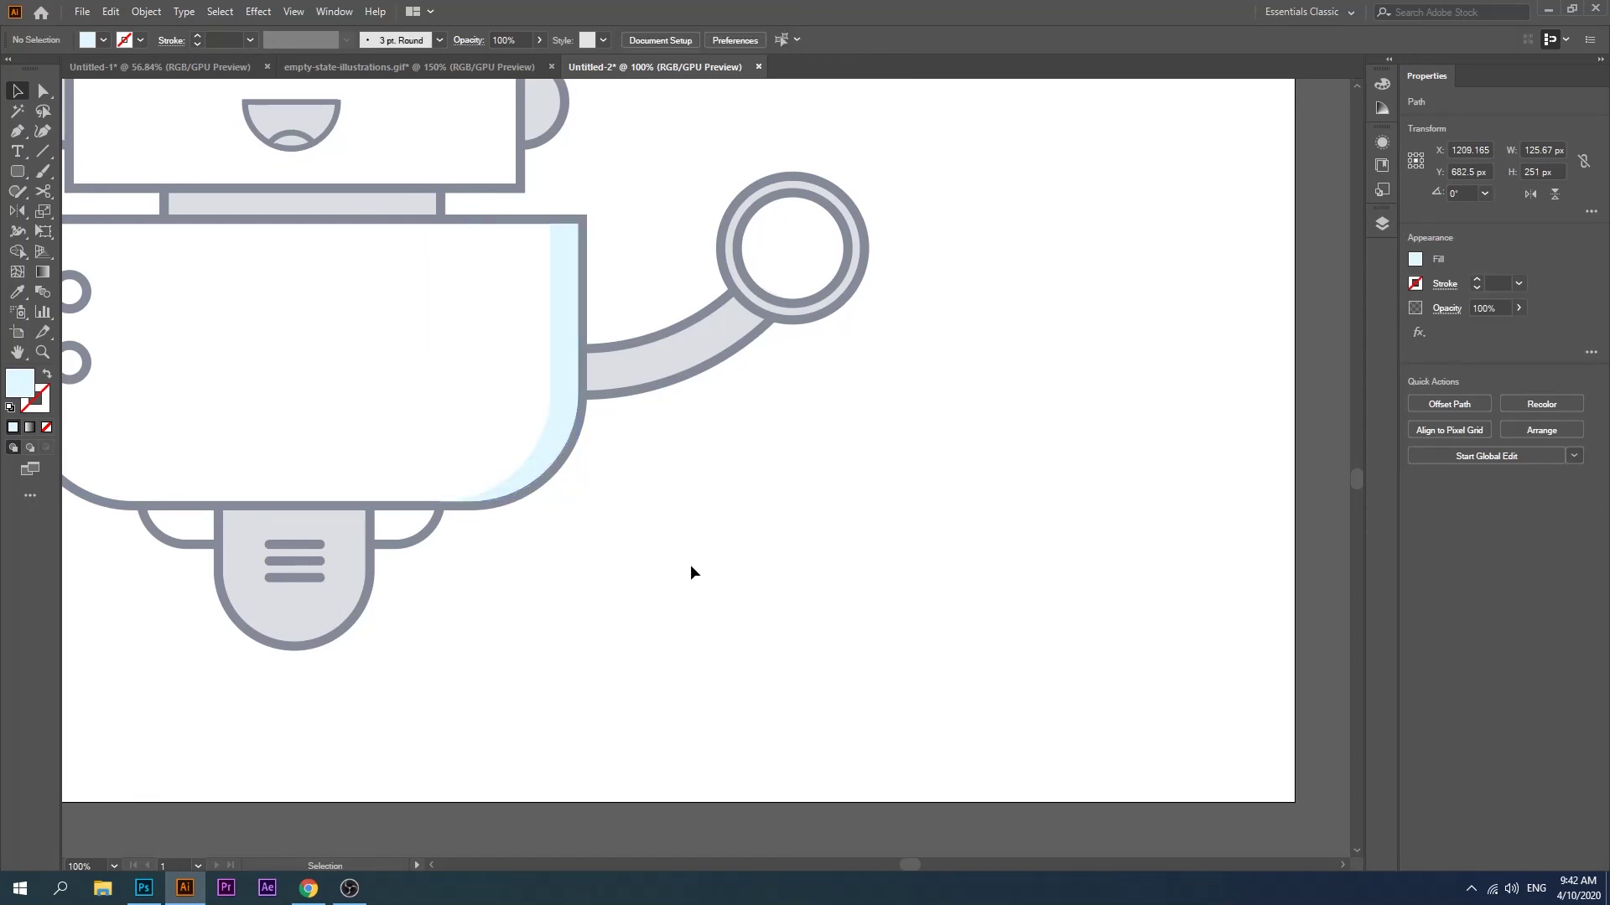
click(42, 352)
alt+click(750, 431)
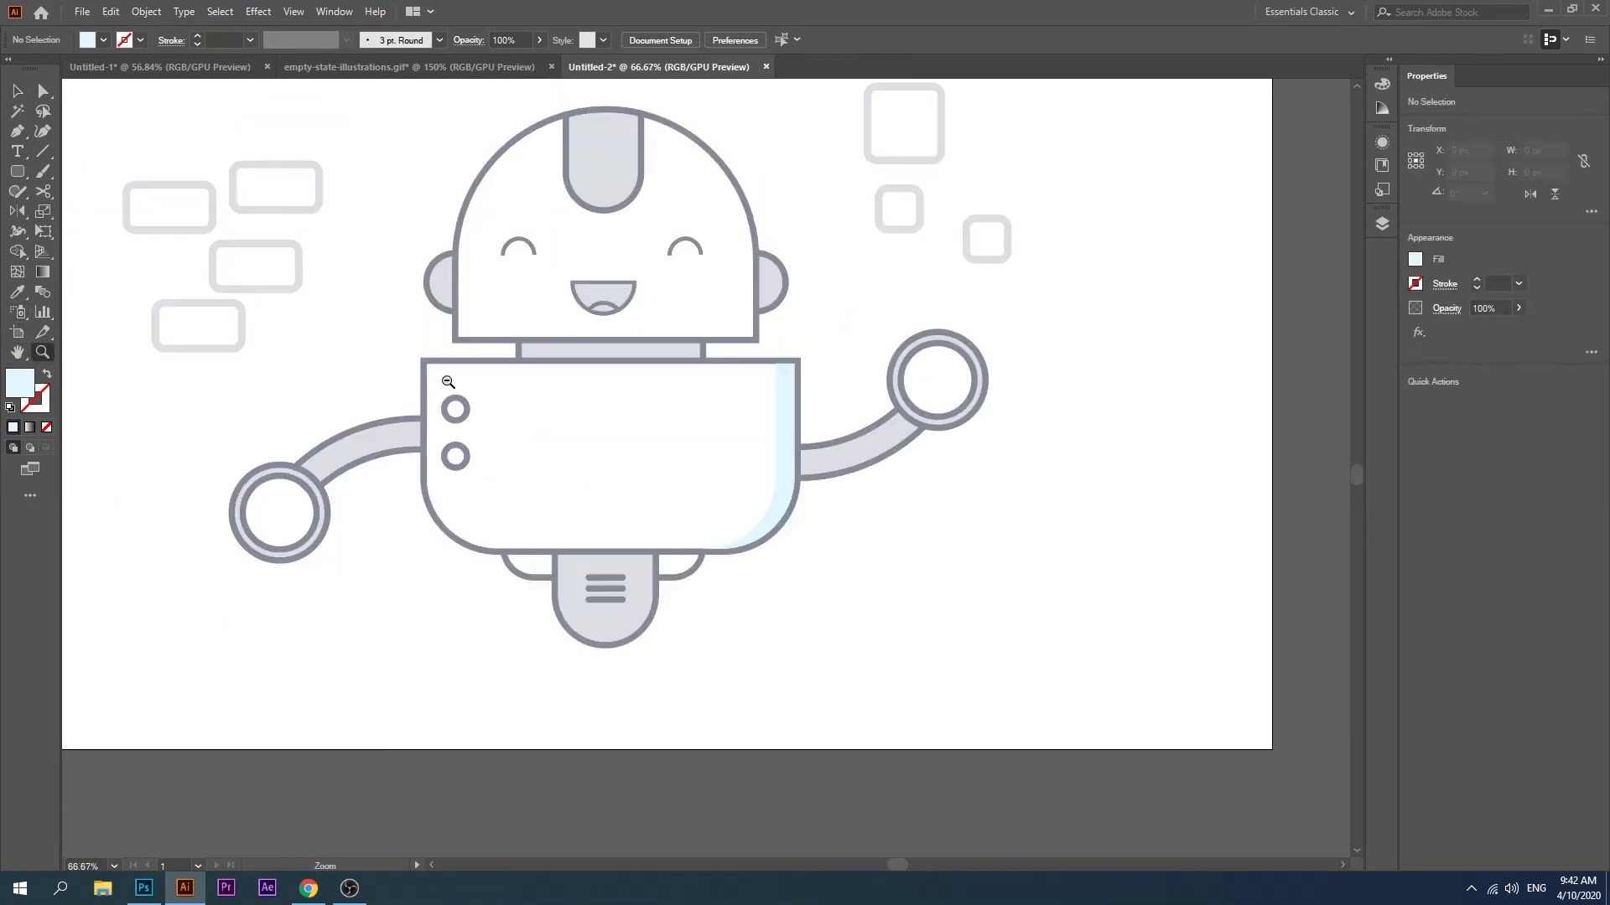
click(751, 430)
drag(851, 489, 697, 498)
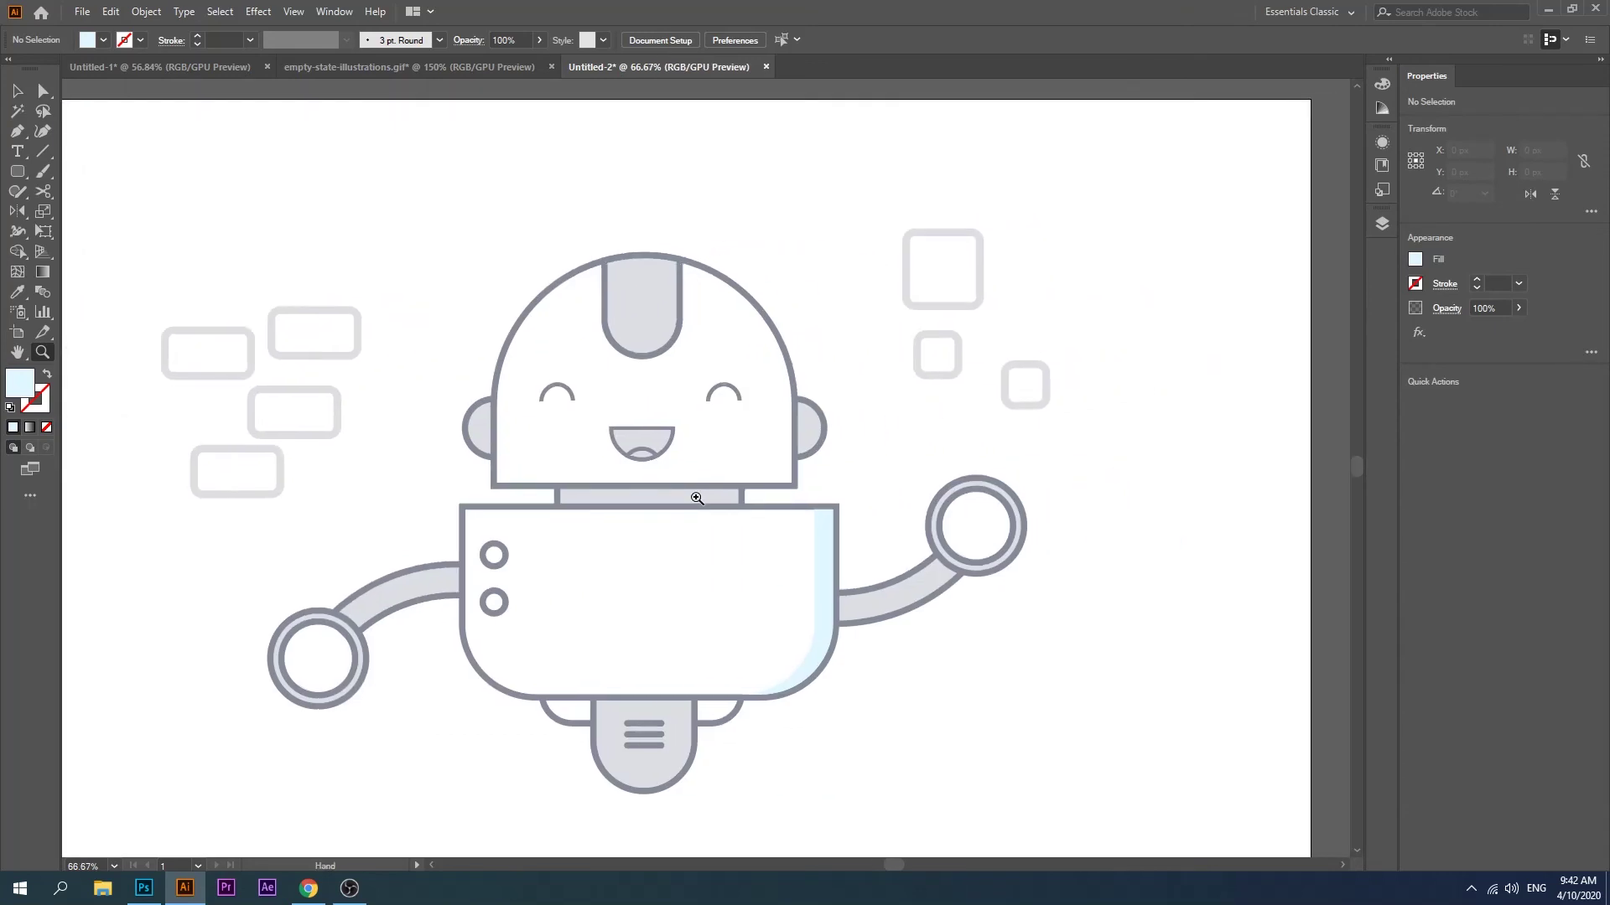
Step: Duplicate the head dome outline twice, offsetting the second copy slightly right
click(16, 90)
drag(733, 451, 282, 799)
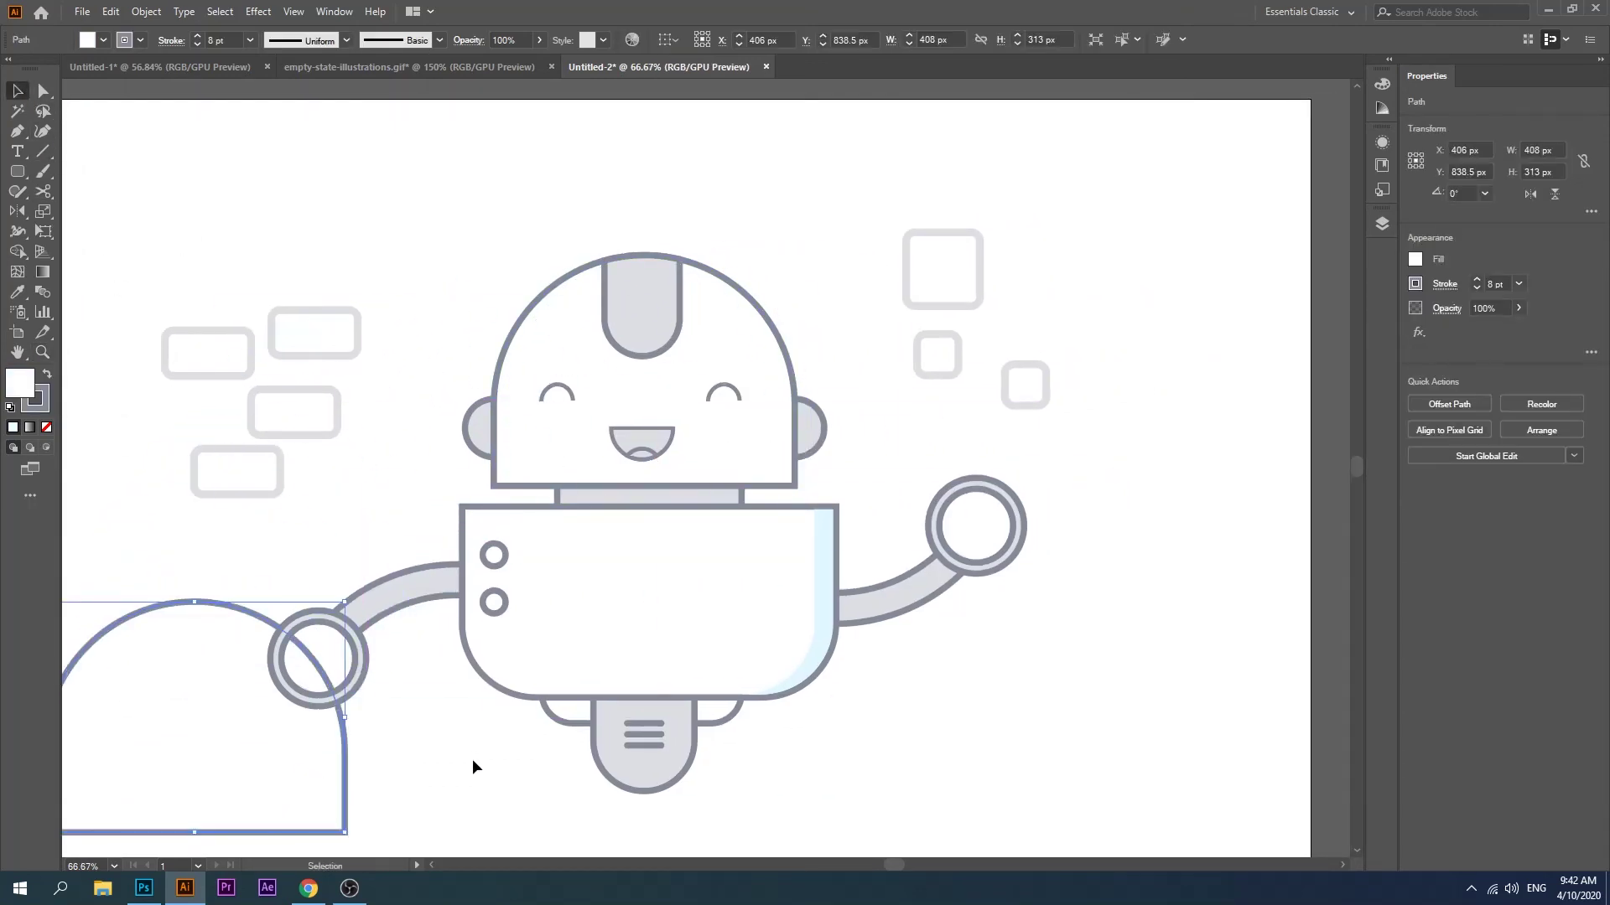
drag(471, 758, 625, 683)
drag(503, 719, 417, 685)
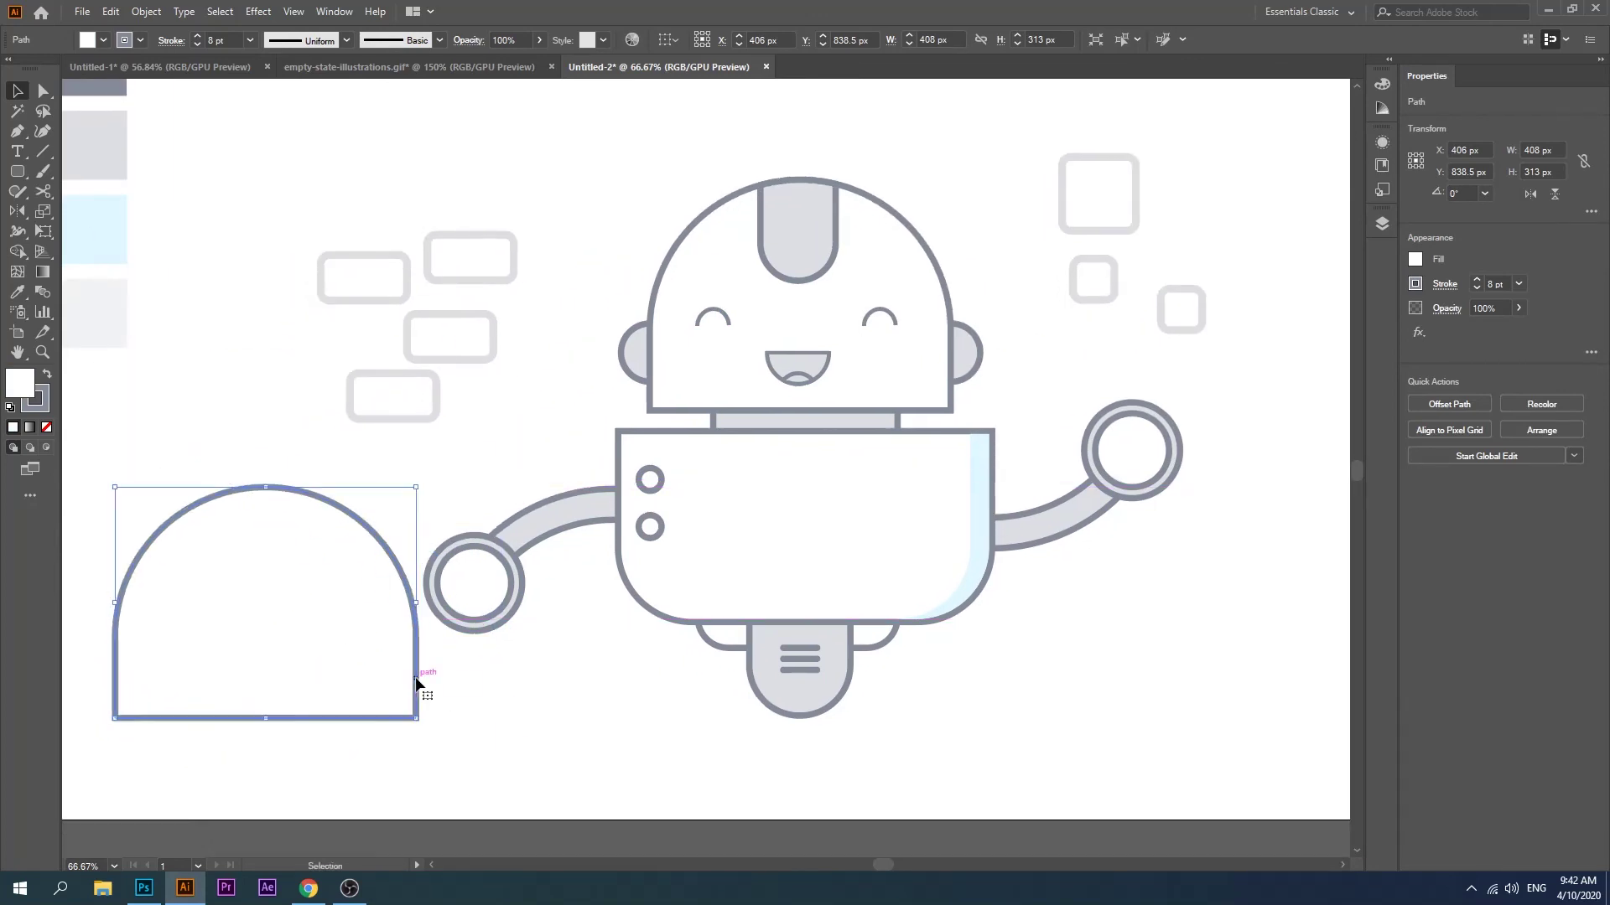
click(334, 736)
drag(410, 622, 397, 625)
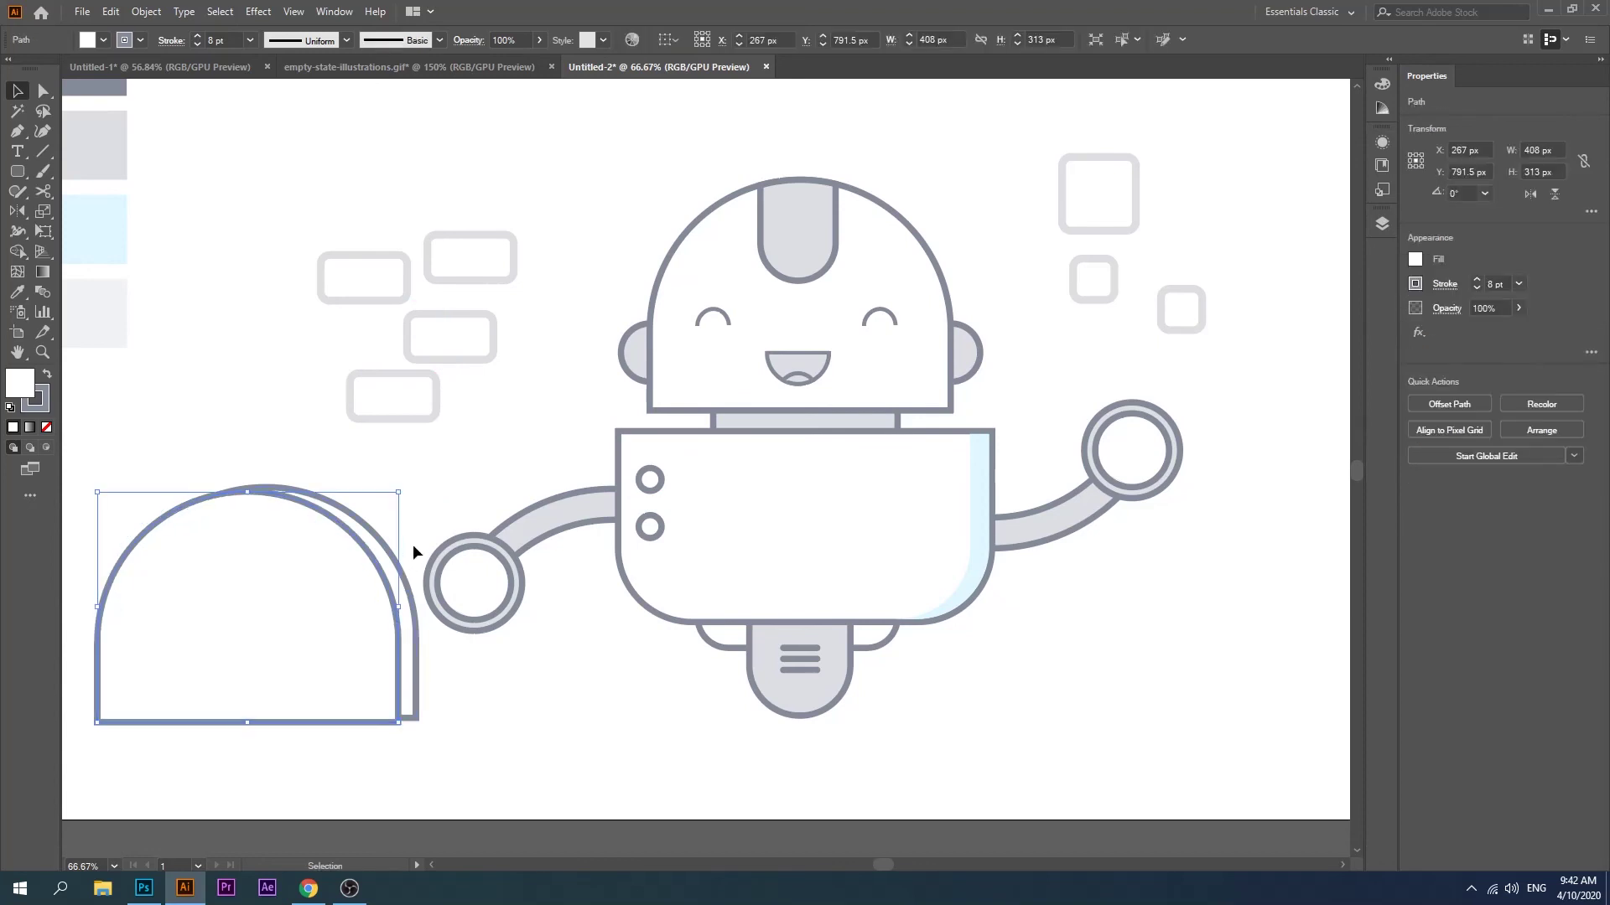
Step: Remove both domes' strokes and Shape Builder-delete everything except the right arc band
shift+click(312, 501)
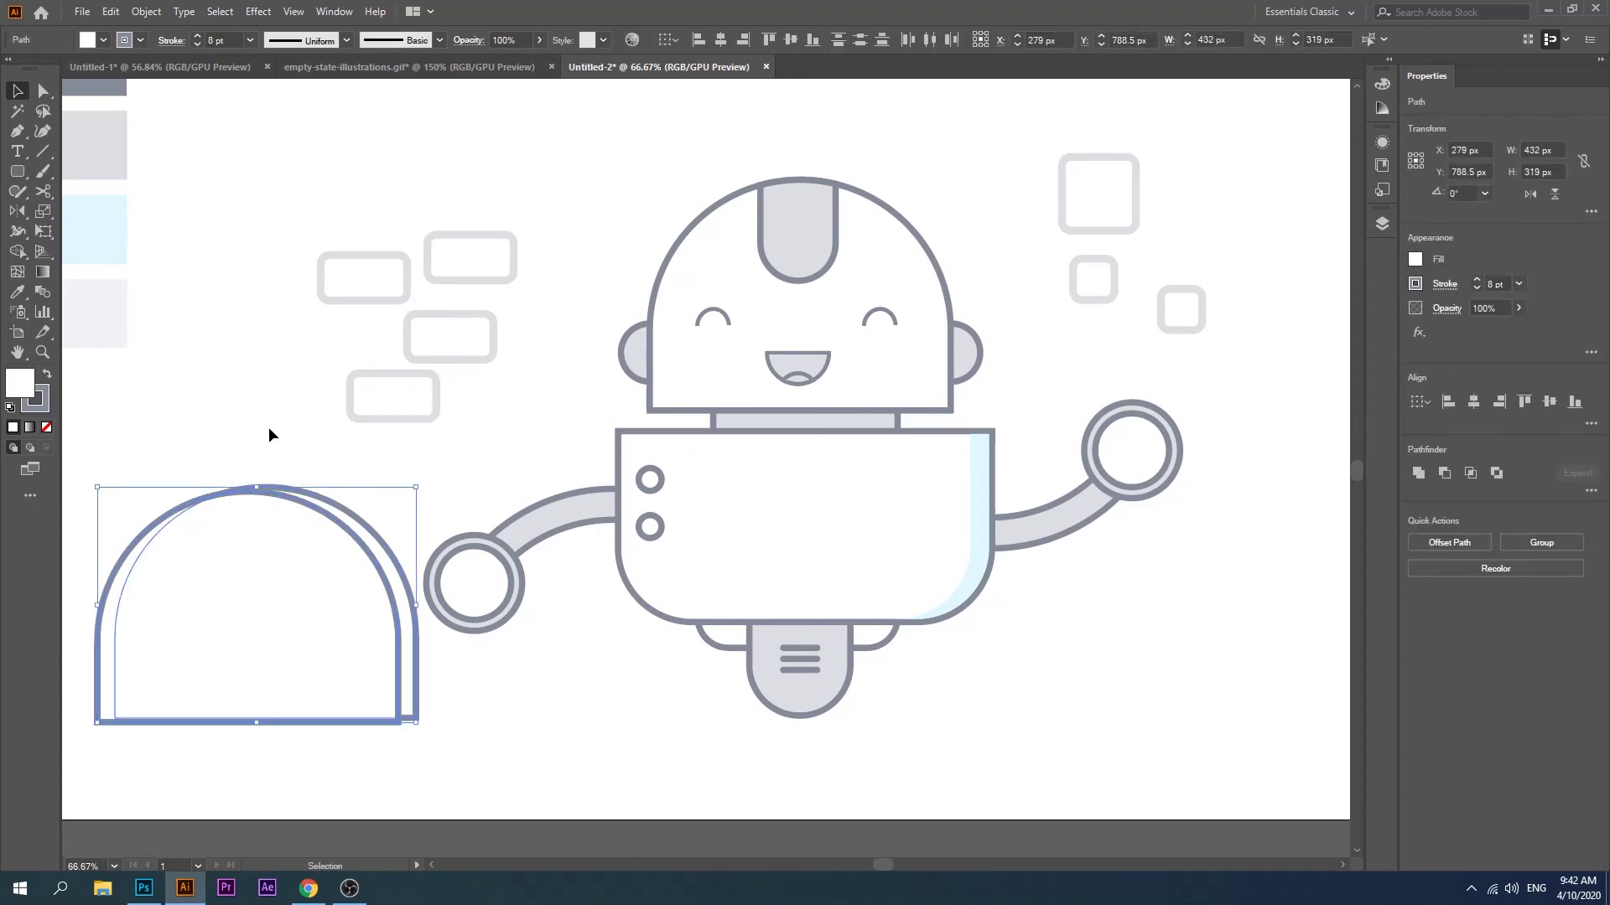
click(102, 40)
click(13, 69)
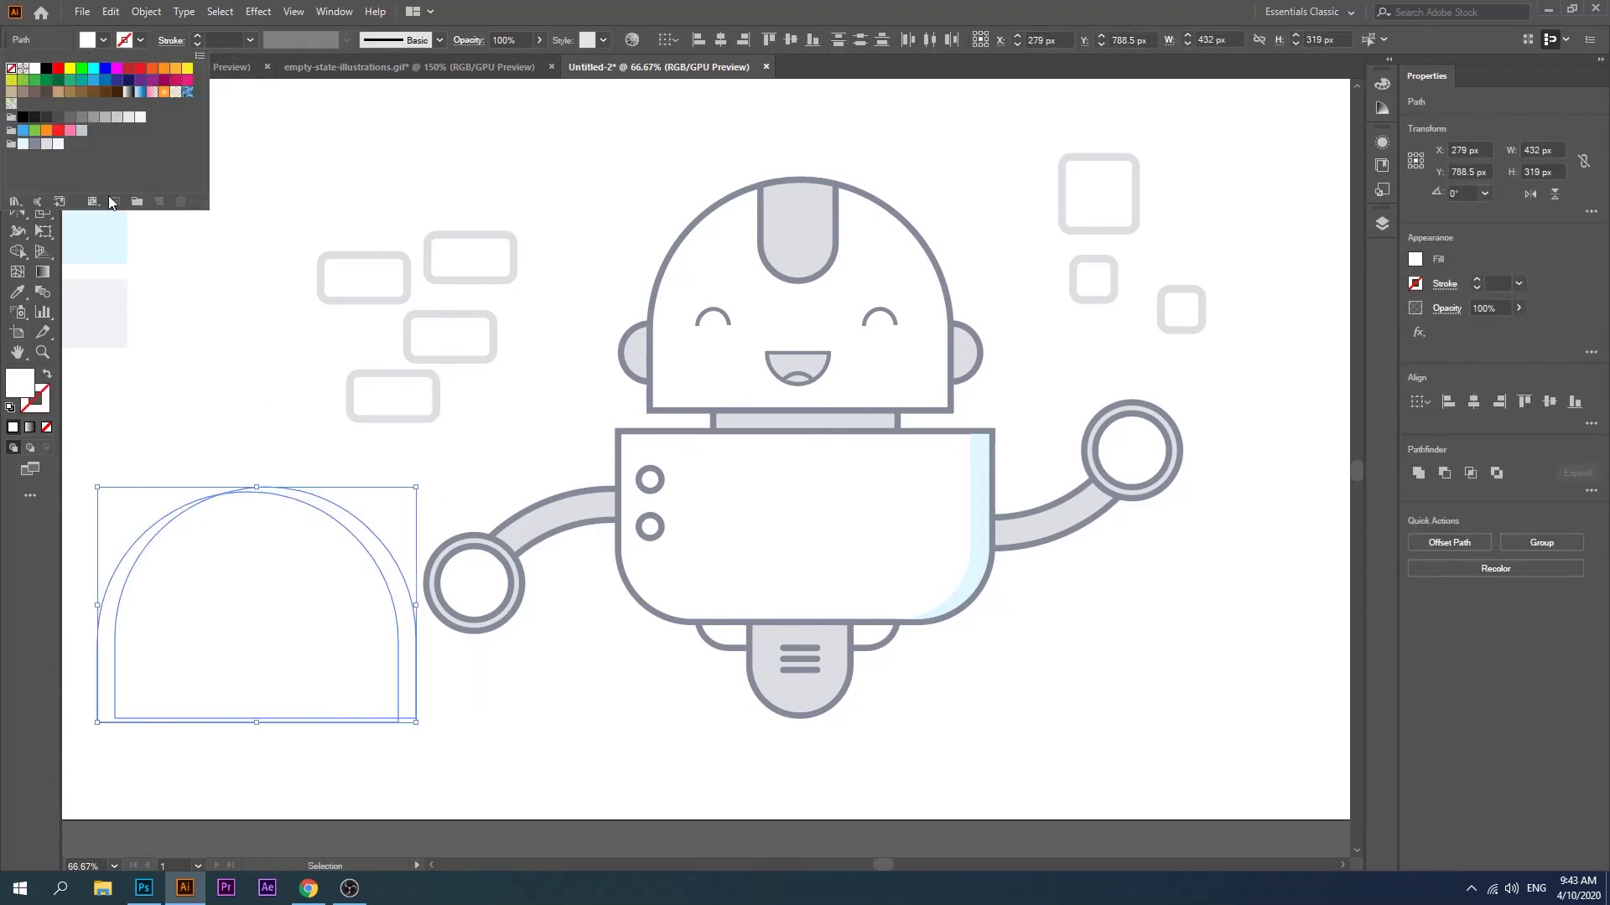
key(Escape)
click(17, 250)
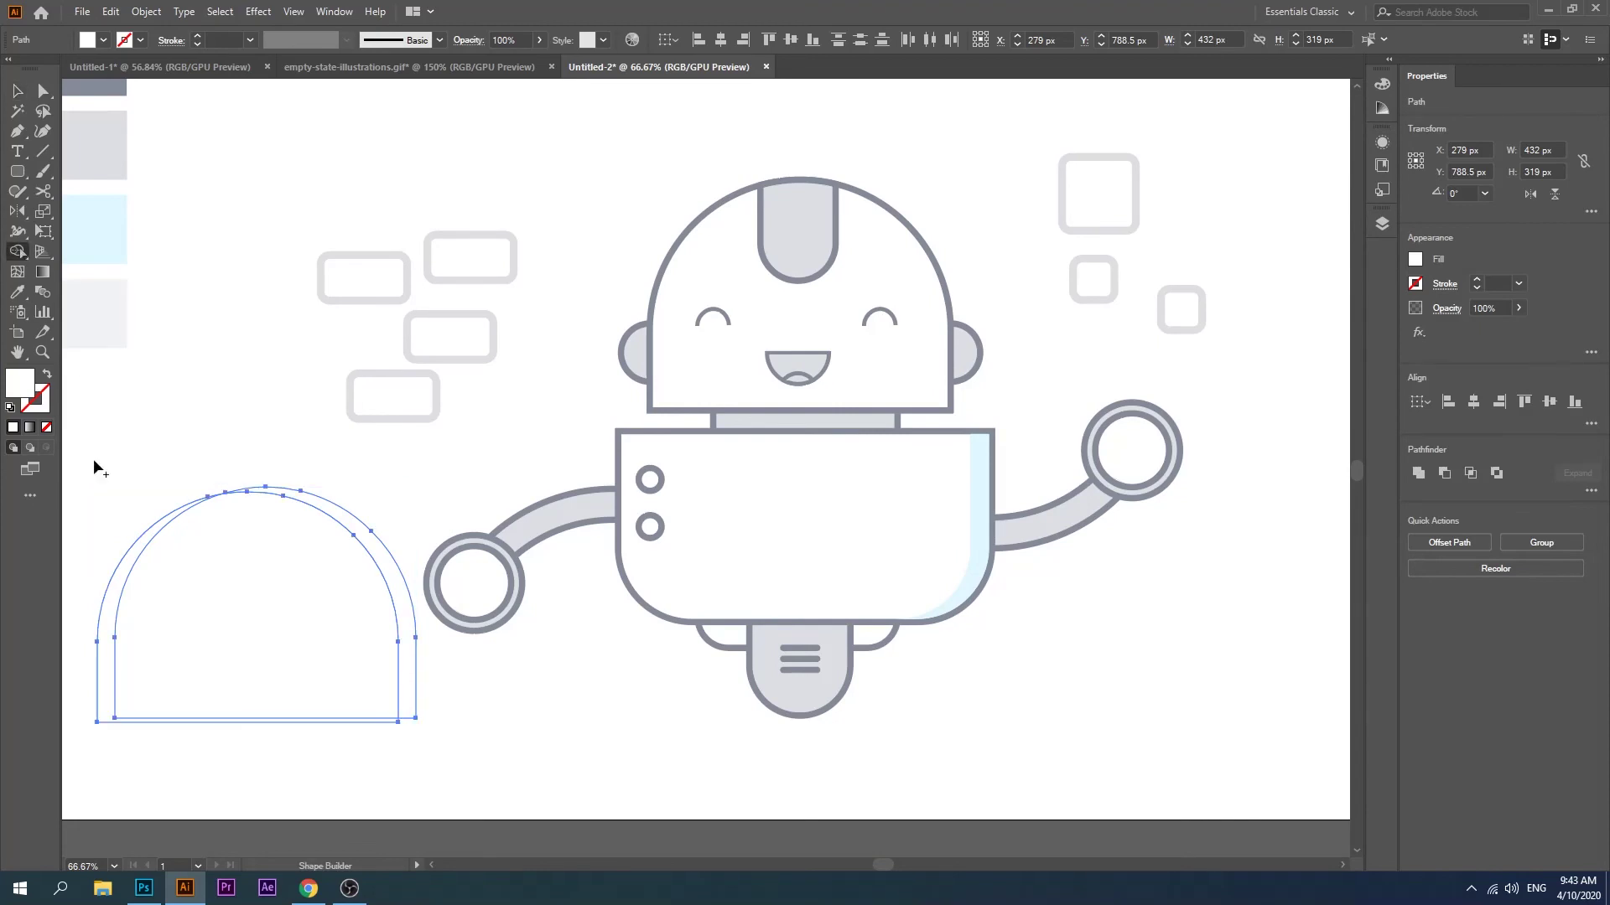
drag(93, 761, 210, 638)
Step: Move the arc band along the head's right edge and fill it light blue
click(17, 90)
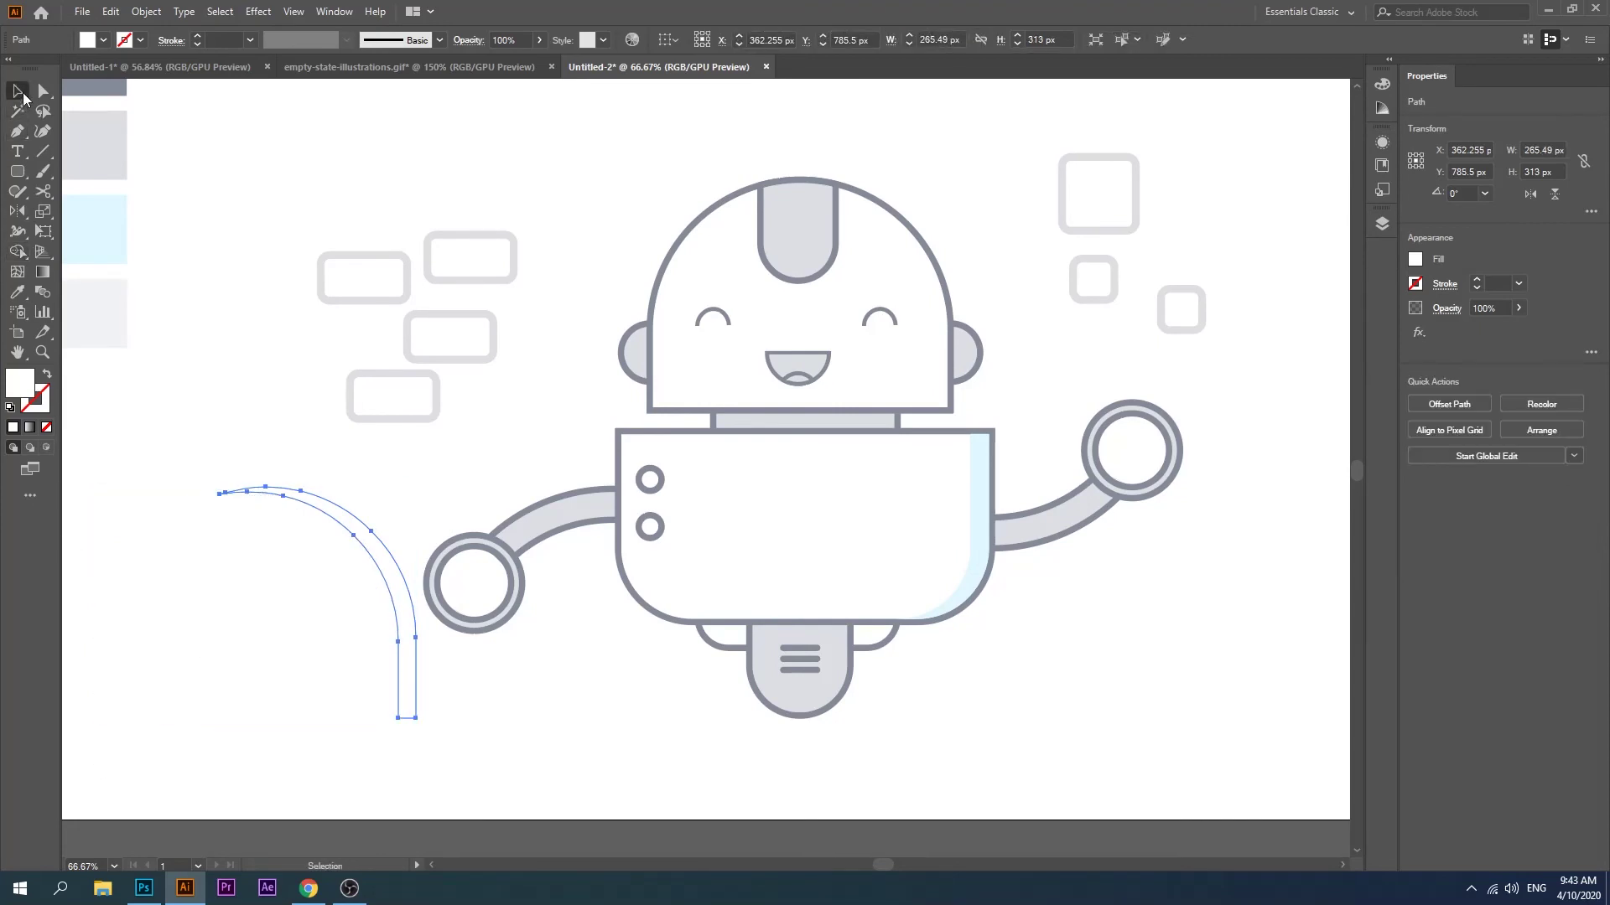
click(254, 248)
drag(361, 541, 894, 237)
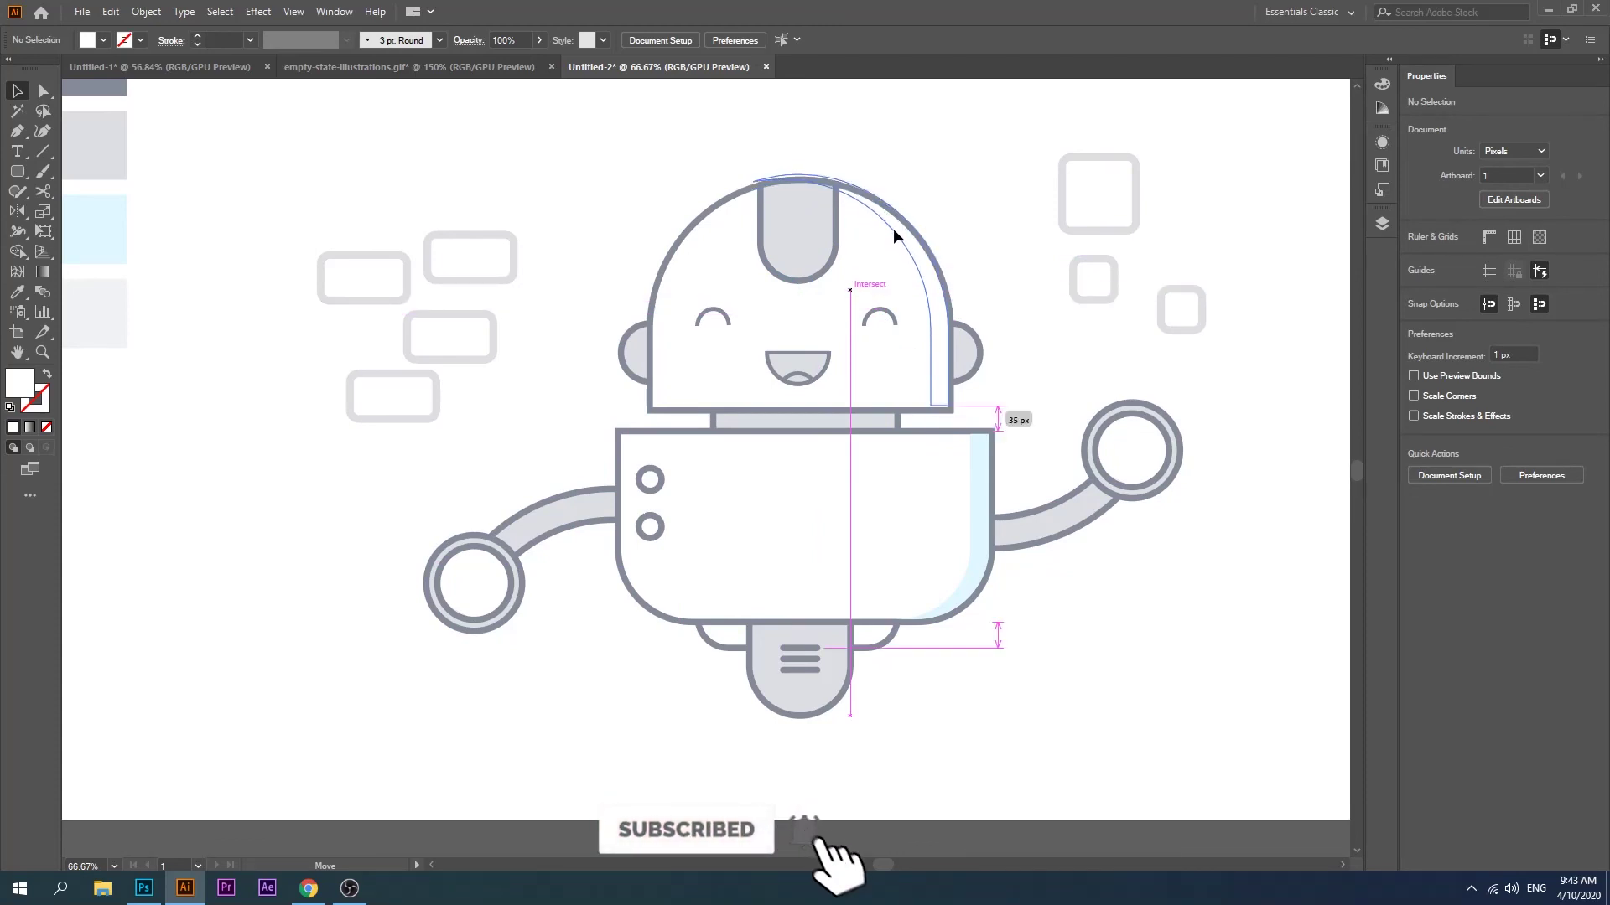
drag(894, 231, 887, 236)
key(i)
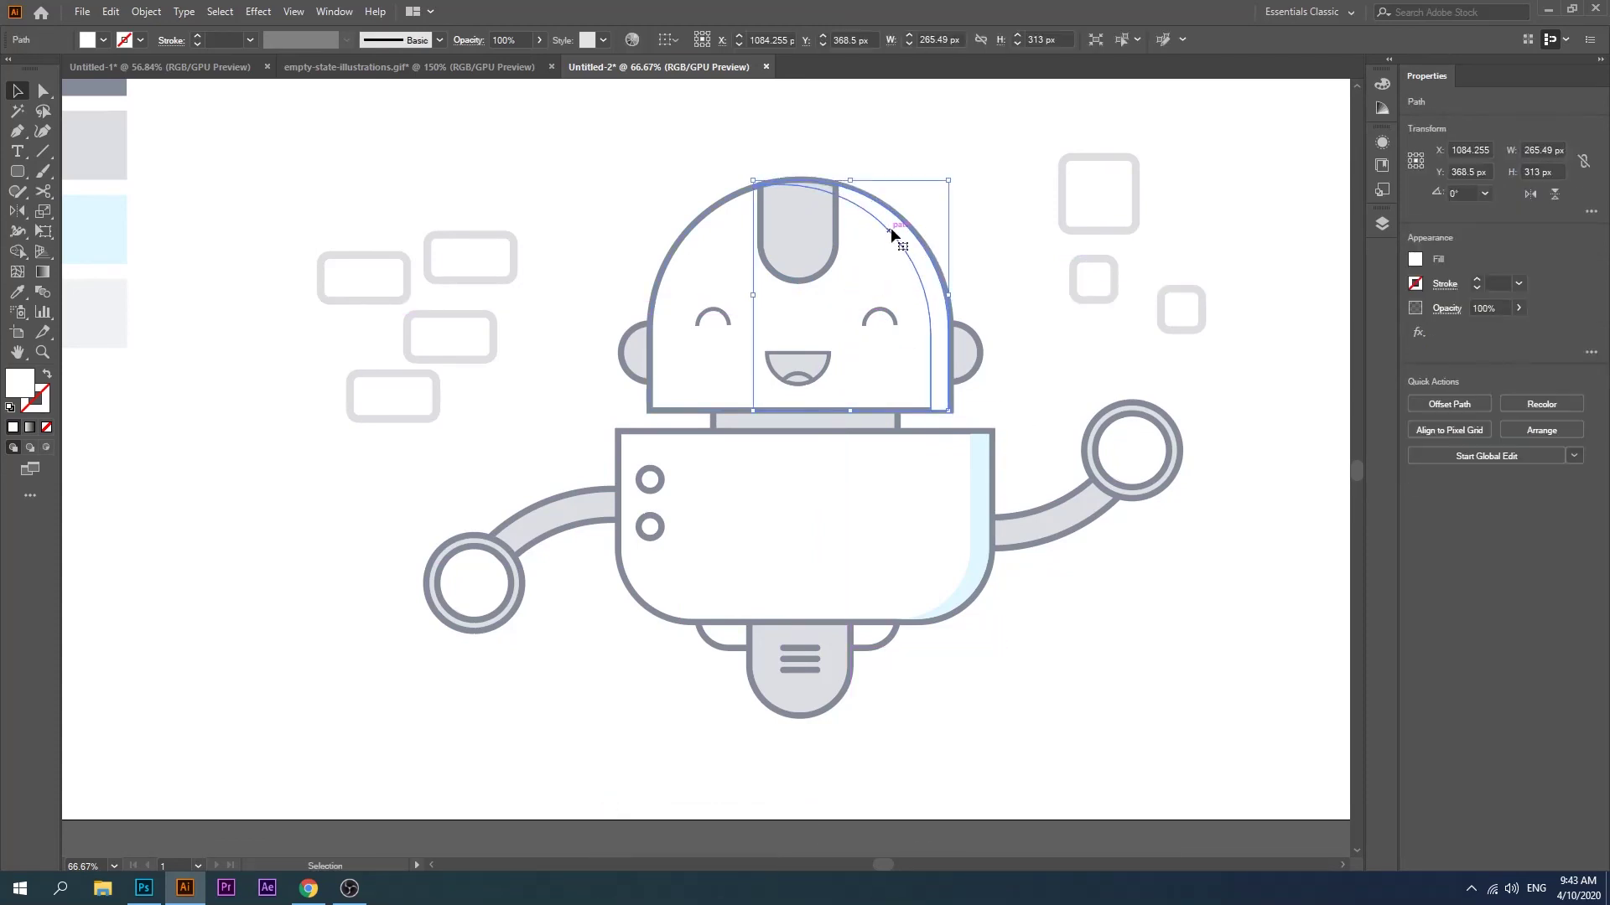
click(114, 243)
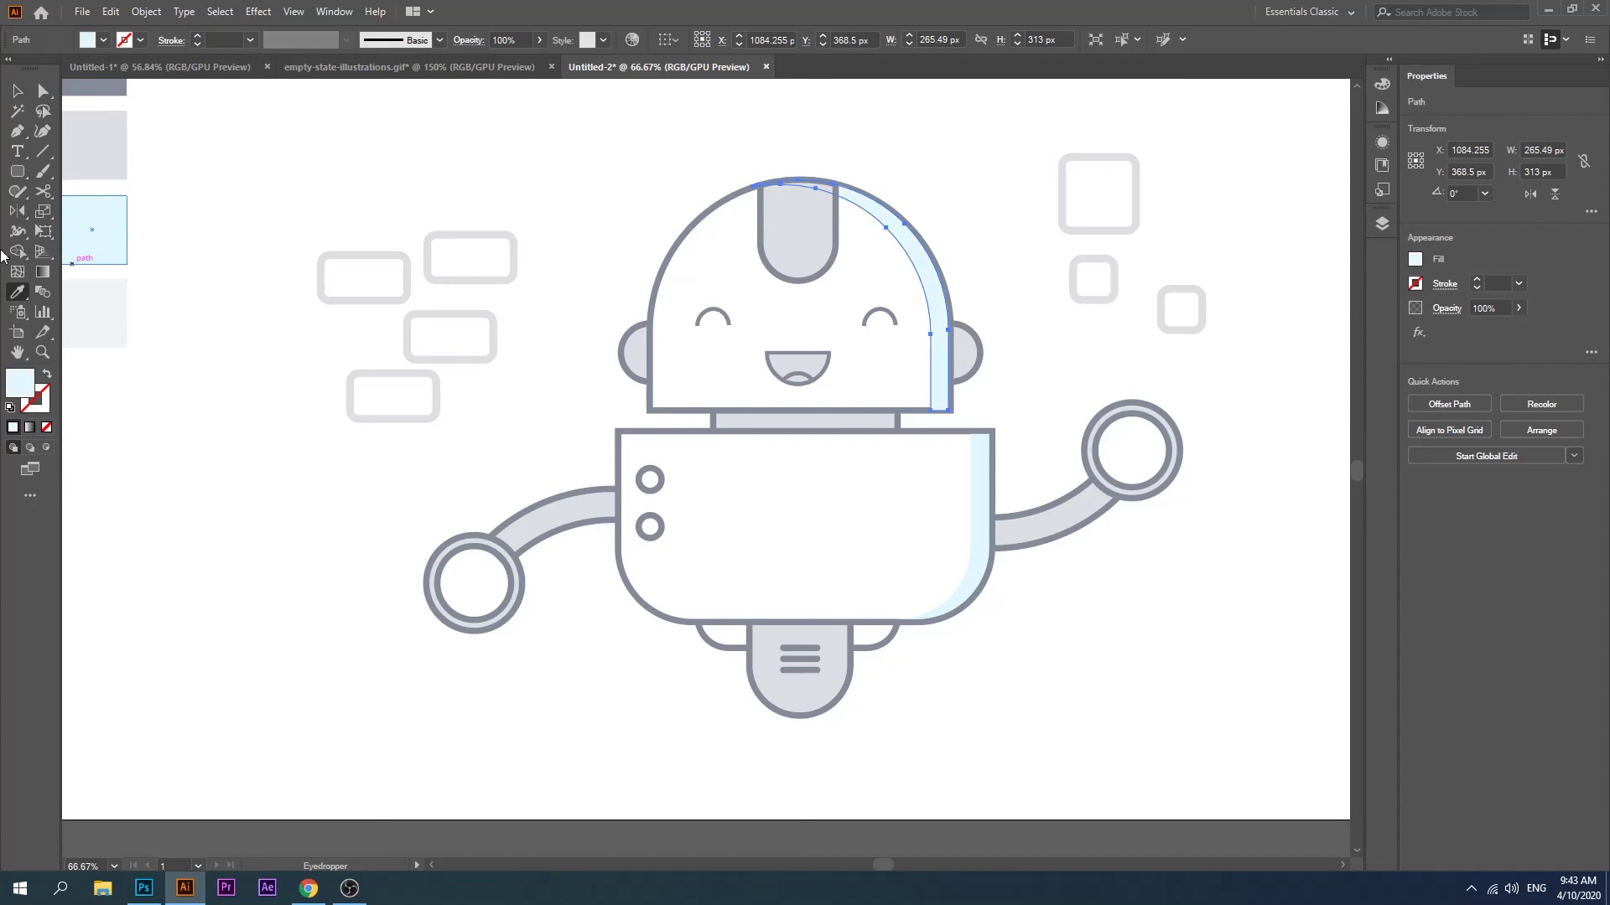
click(17, 91)
click(506, 167)
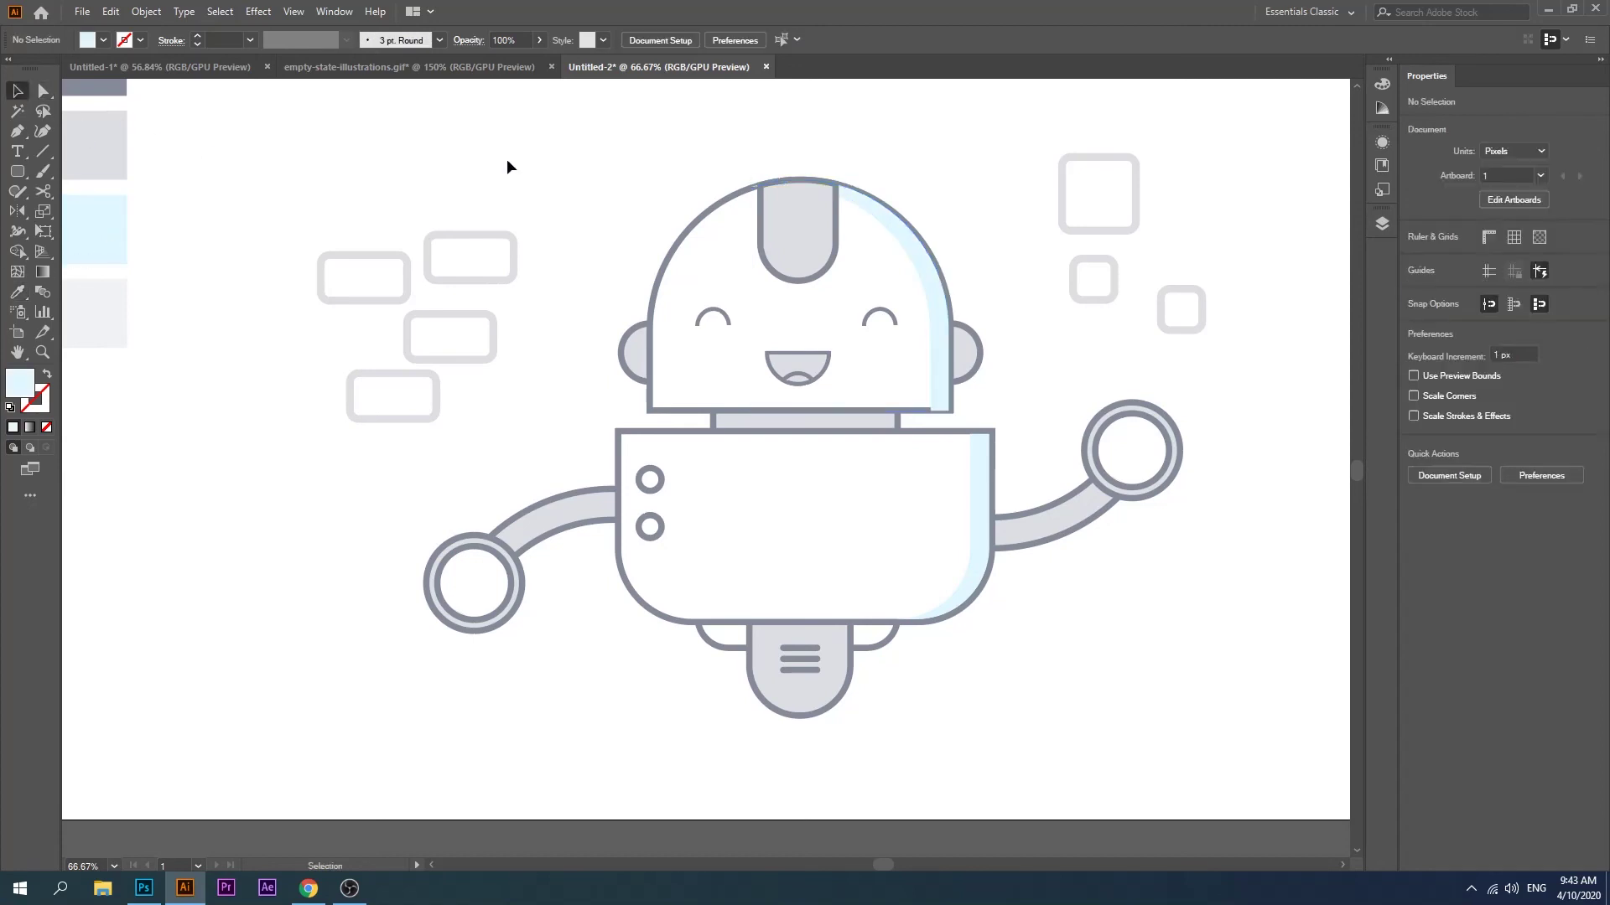
Step: Bring the gray head stripe to front and shorten the blue head highlight slightly
right_click(791, 258)
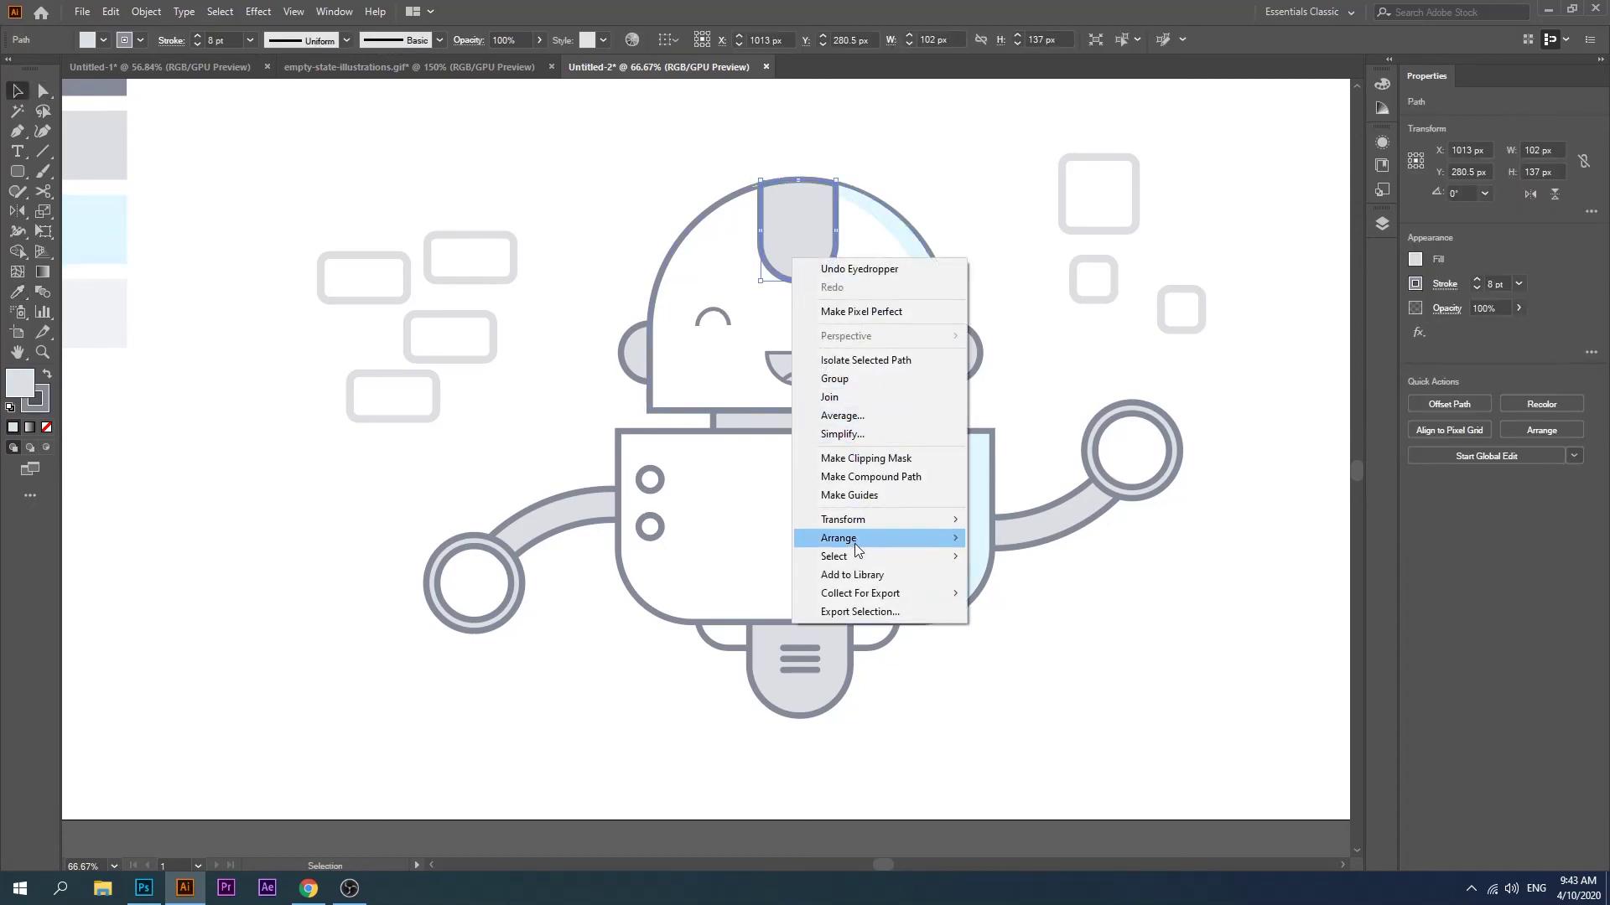
click(1012, 544)
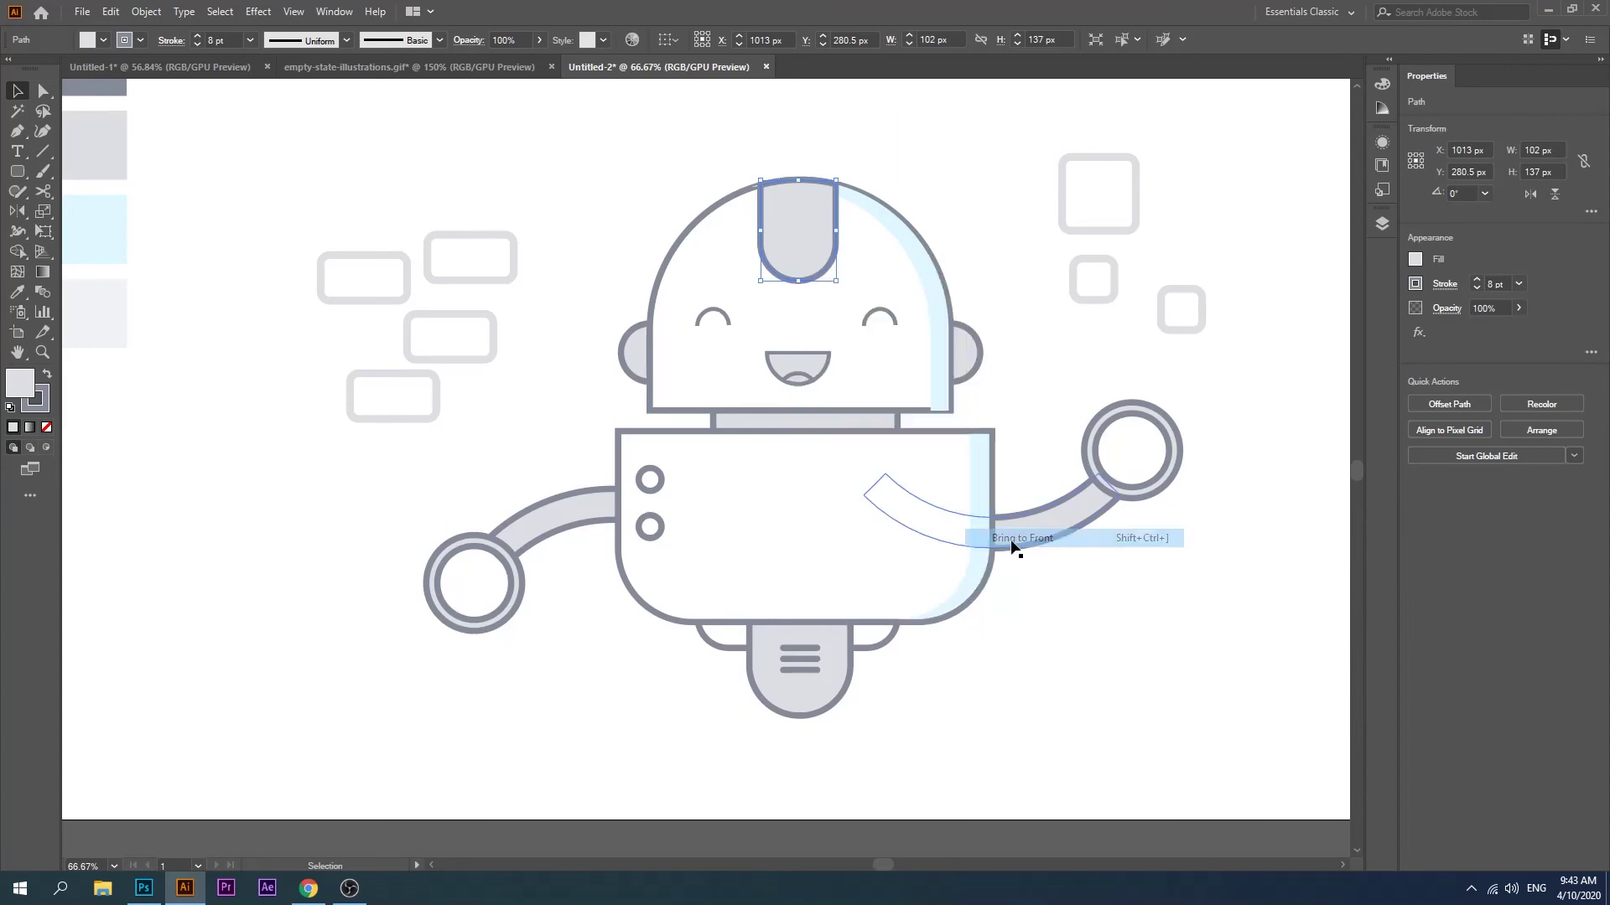
click(246, 626)
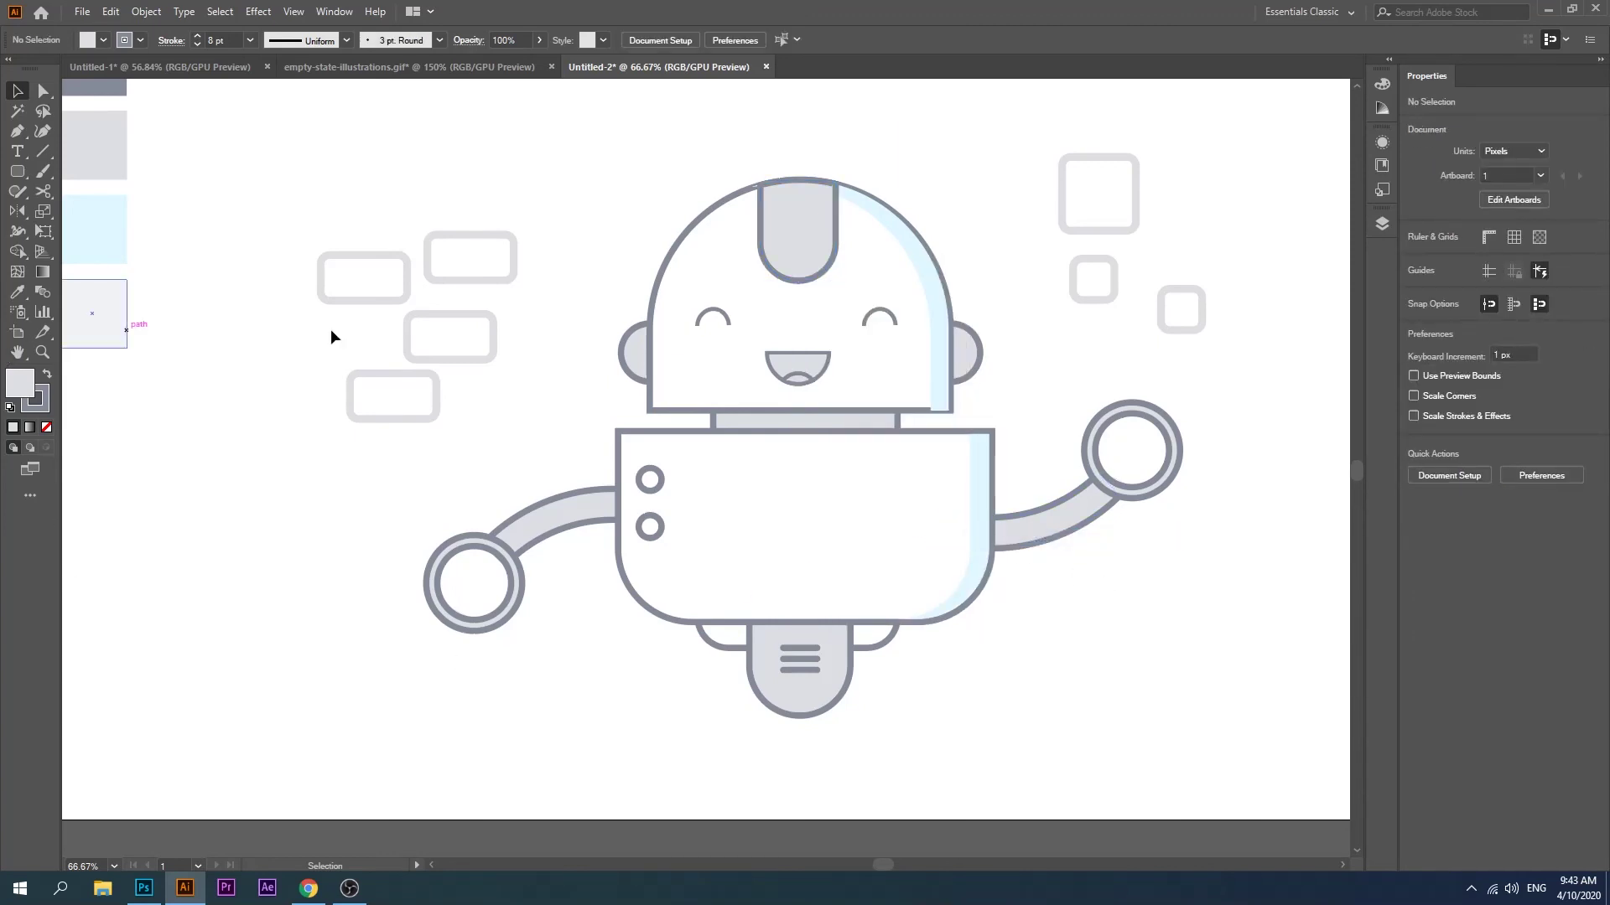
click(938, 354)
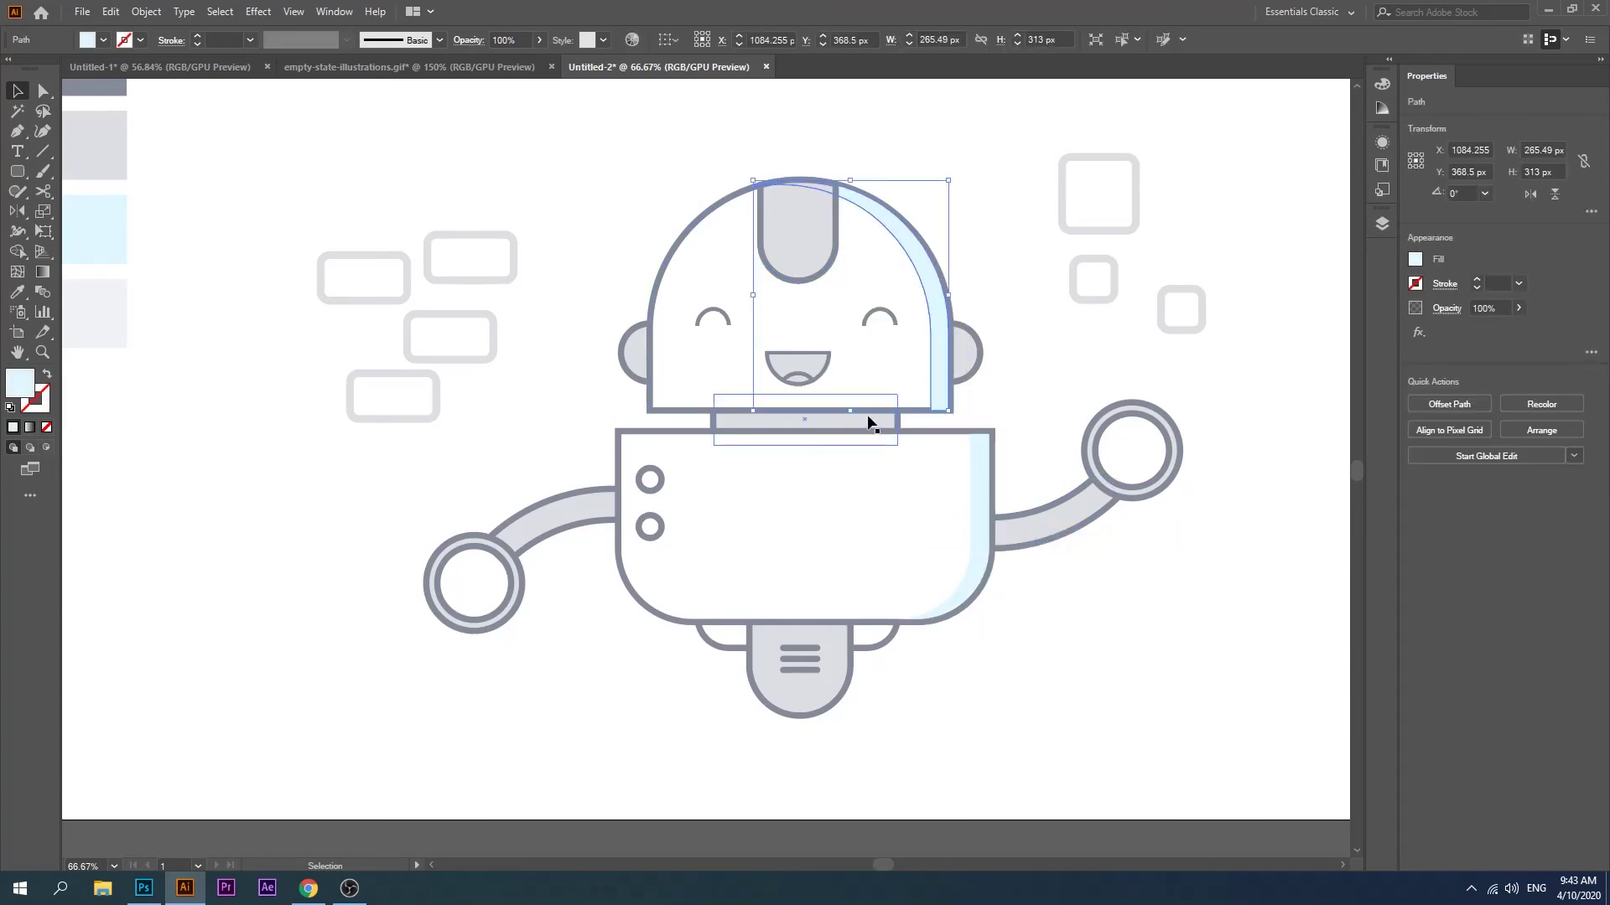
drag(848, 410, 846, 406)
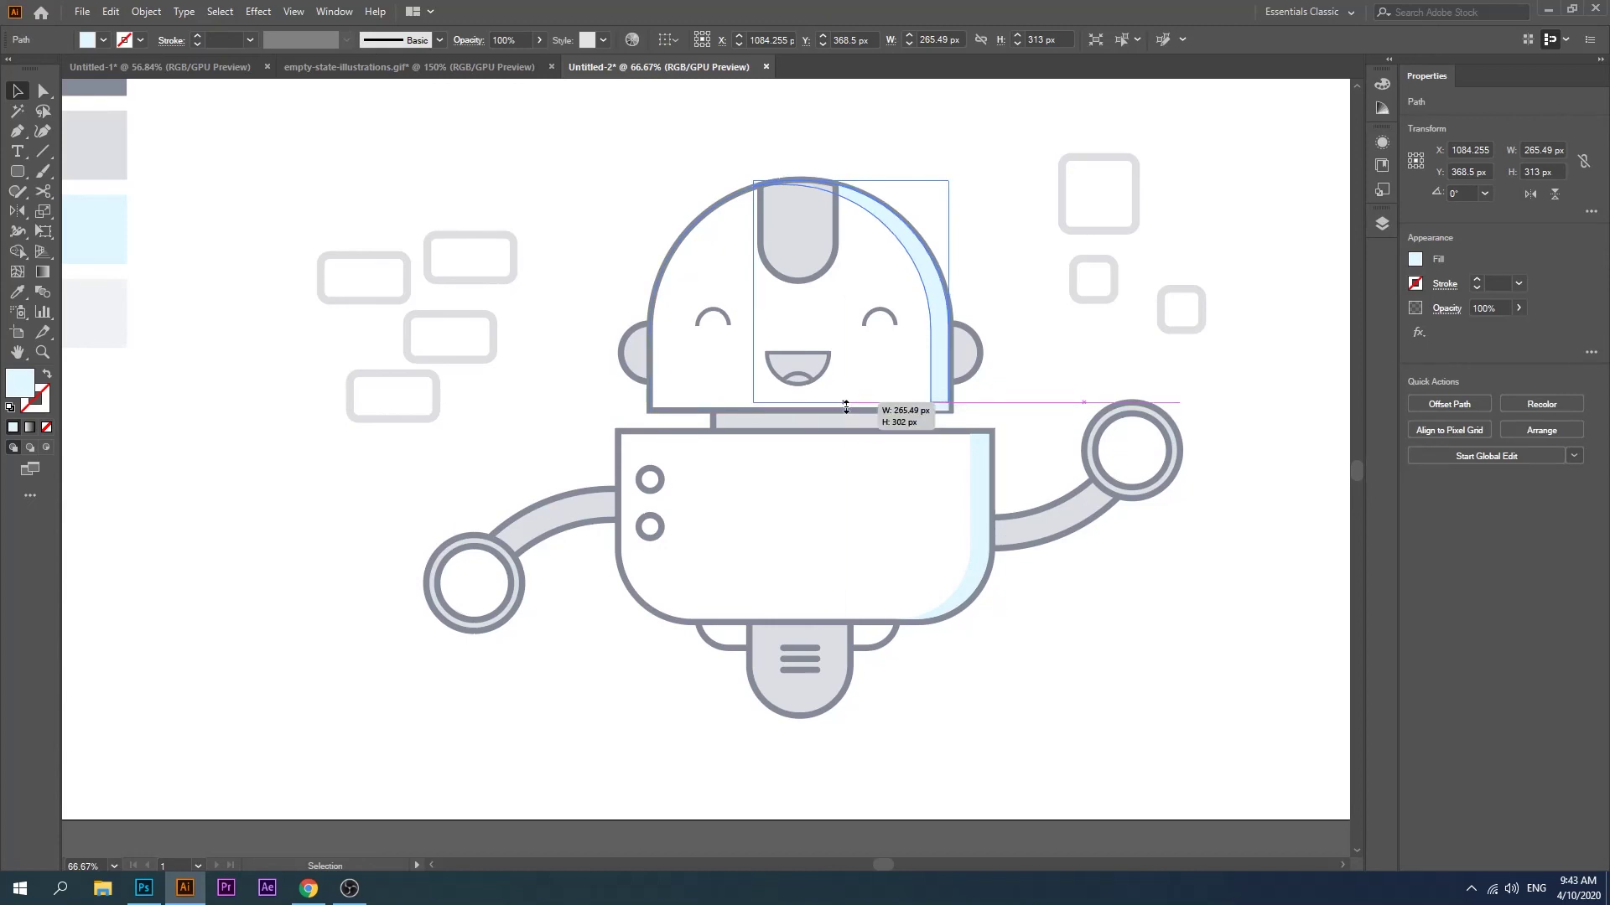
click(1132, 537)
Step: Zoom into the head's right edge and trim the highlight's bottom to 309 px
key(a)
key(ctrl+z)
click(42, 352)
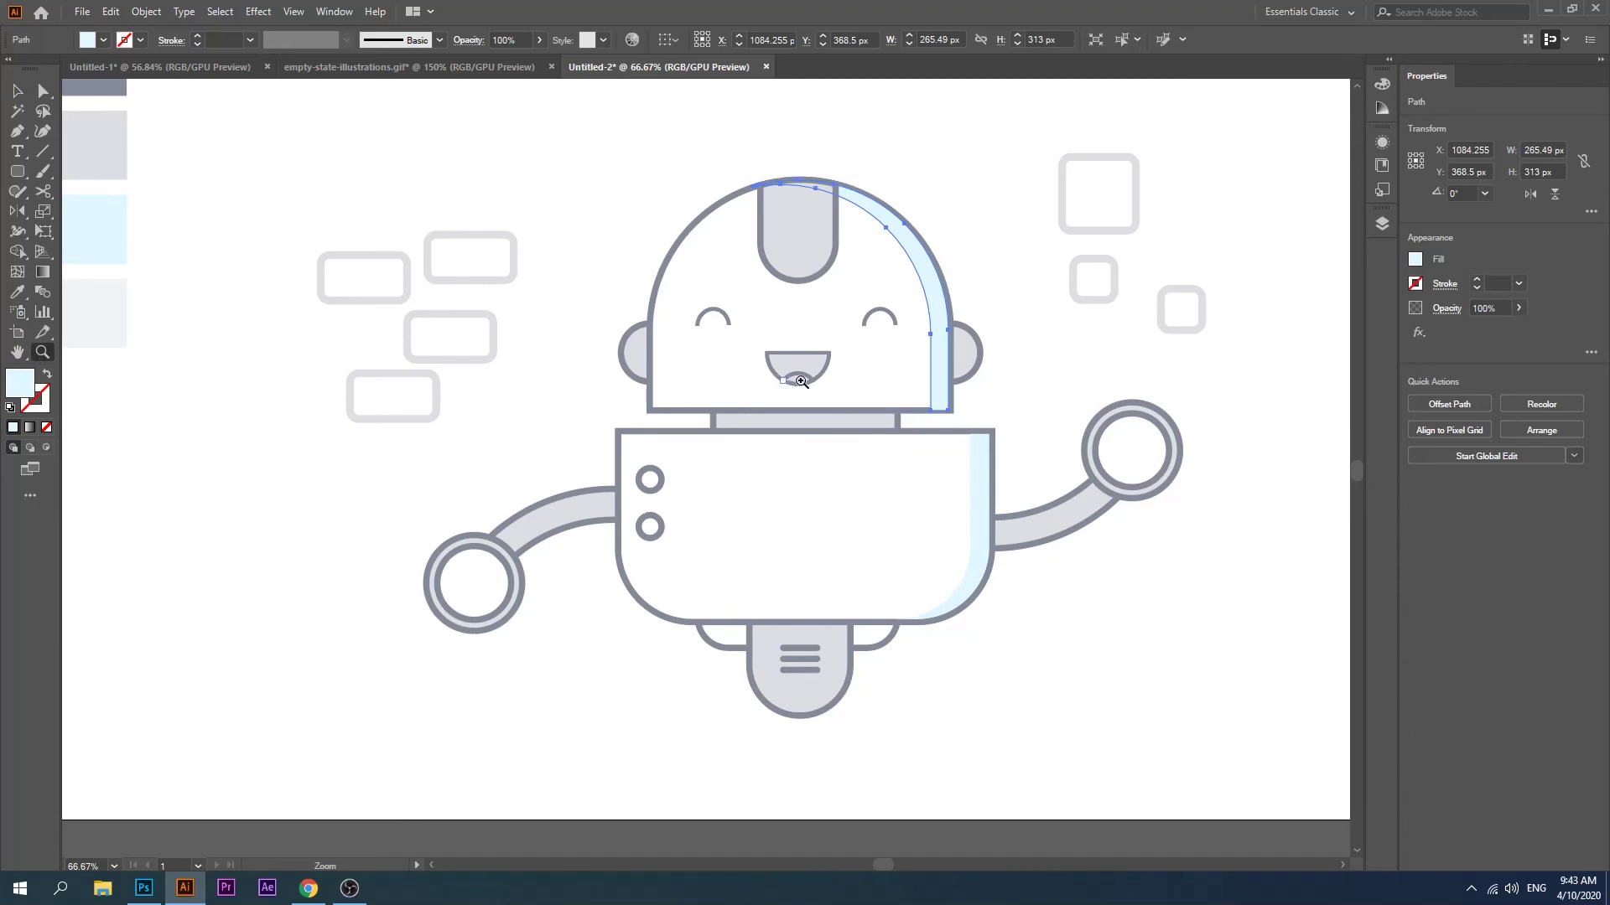
click(880, 382)
click(920, 403)
click(17, 92)
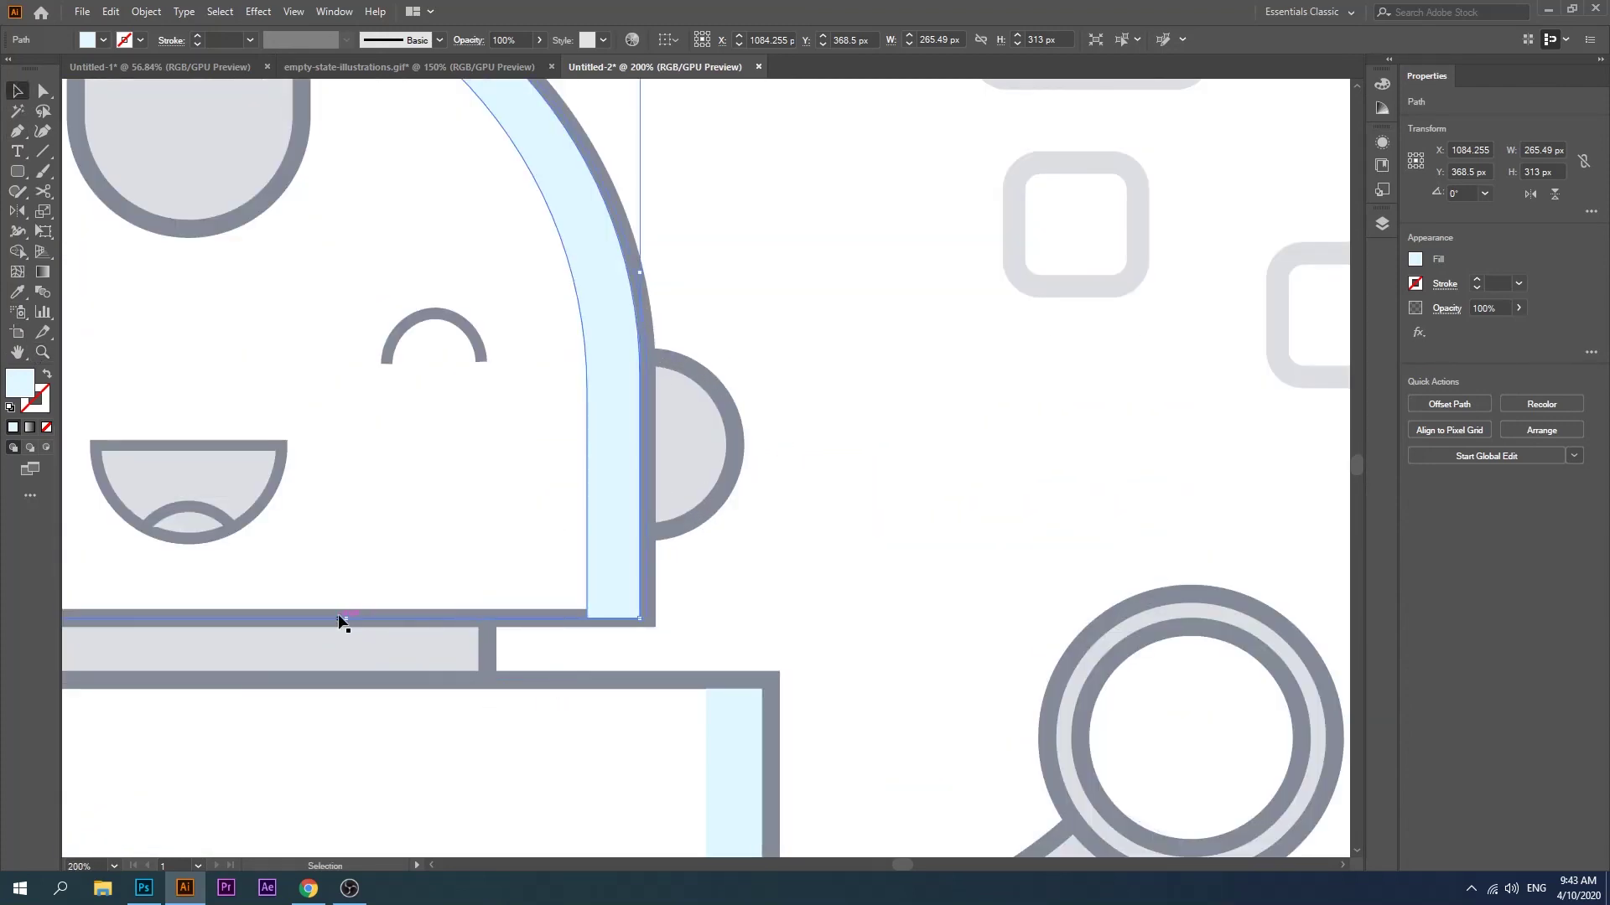
drag(346, 618, 344, 612)
key(ctrl+shift+a)
Step: Zoom back out and recentre the view on the whole robot
scroll(503, 503, up, 3)
scroll(349, 435, up, 3)
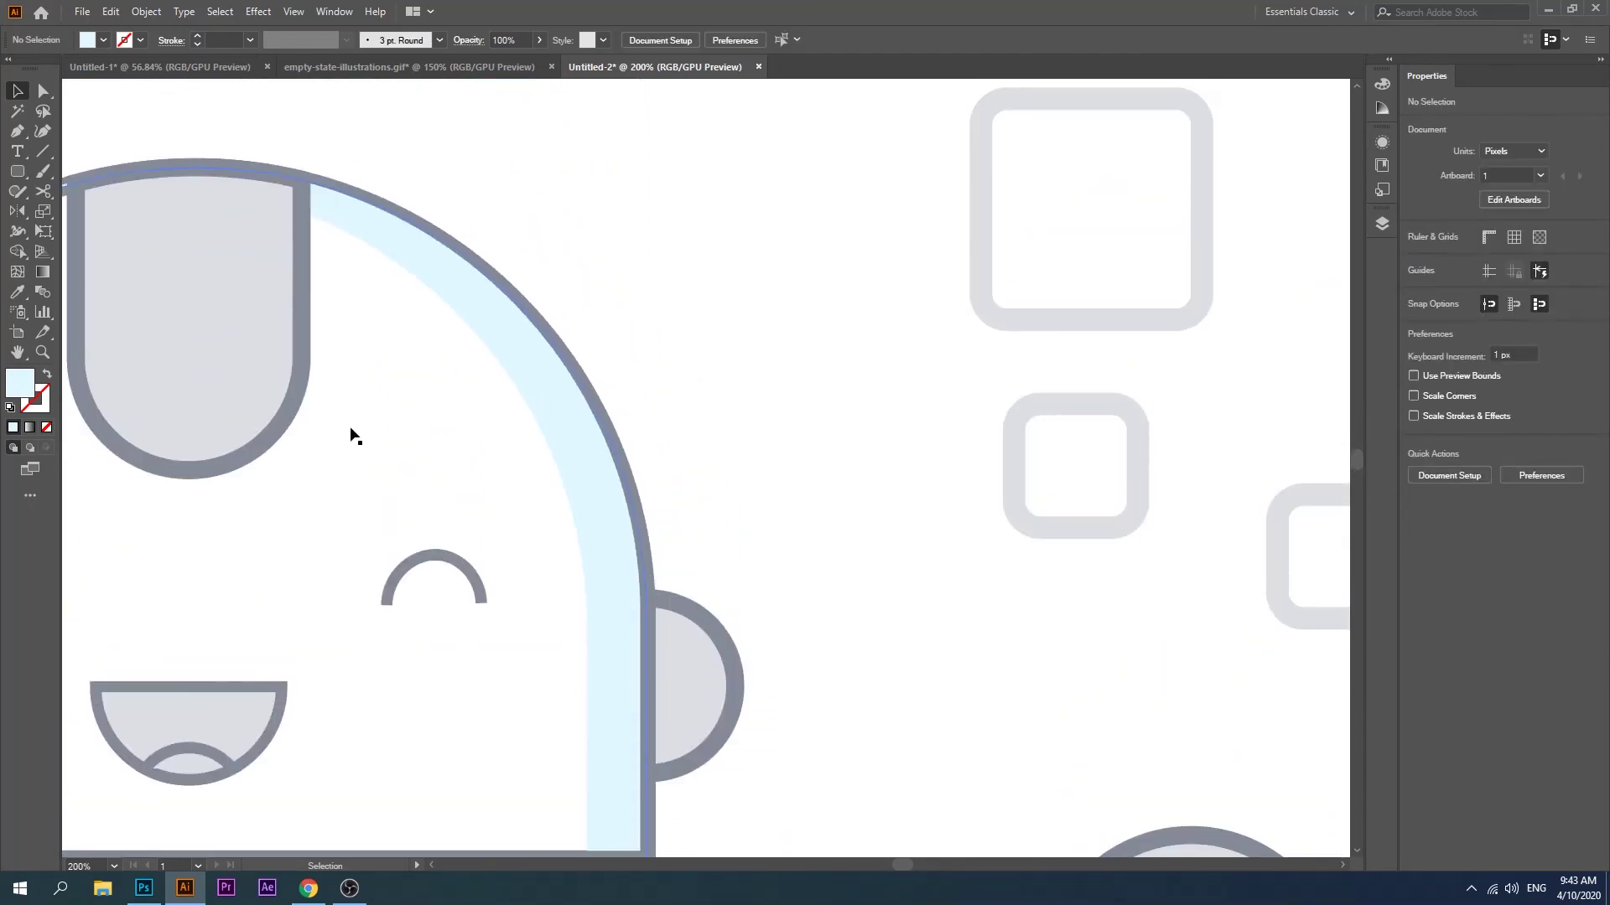
click(38, 354)
alt+click(496, 426)
alt+click(496, 424)
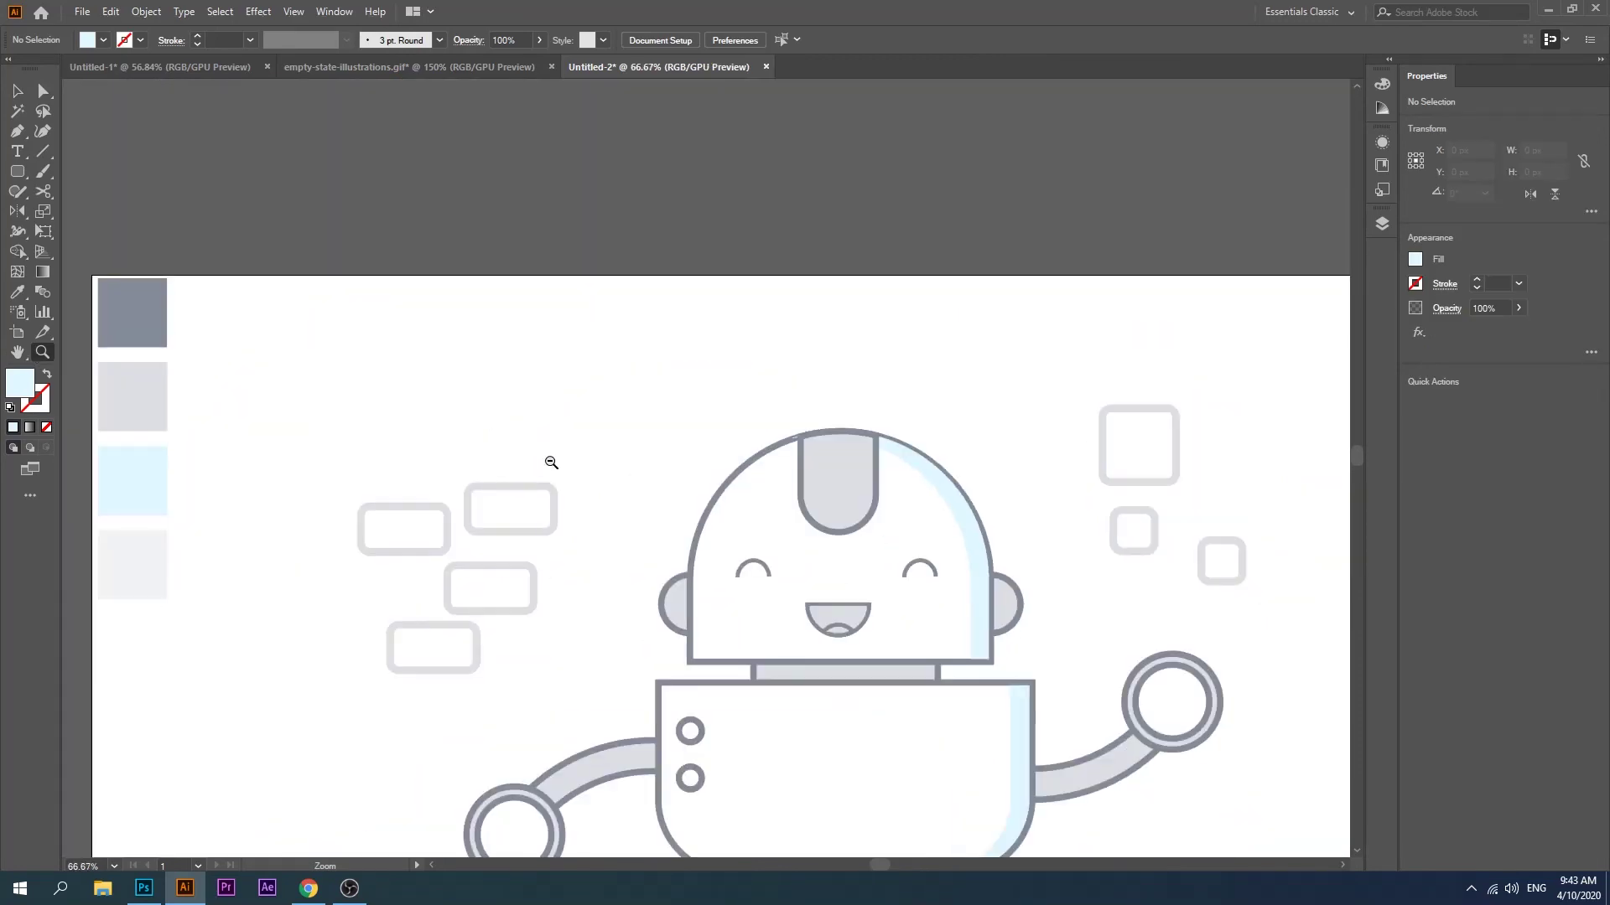
alt+click(546, 456)
drag(621, 520, 341, 382)
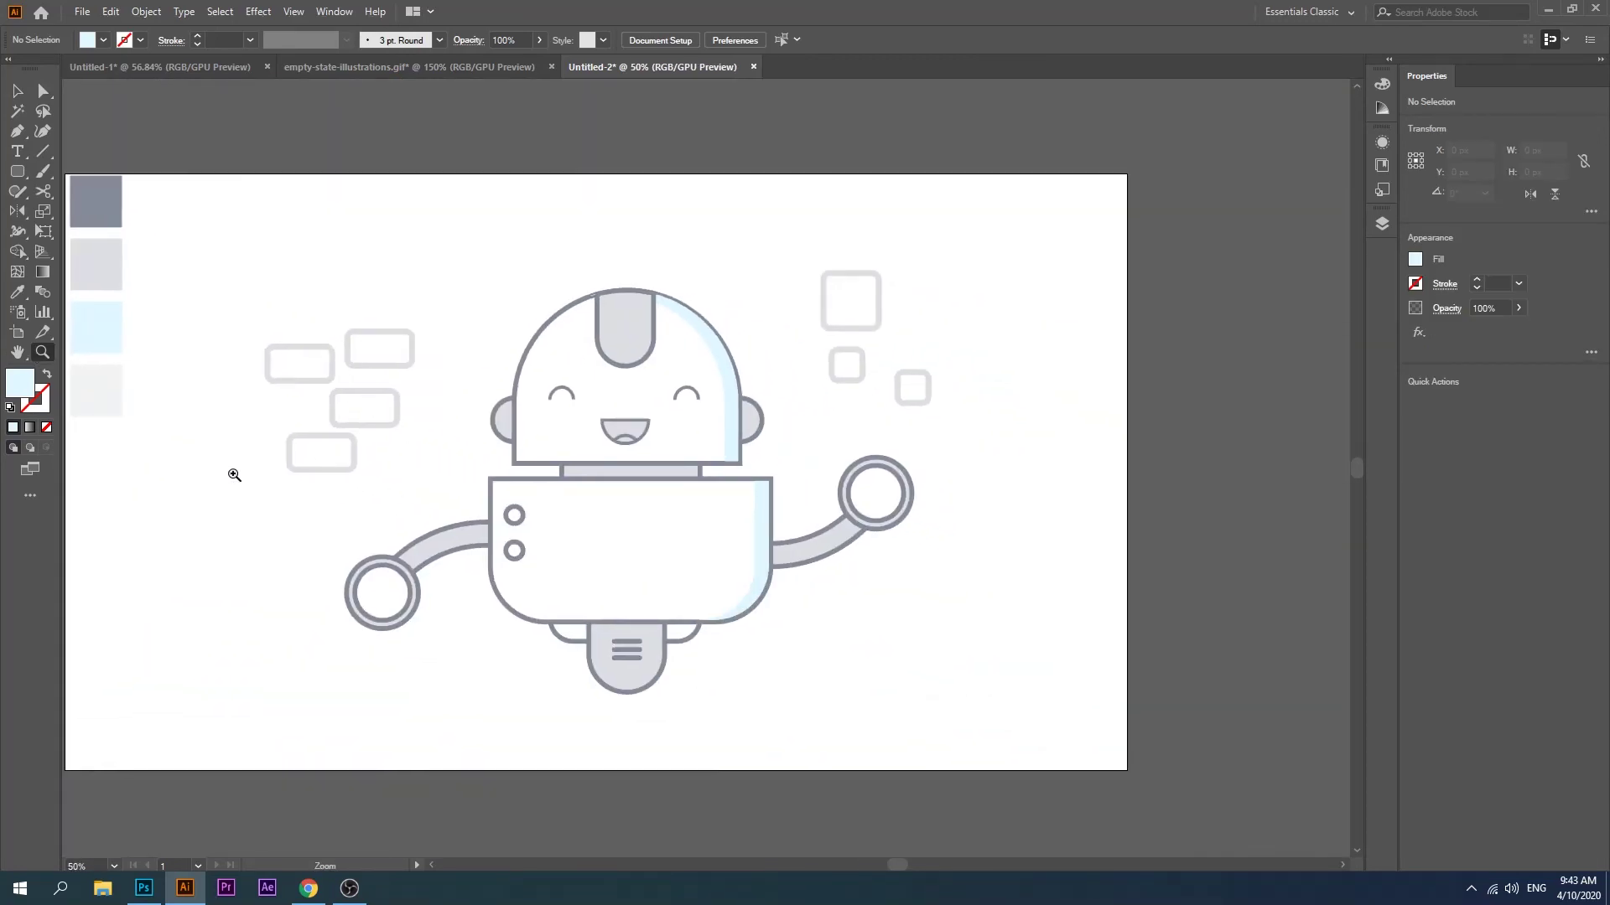
drag(232, 474, 319, 474)
alt+click(459, 491)
alt+click(458, 491)
key(v)
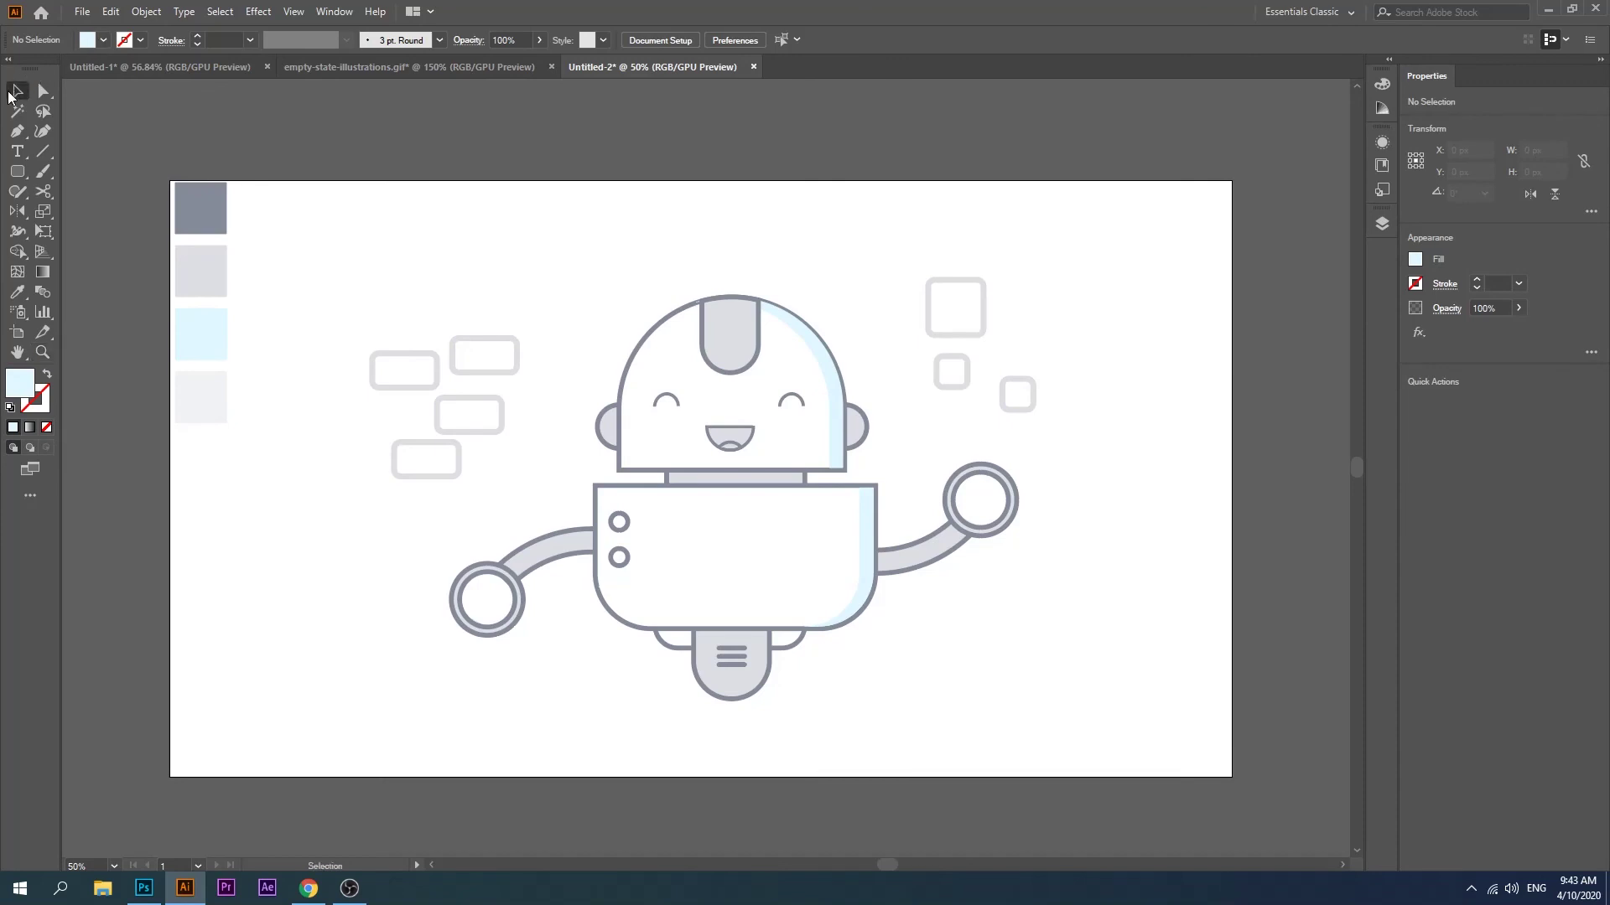